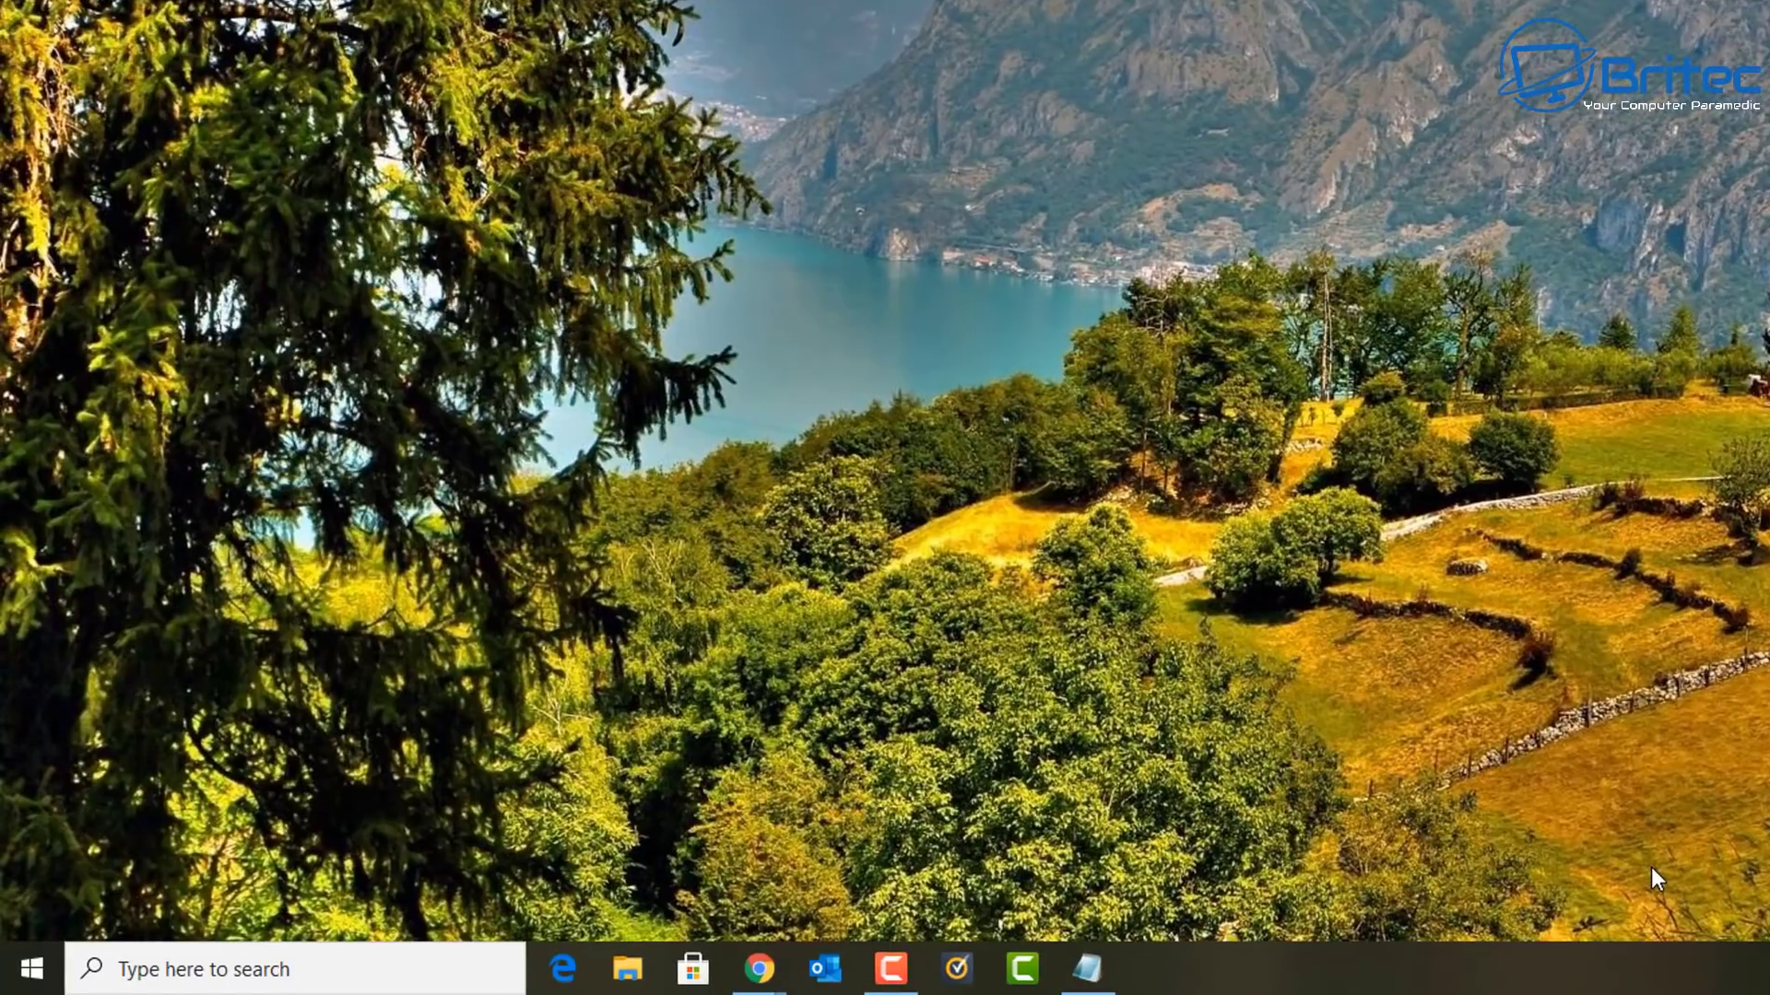
Search Windows for 'how to turn', browse the results, then dismiss them
left_click(220, 972)
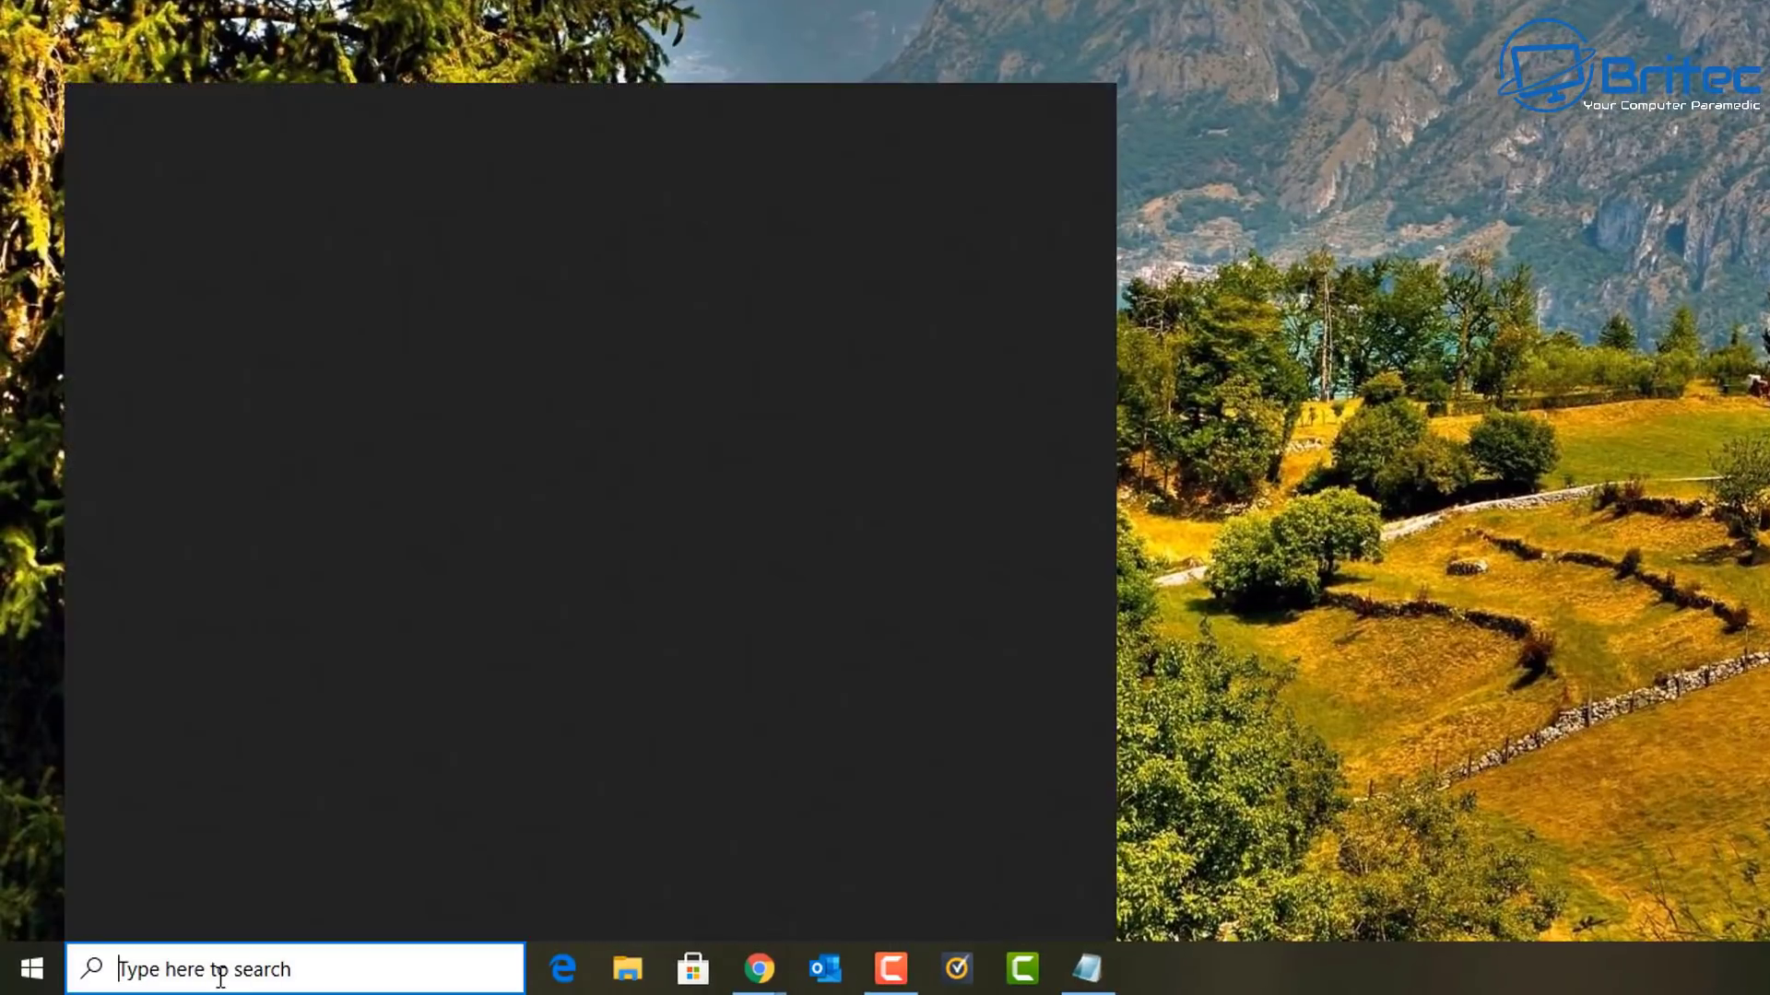
type("how")
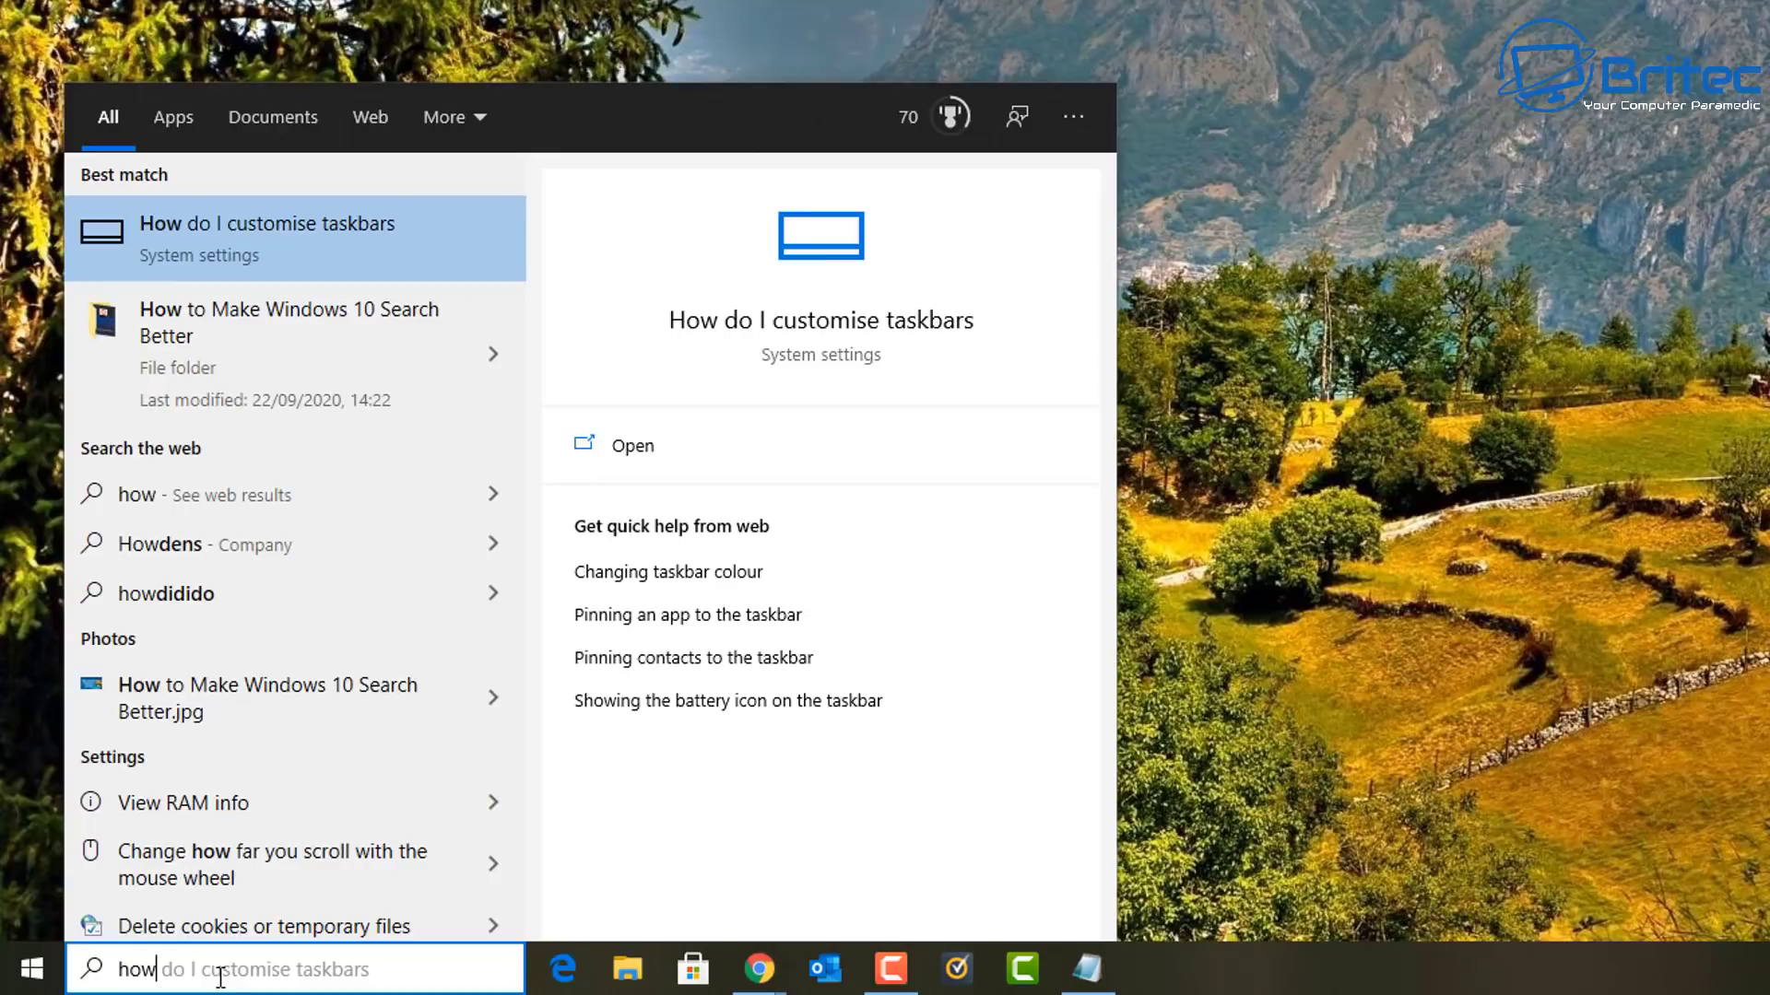
type(" to")
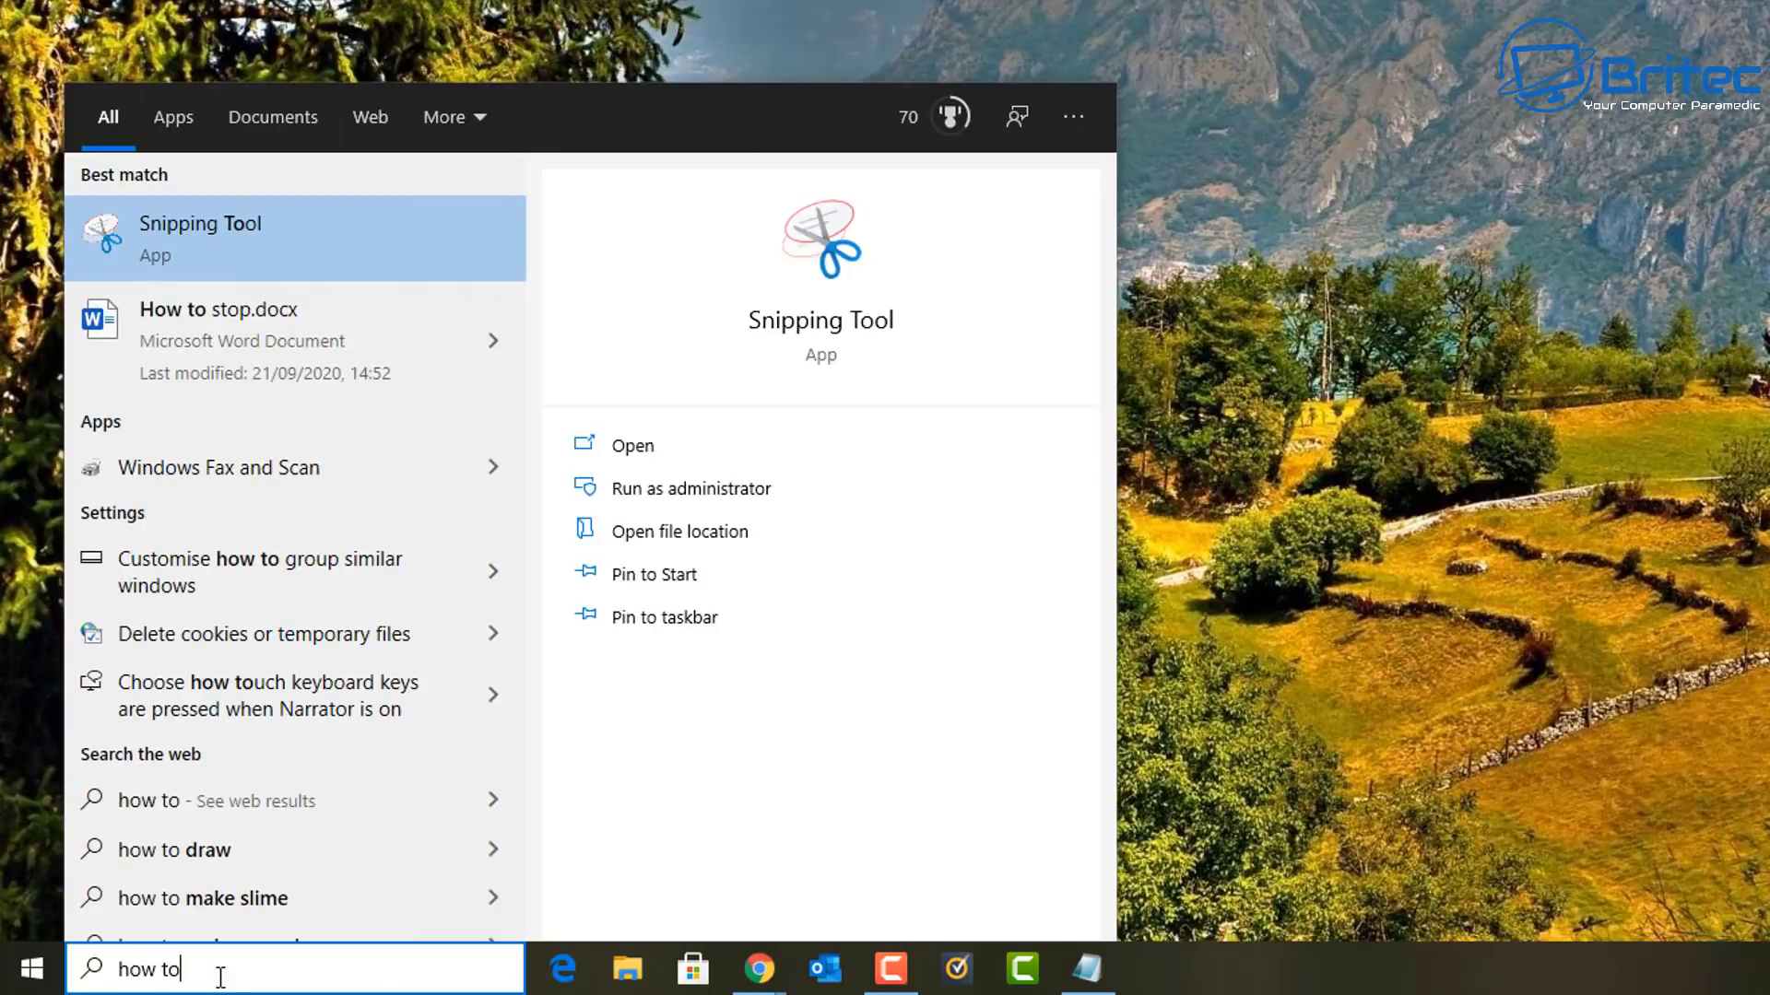
type(" tu")
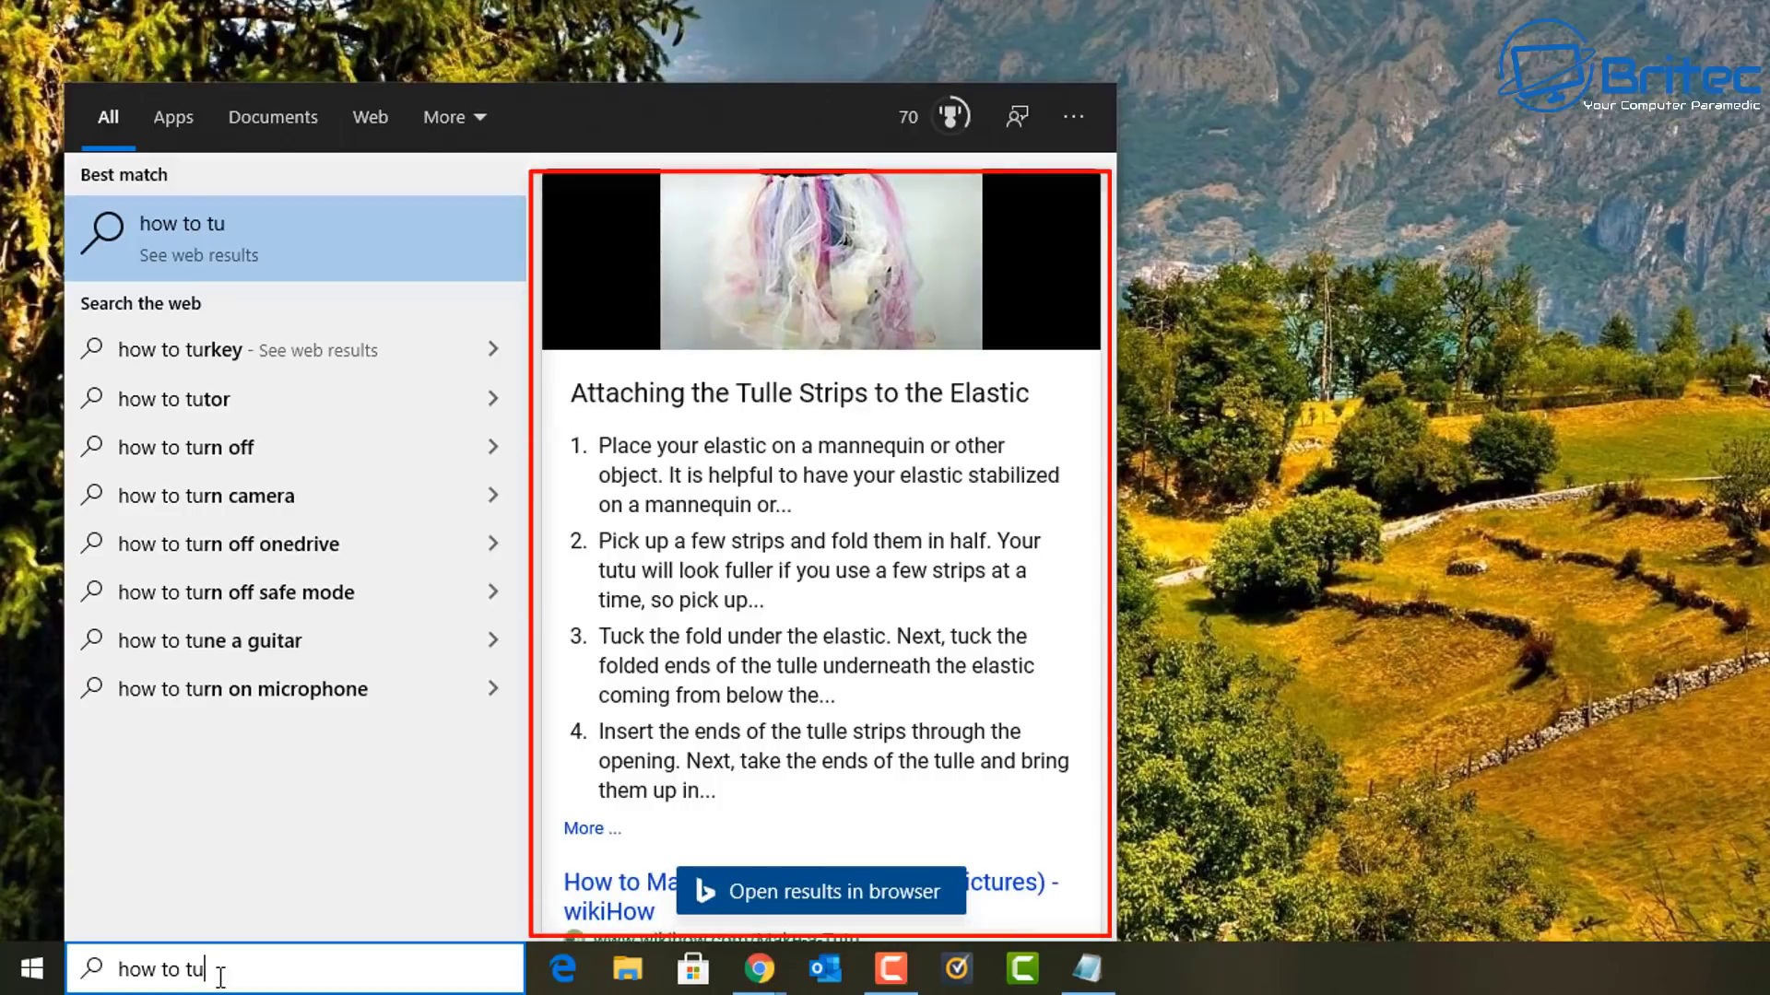
type("rn")
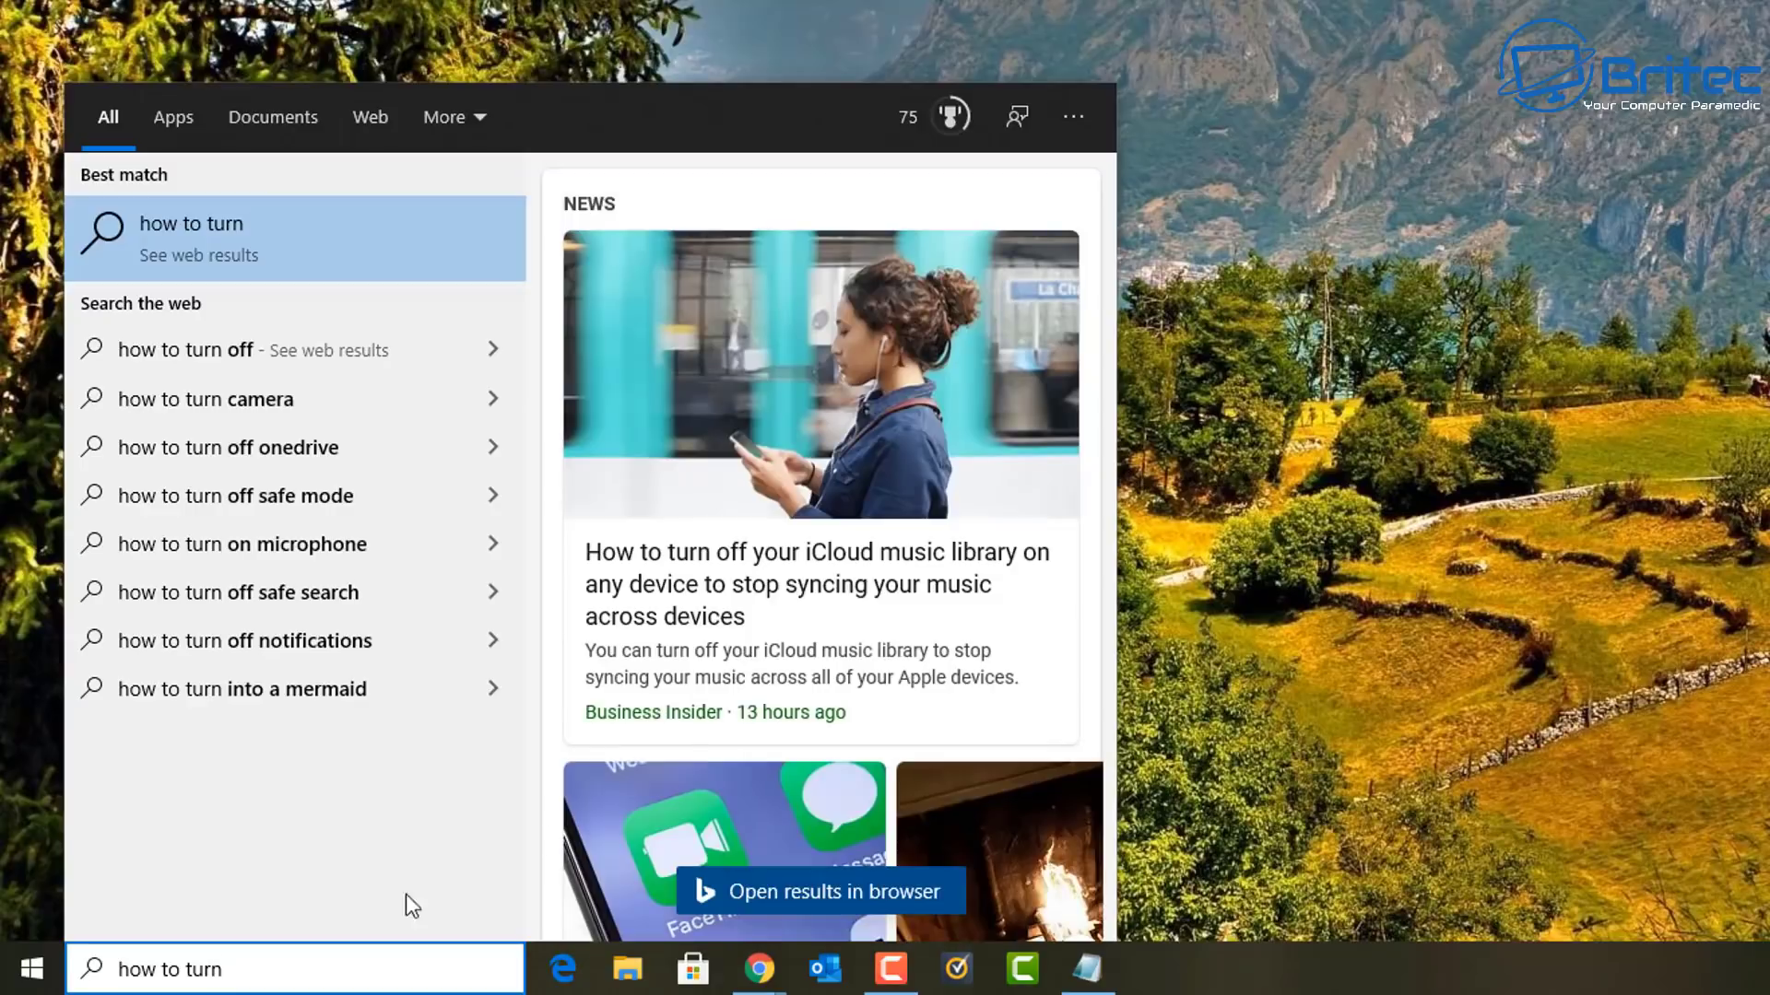
scroll(839, 553, "down", 5)
scroll(848, 562, "down", 12)
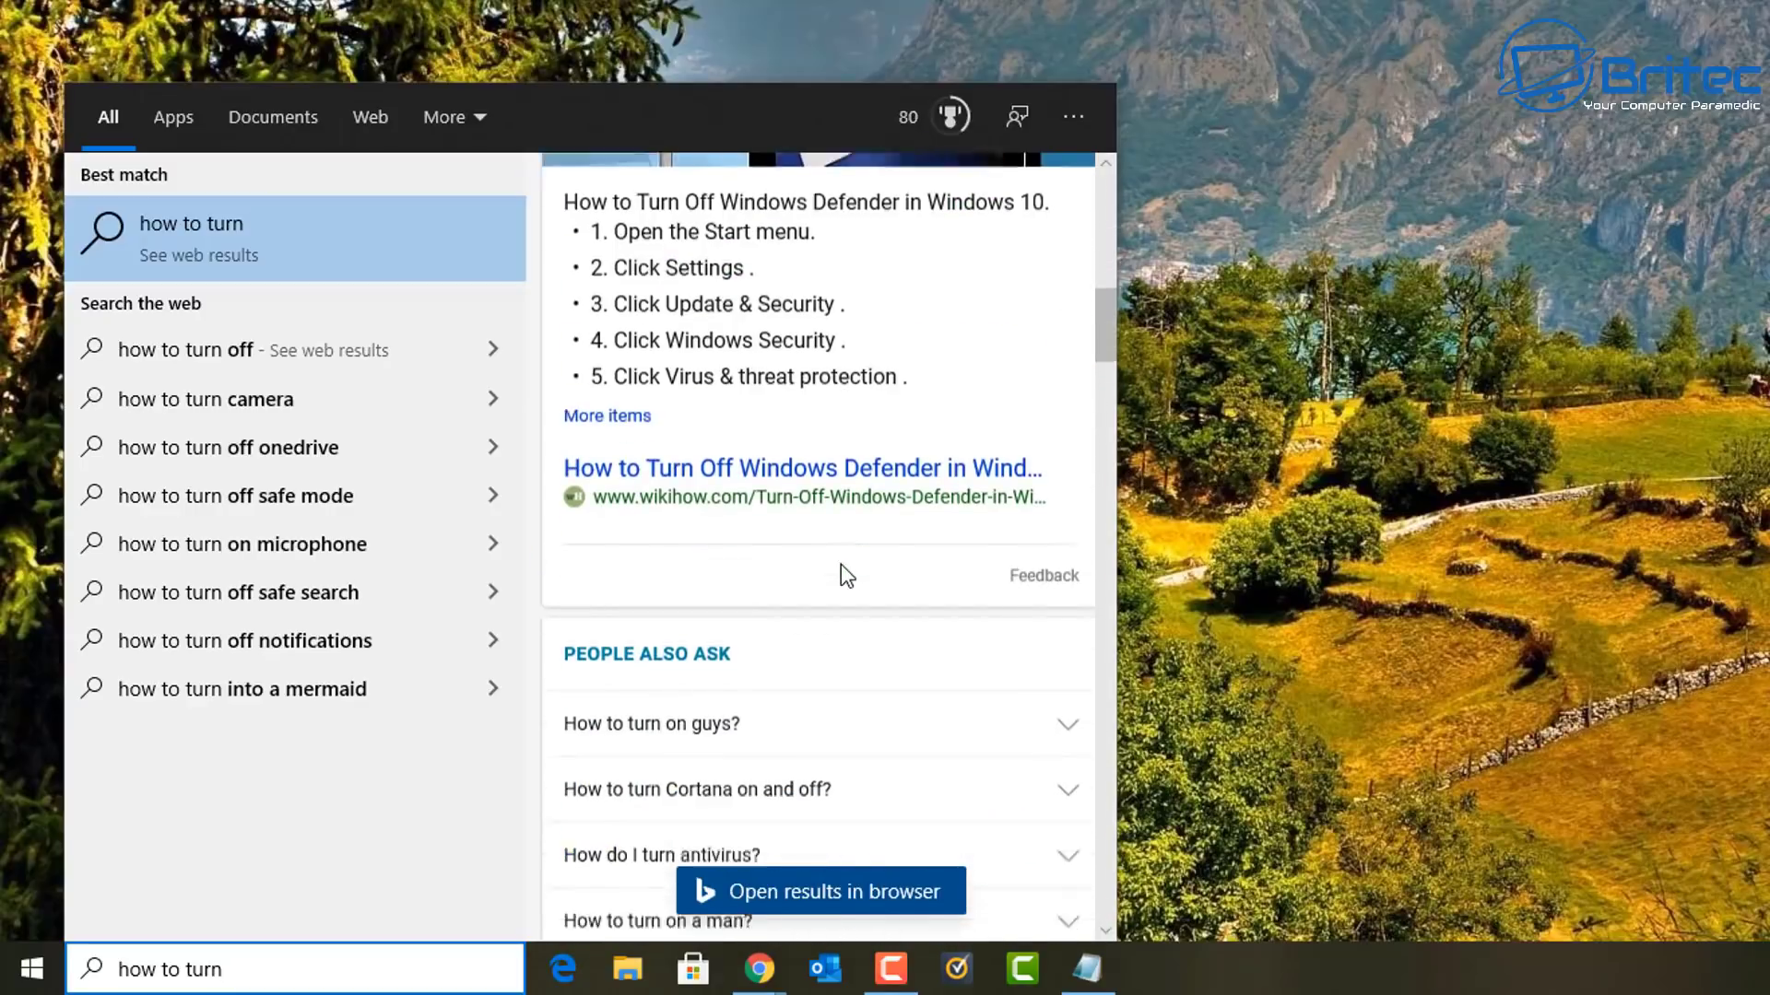
scroll(807, 646, "down", 10)
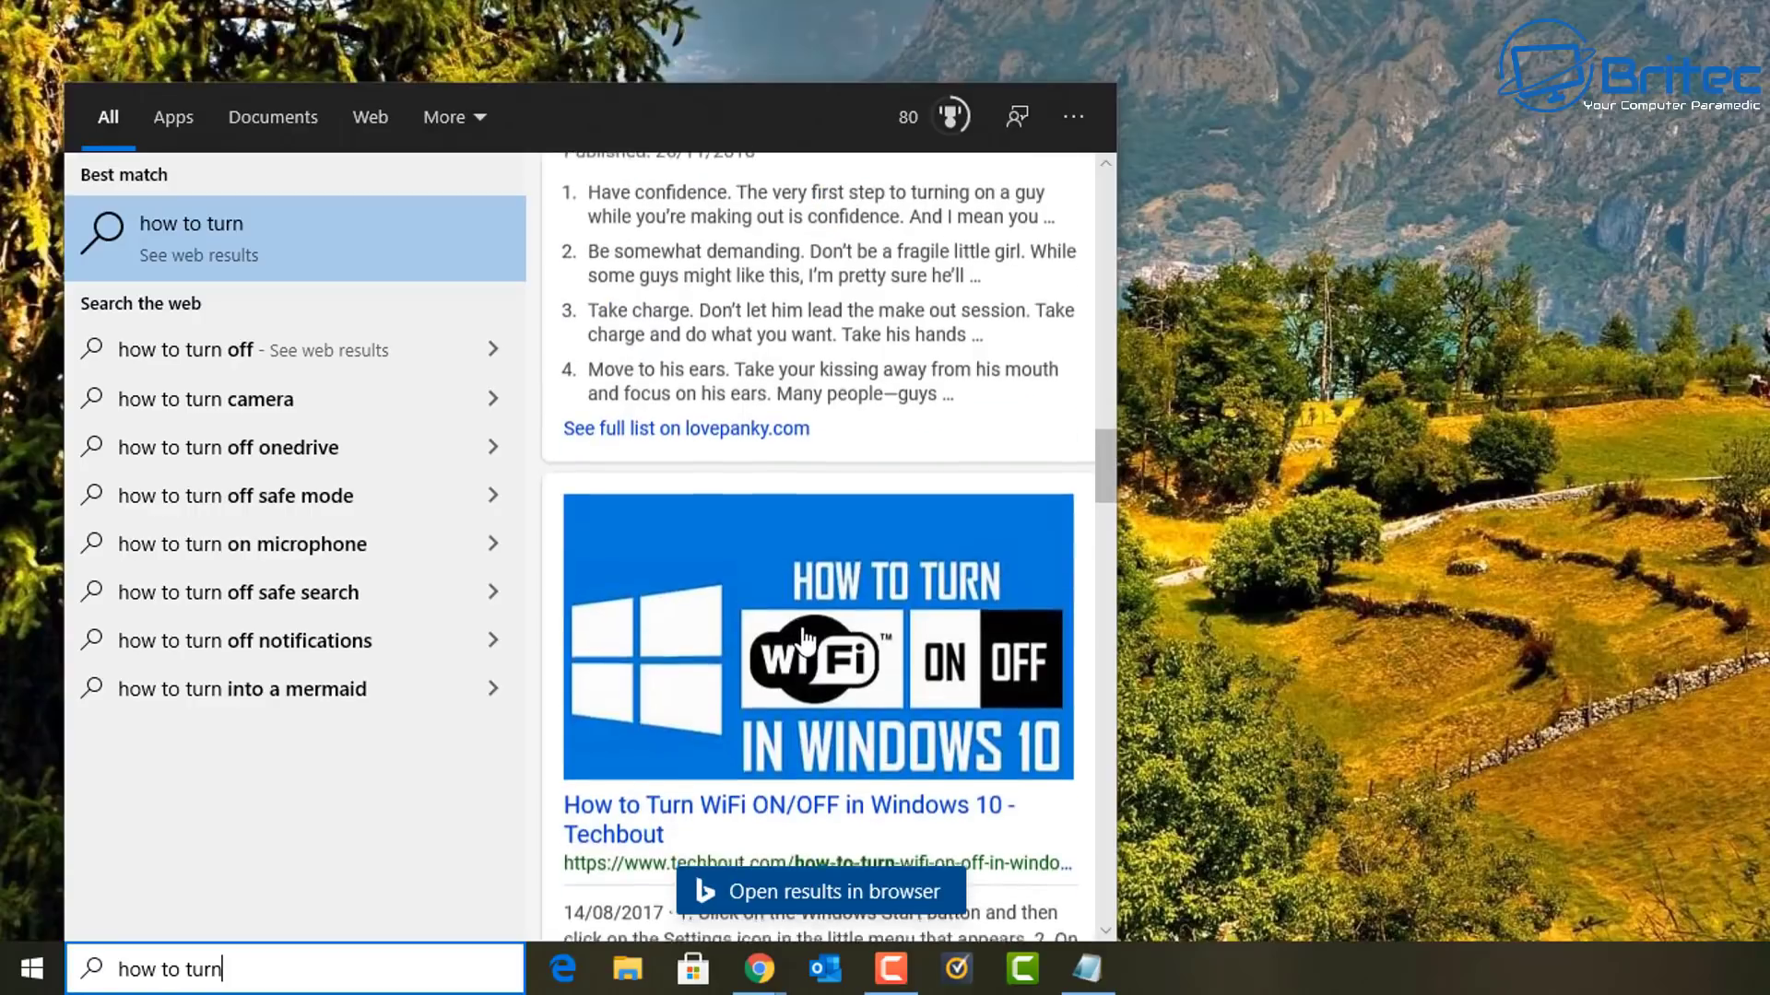
scroll(813, 613, "down", 7)
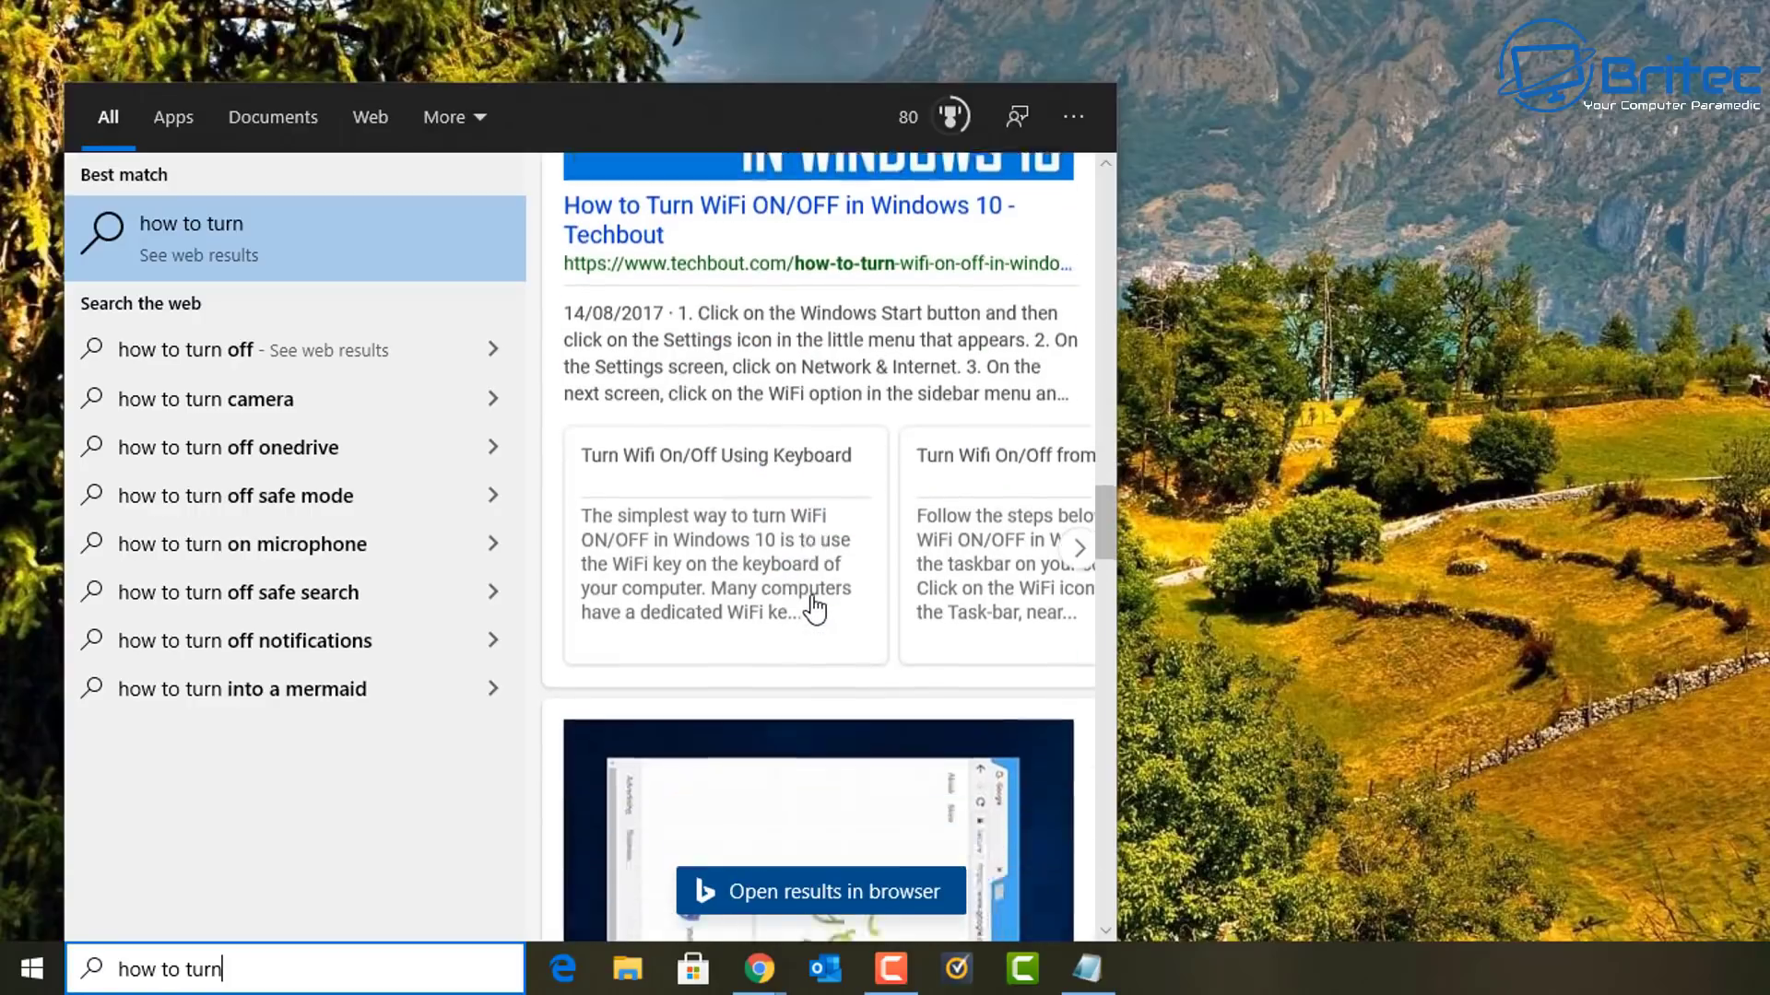
scroll(811, 606, "down", 10)
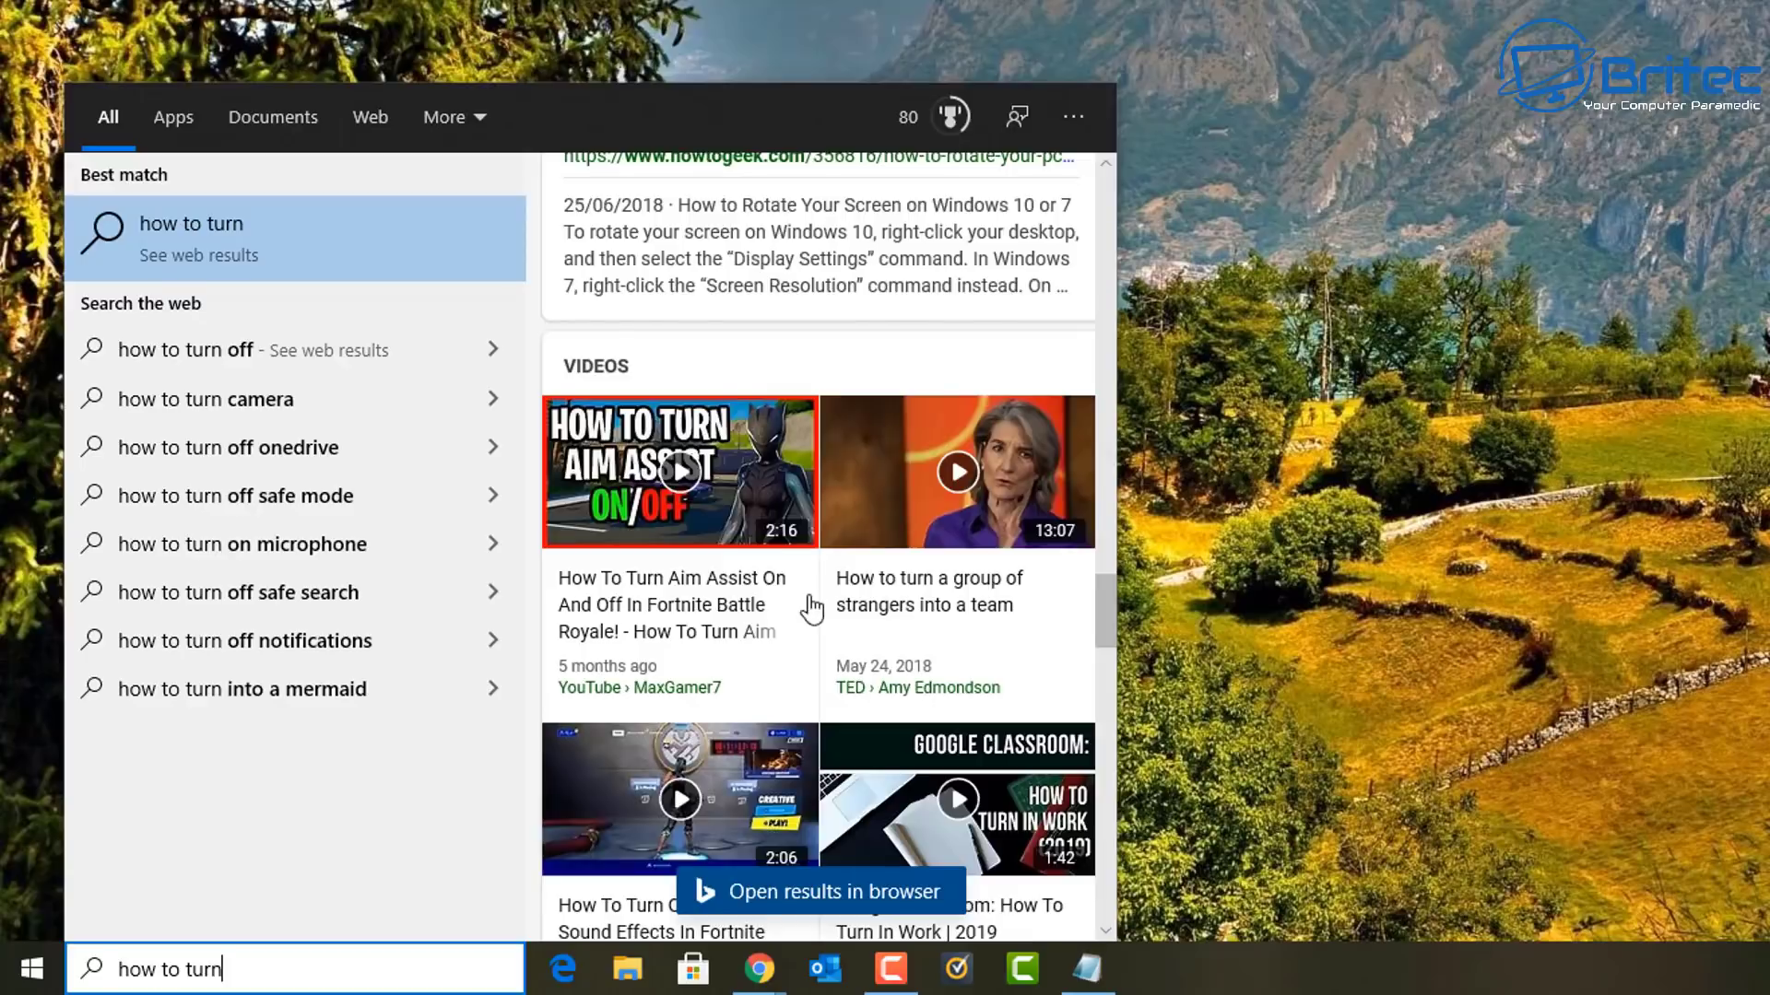
scroll(812, 608, "down", 5)
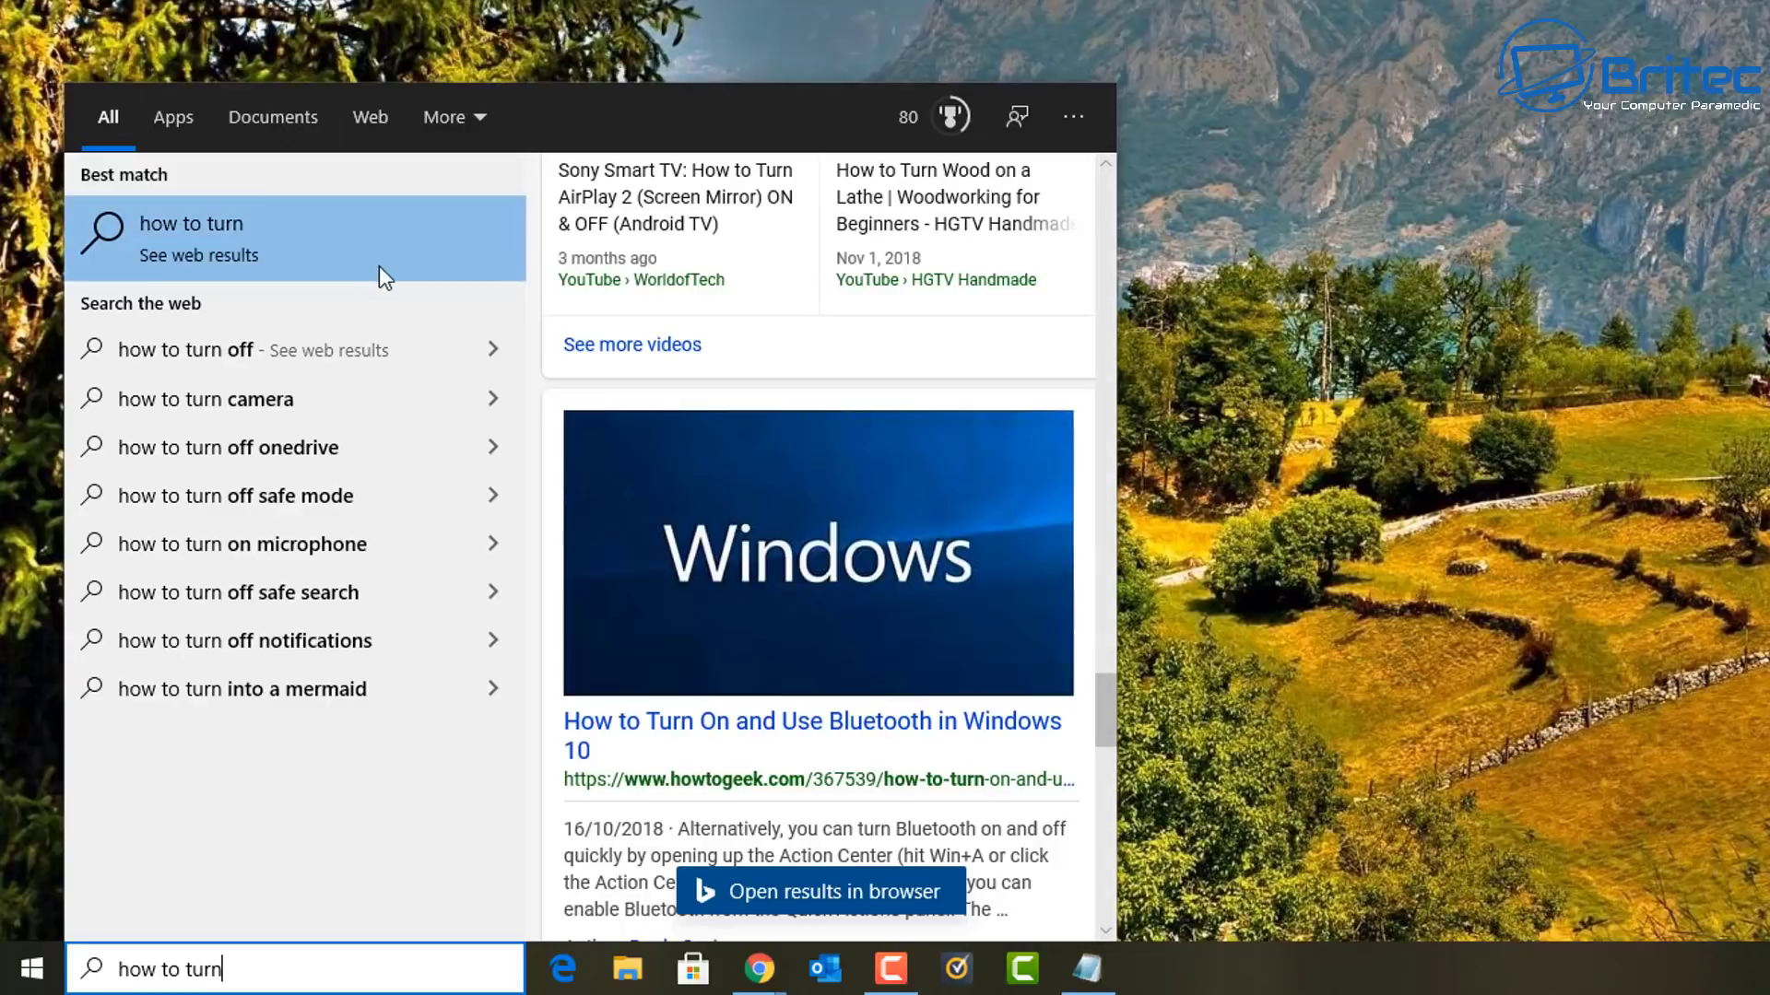
left_click(1339, 389)
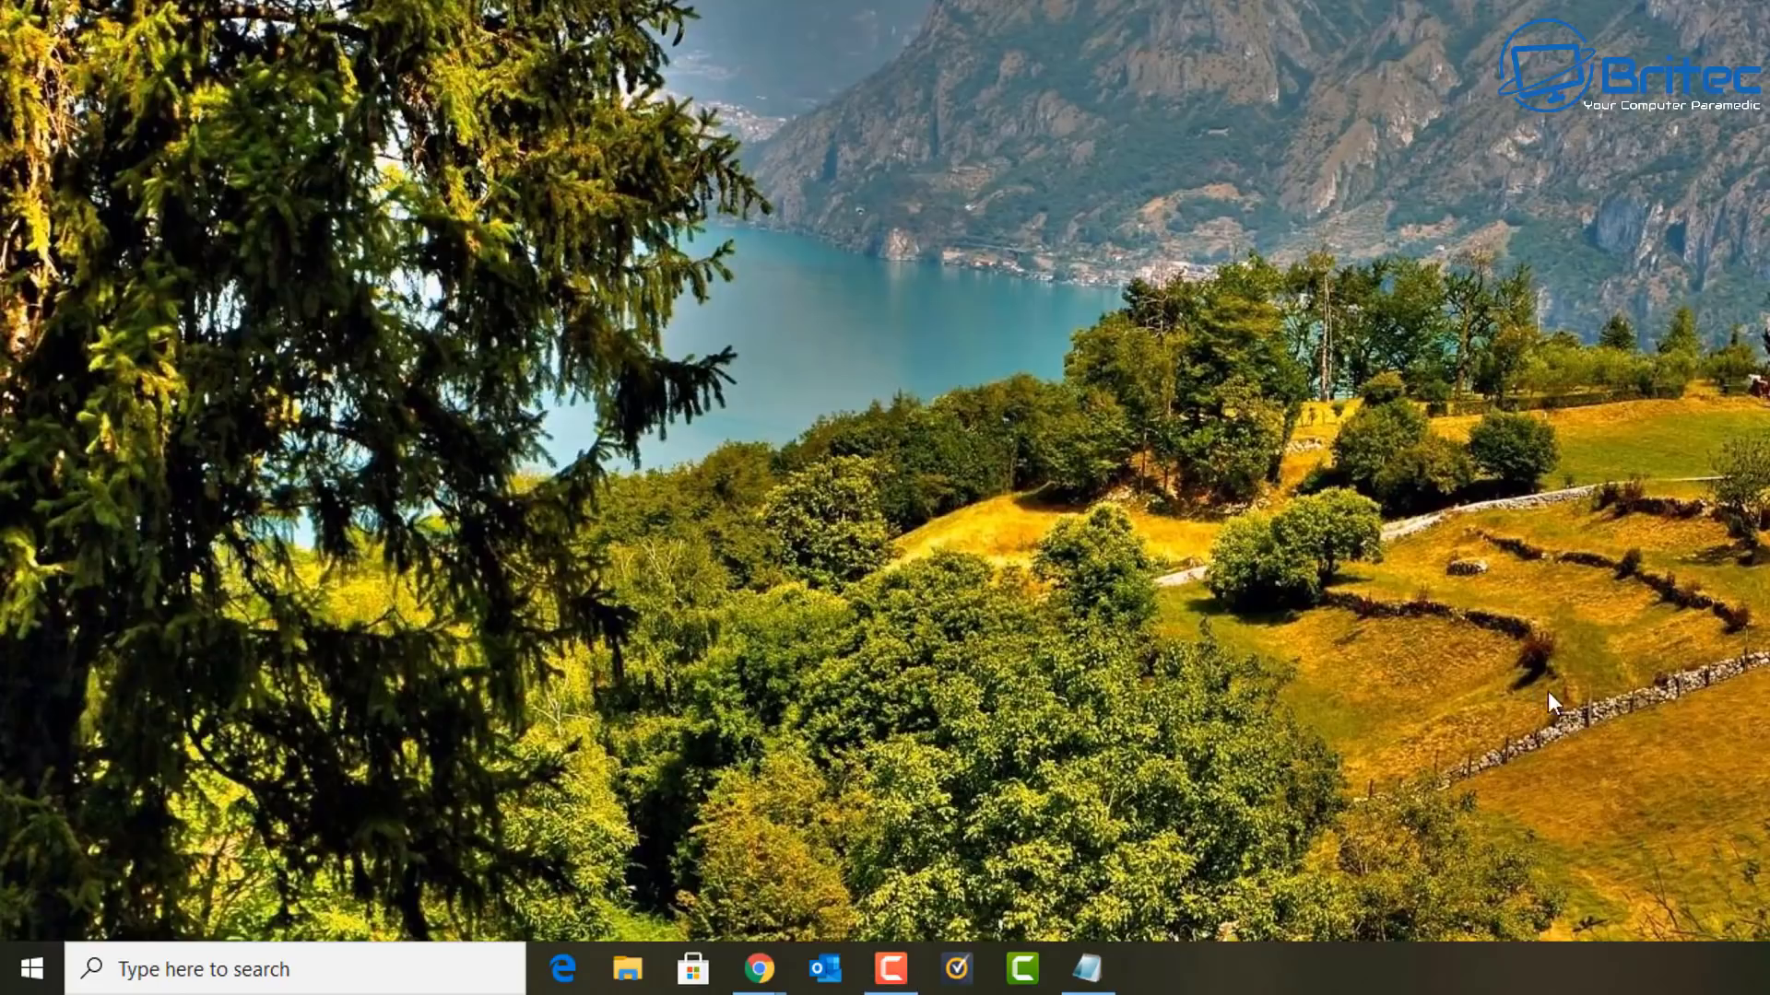
Launch Registry Editor by searching for regedit
left_click(308, 972)
type("regedit")
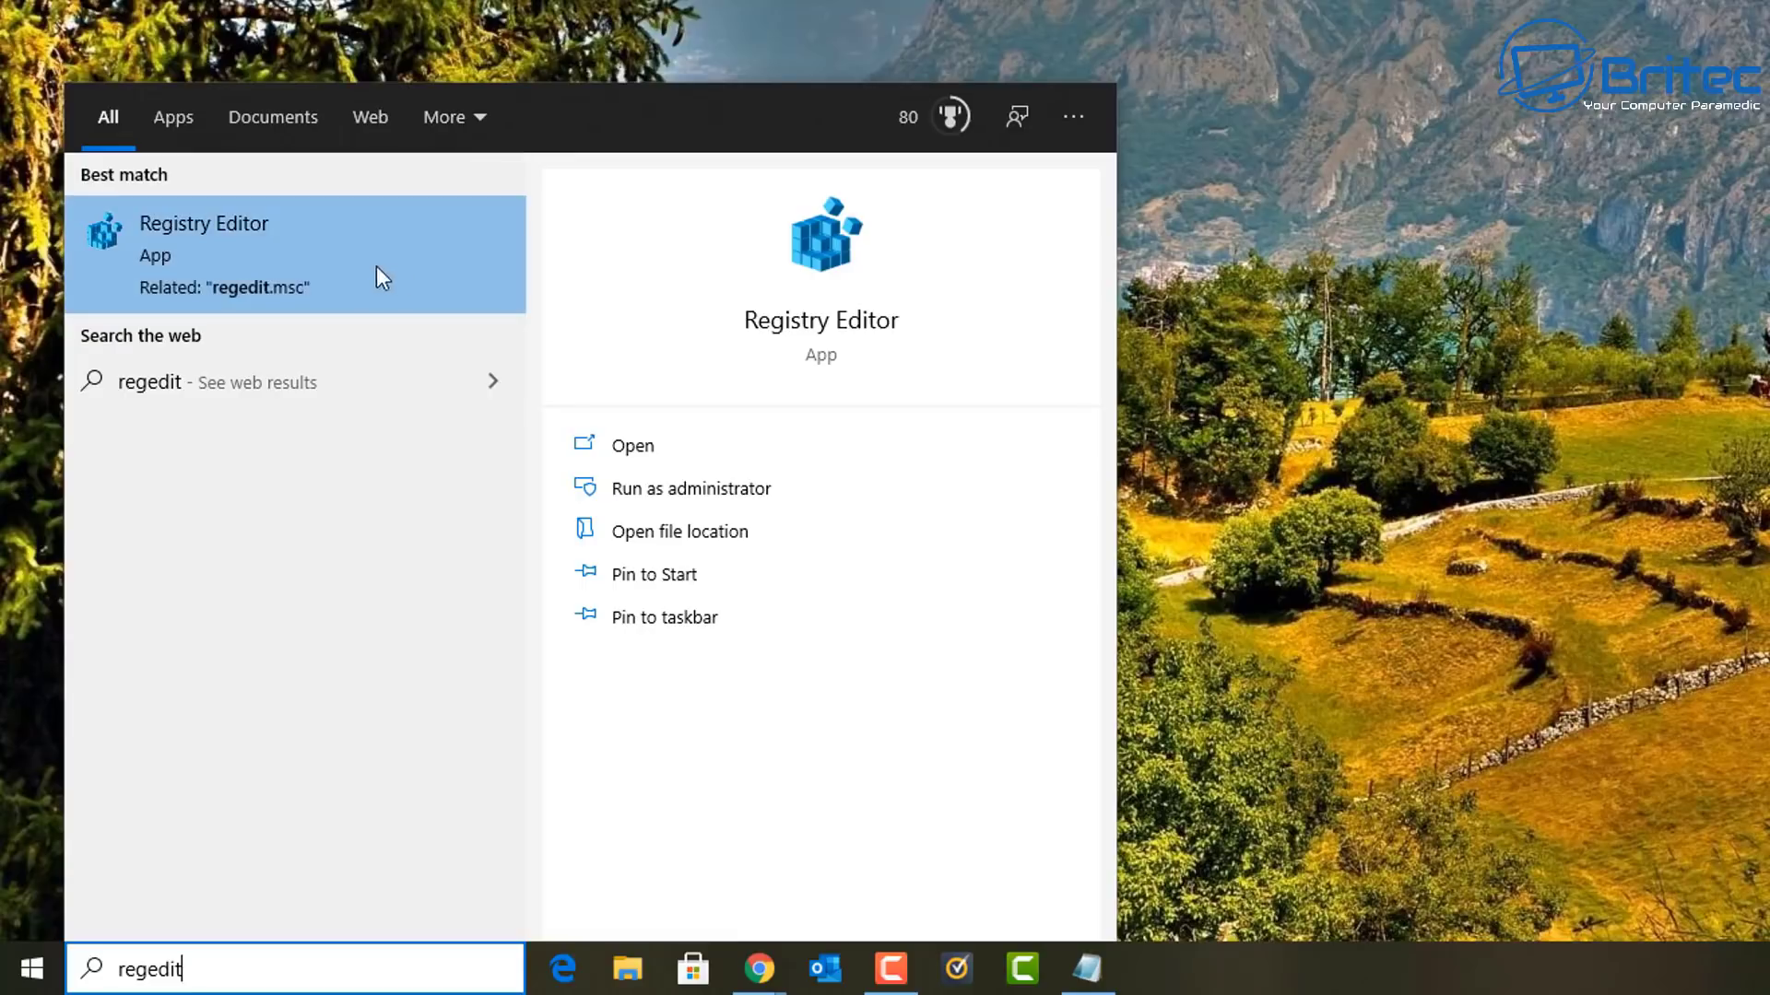
left_click(223, 224)
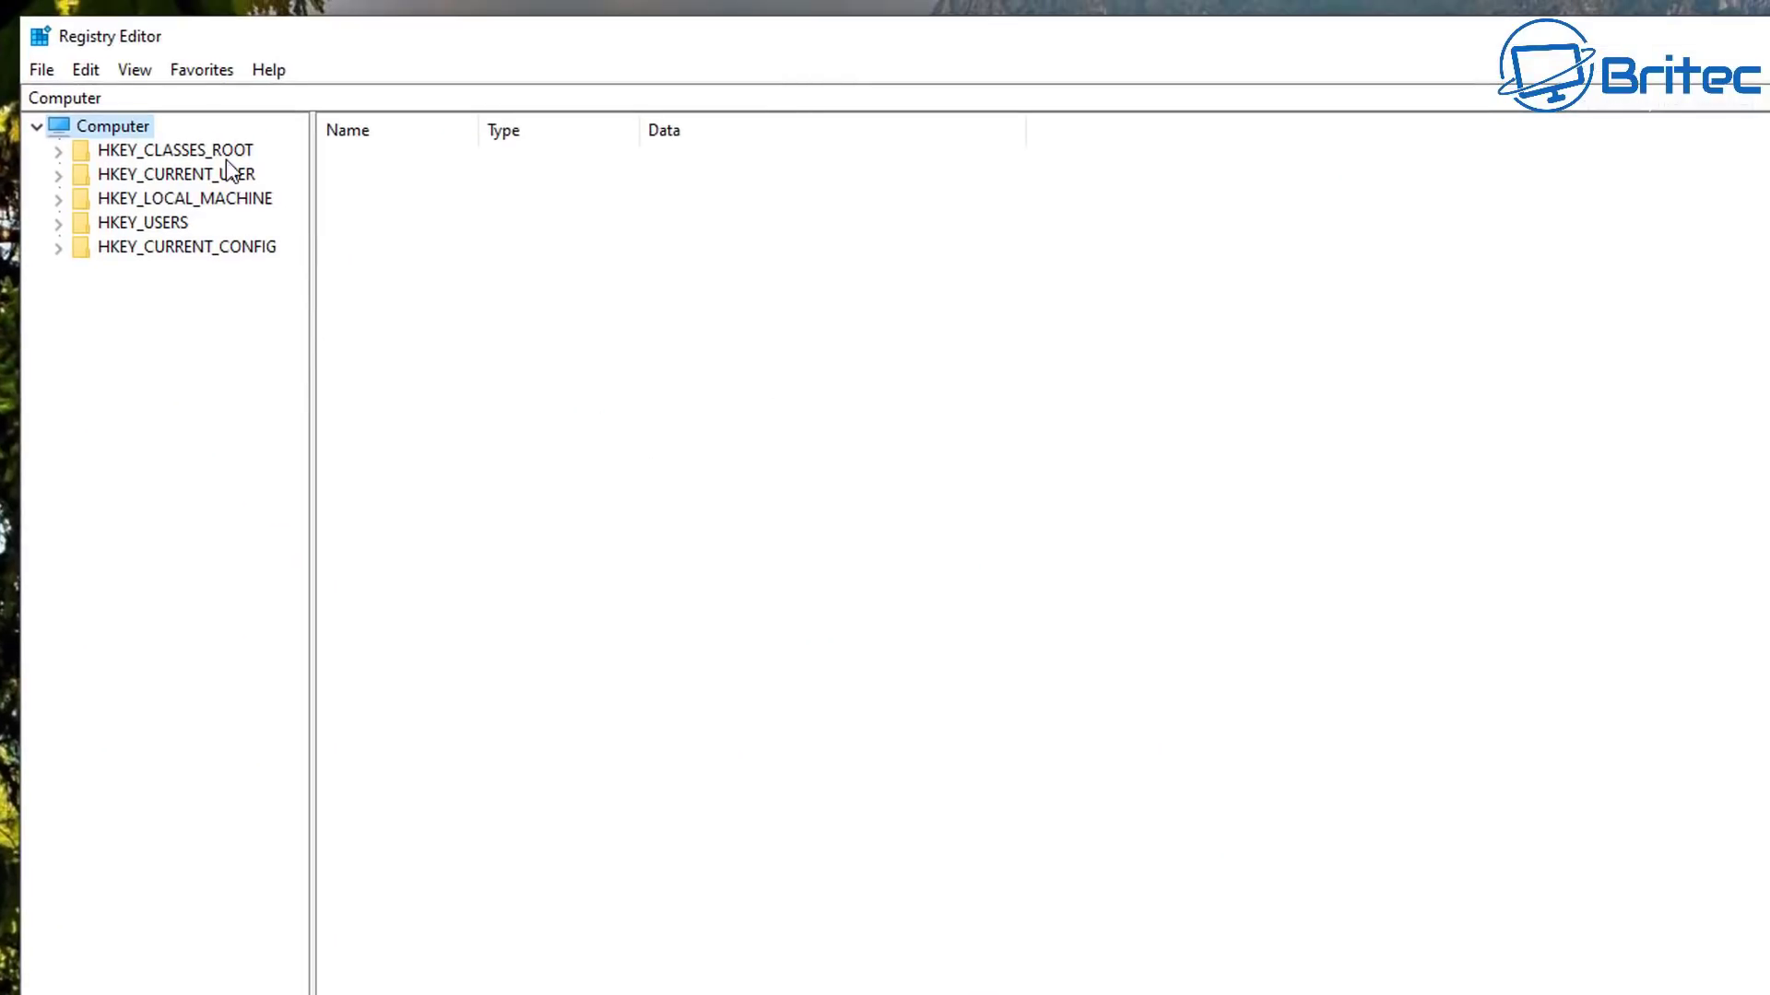
Expand HKEY_CURRENT_USER > SOFTWARE > Policies > Microsoft > Windows, widening the key tree pane
left_click(189, 175)
left_click(58, 175)
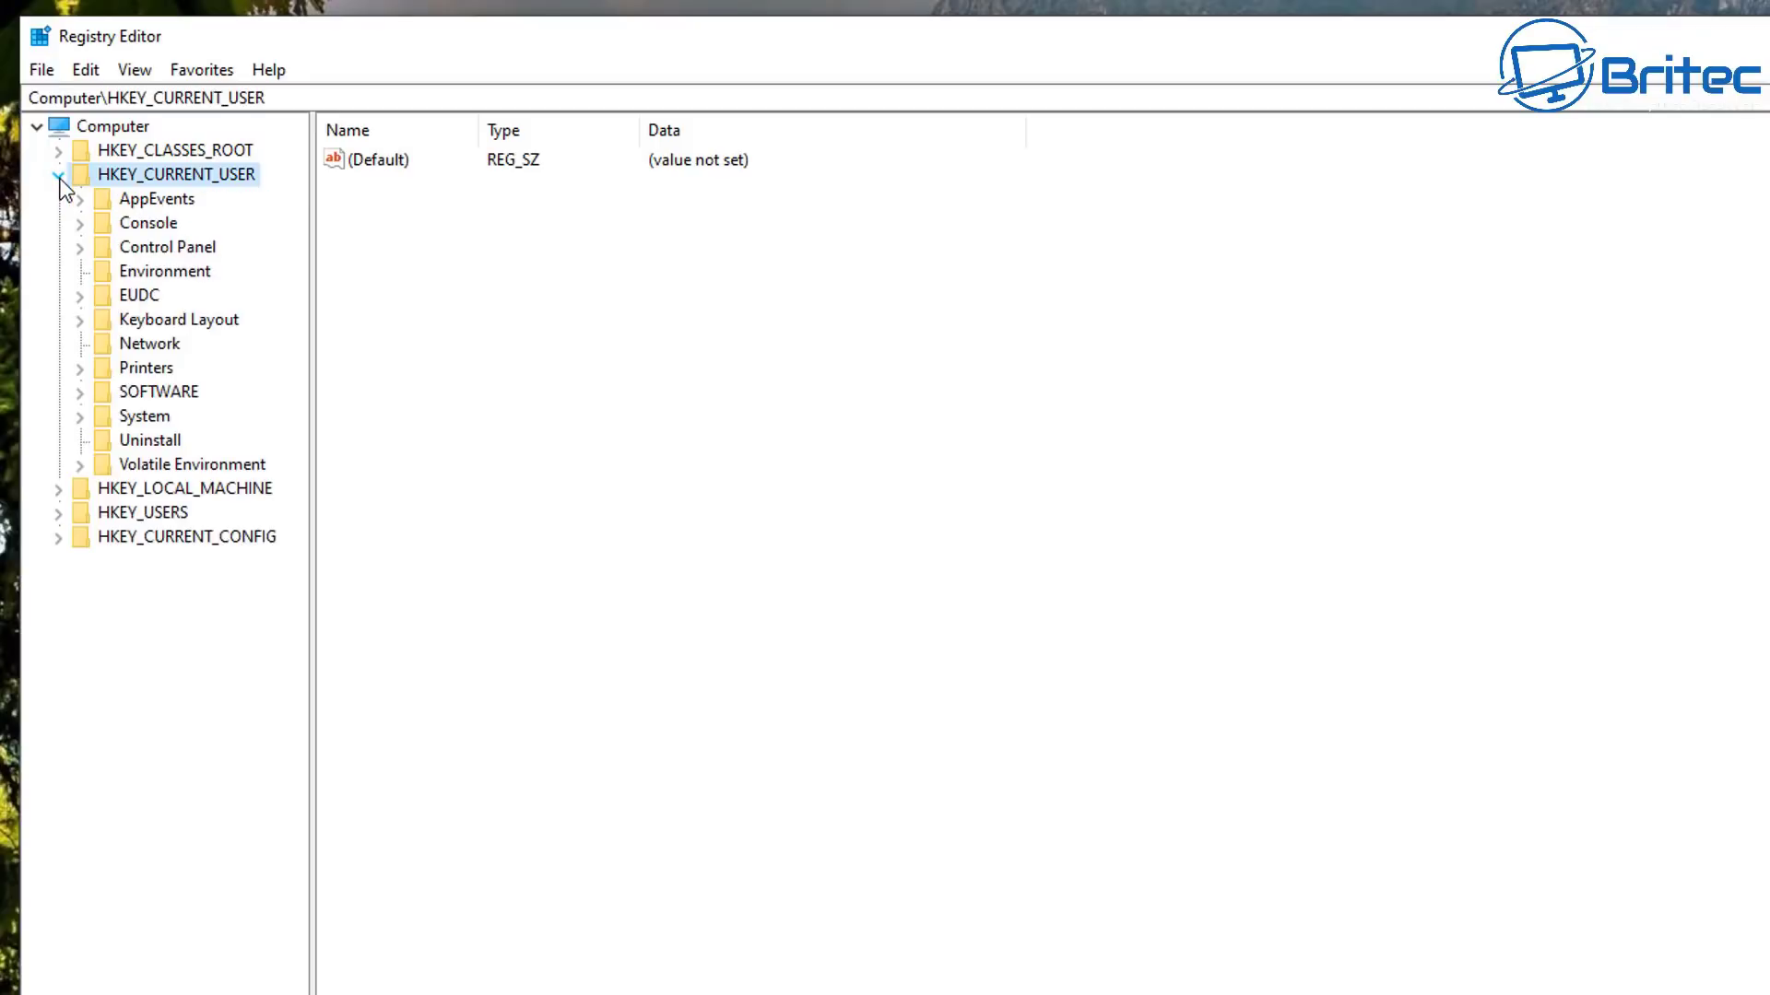
left_click(138, 391)
left_click(79, 392)
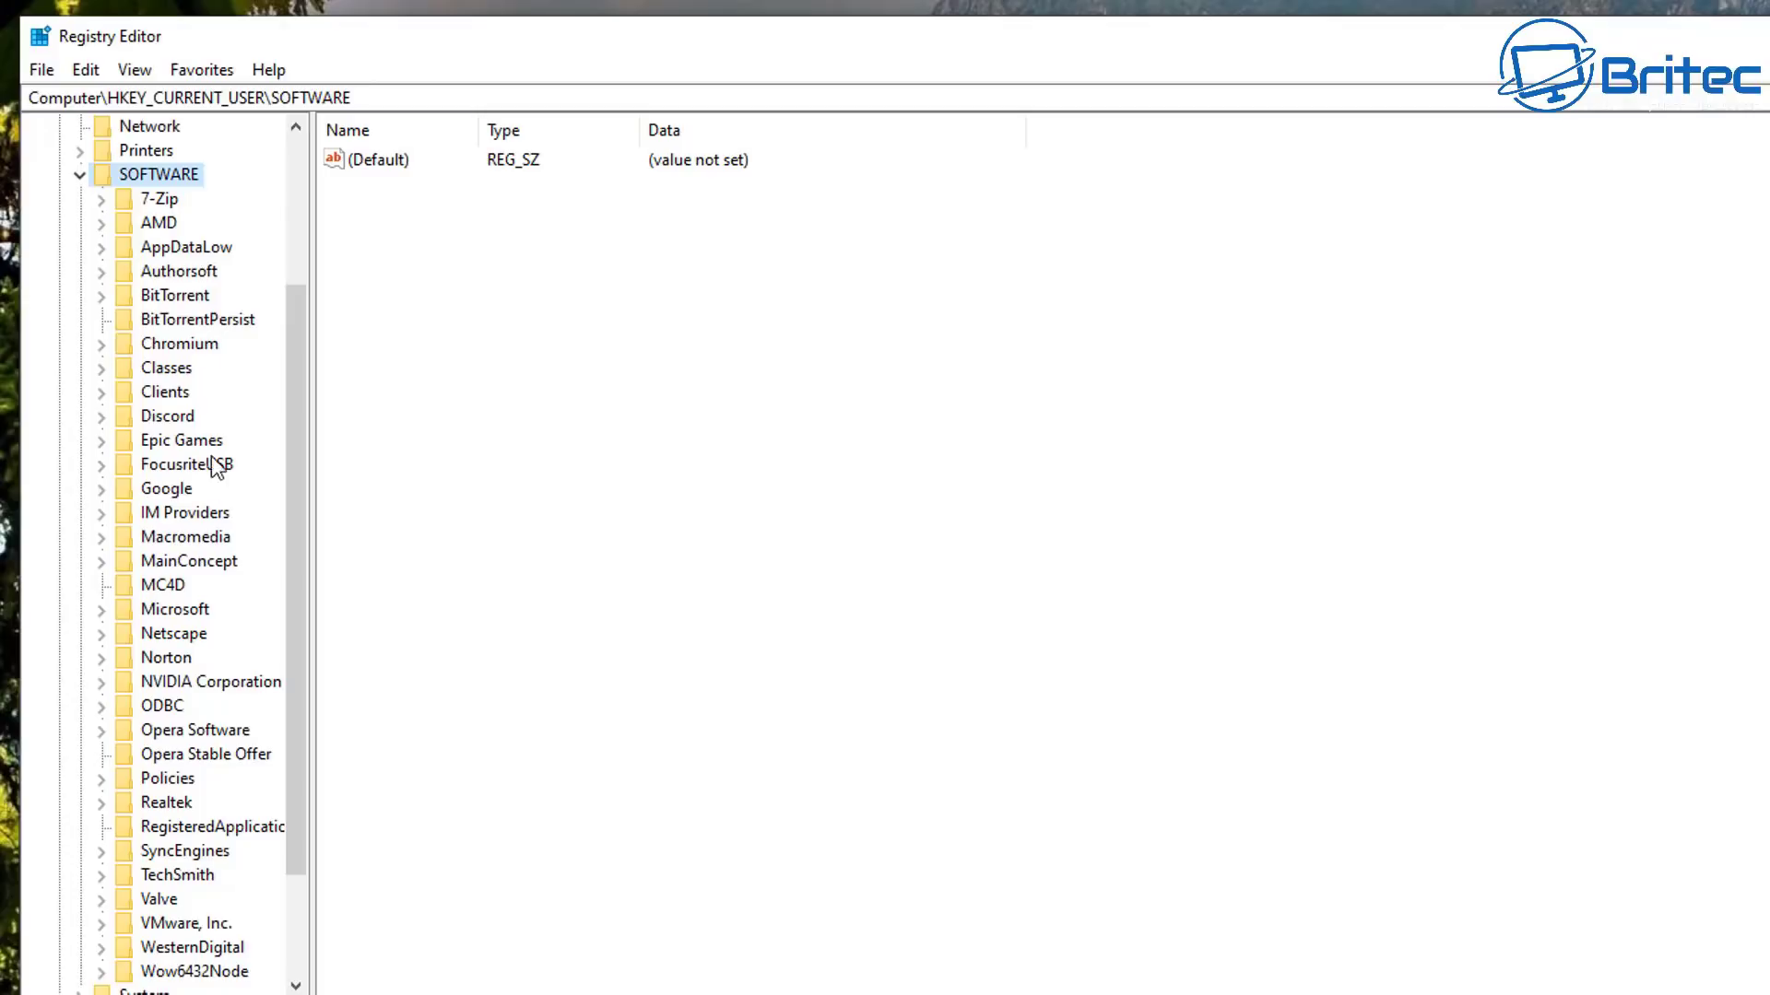
left_click(156, 780)
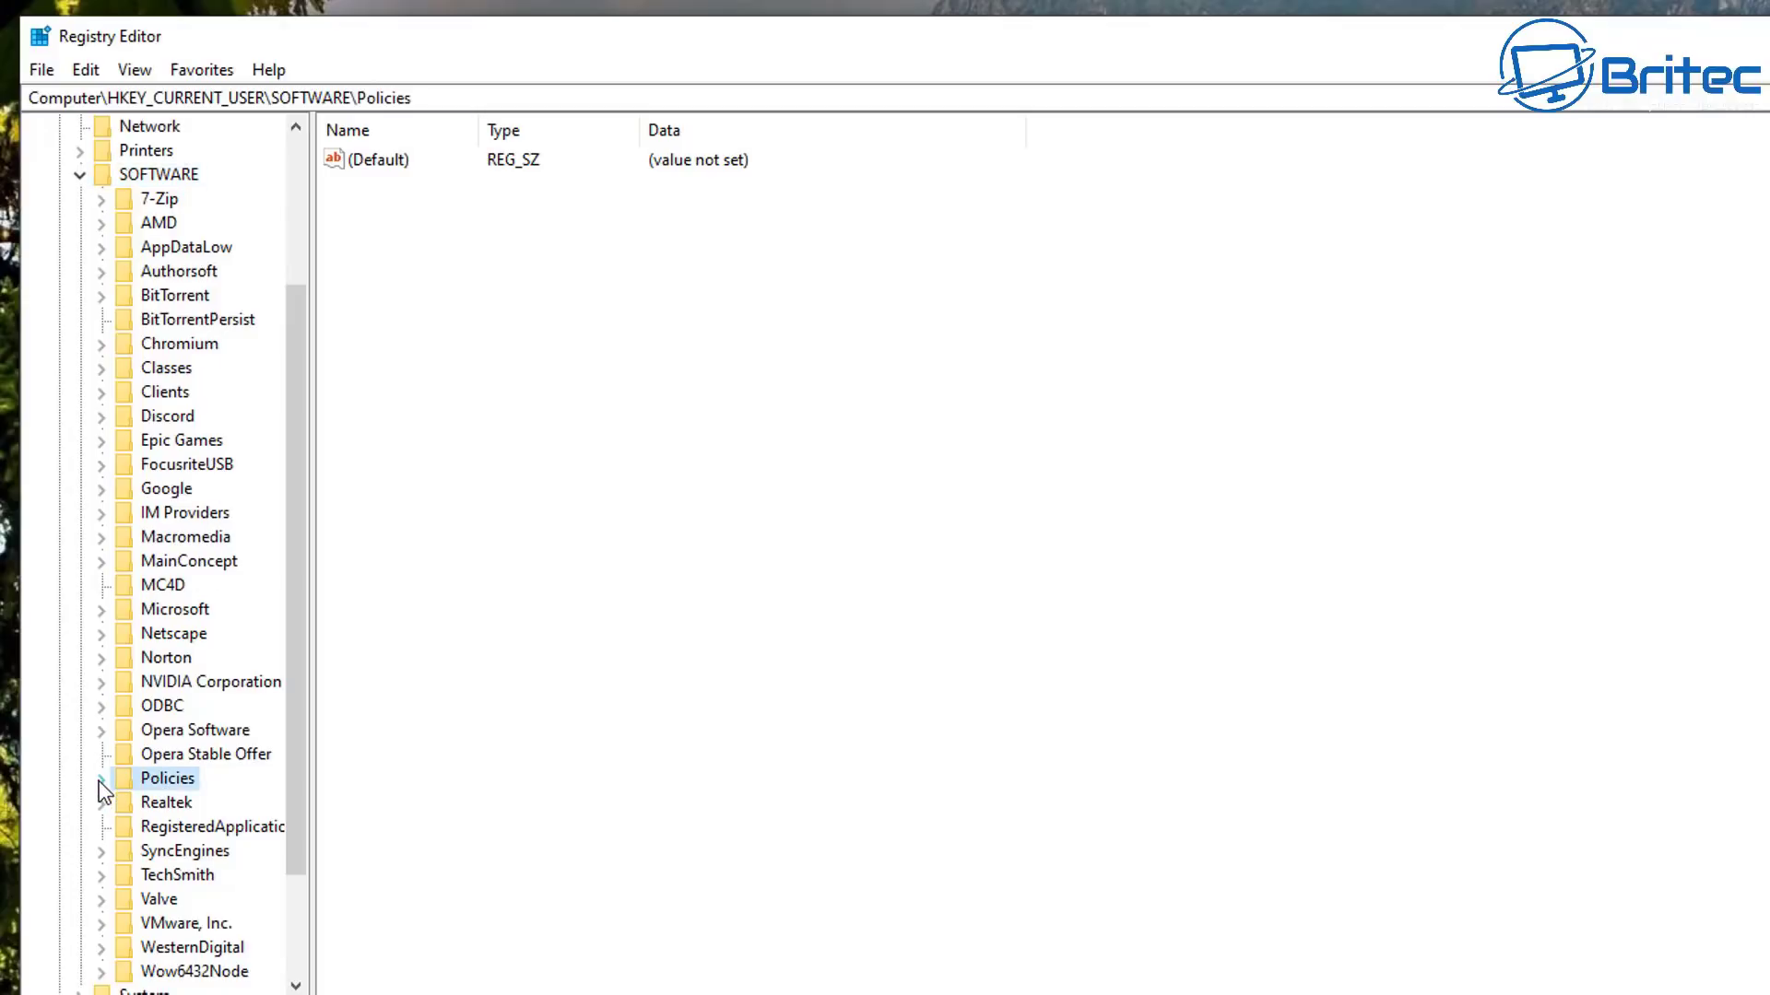
left_click(101, 778)
left_click_drag(299, 632, 291, 826)
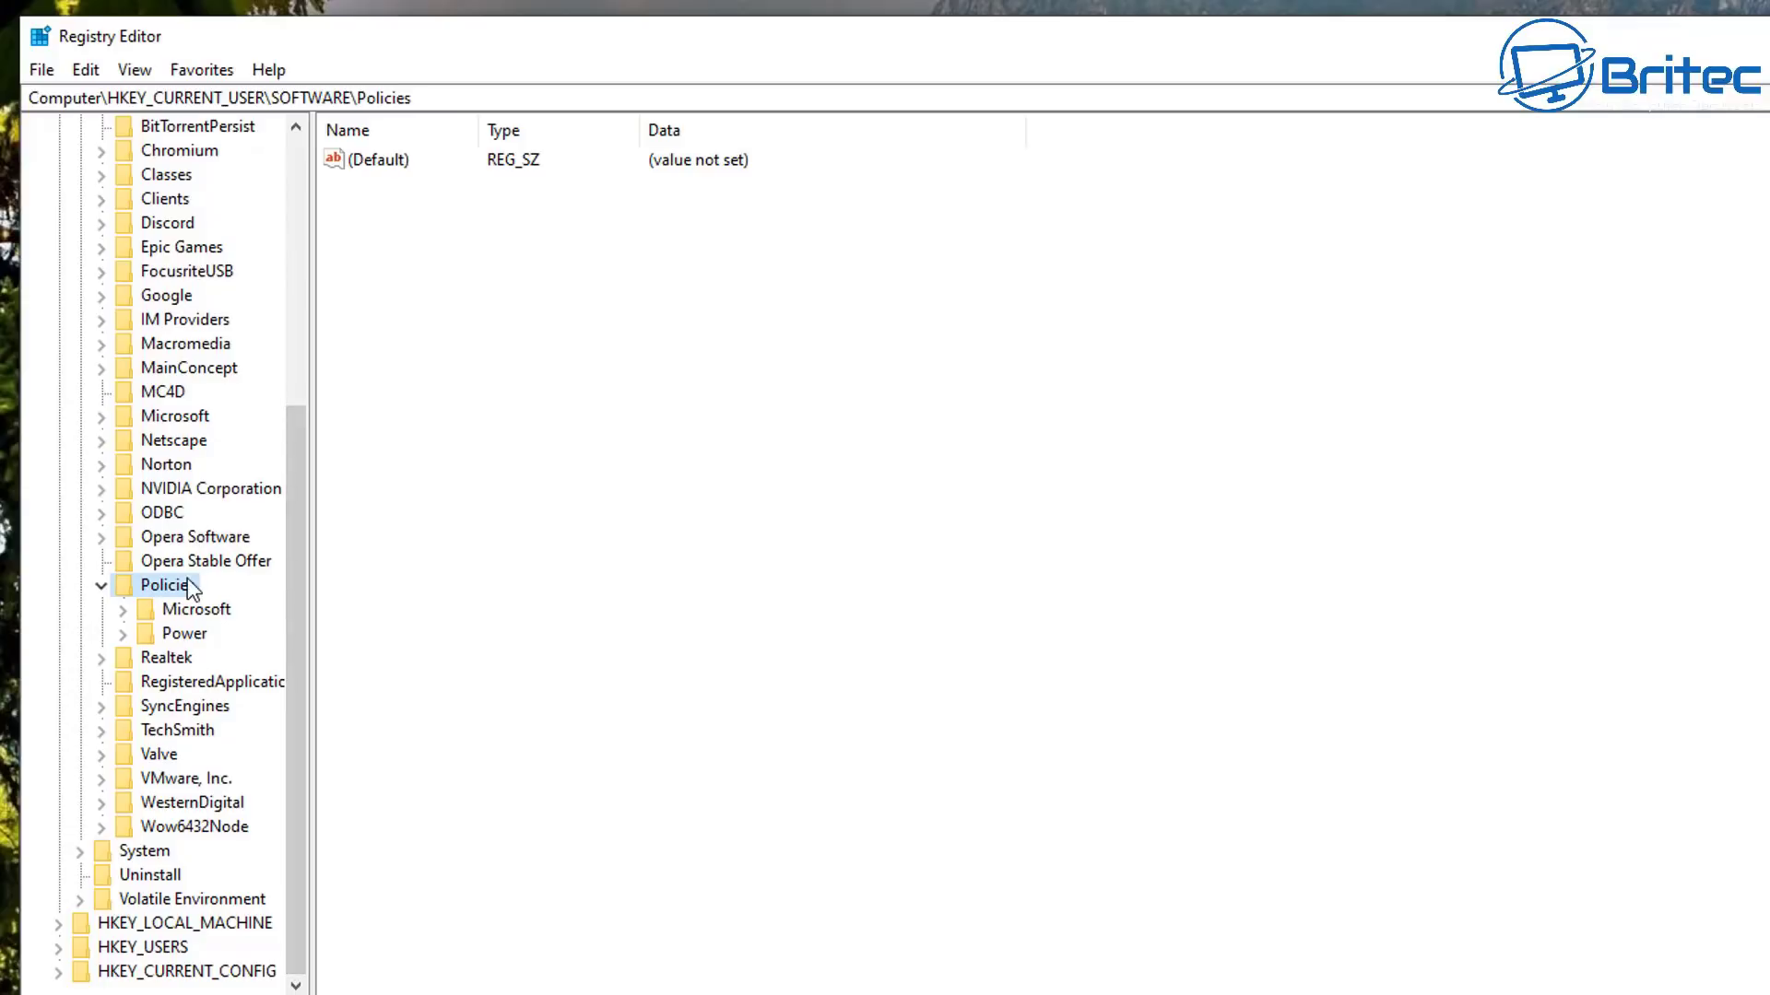
left_click(188, 612)
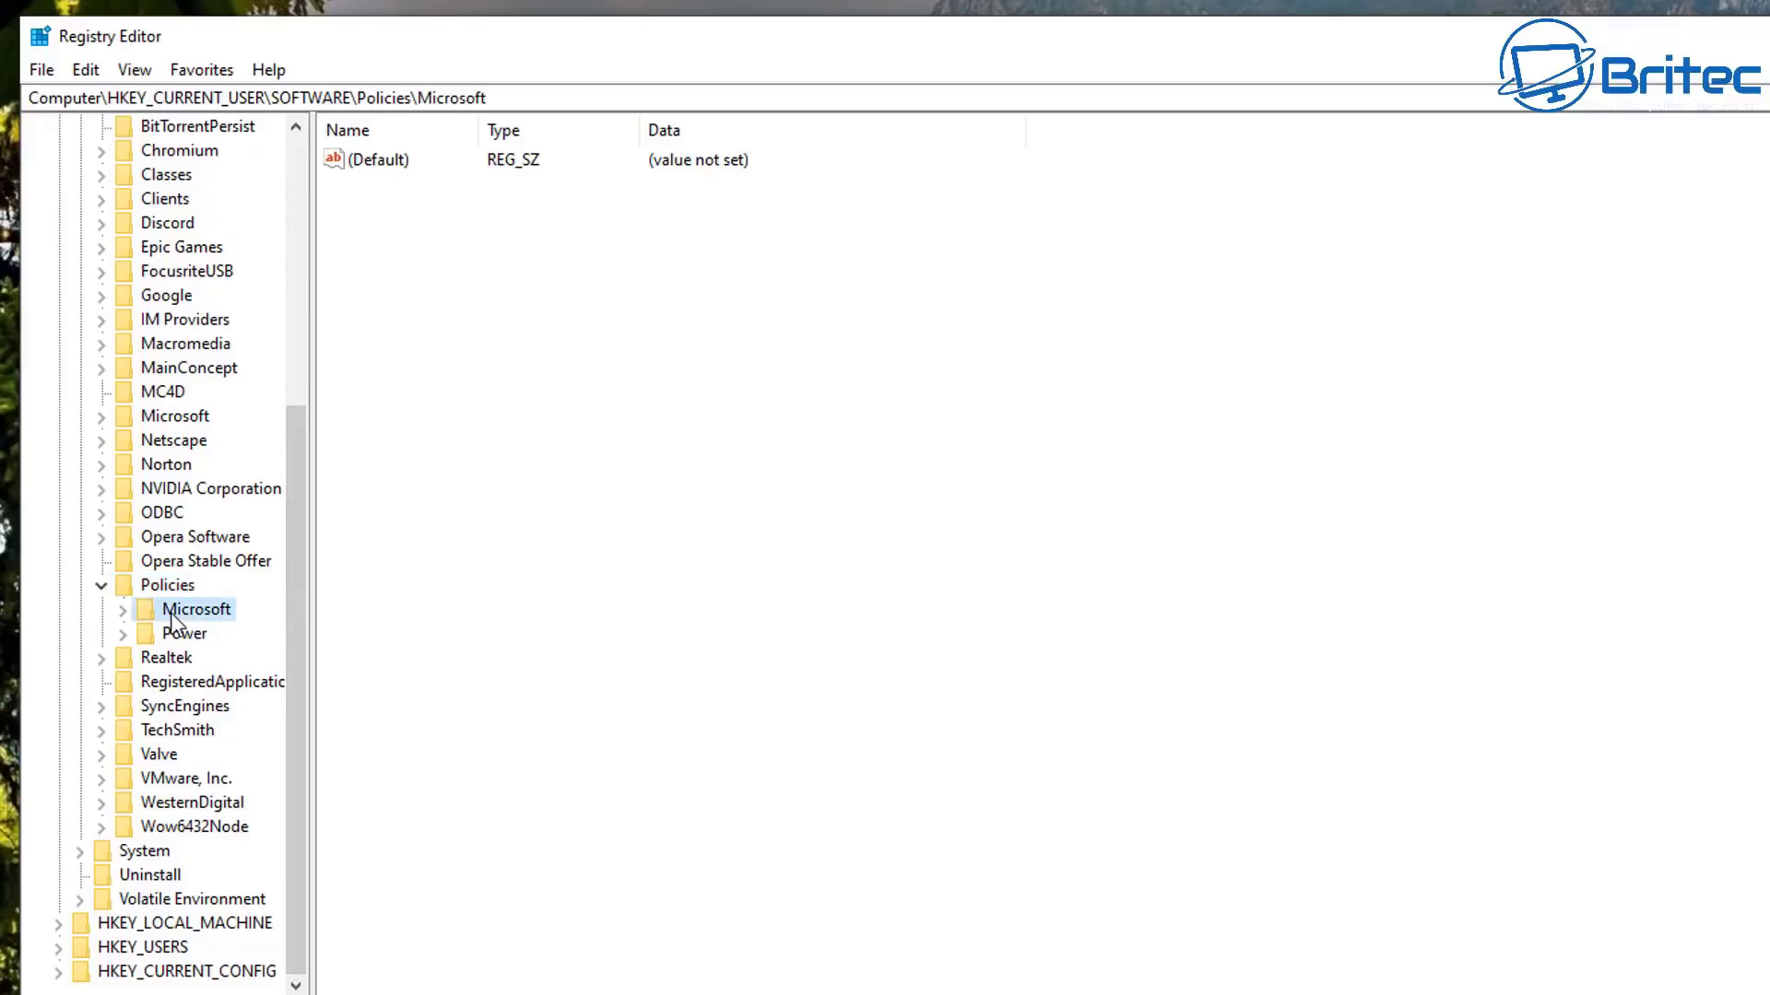
left_click(123, 611)
left_click_drag(310, 653, 377, 649)
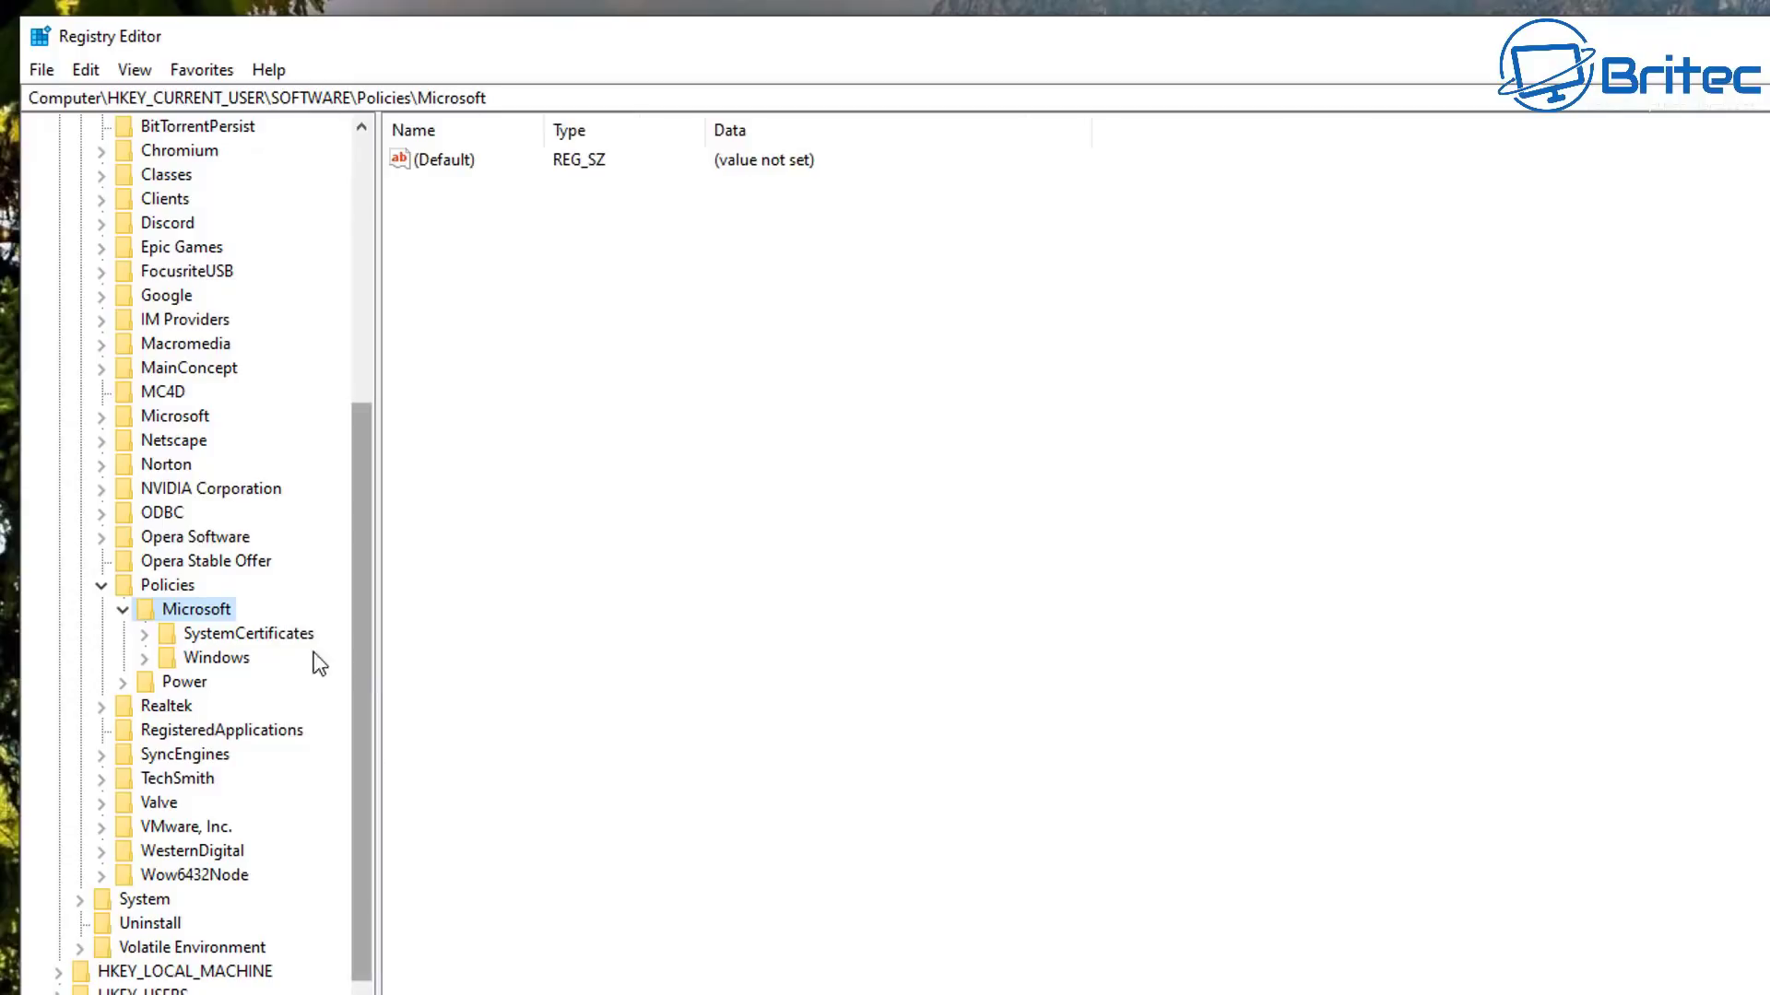
left_click(232, 660)
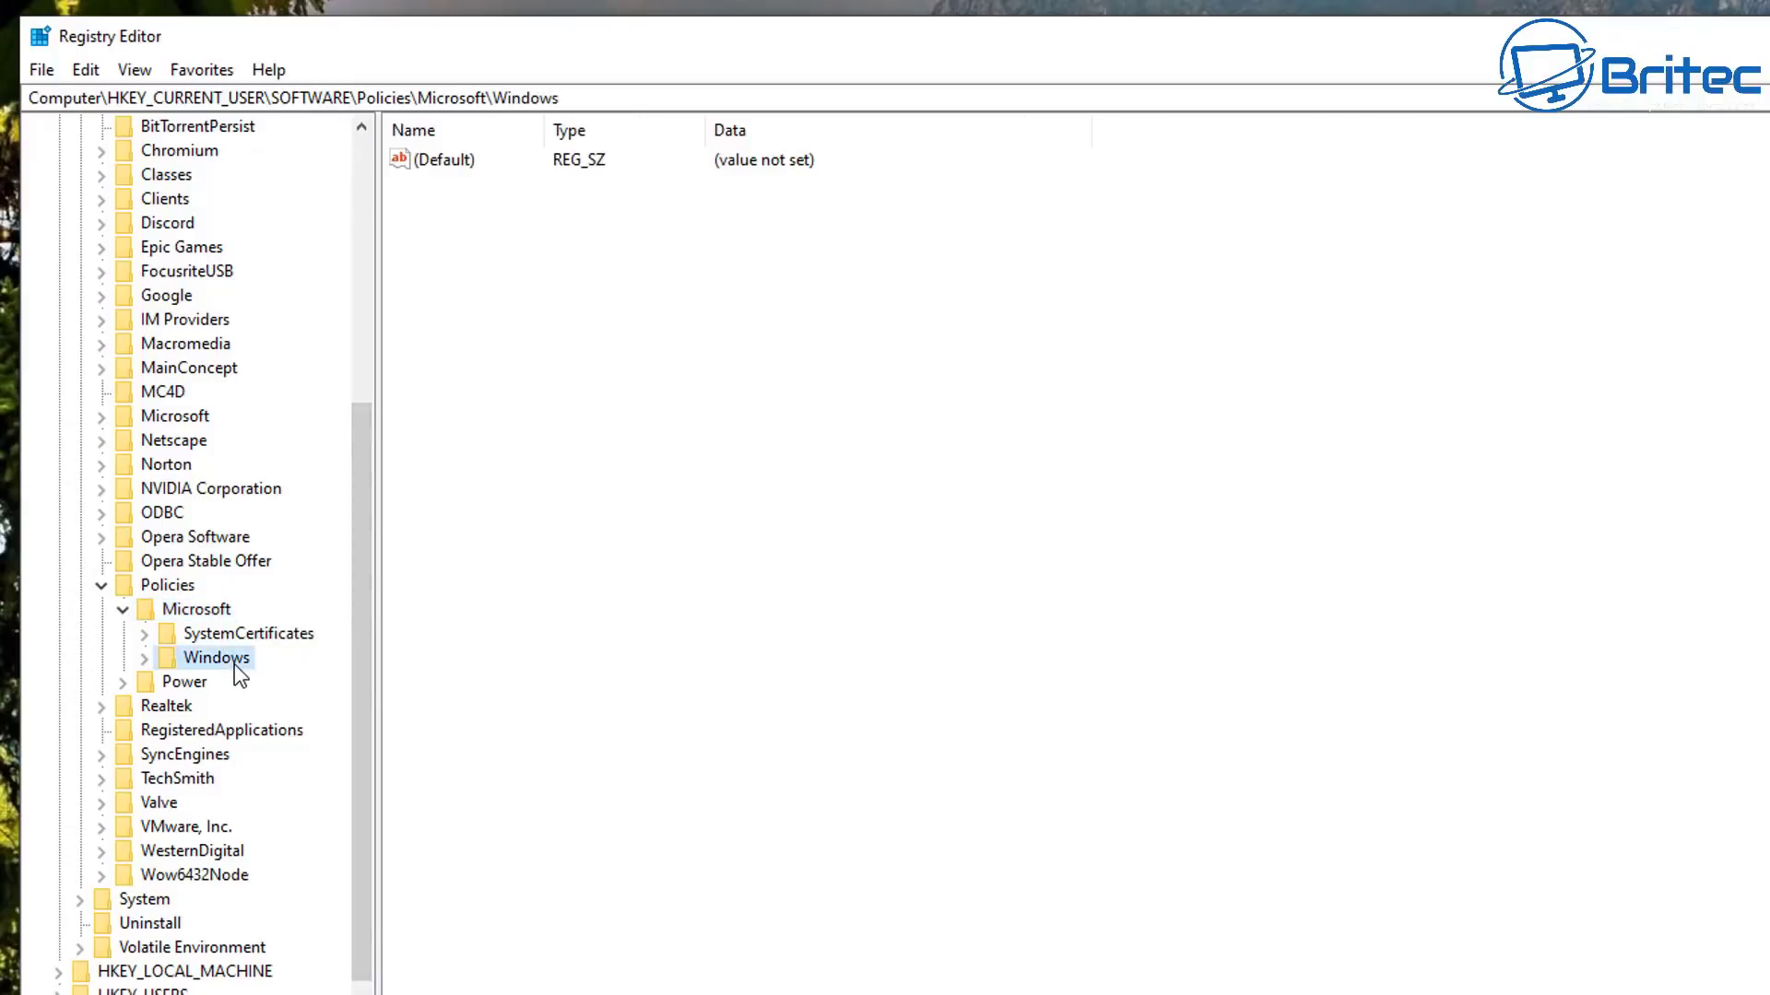
left_click(143, 658)
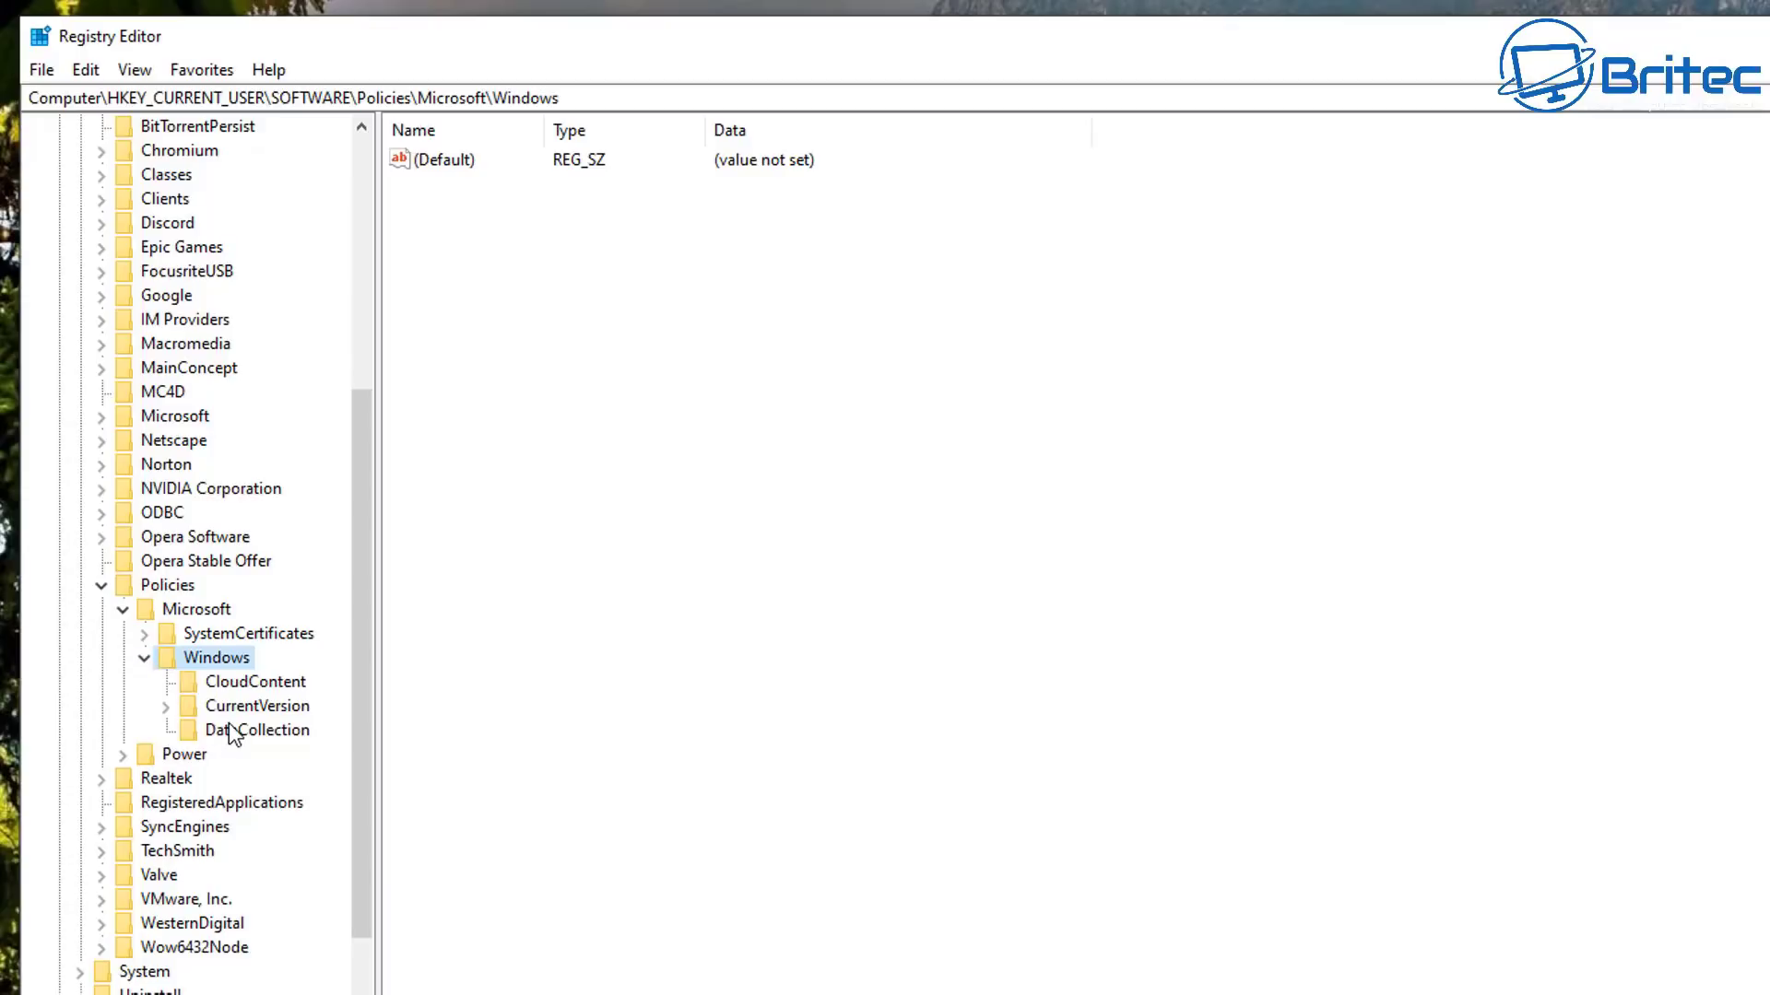
Create a new subkey named Explorer under the Policies\Microsoft\Windows key
right_click(232, 657)
mouse_move(529, 710)
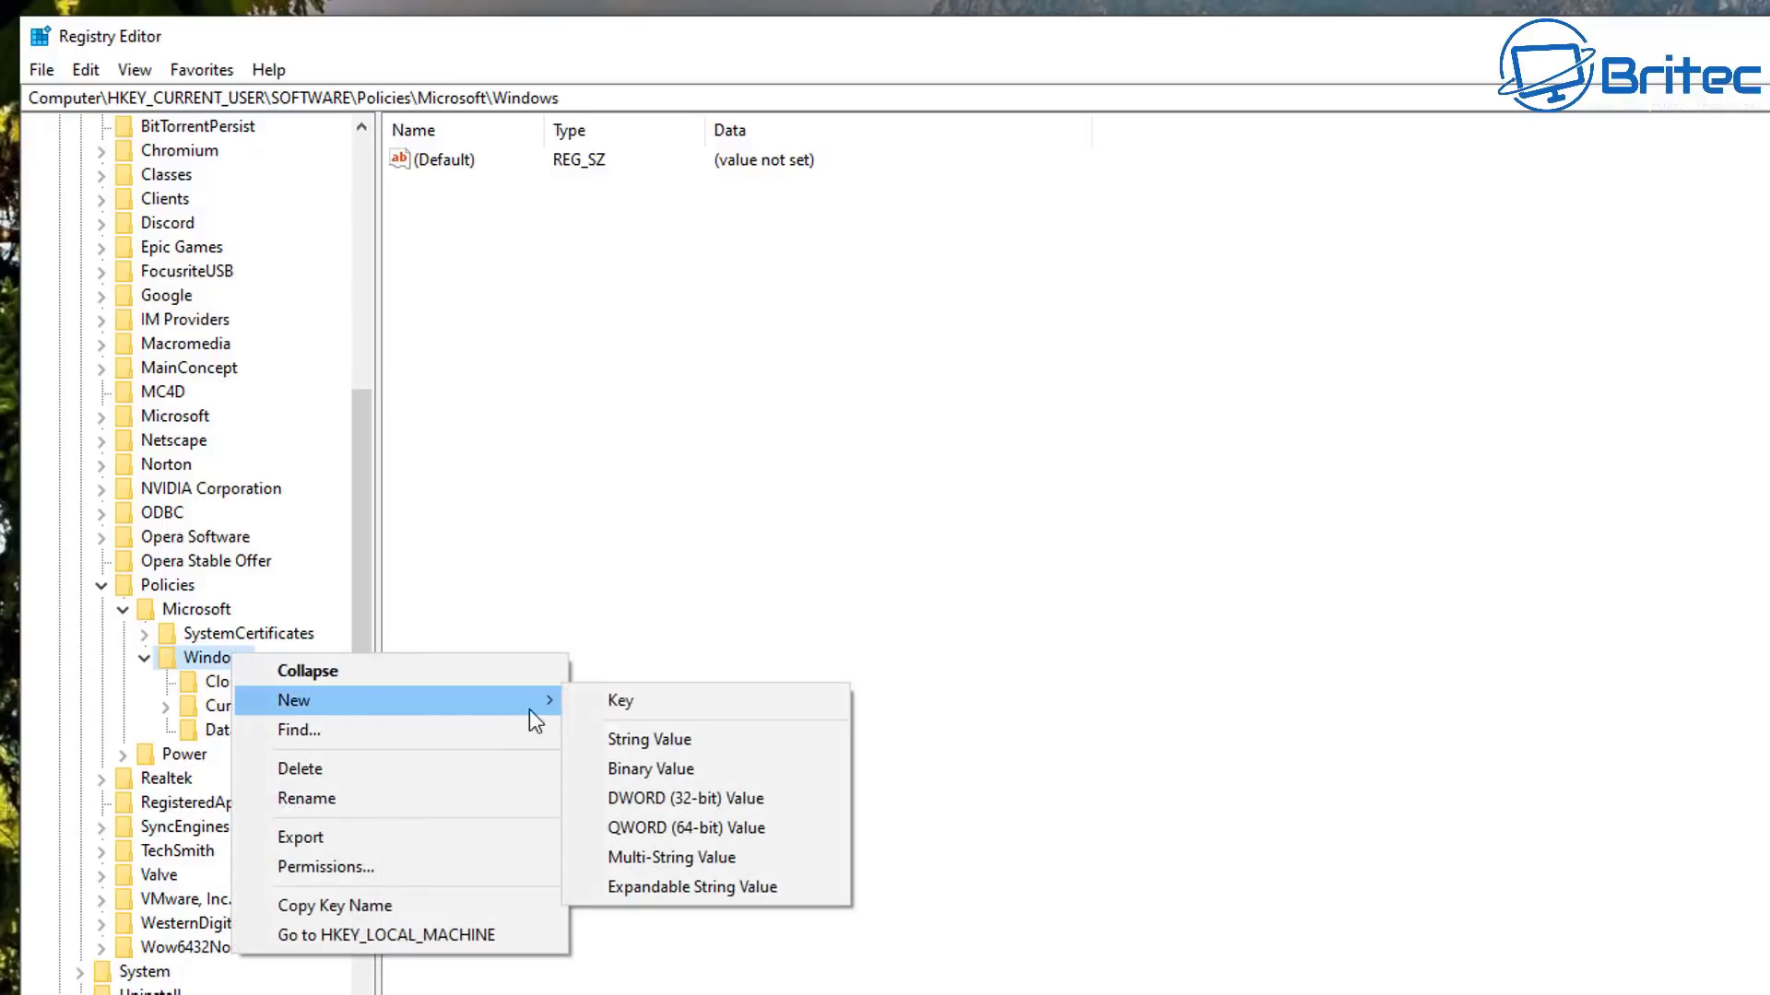
left_click(644, 702)
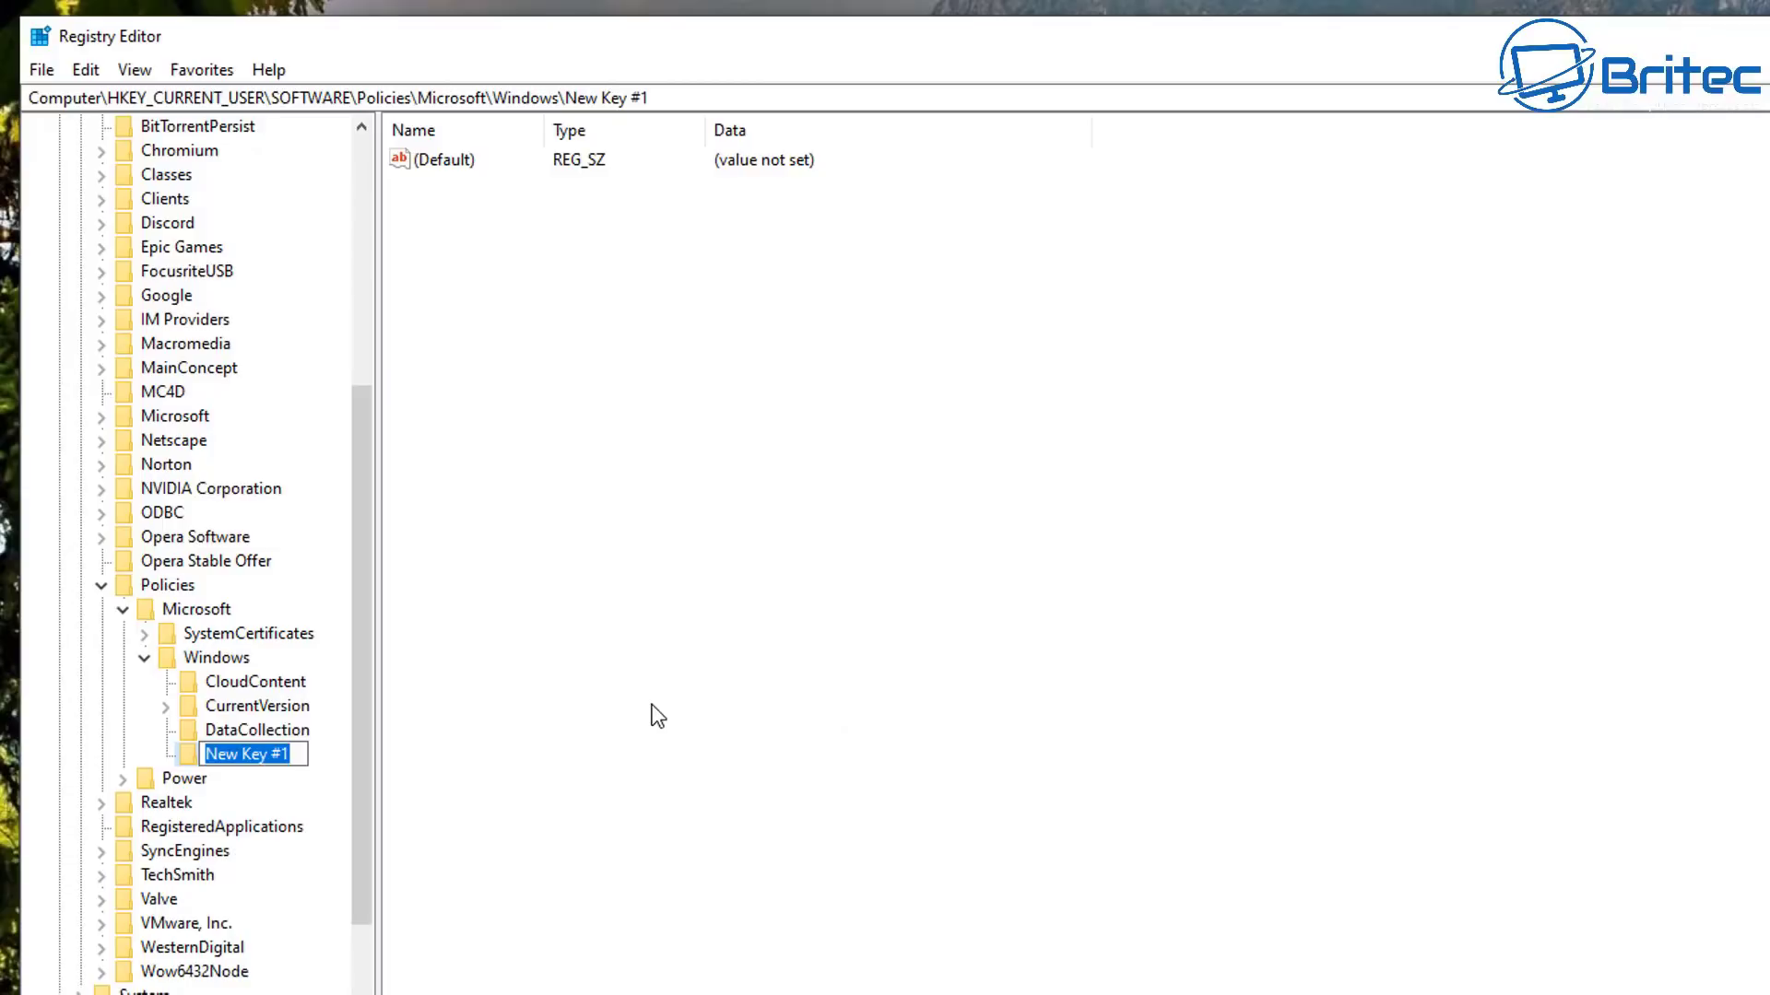
type("Exp")
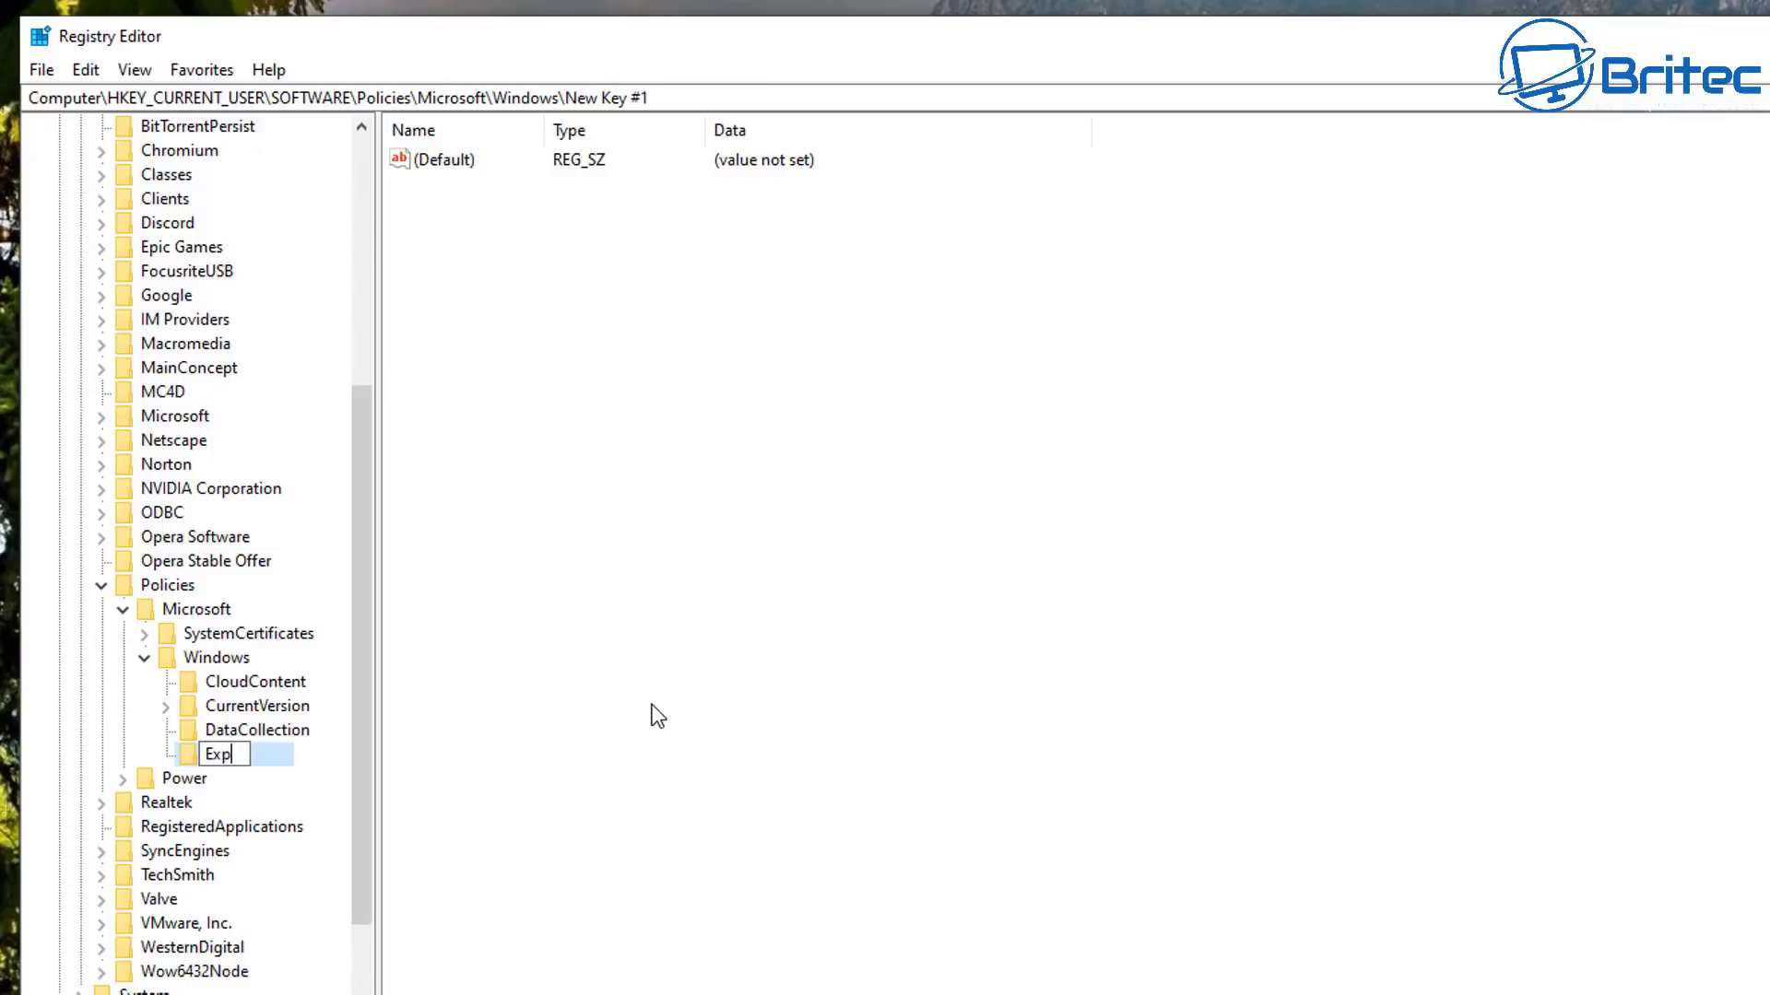
type("lorer")
key("Return")
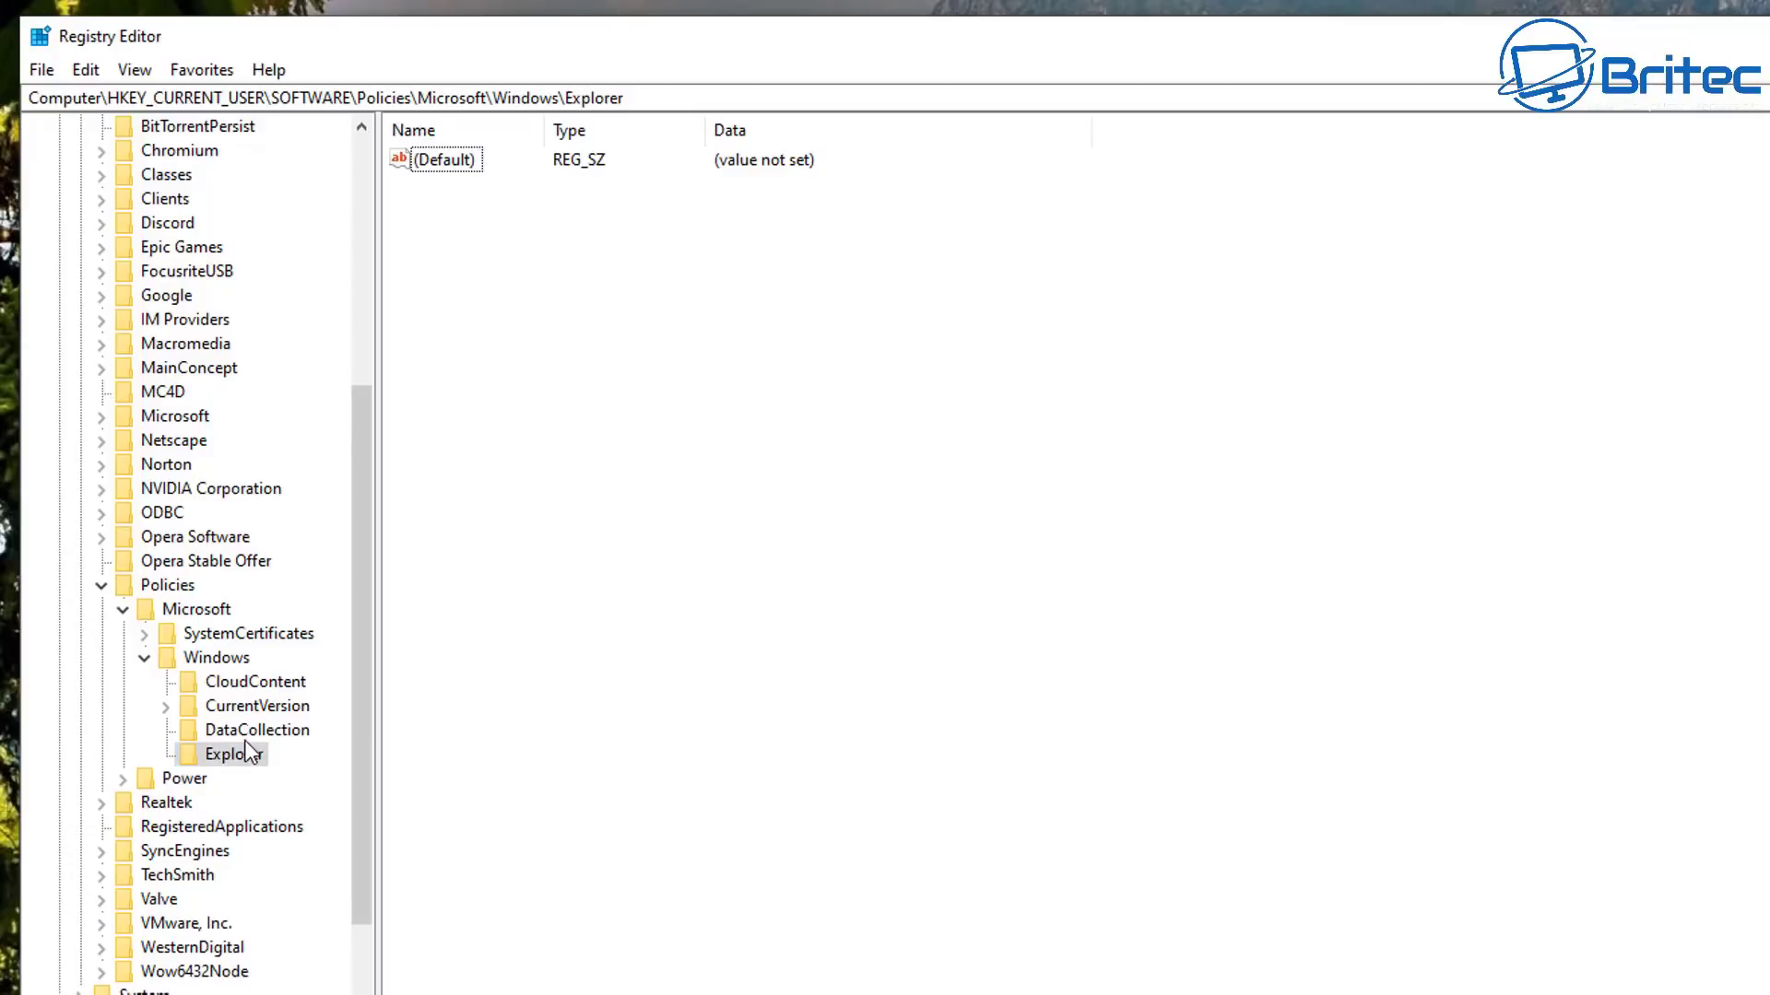
left_click(494, 250)
Add a DWORD (32-bit) value DisableSearchBoxSuggestions to Explorer with value data 1
right_click(494, 250)
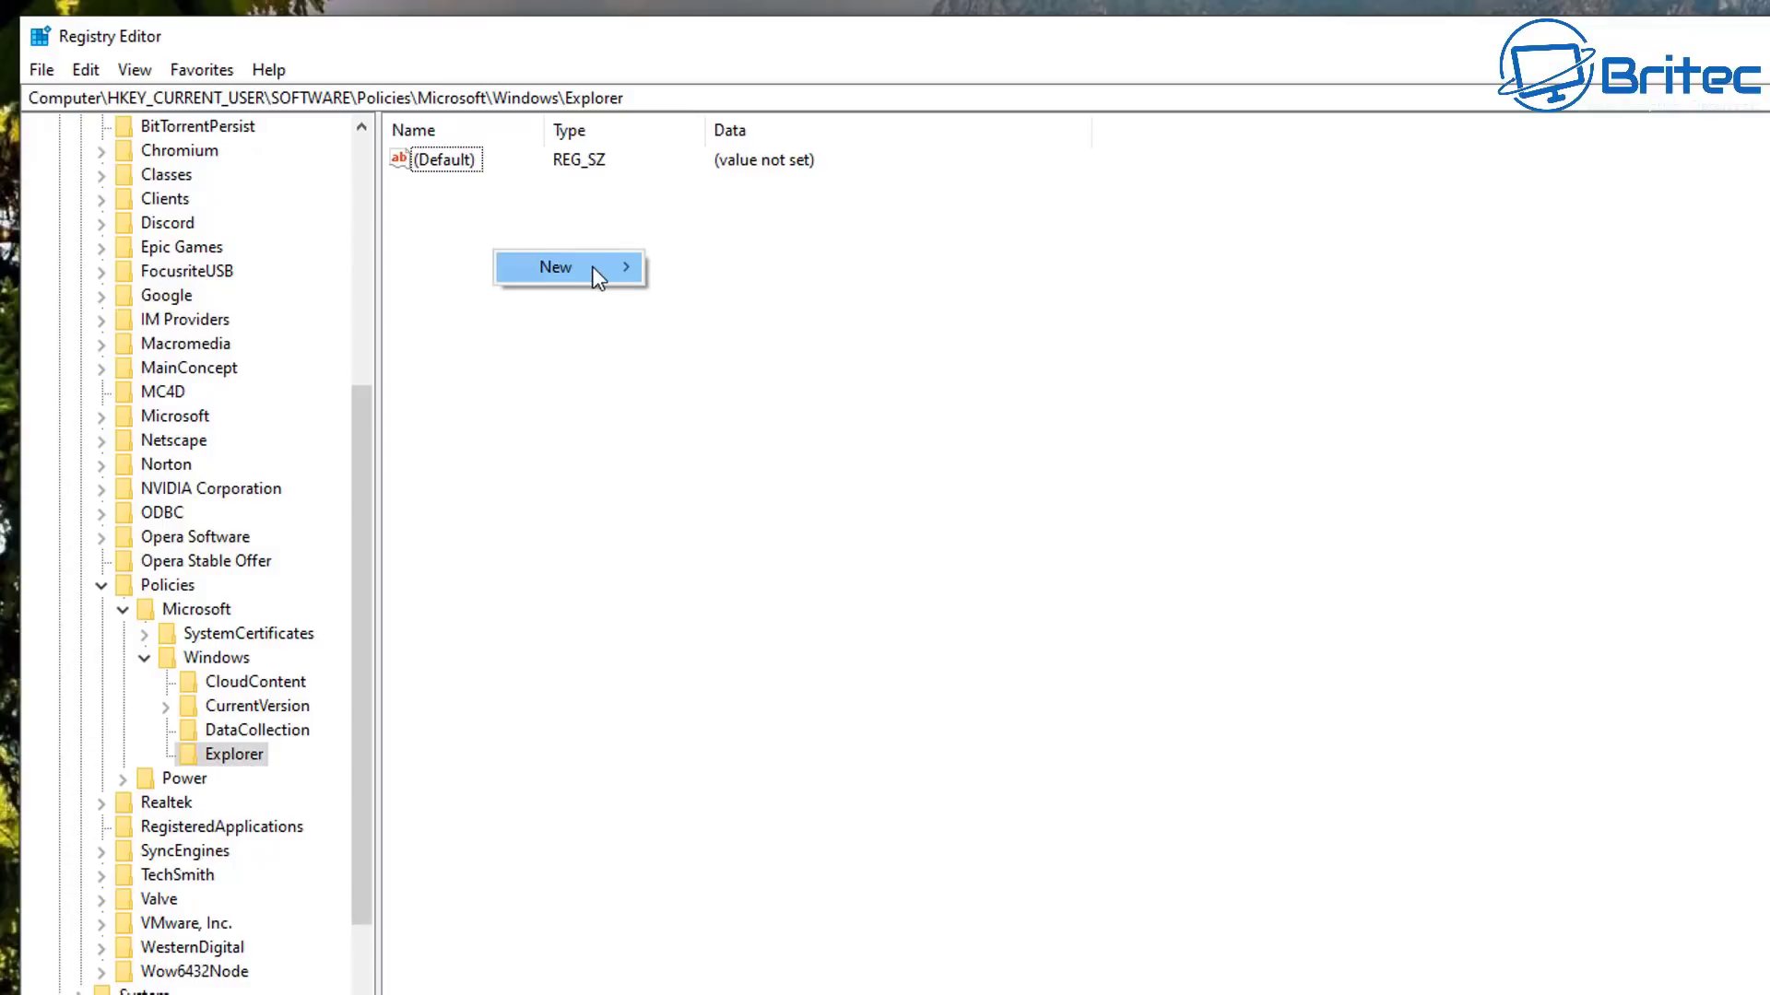
mouse_move(636, 267)
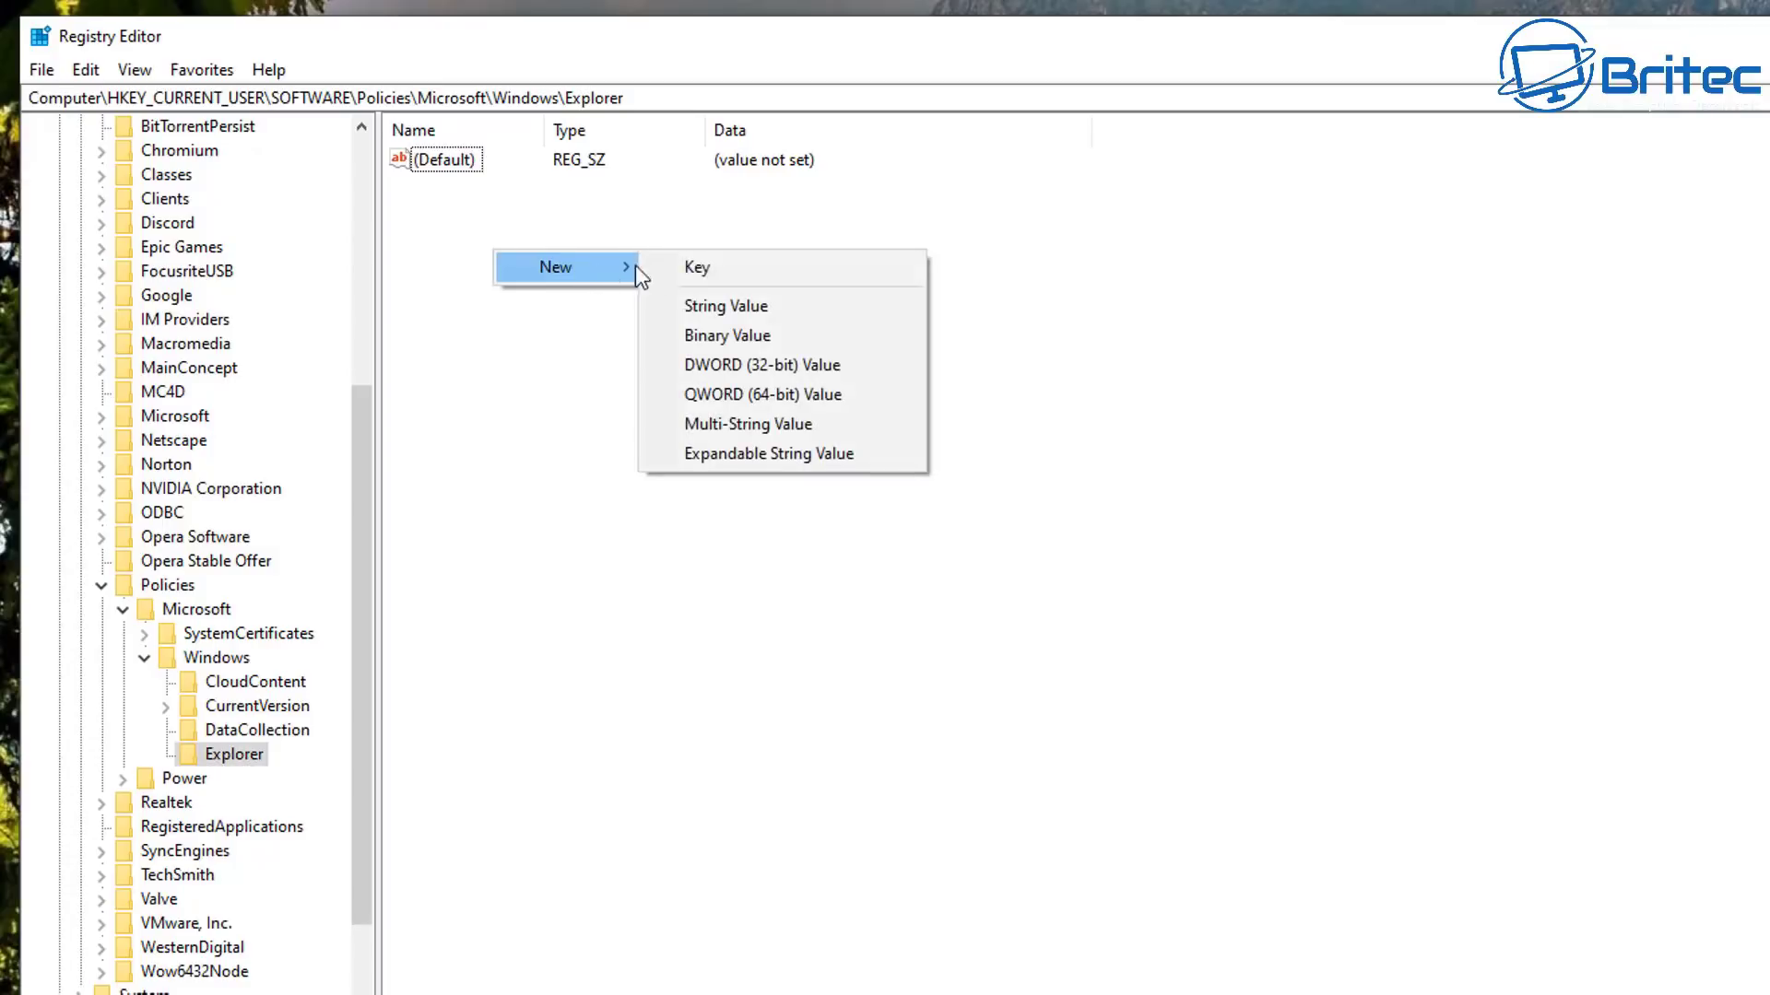
left_click(795, 365)
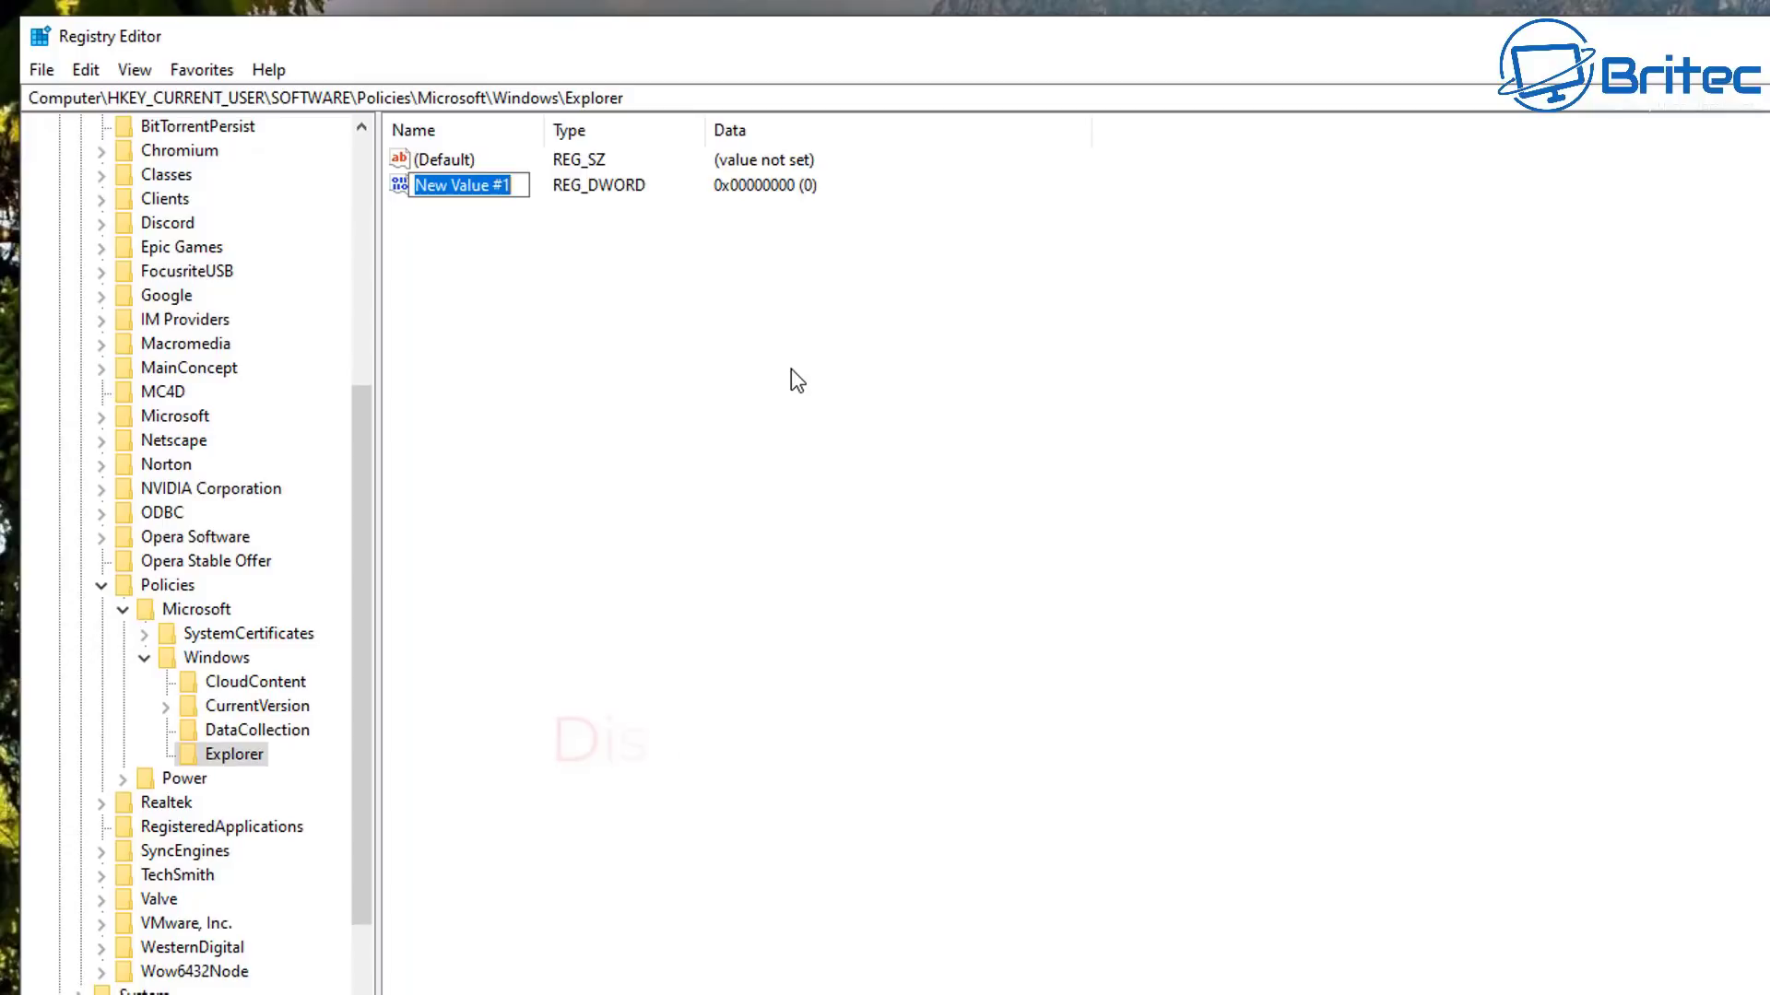
type("D")
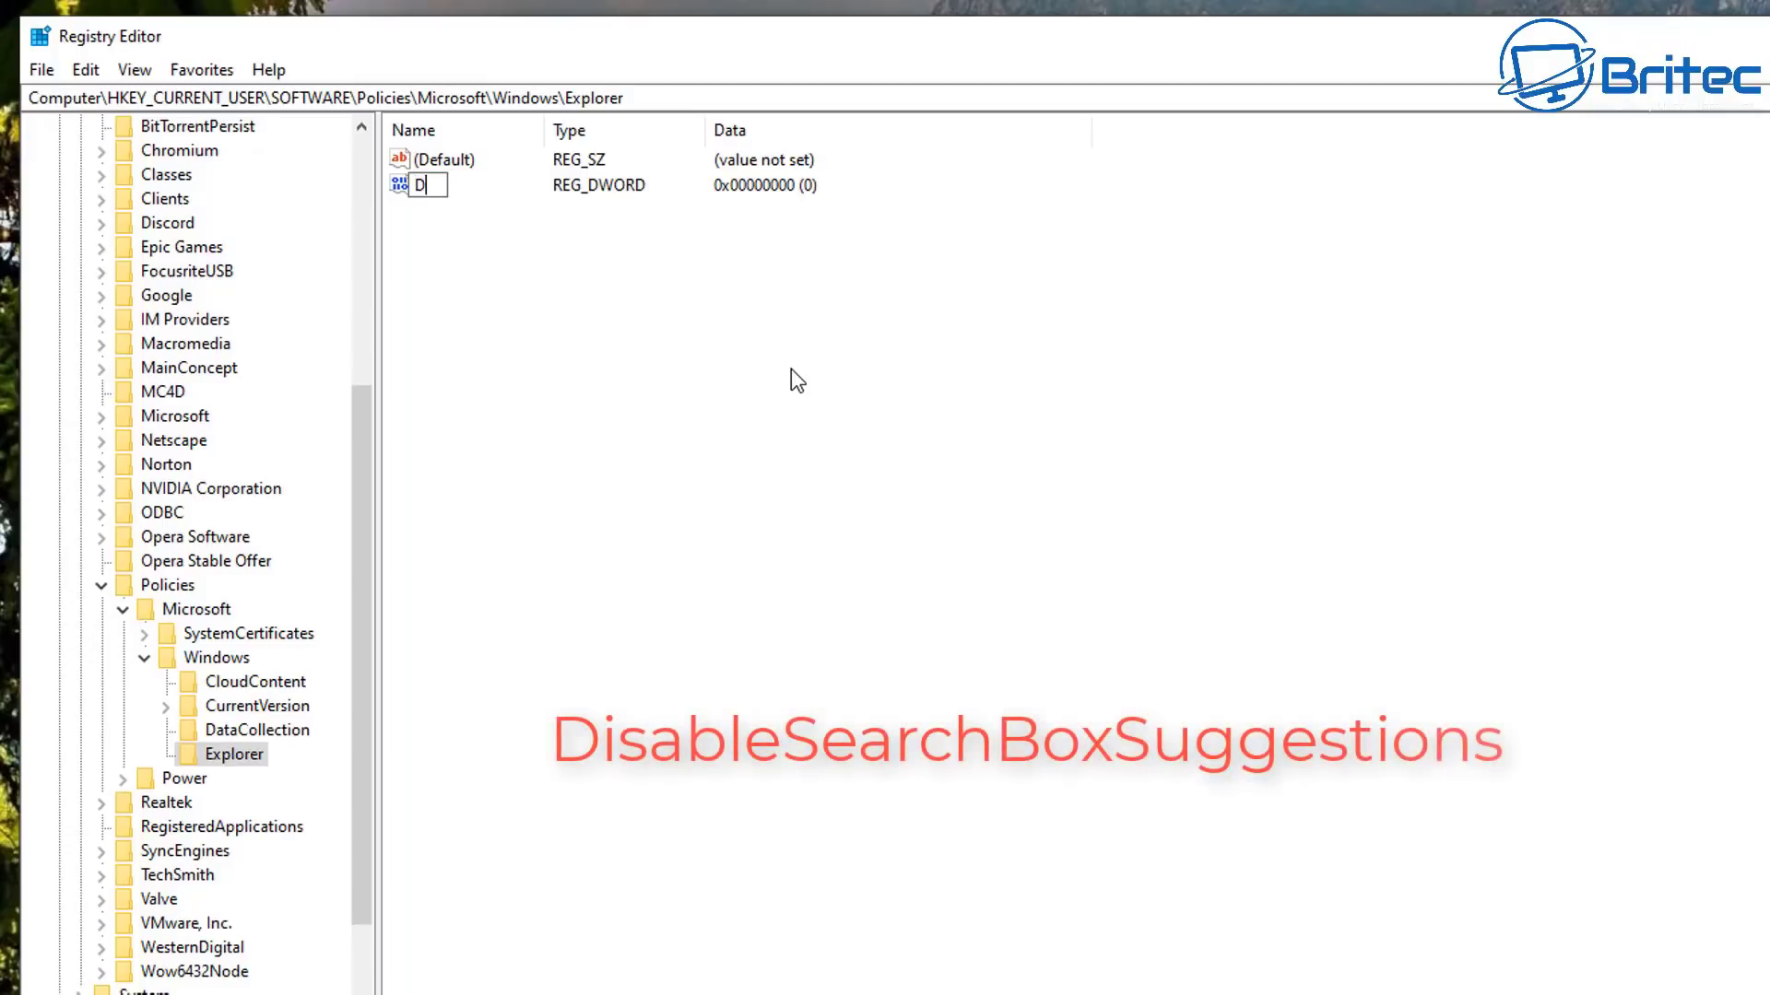
type("isableSearch")
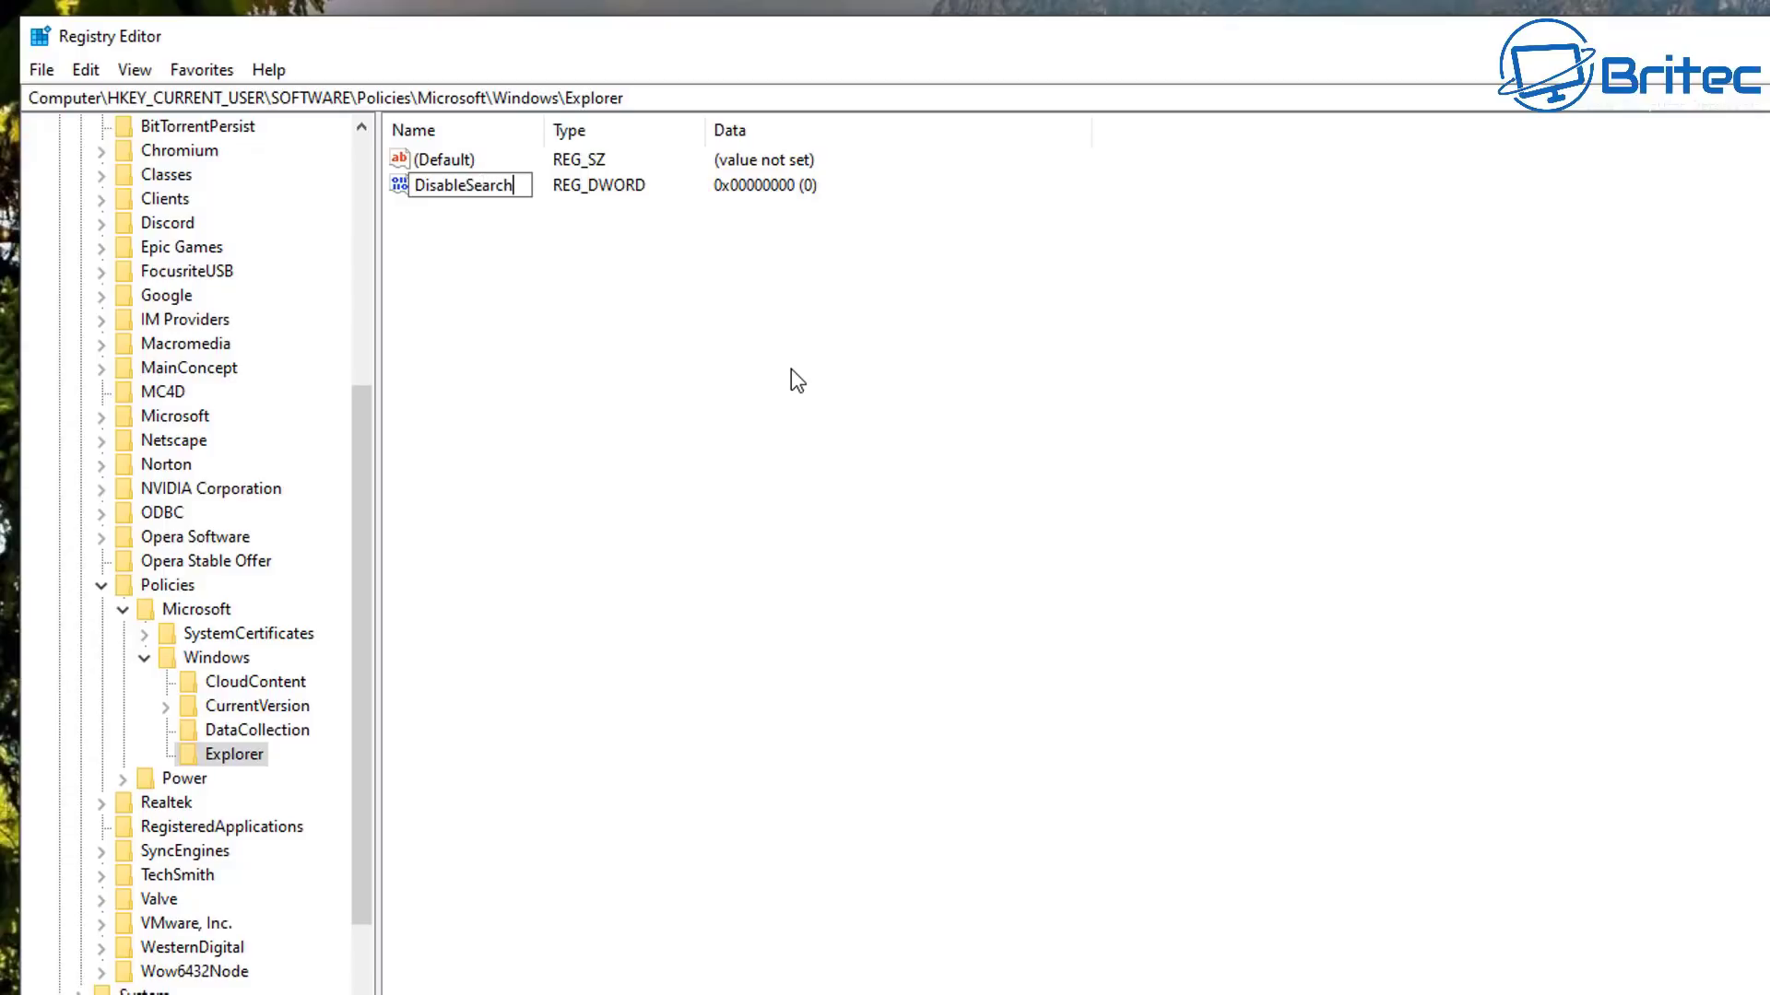
type("BoxSugge")
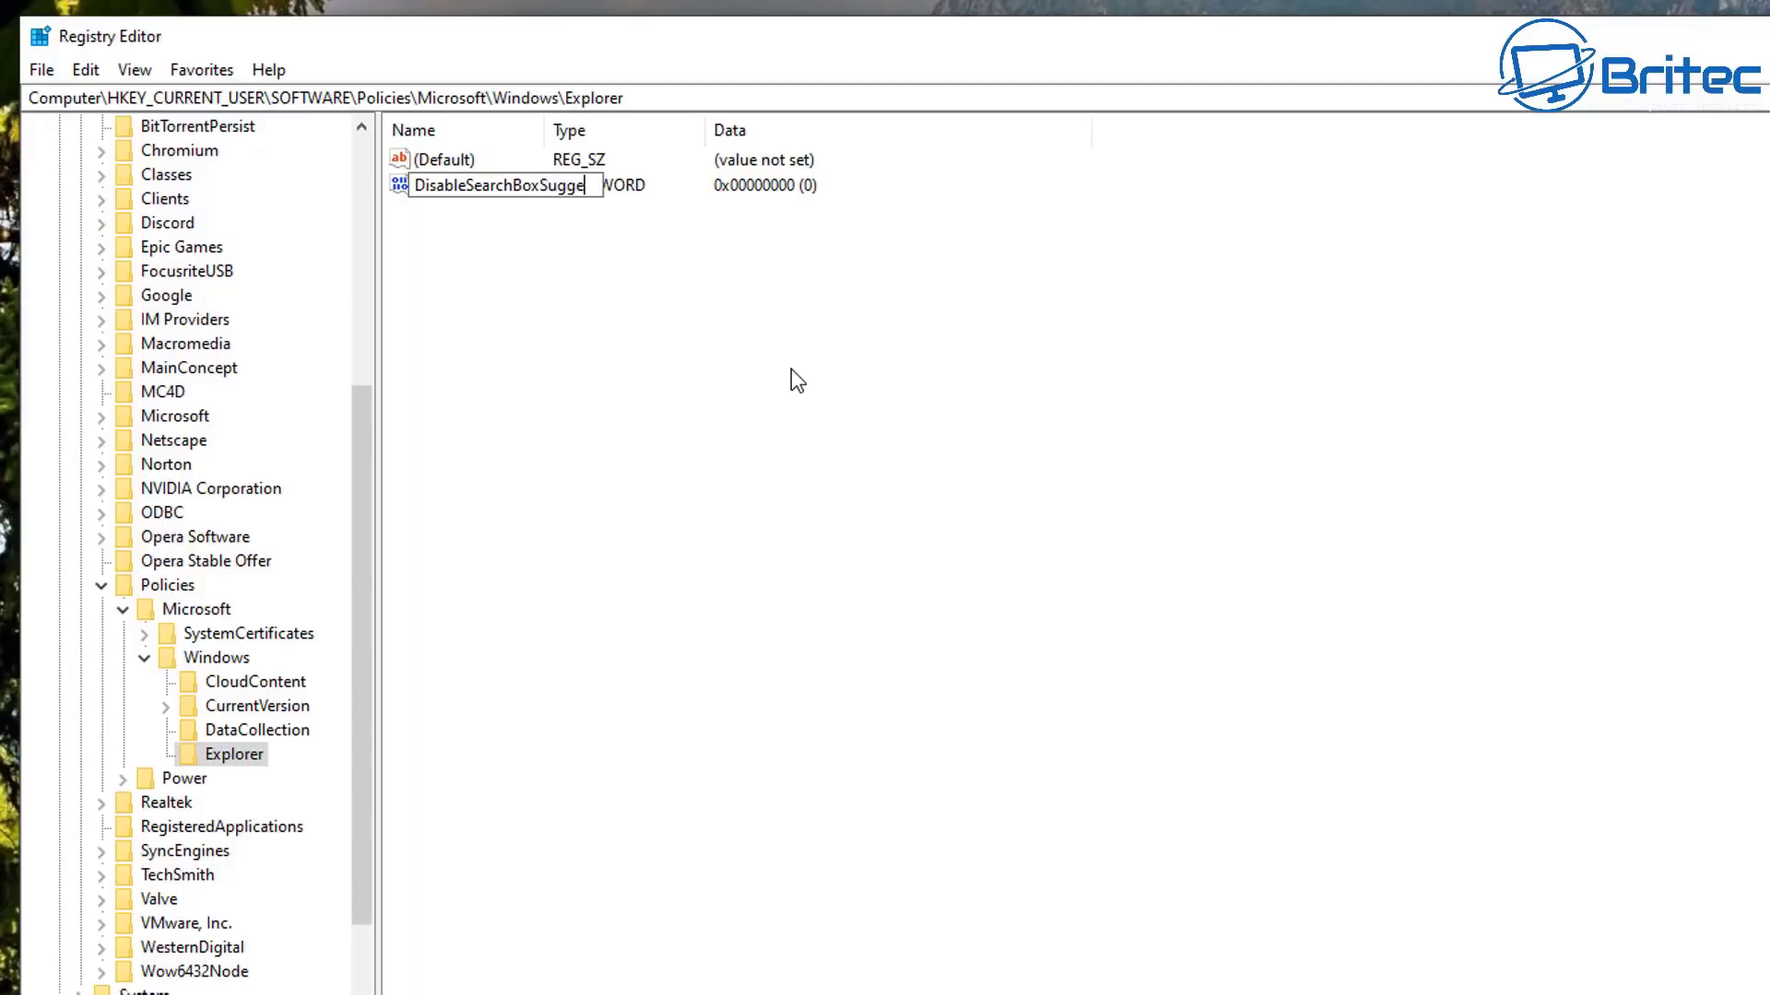
type("stions")
key("Return")
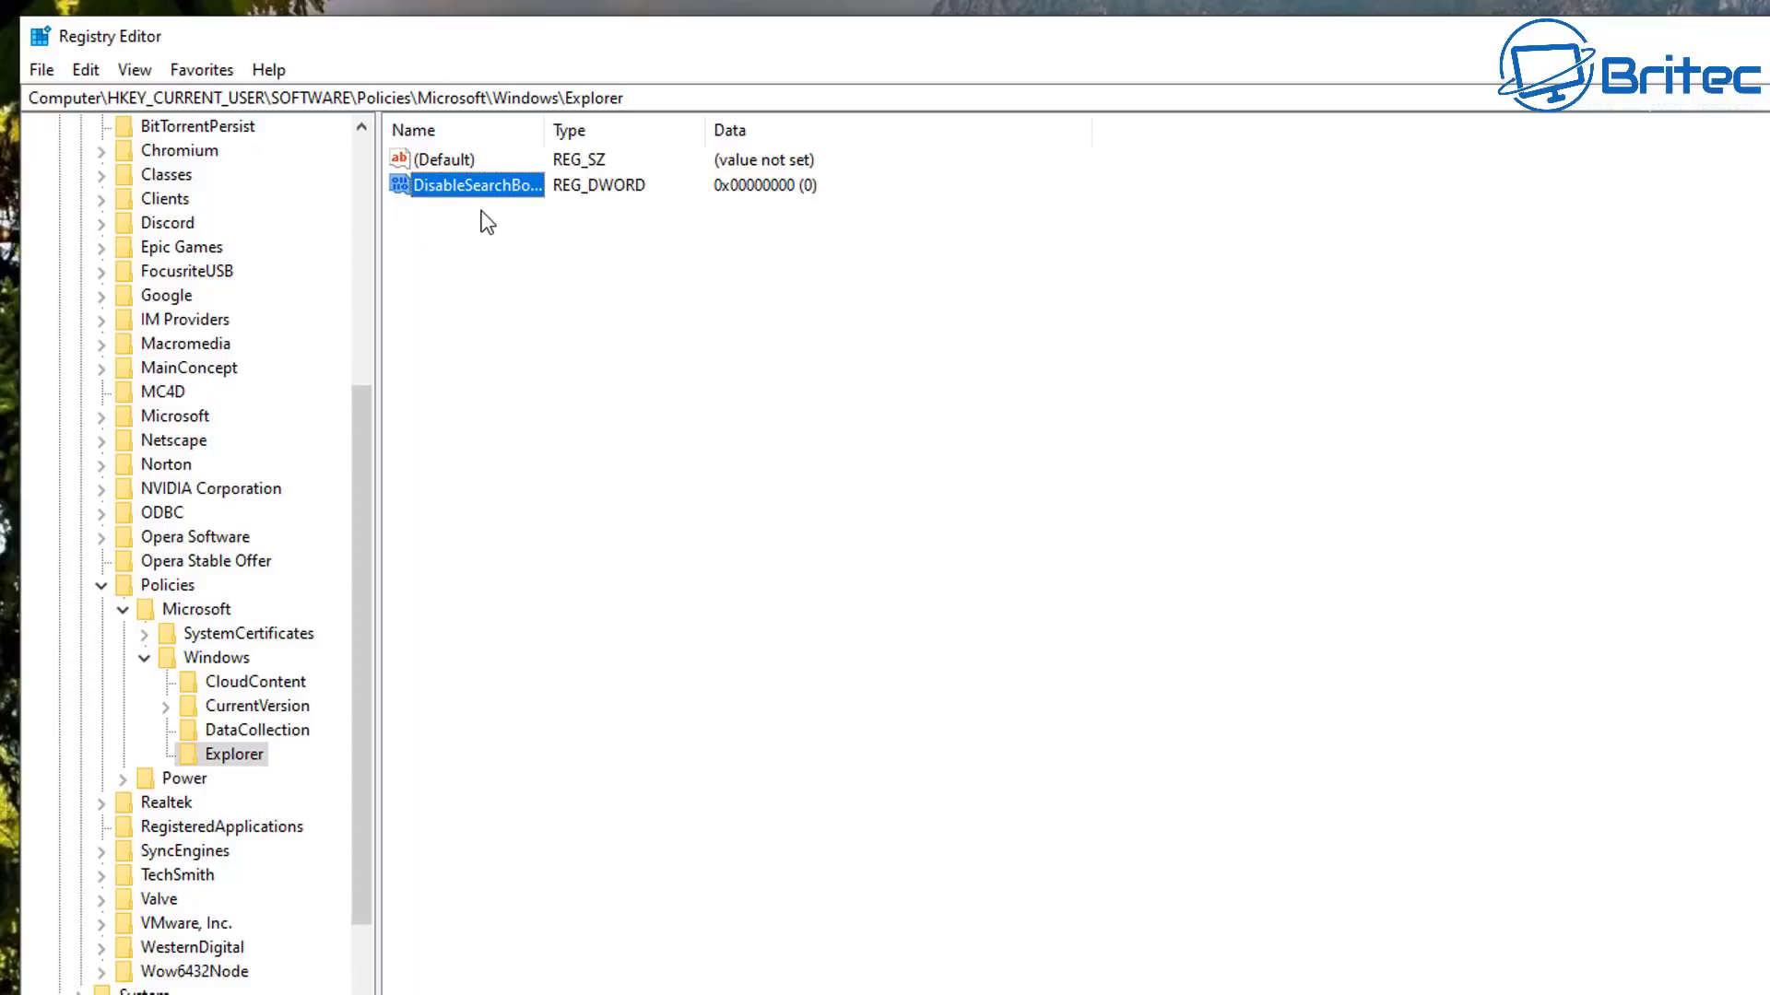
double_click(483, 183)
left_click_drag(317, 148, 597, 246)
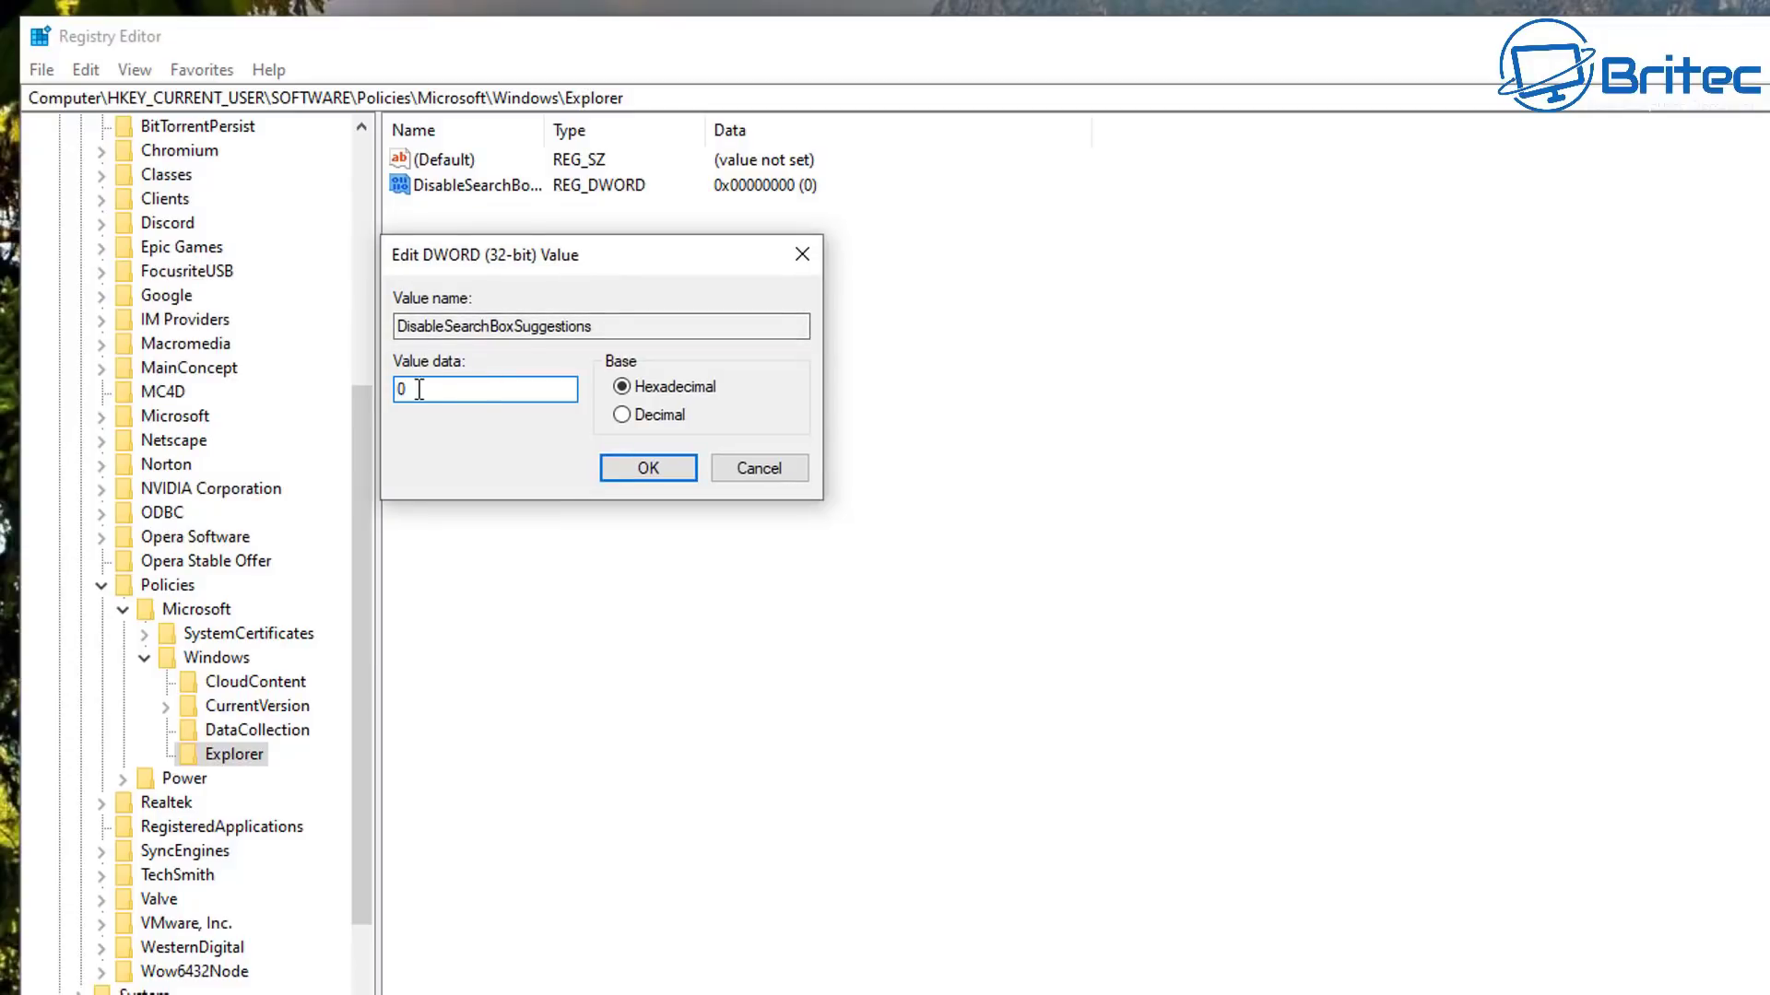
type("1")
left_click(655, 472)
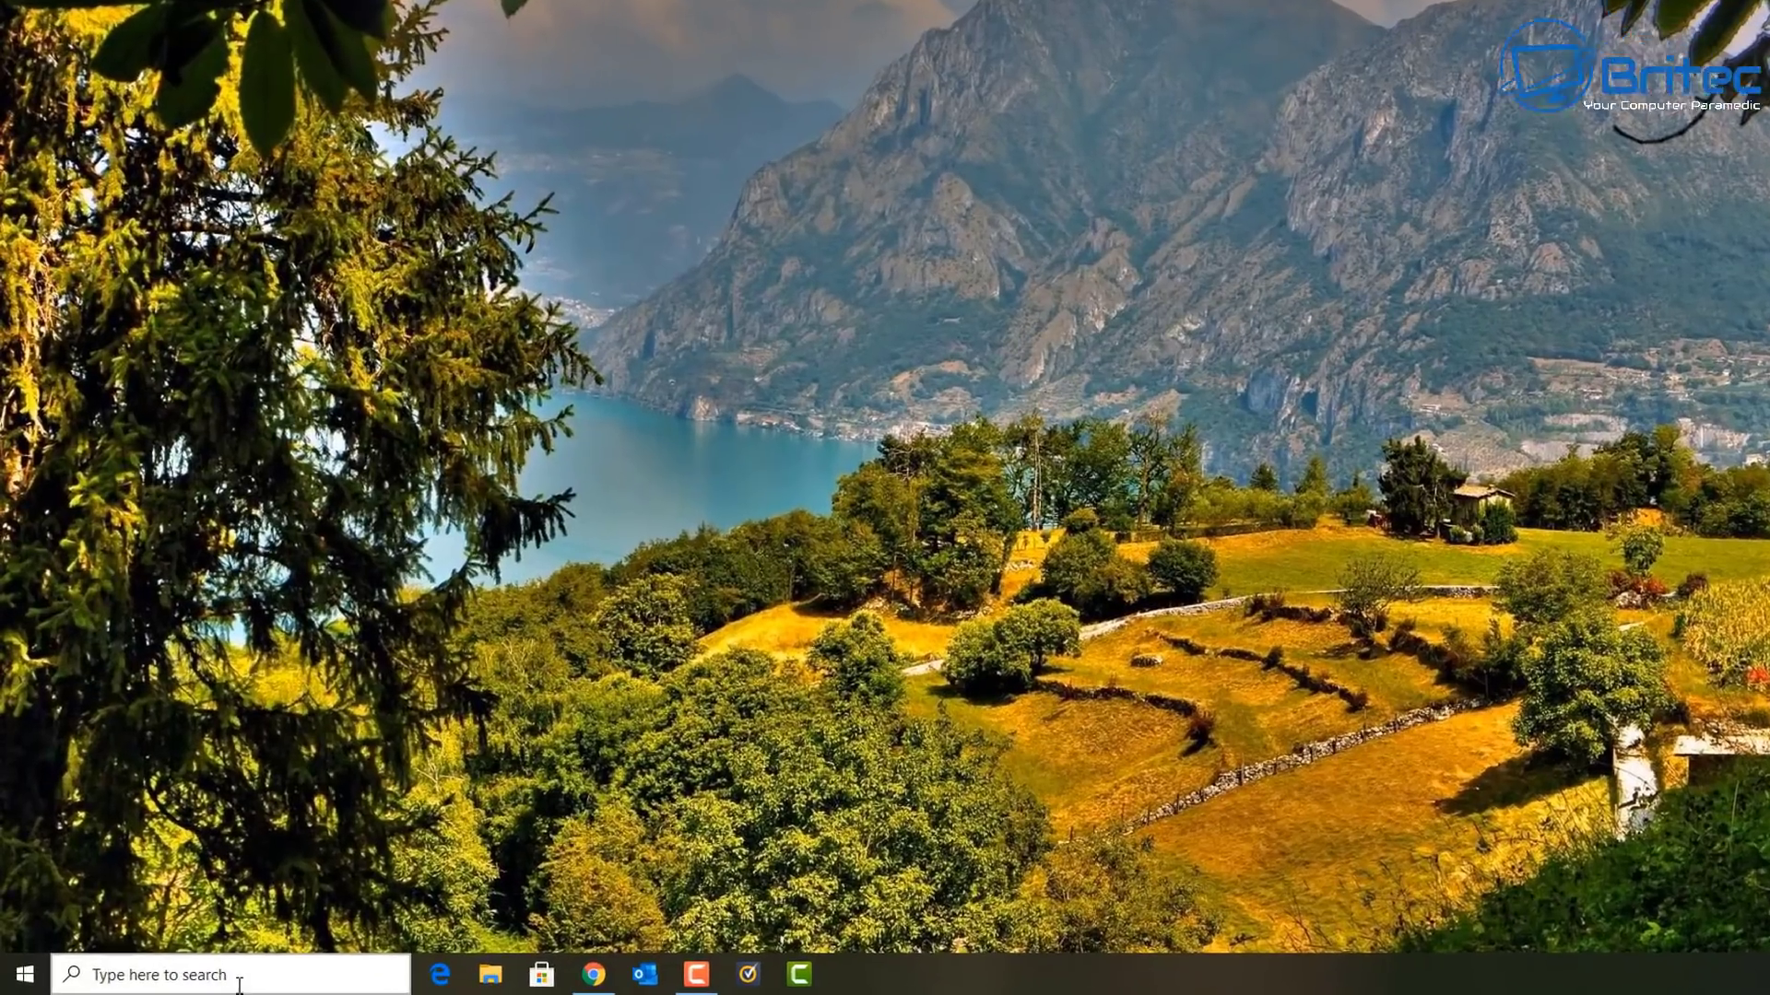
Try test searches 'how to t' and 'tyu', then search gpedit and open Edit group policy
left_click(212, 977)
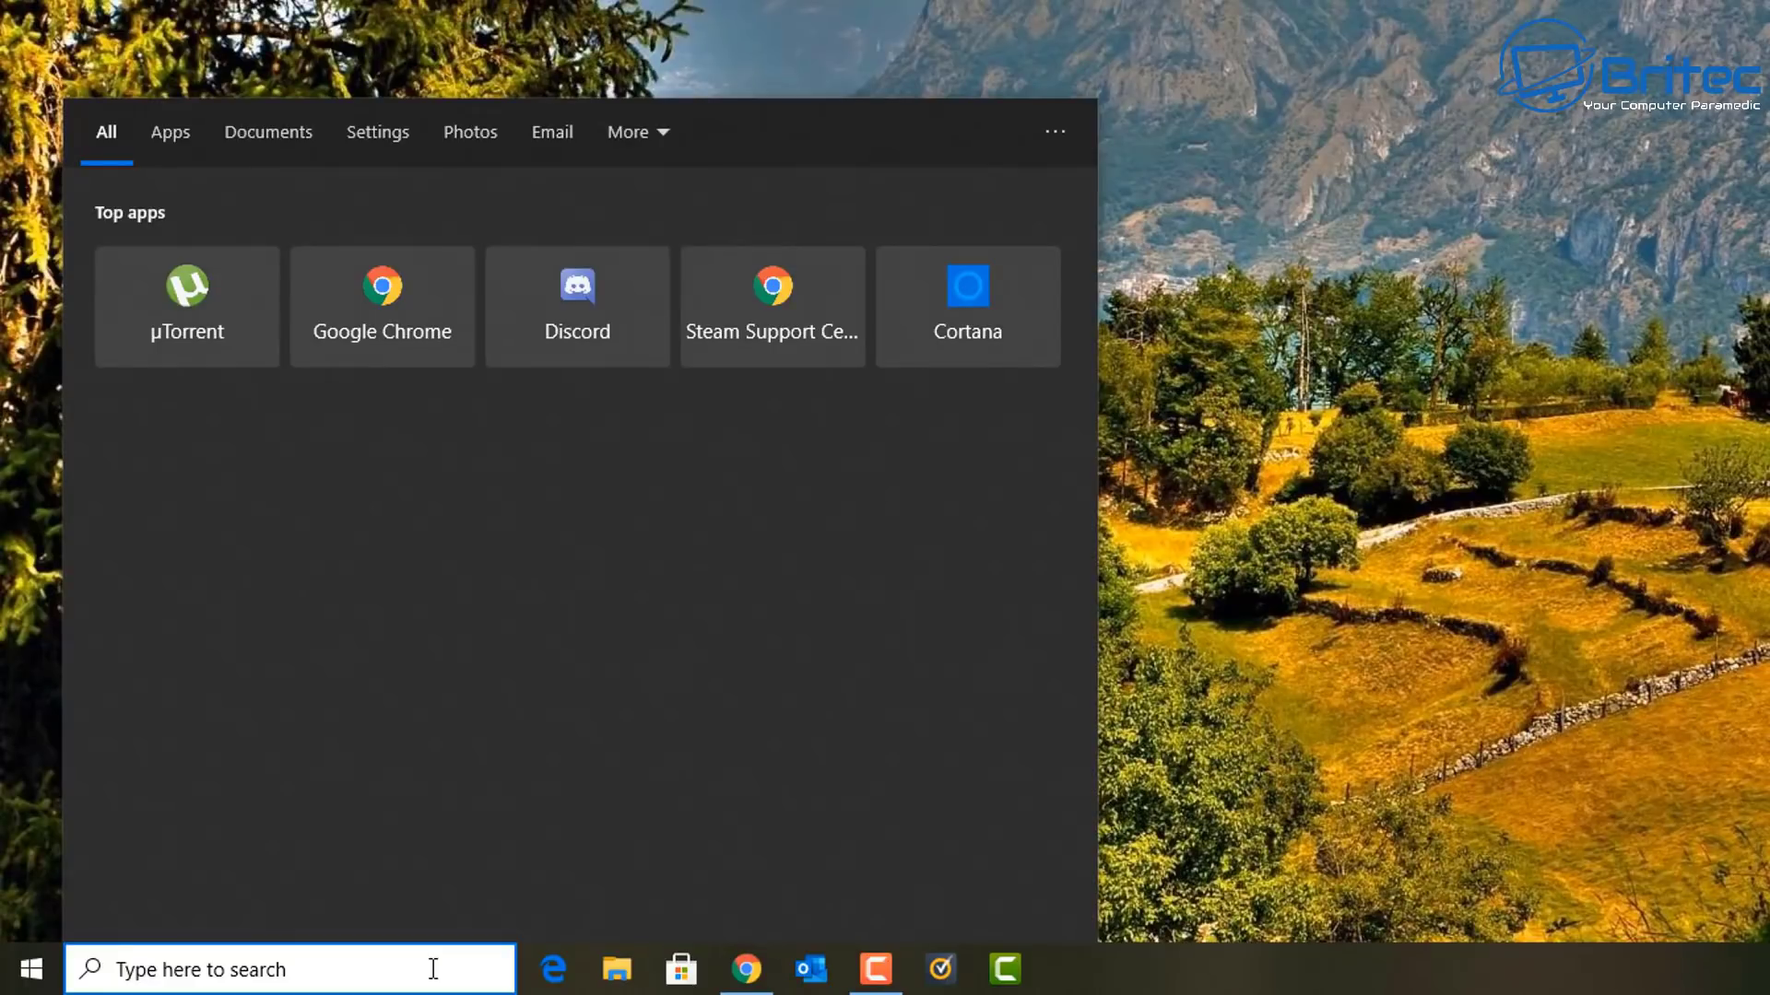
type("ho")
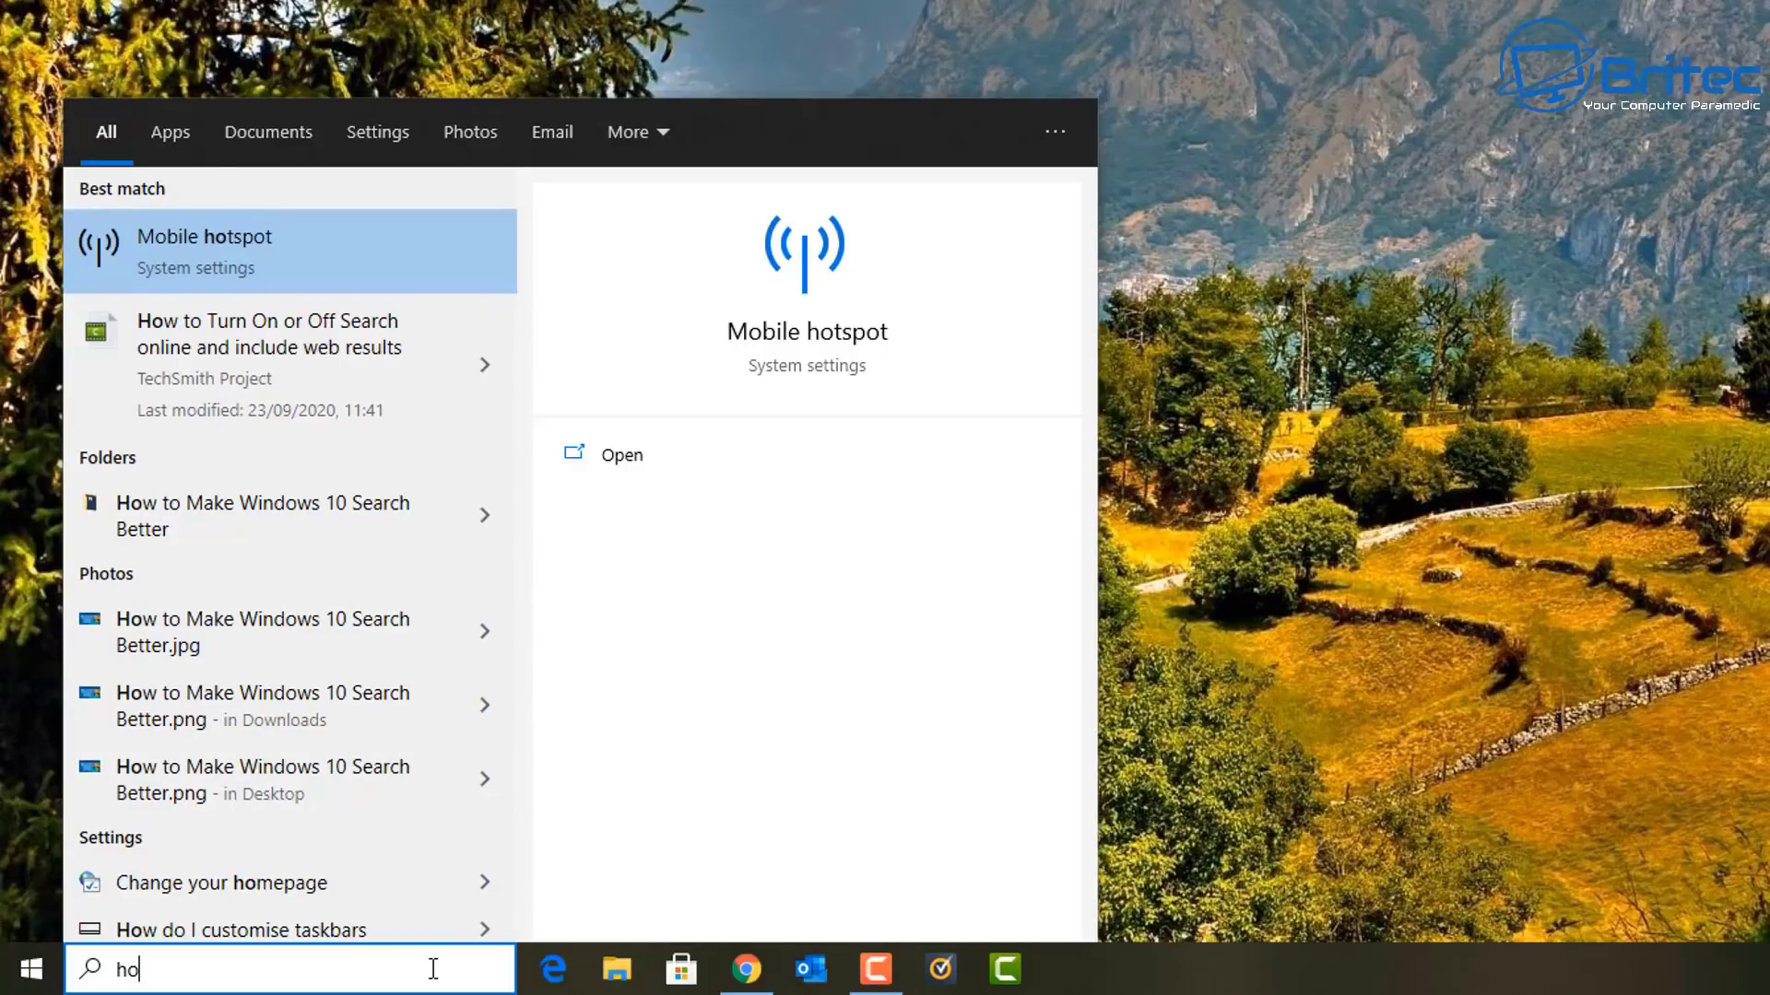
type("w to")
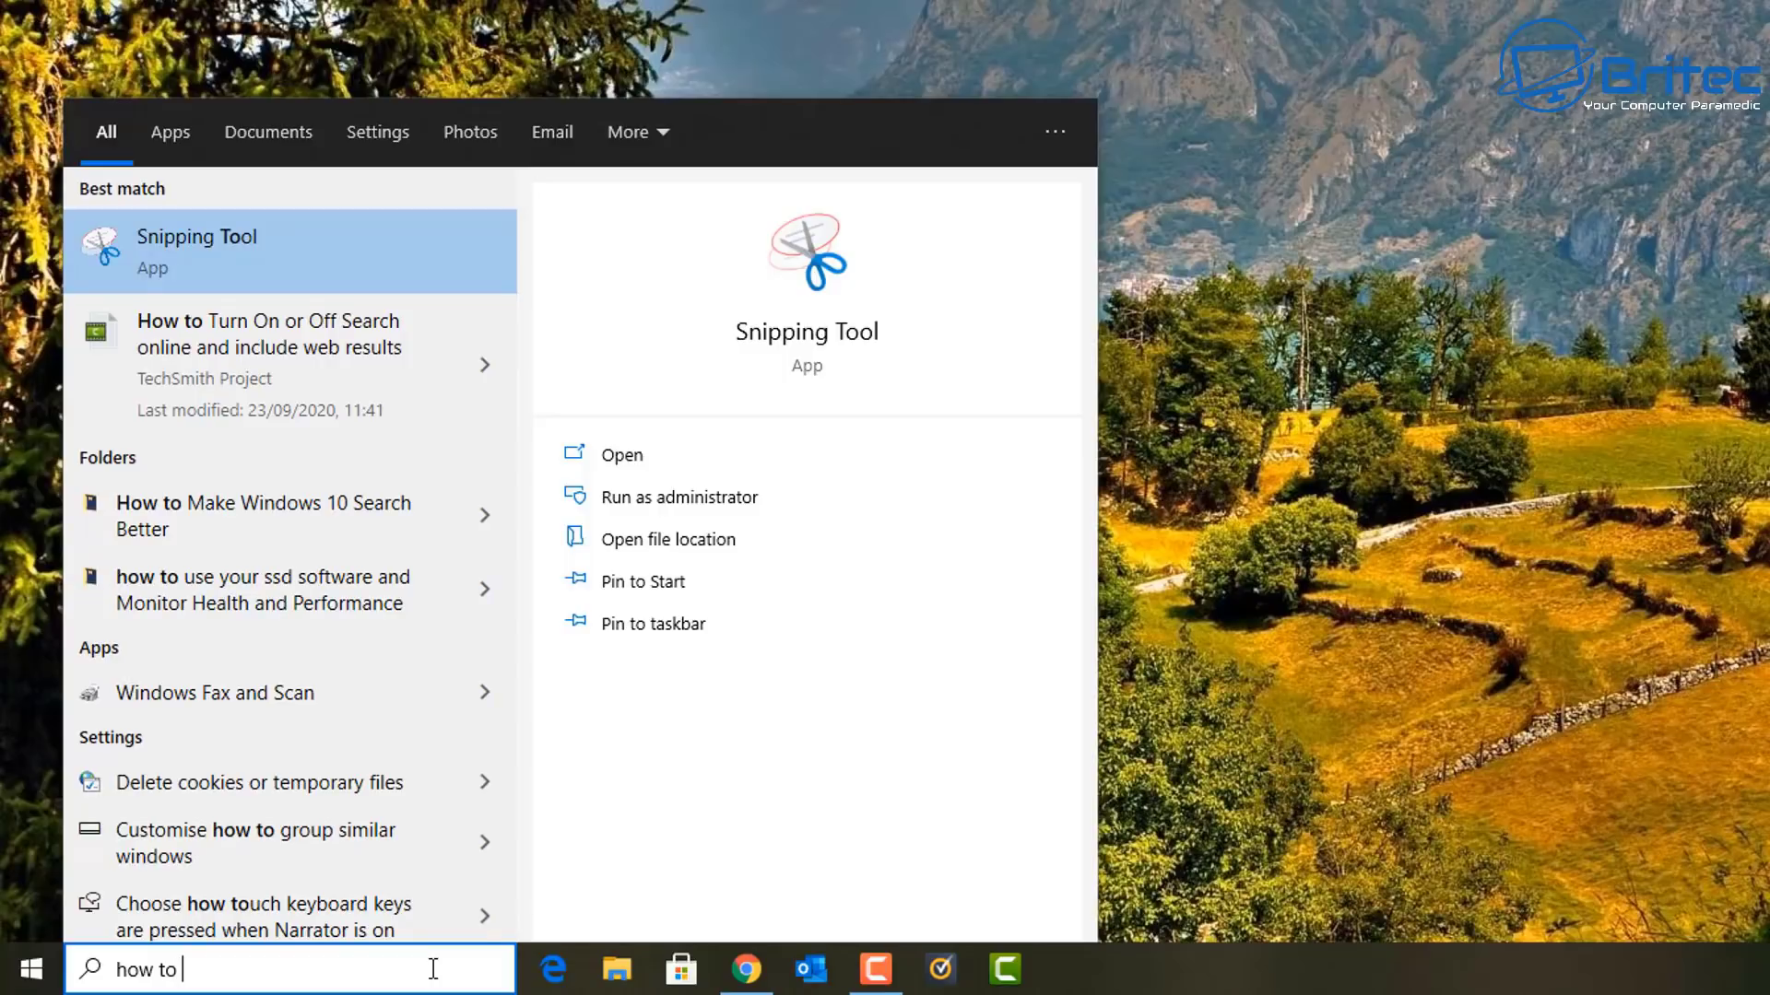
type(" t")
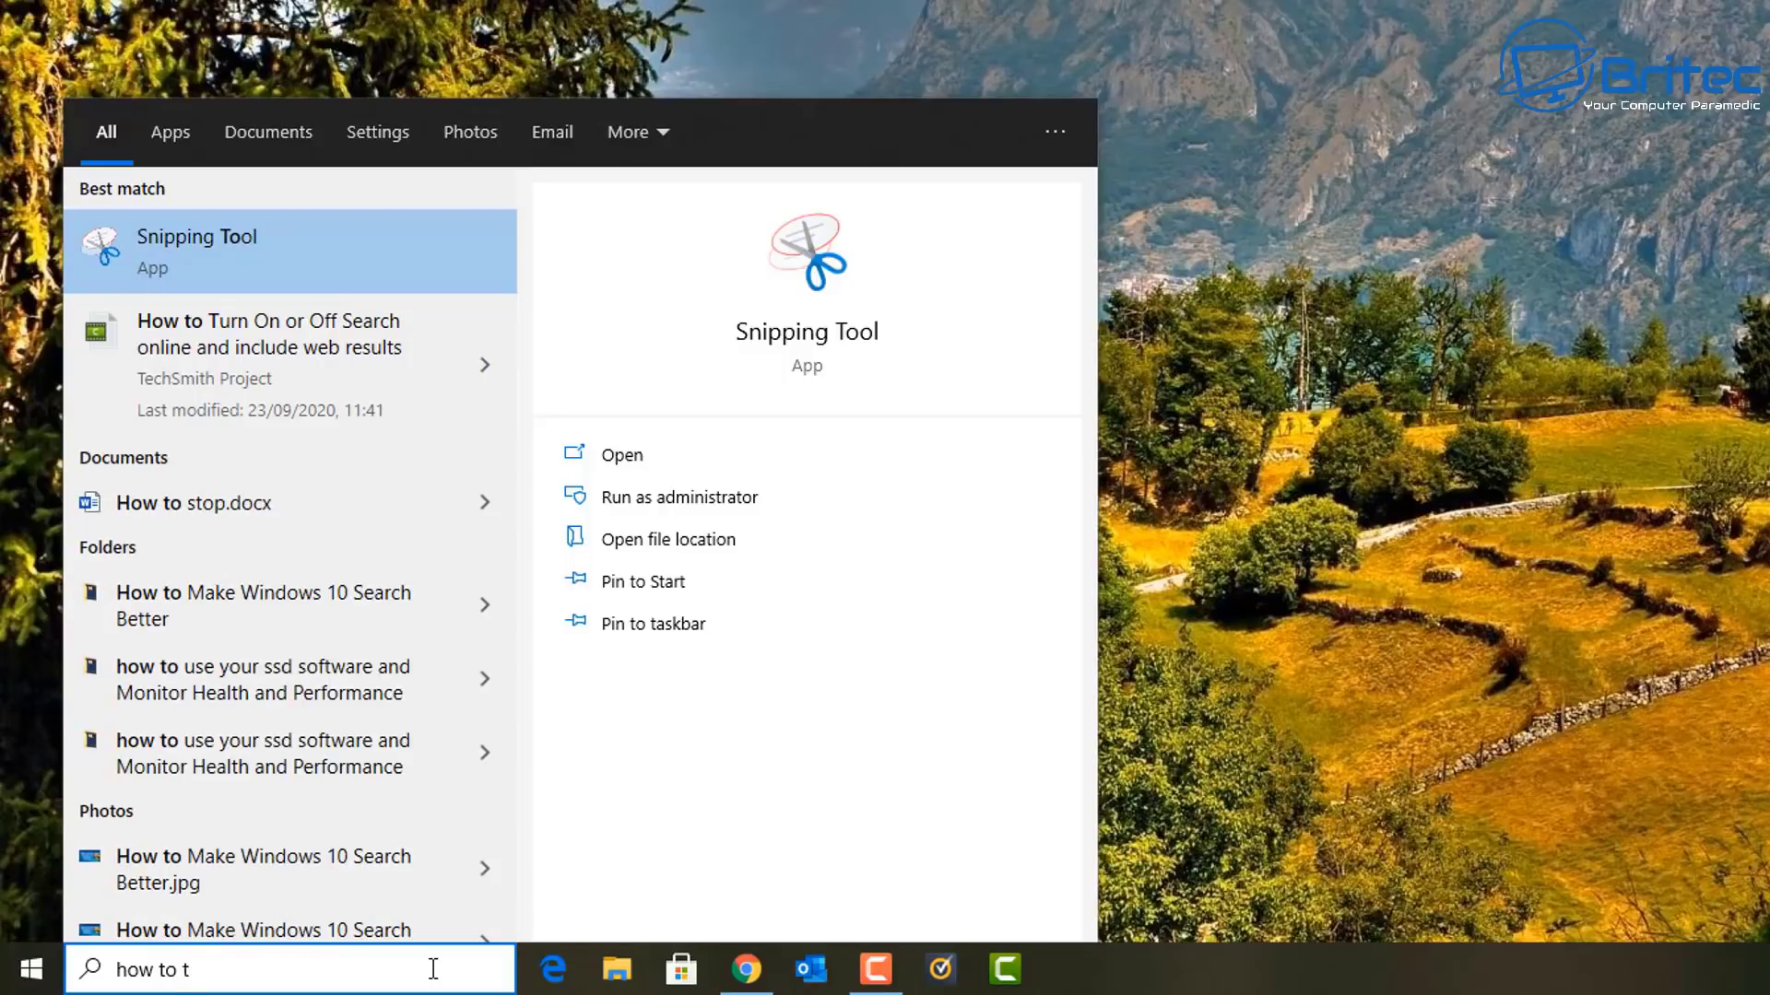
key("BackSpace")
key("BackSpace")
key("BackSpace")
key("BackSpace")
key("BackSpace")
key("BackSpace")
key("BackSpace")
key("BackSpace")
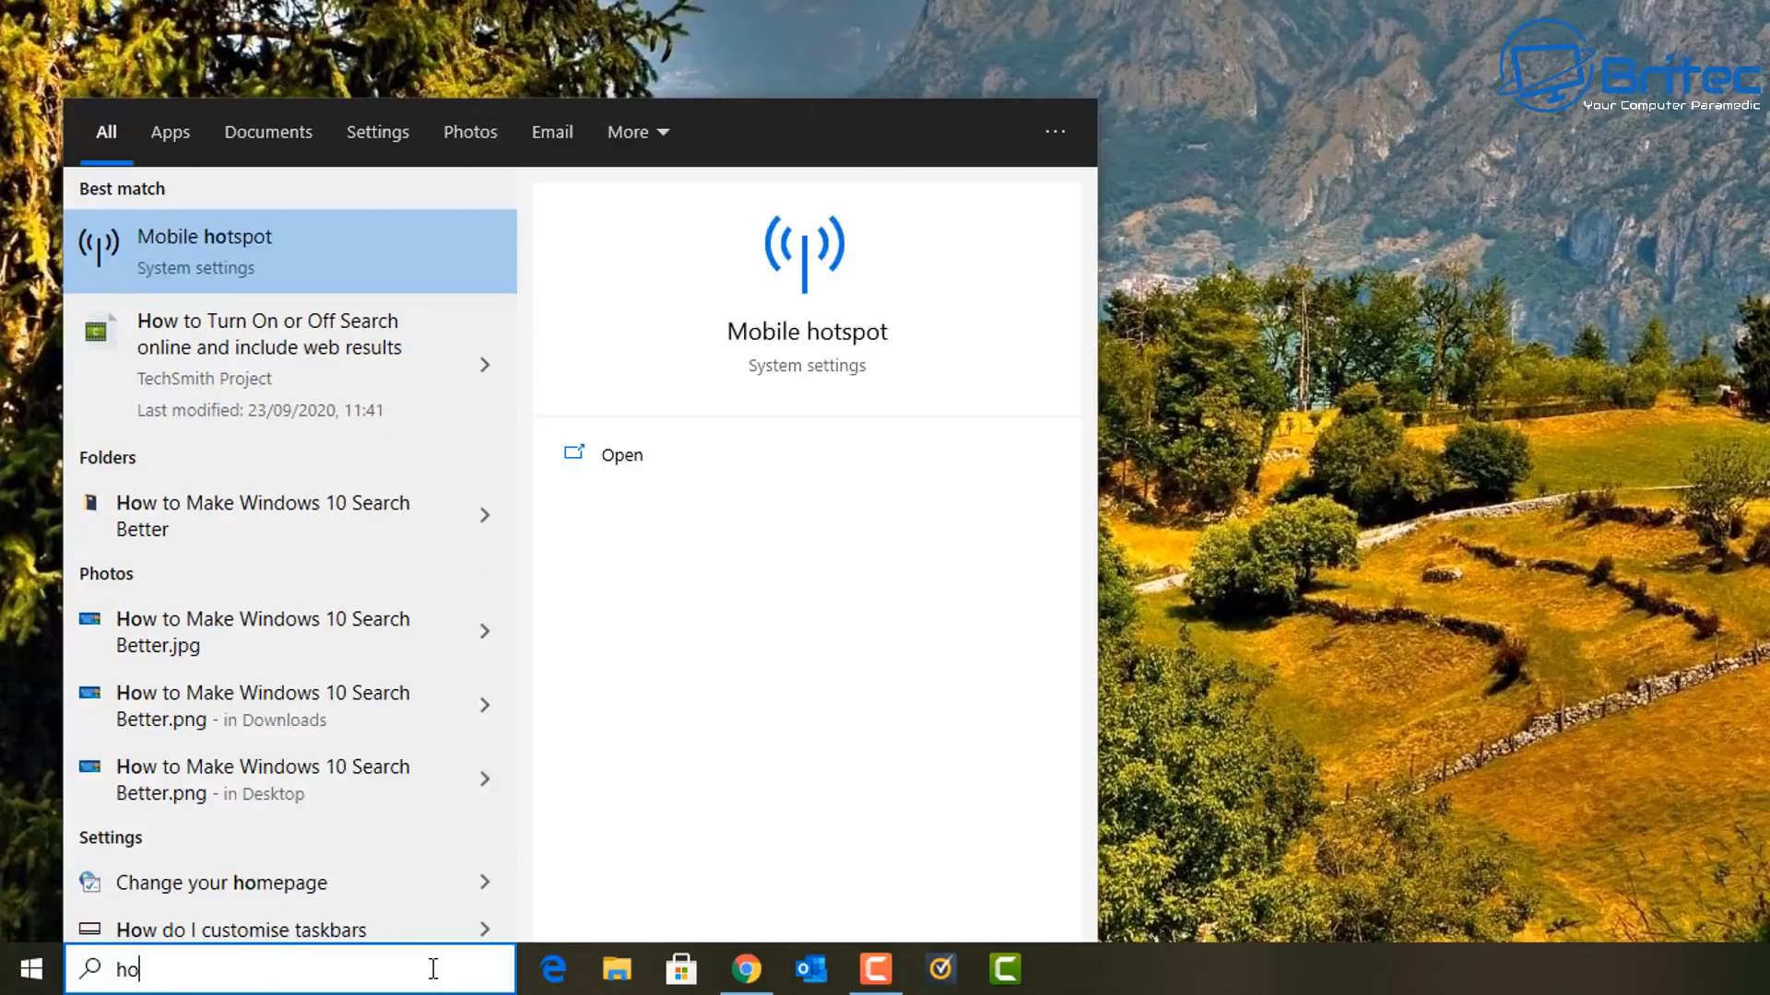
type("t")
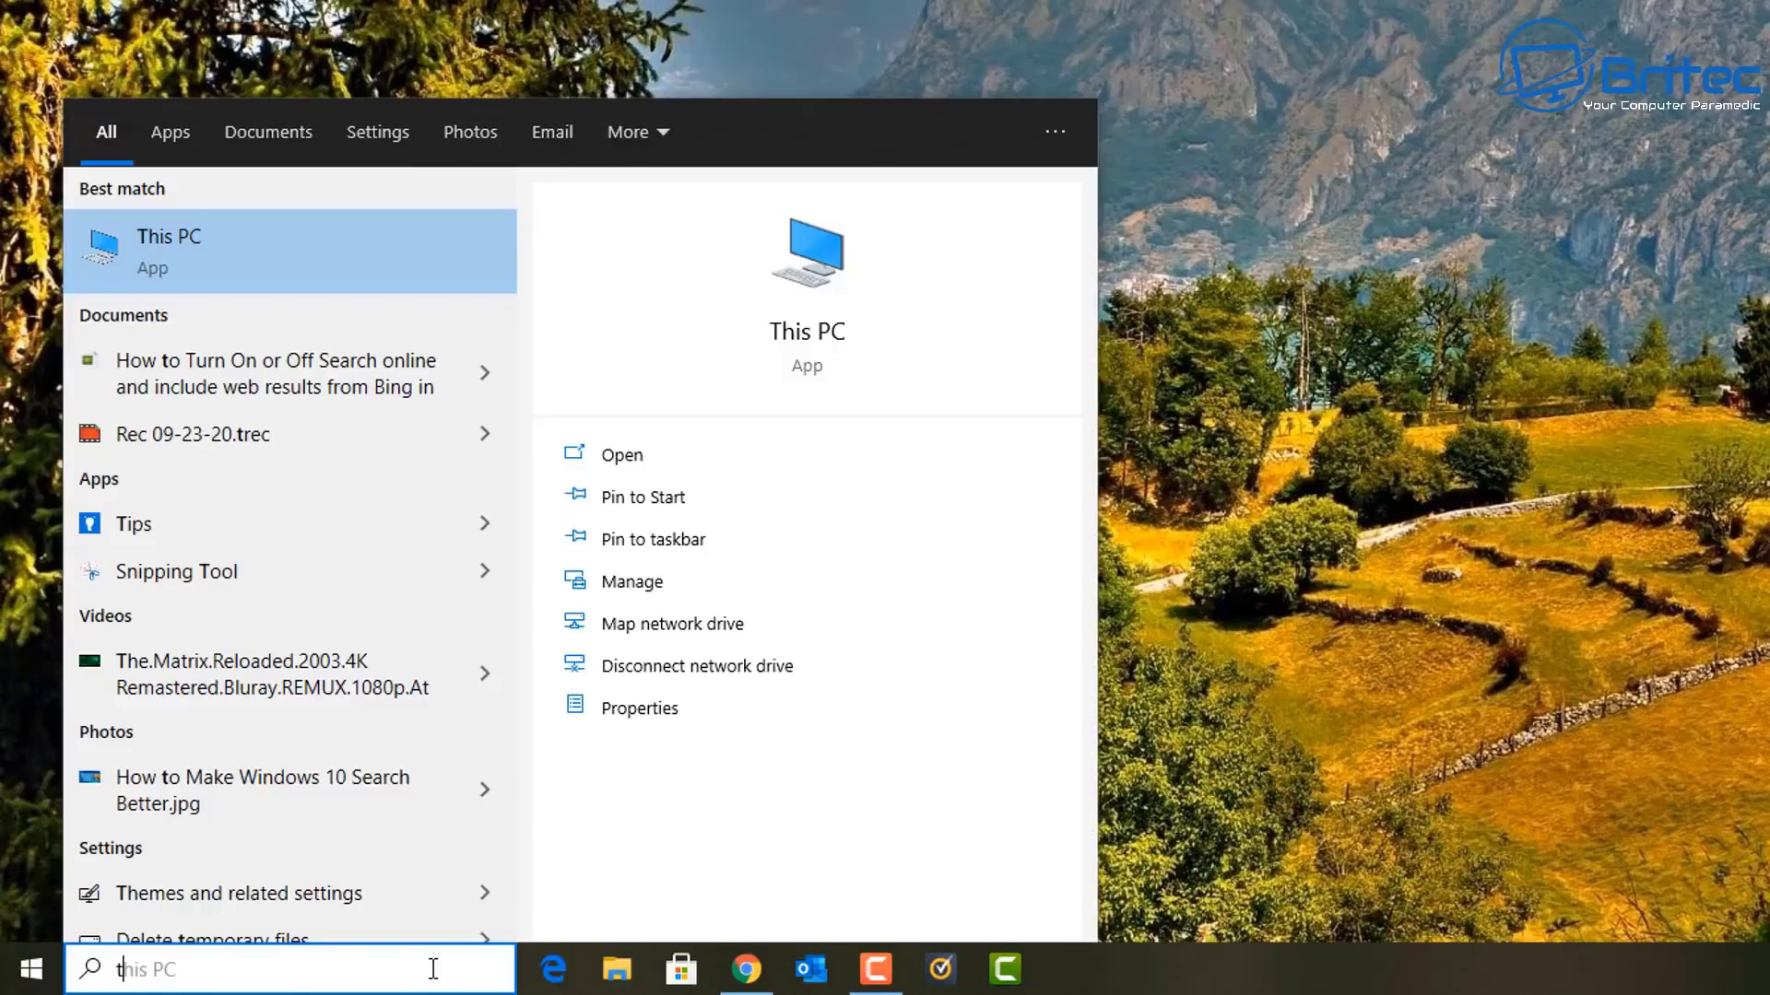
type("yu")
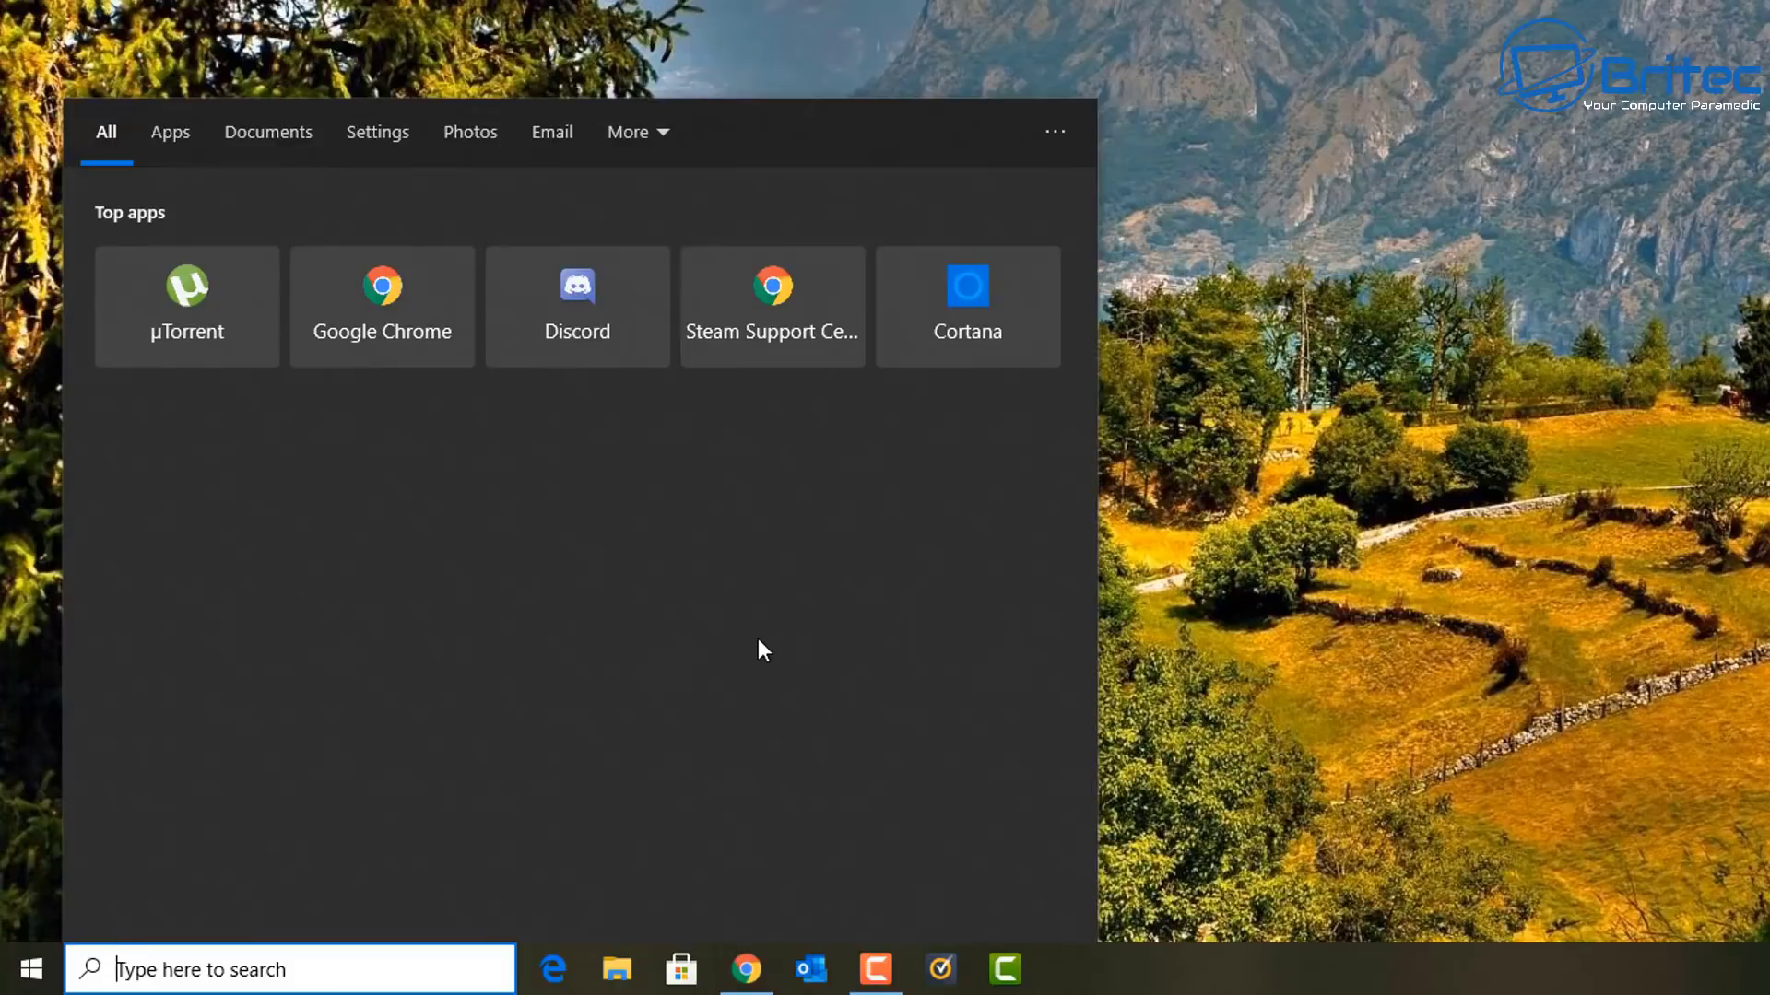
type("gpedit")
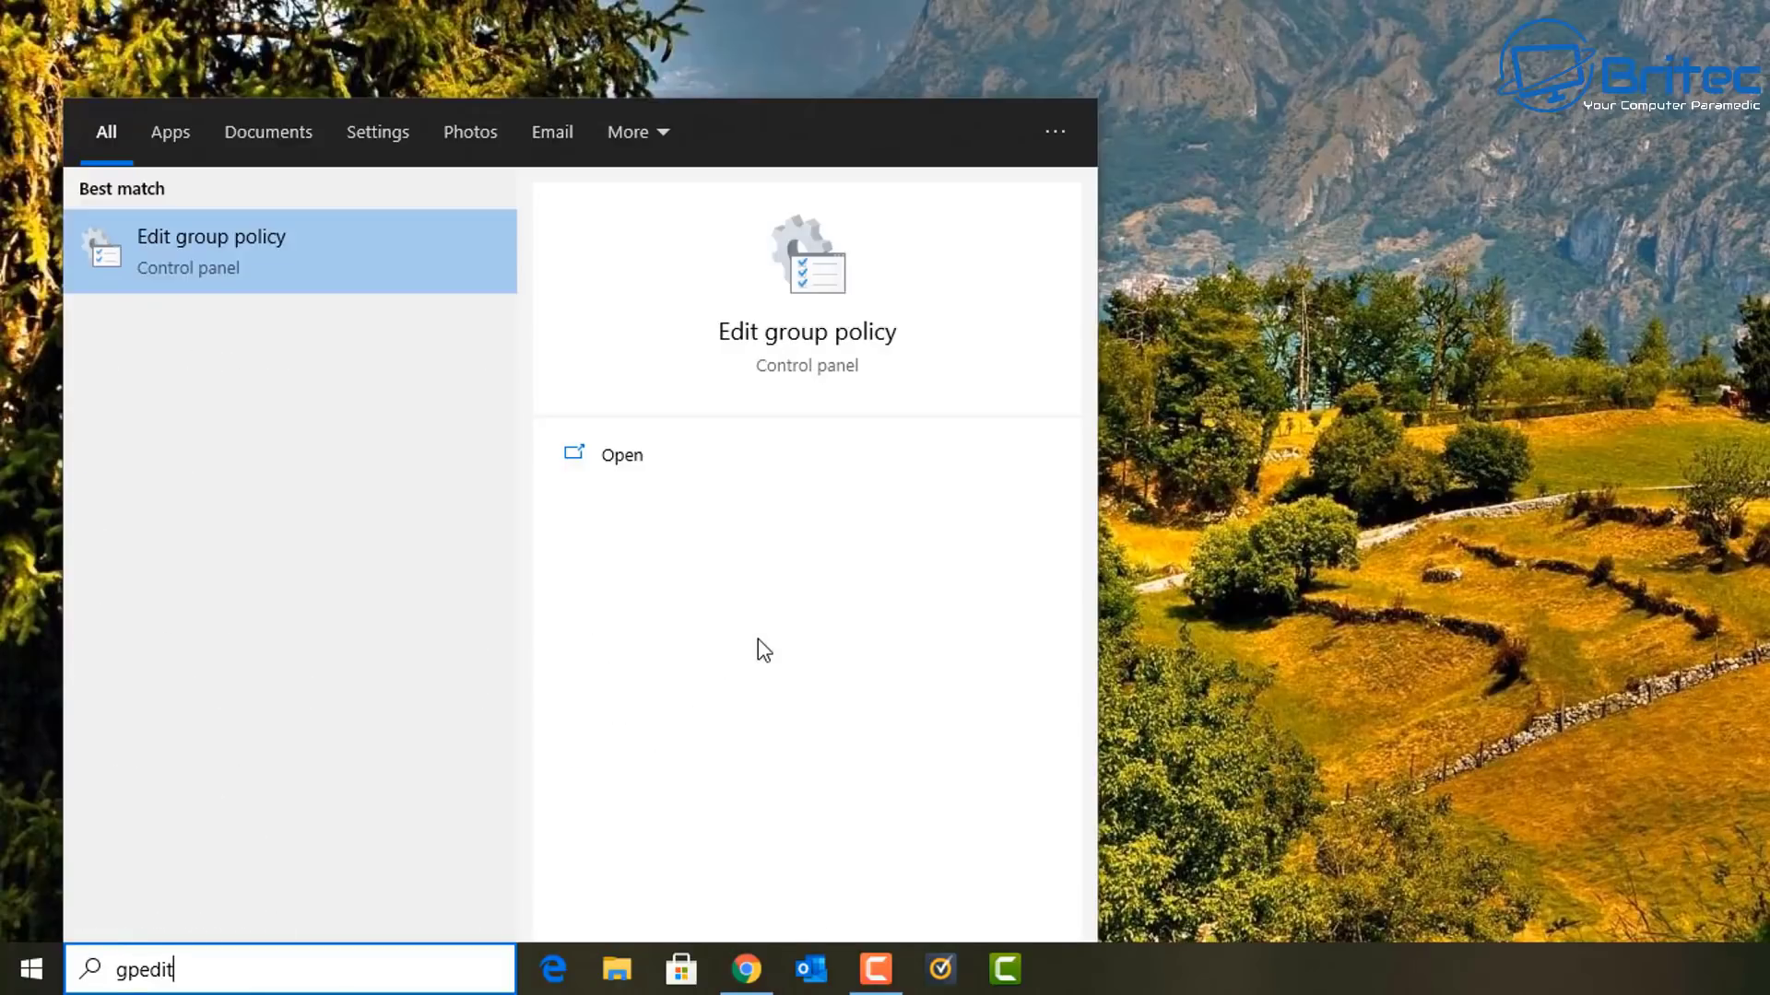
left_click(216, 239)
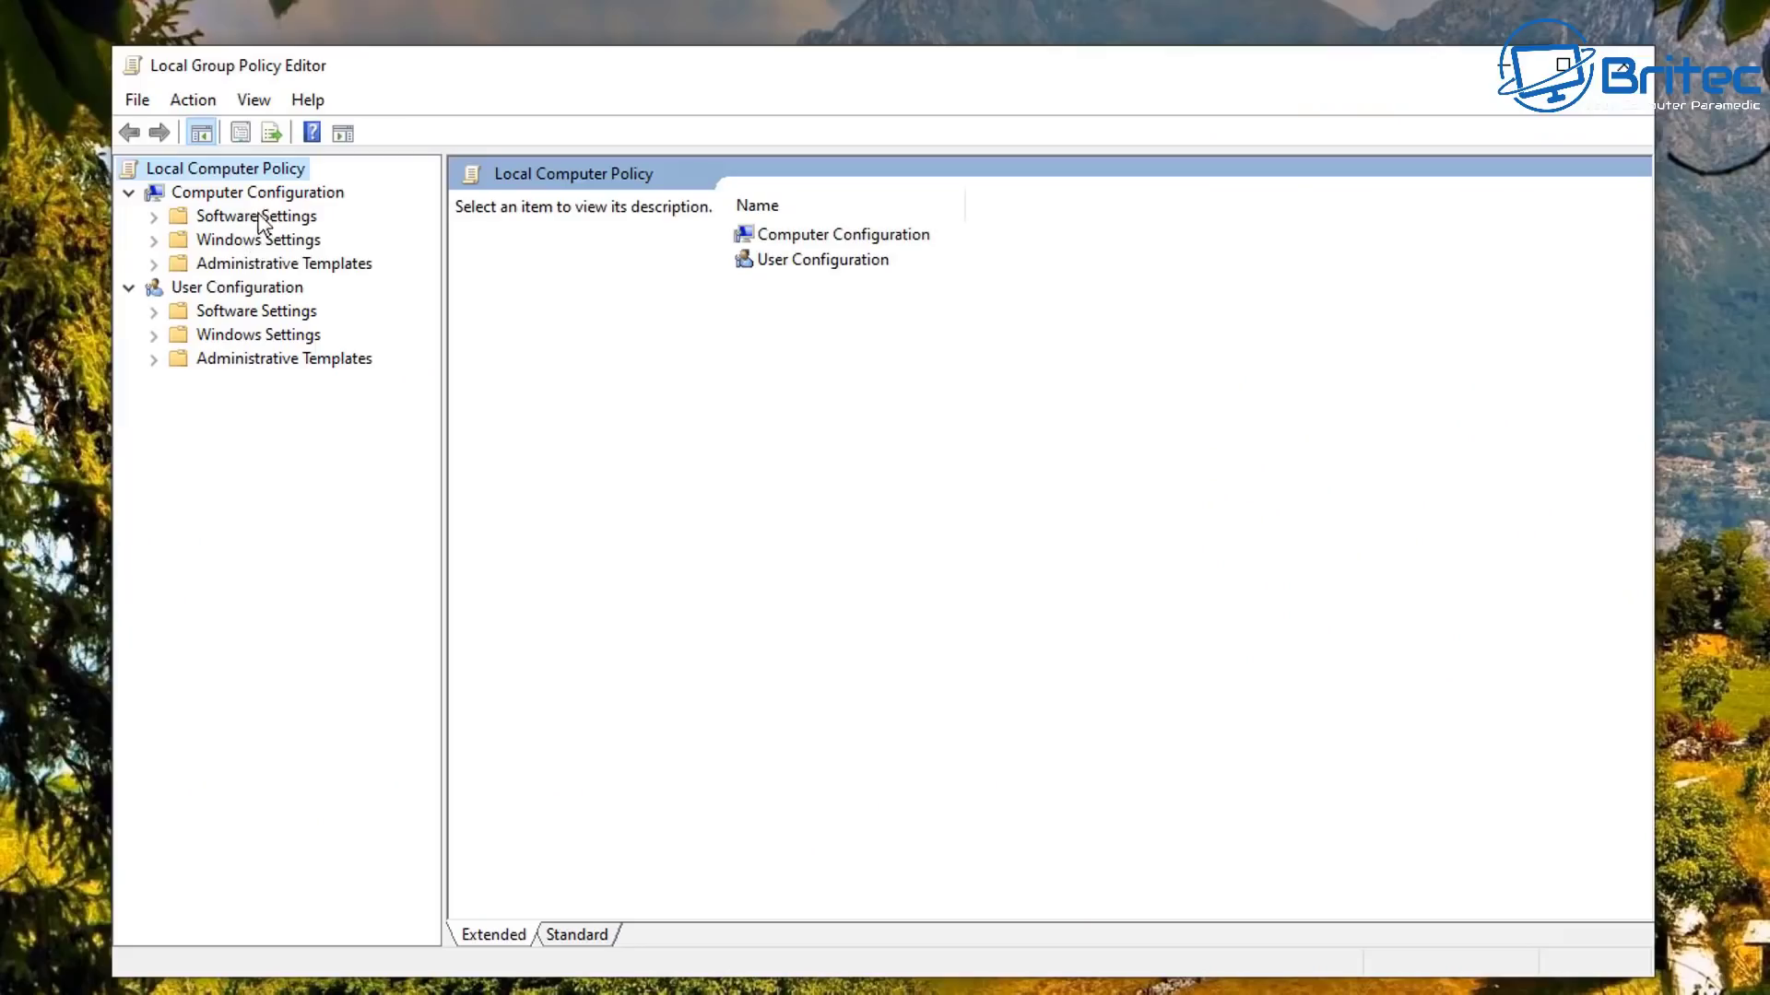
Expand Computer Configuration > Administrative Templates > Windows Components, widen the tree, and select Search
left_click(261, 192)
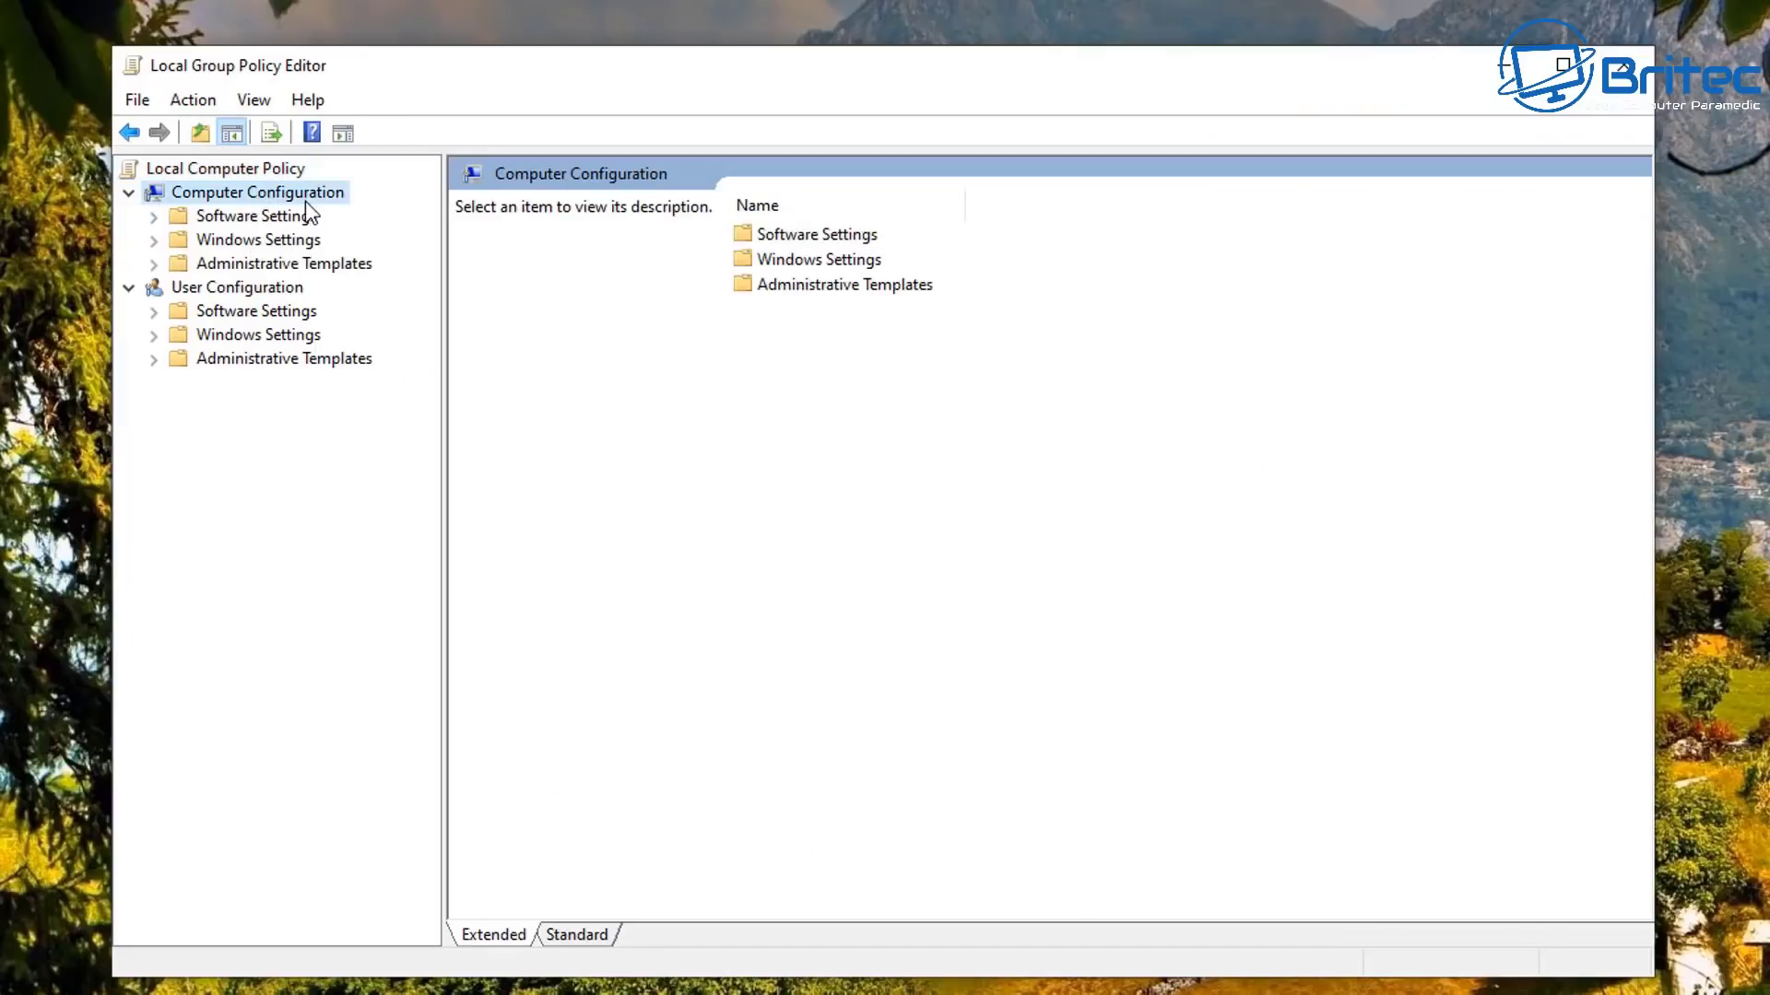
left_click(245, 264)
left_click(155, 265)
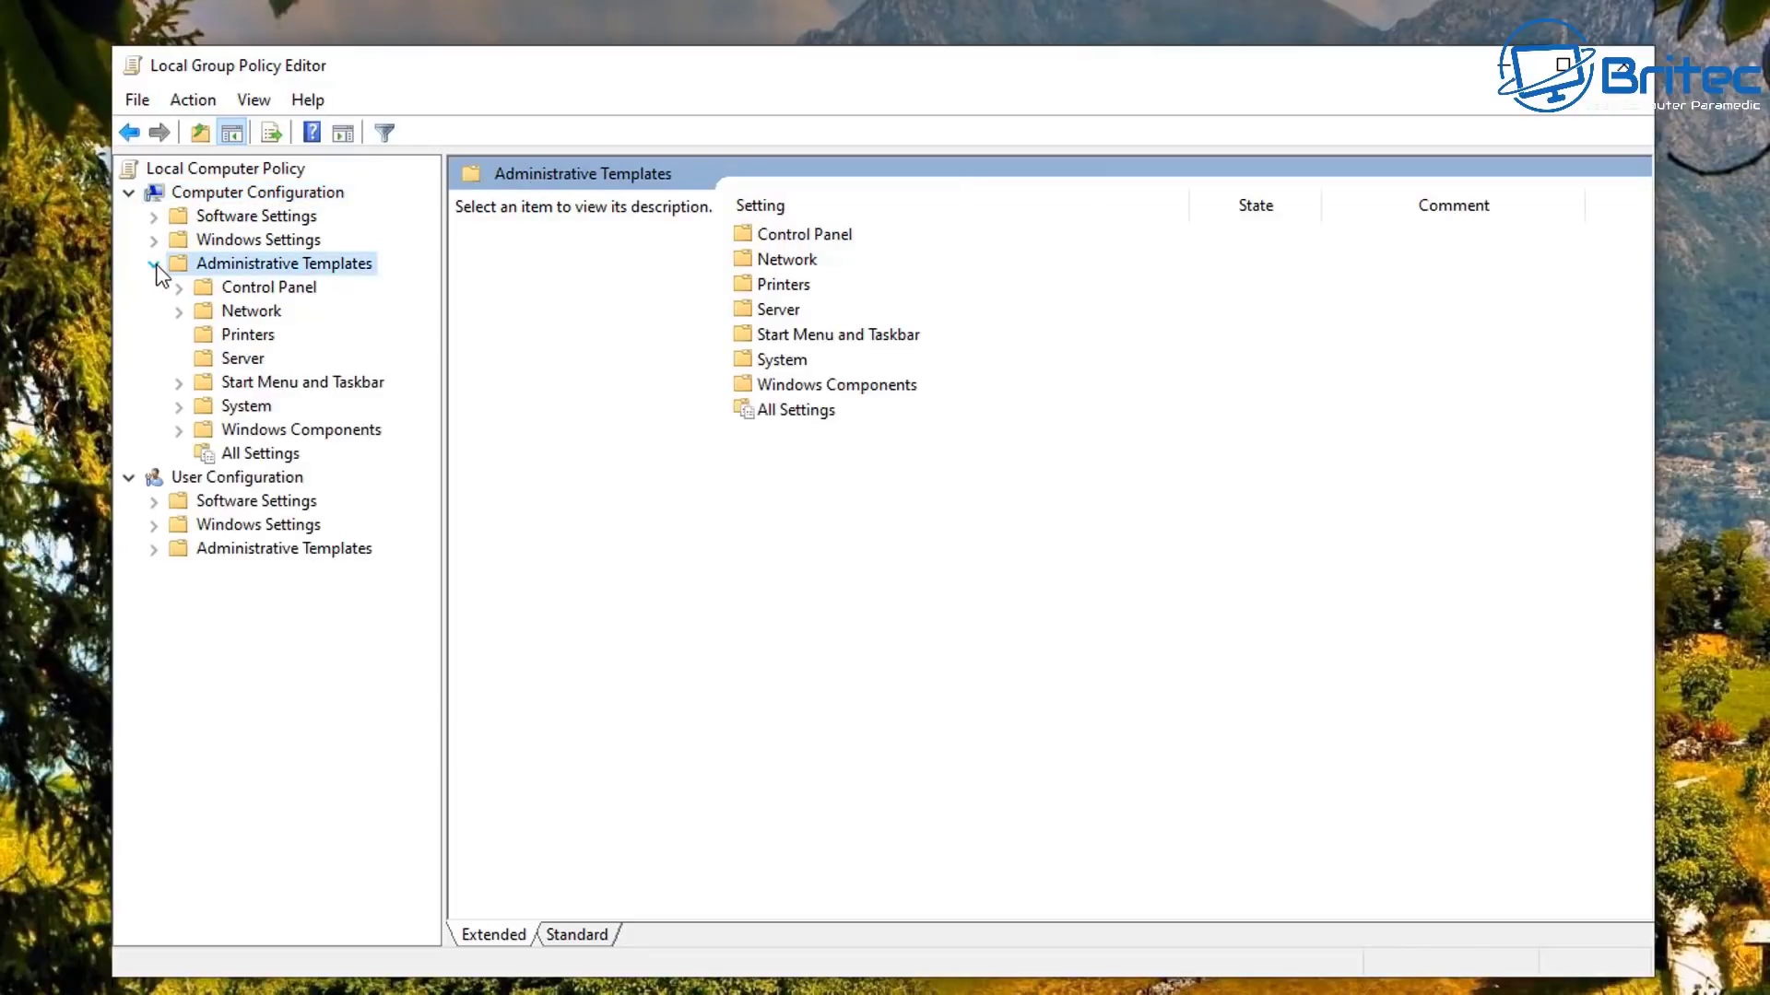
left_click(276, 429)
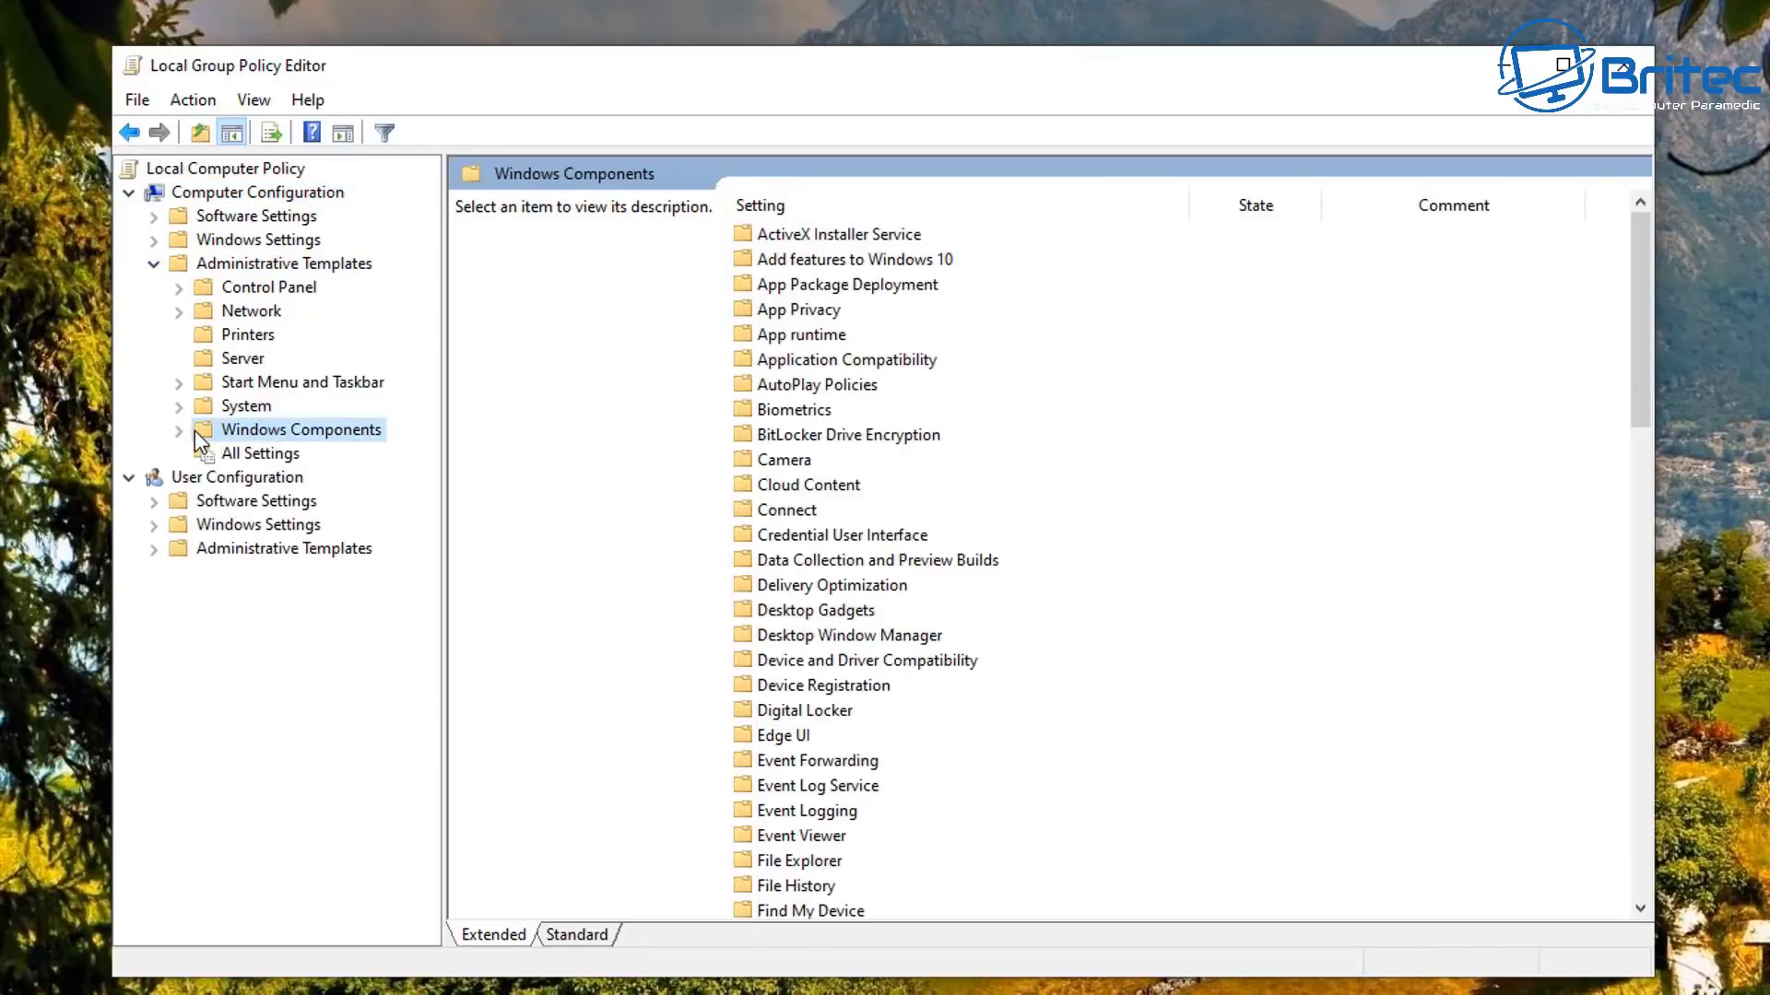
left_click(177, 430)
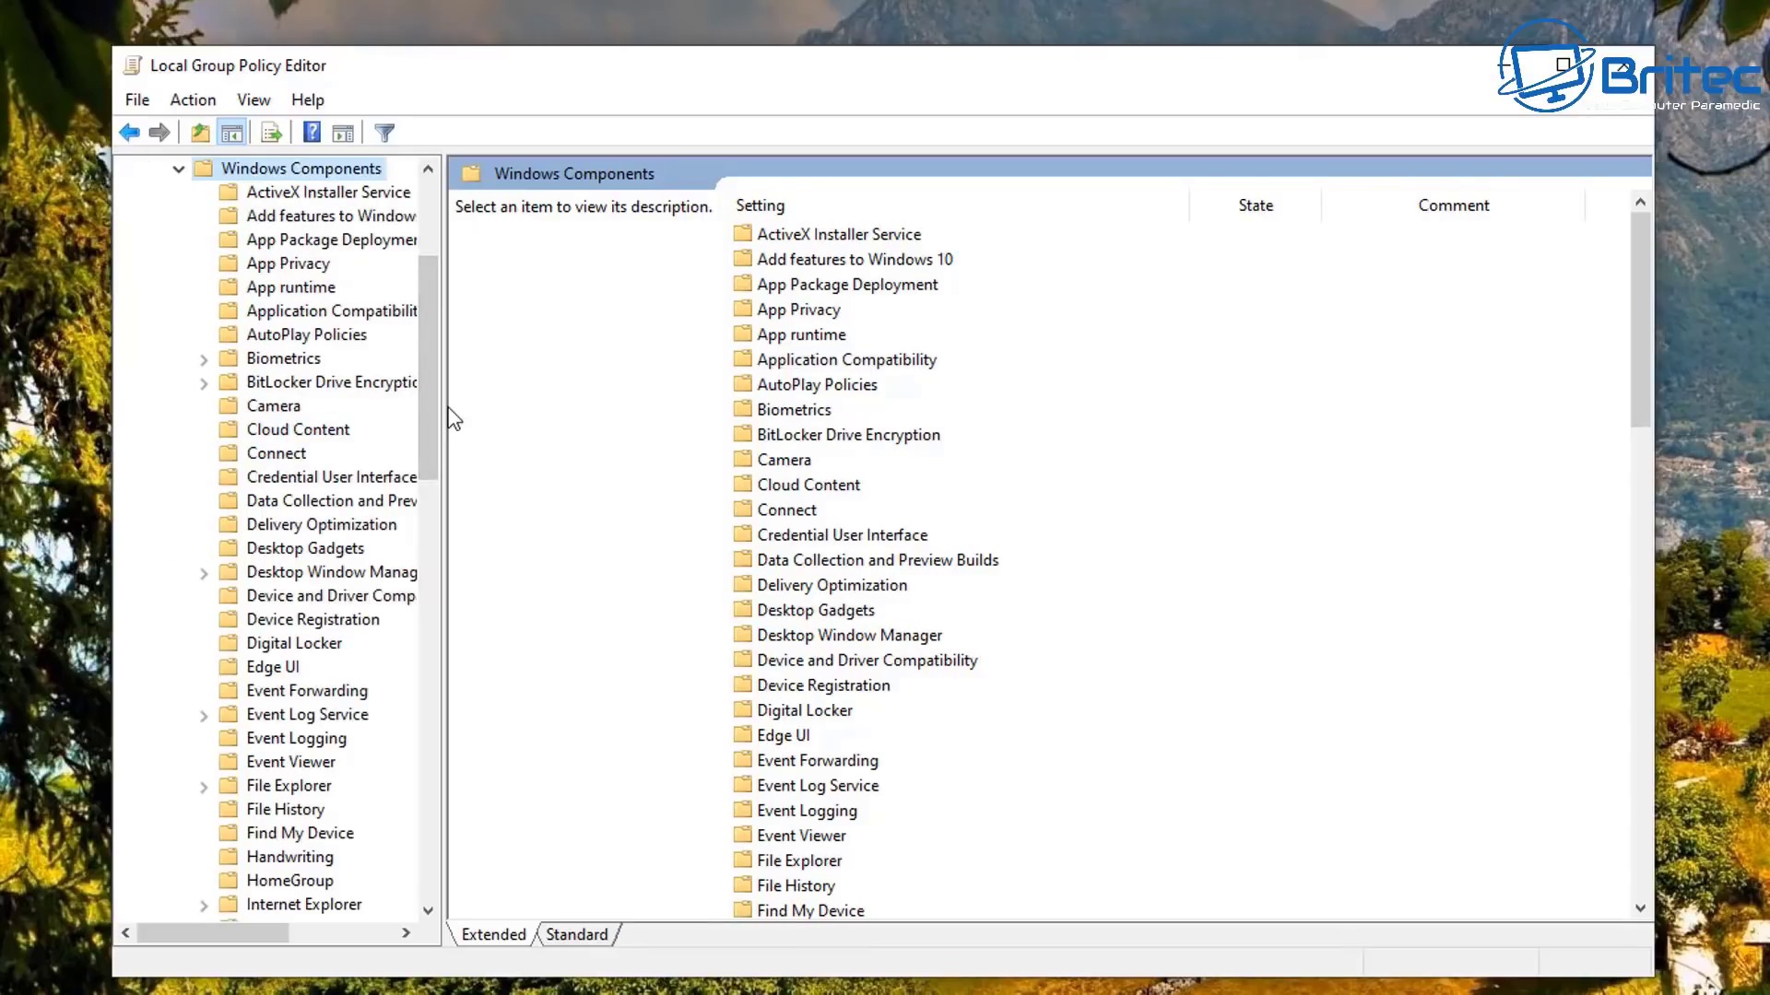
left_click_drag(446, 426, 541, 426)
left_click_drag(522, 328, 560, 601)
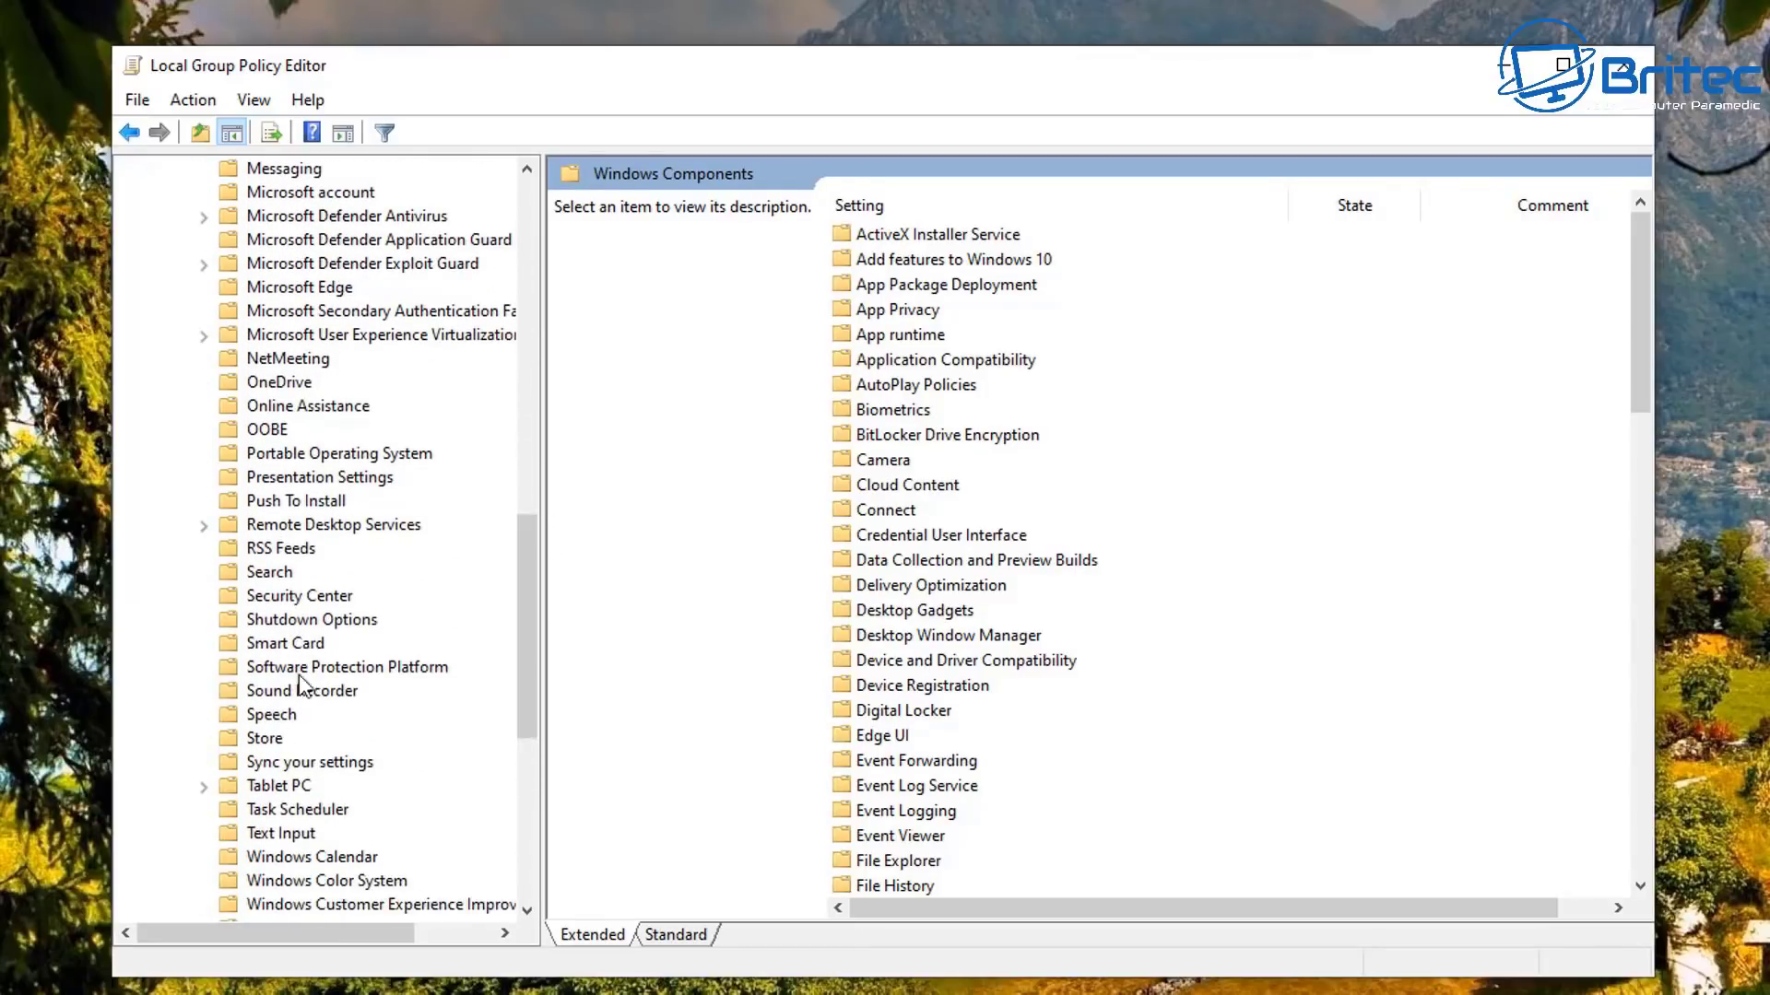
left_click(284, 572)
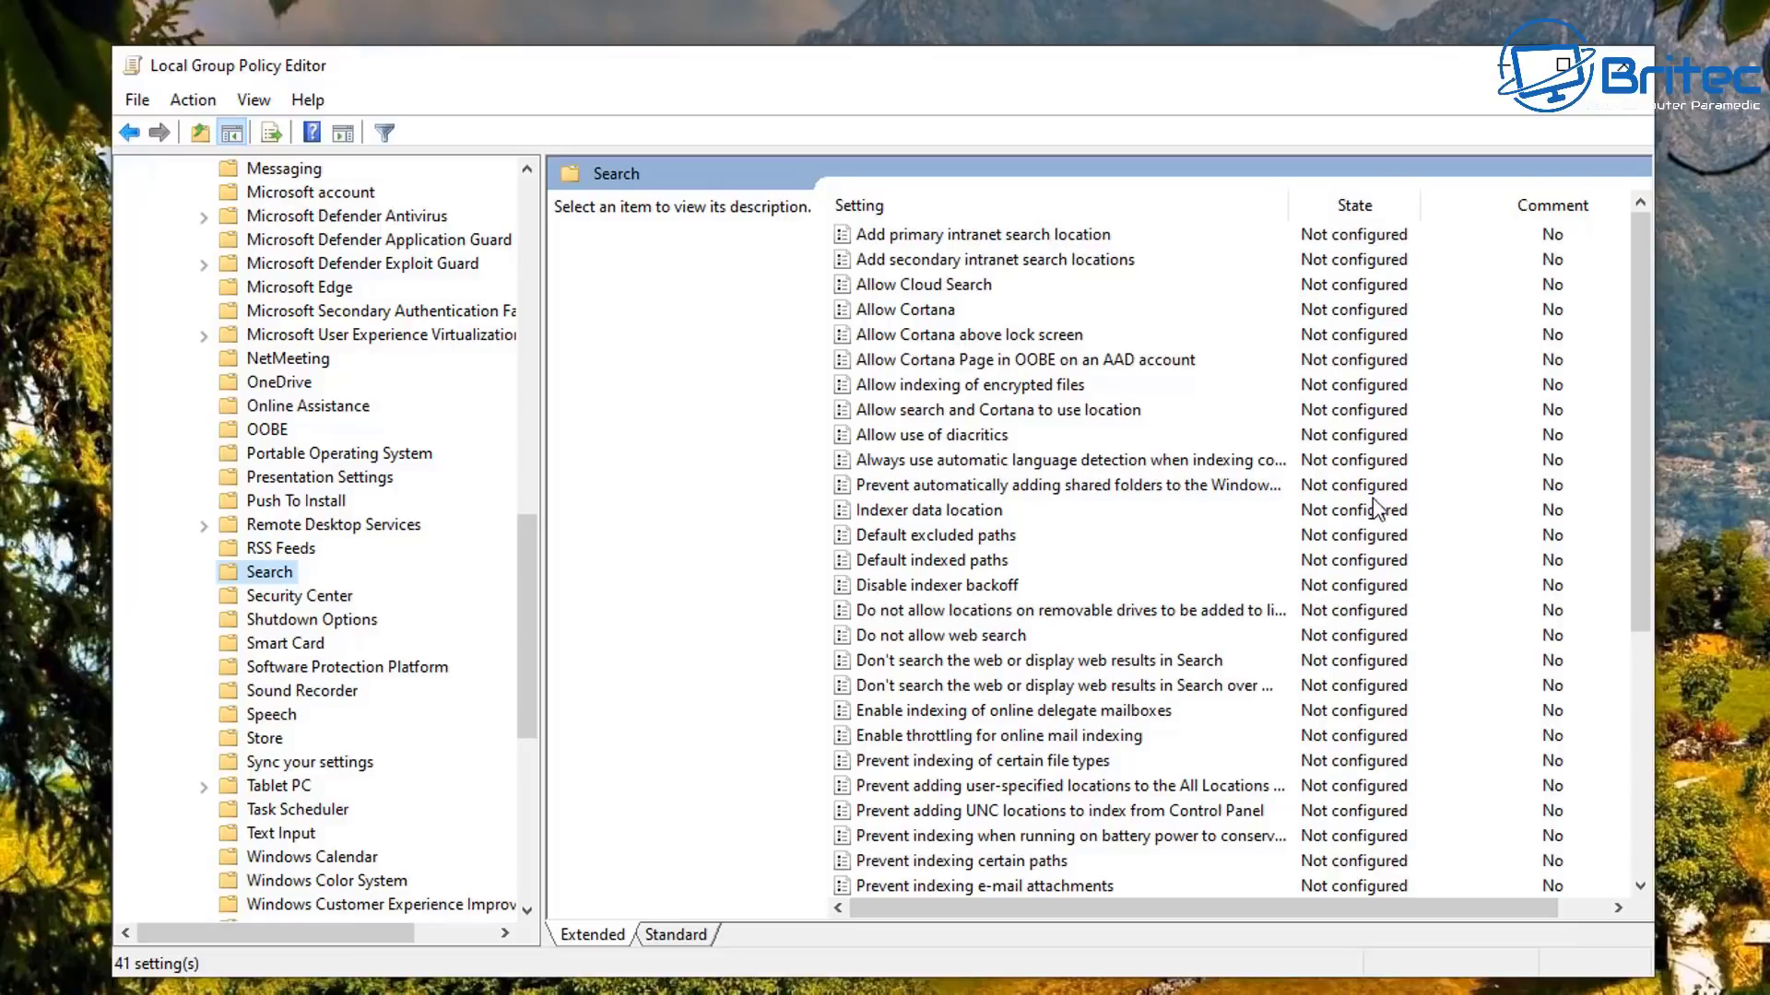
Set the Do not allow web search policy to Enabled
left_click(935, 640)
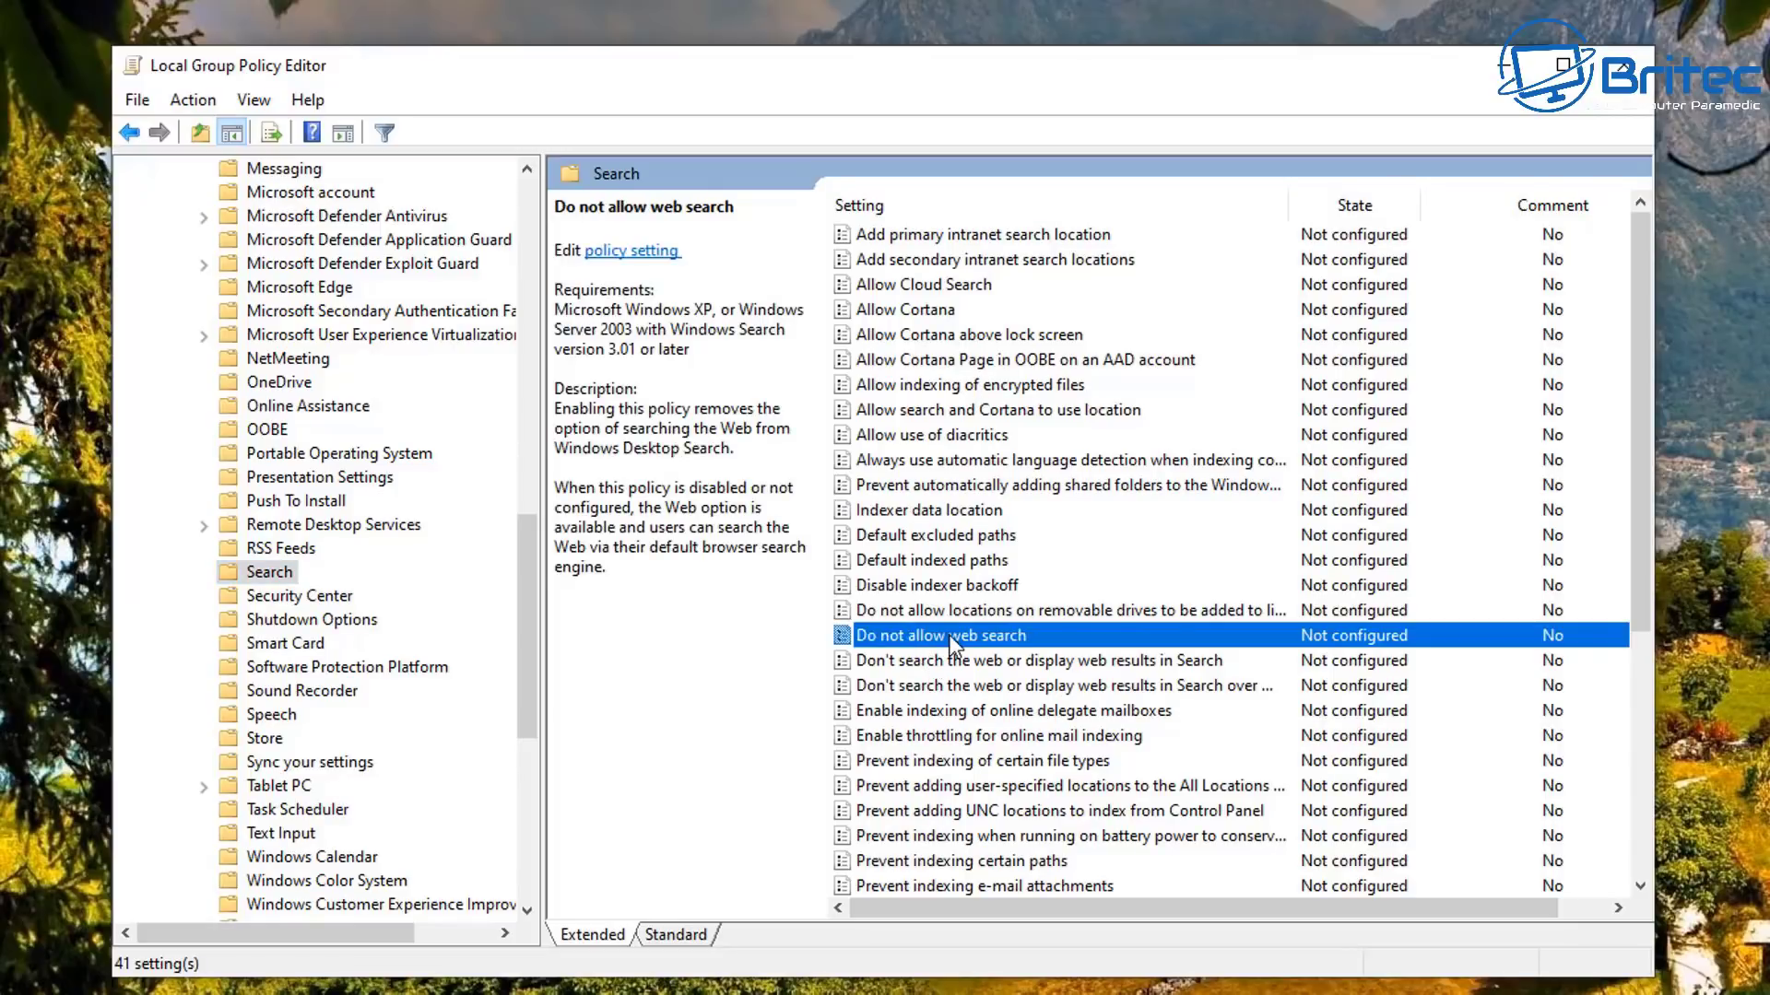
double_click(959, 638)
left_click_drag(98, 2, 952, 157)
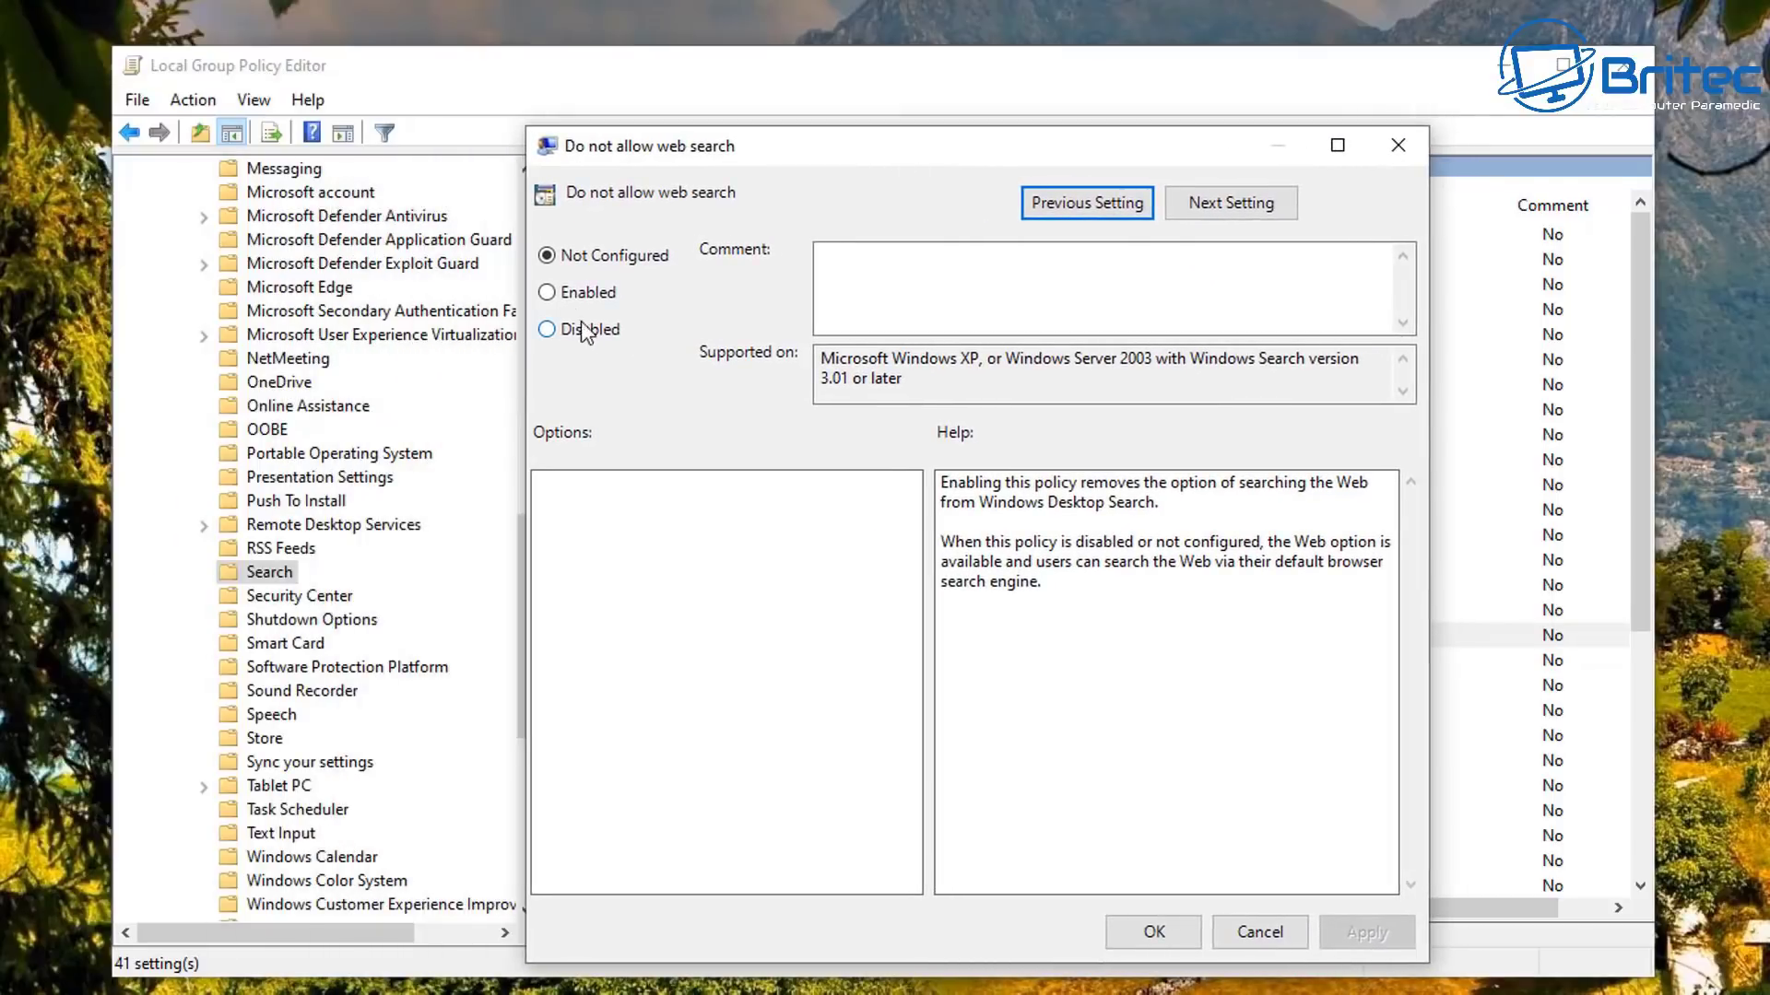
left_click(566, 297)
left_click(1353, 931)
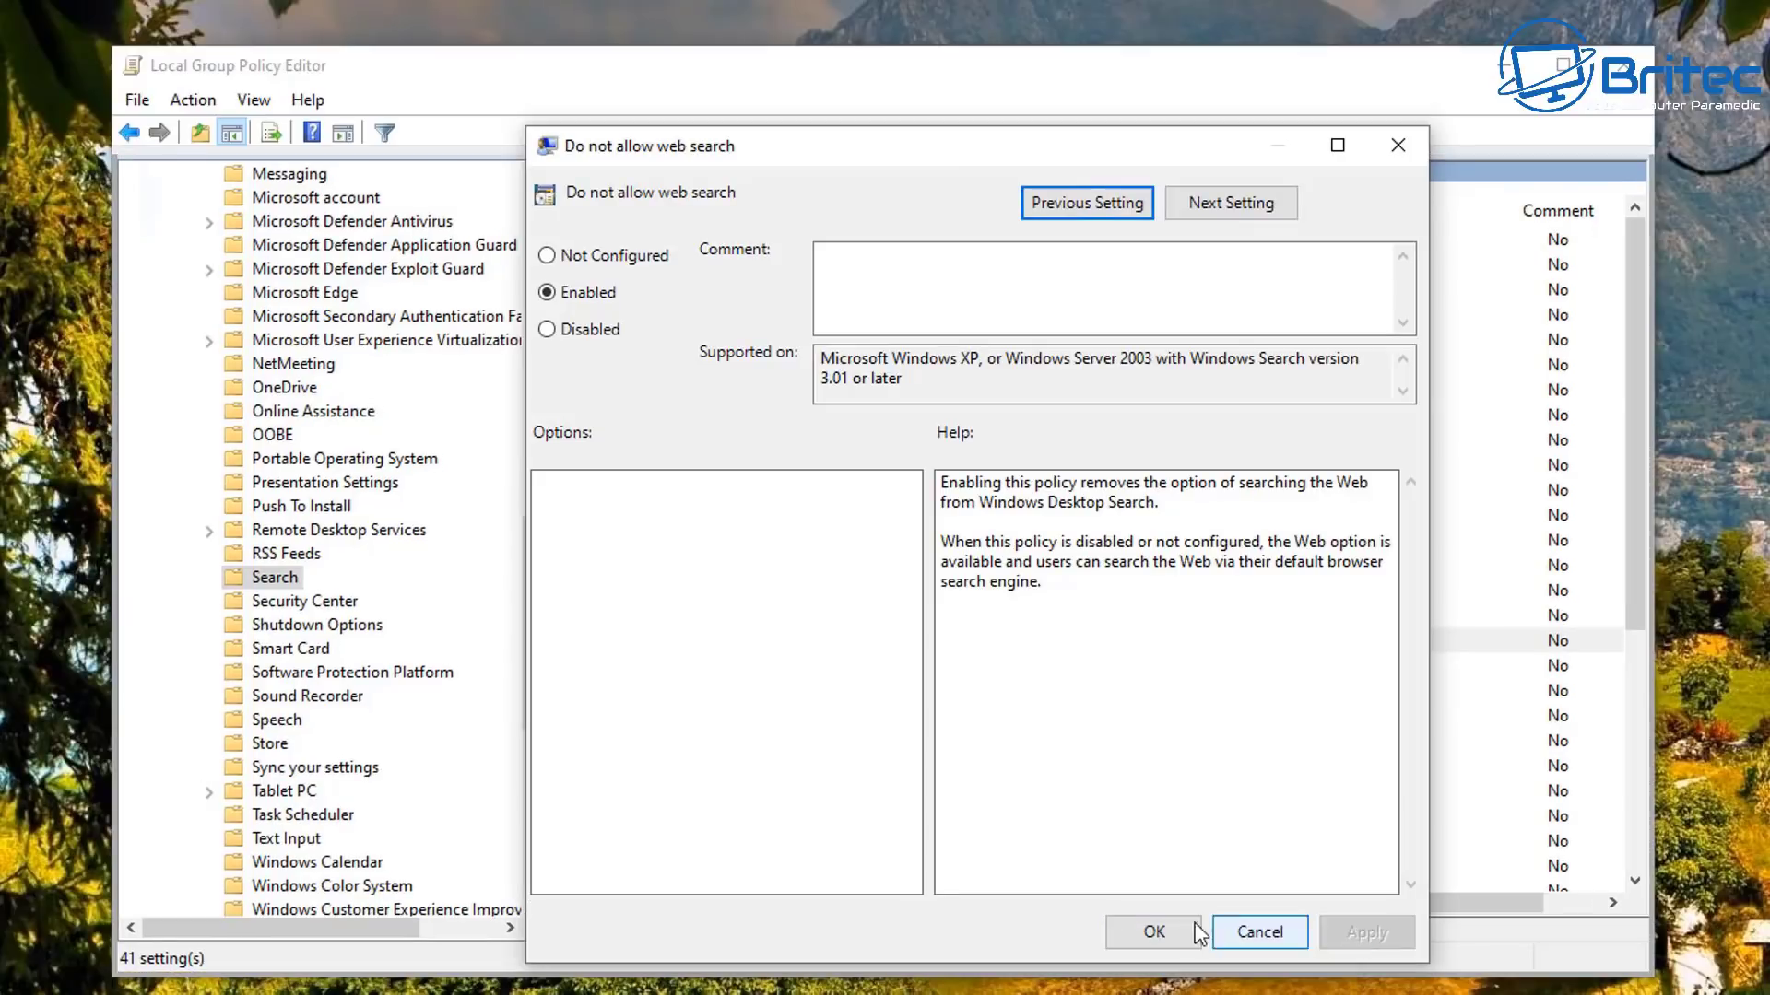
left_click(1148, 935)
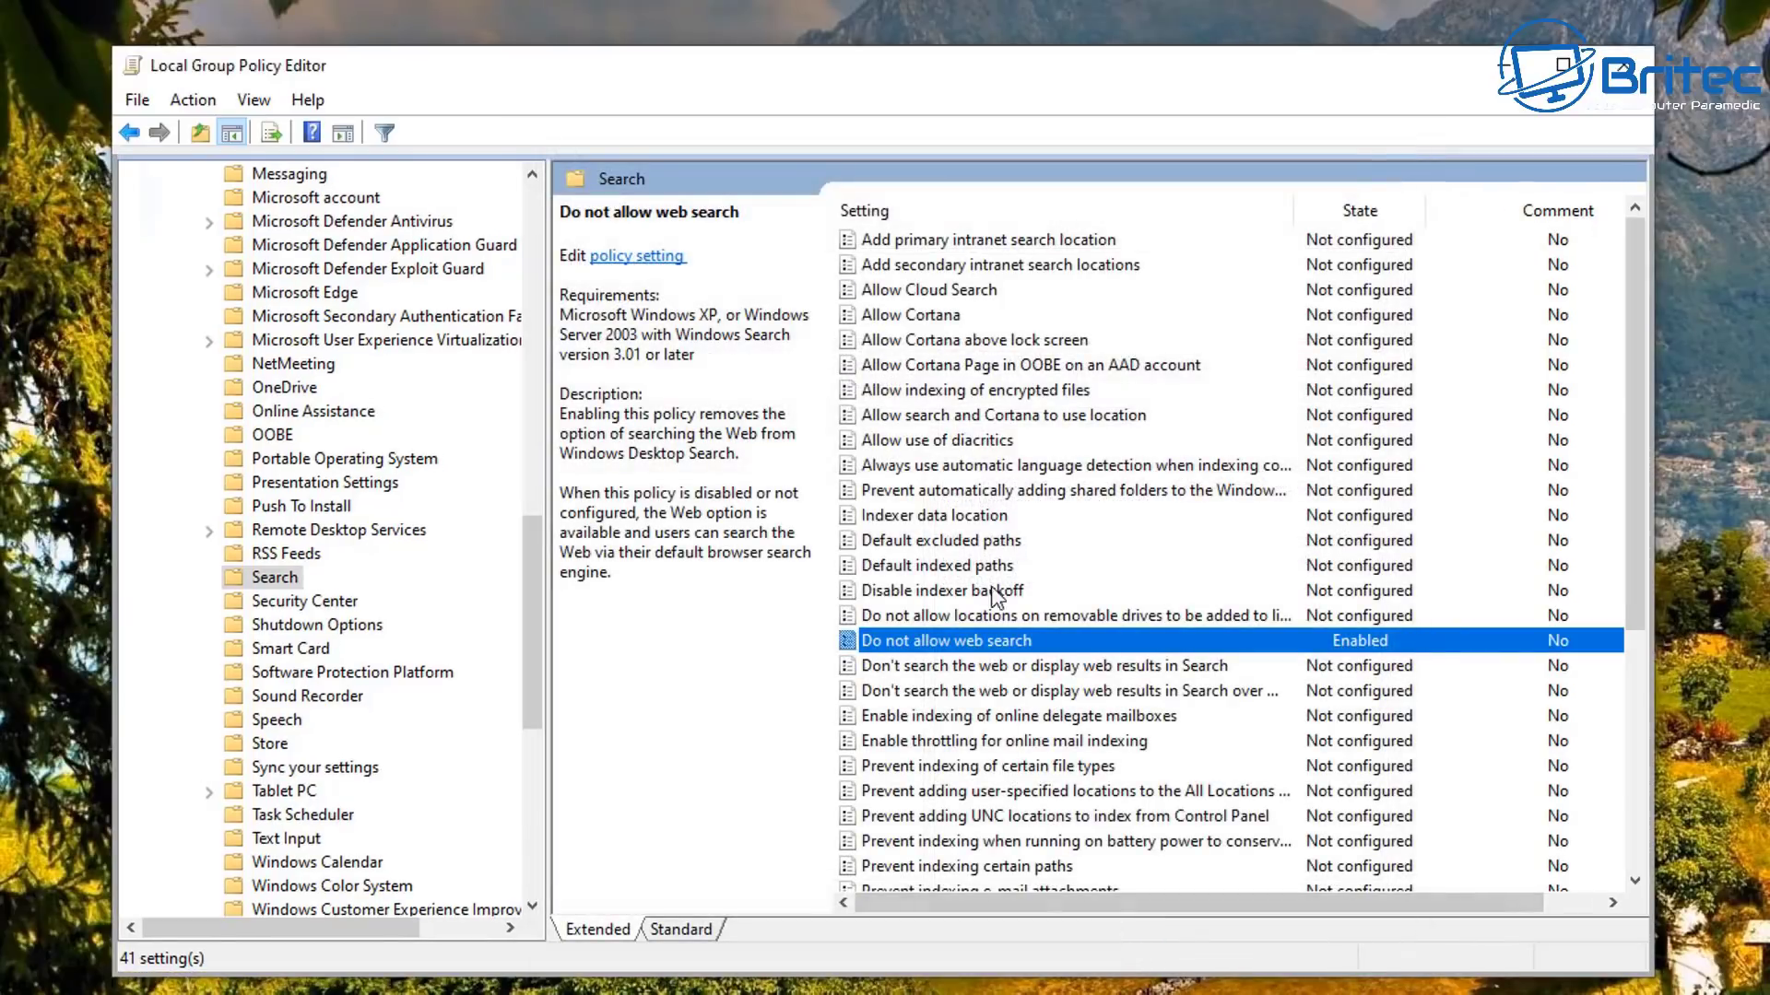
Set the Allow Cortana policy to Disabled and apply it
left_click(892, 315)
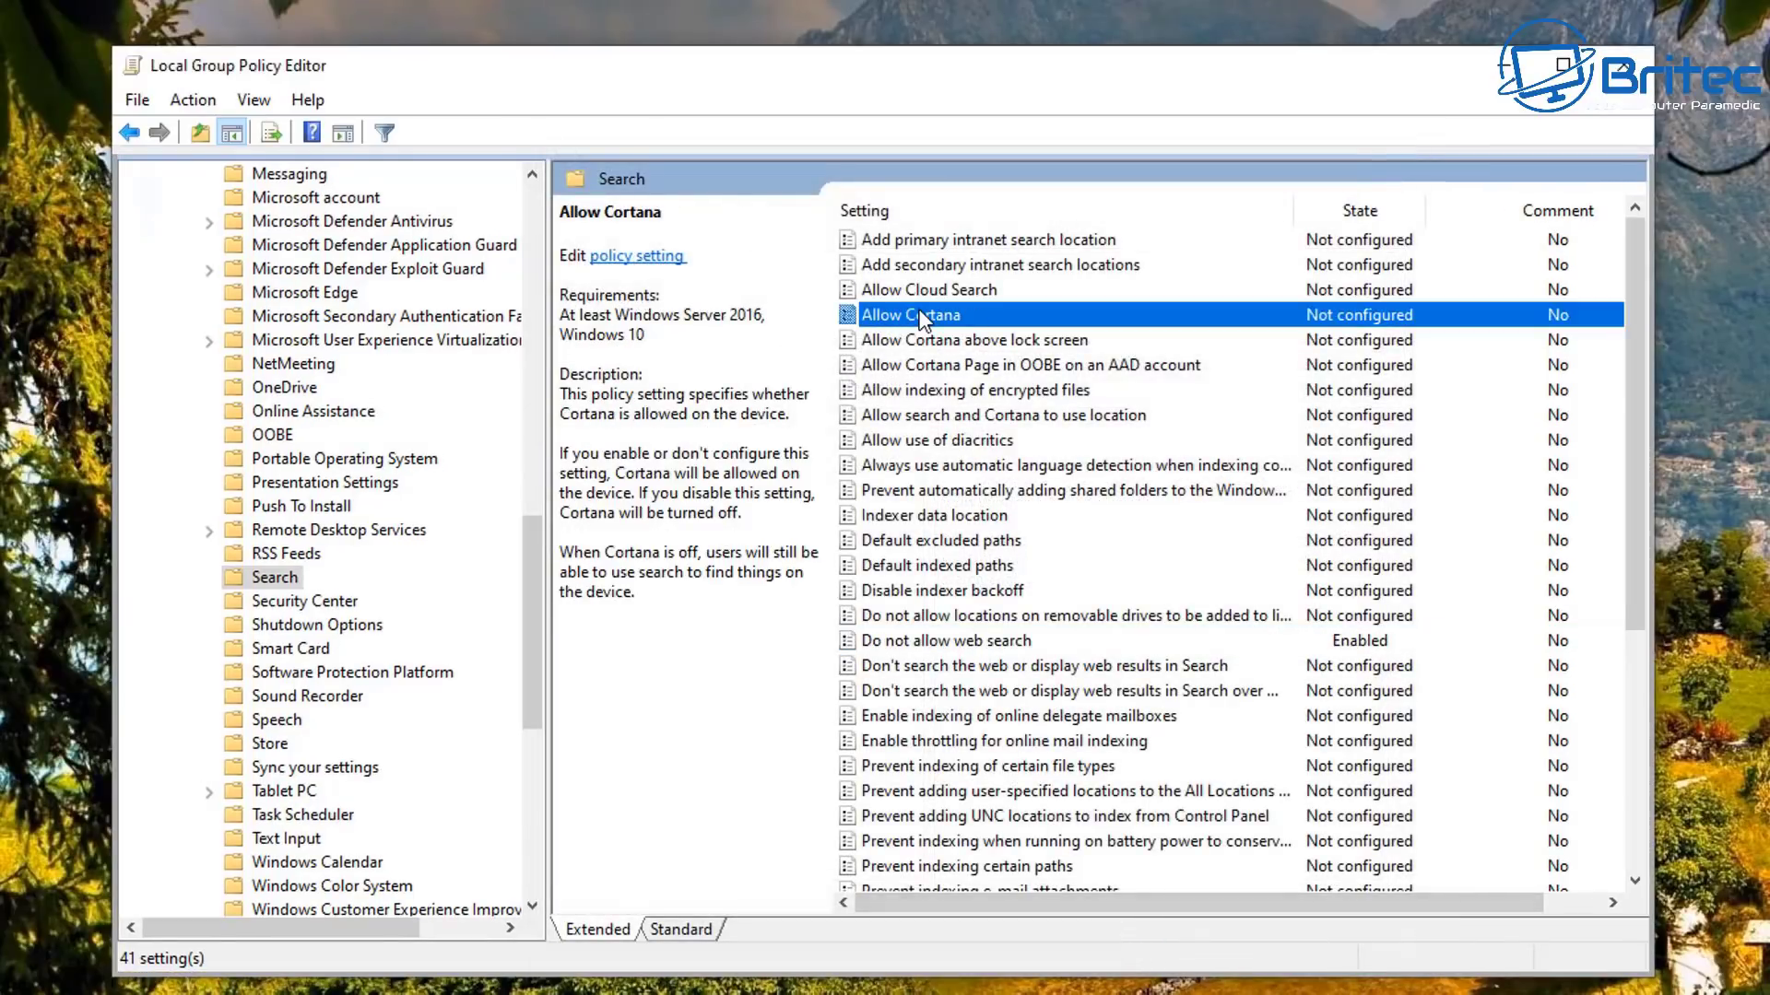
double_click(921, 316)
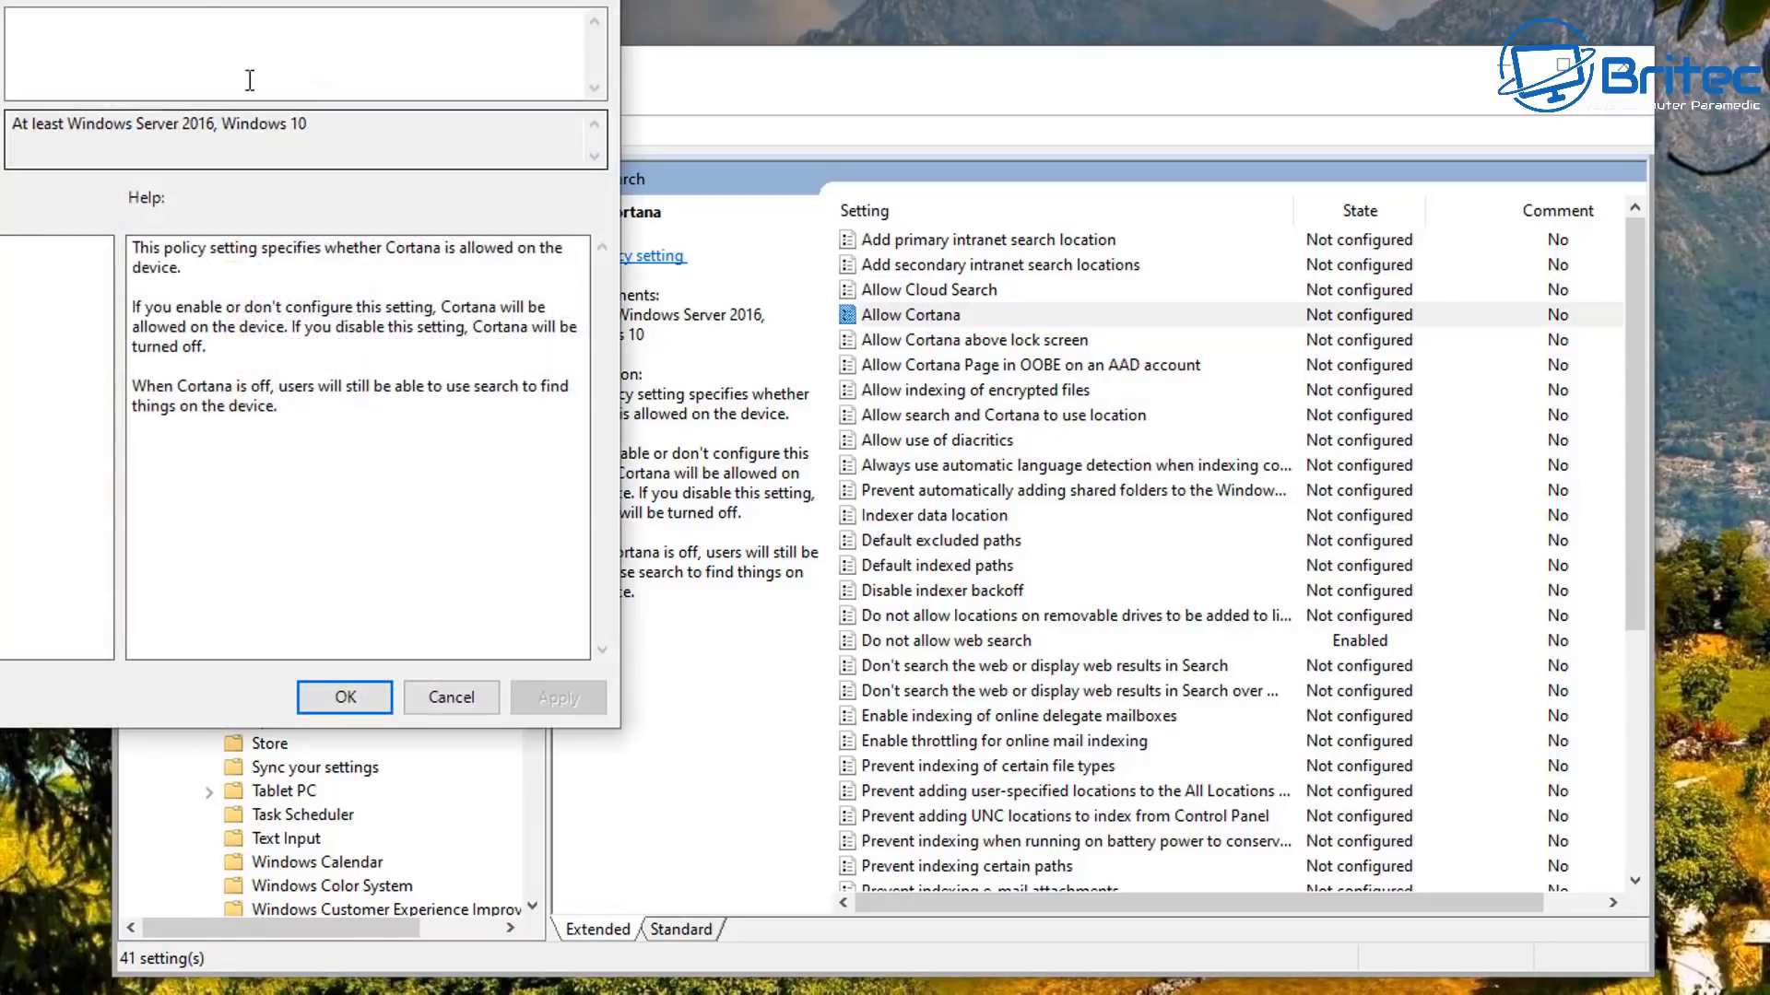
left_click_drag(137, 4, 987, 143)
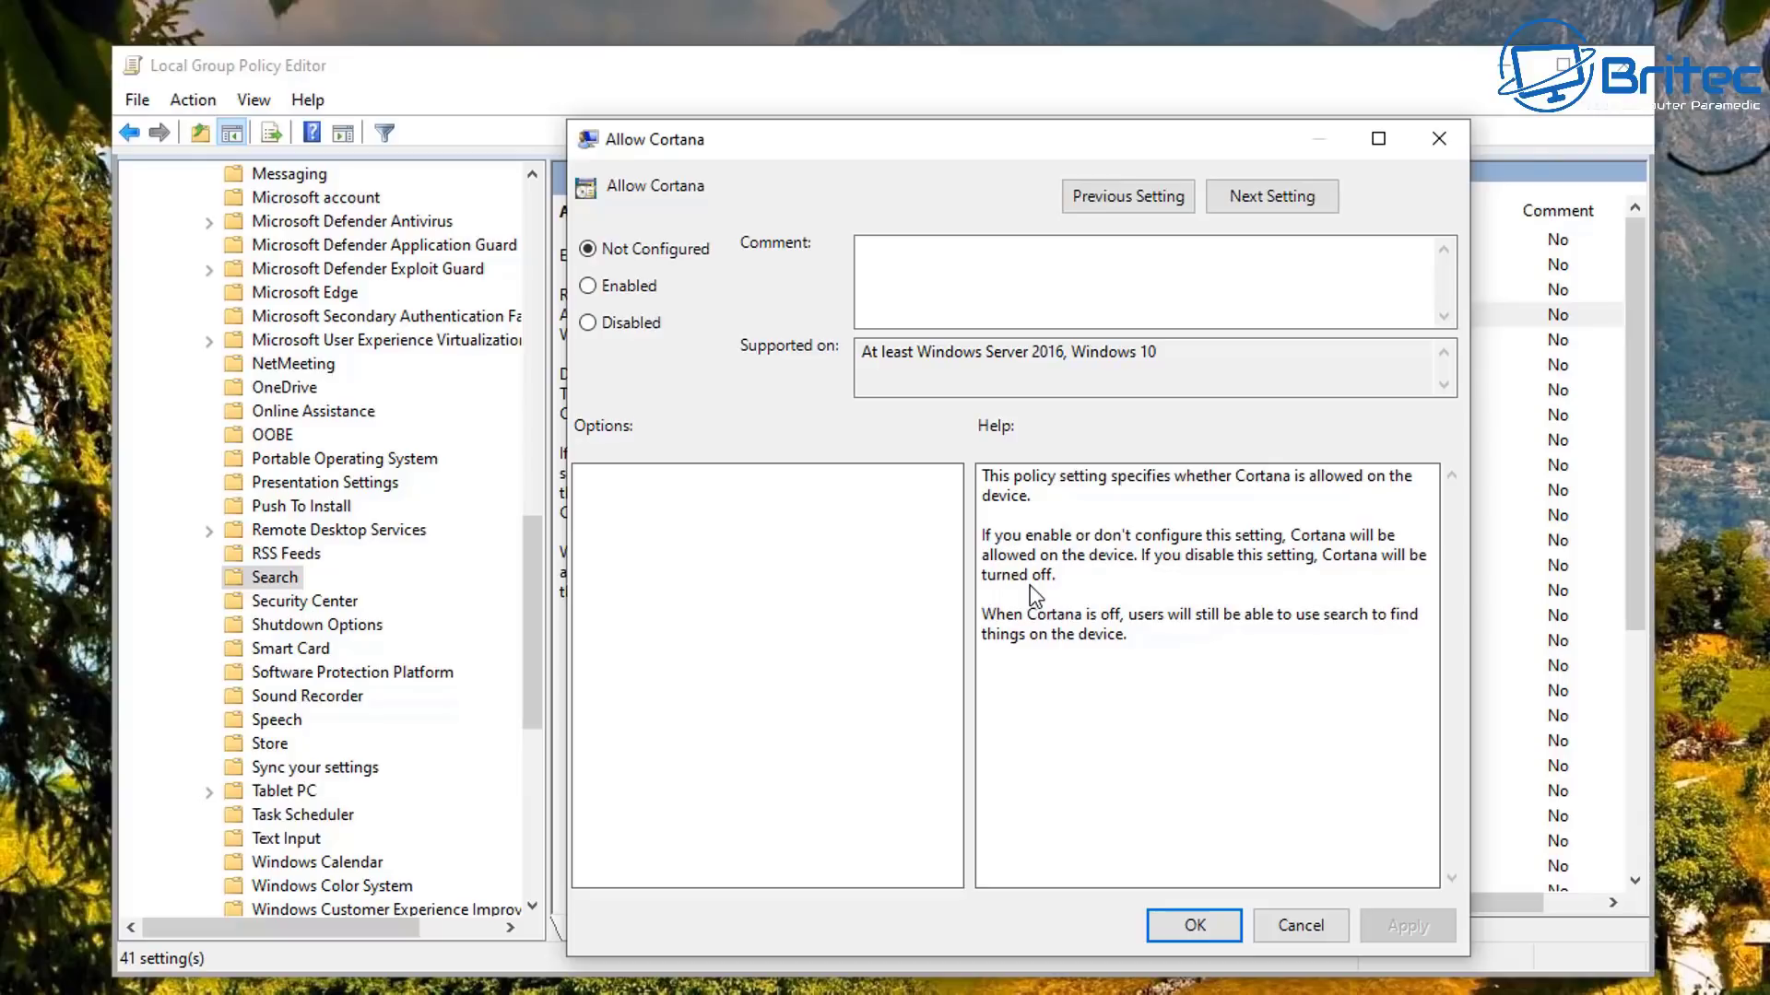
left_click(609, 323)
left_click(1407, 925)
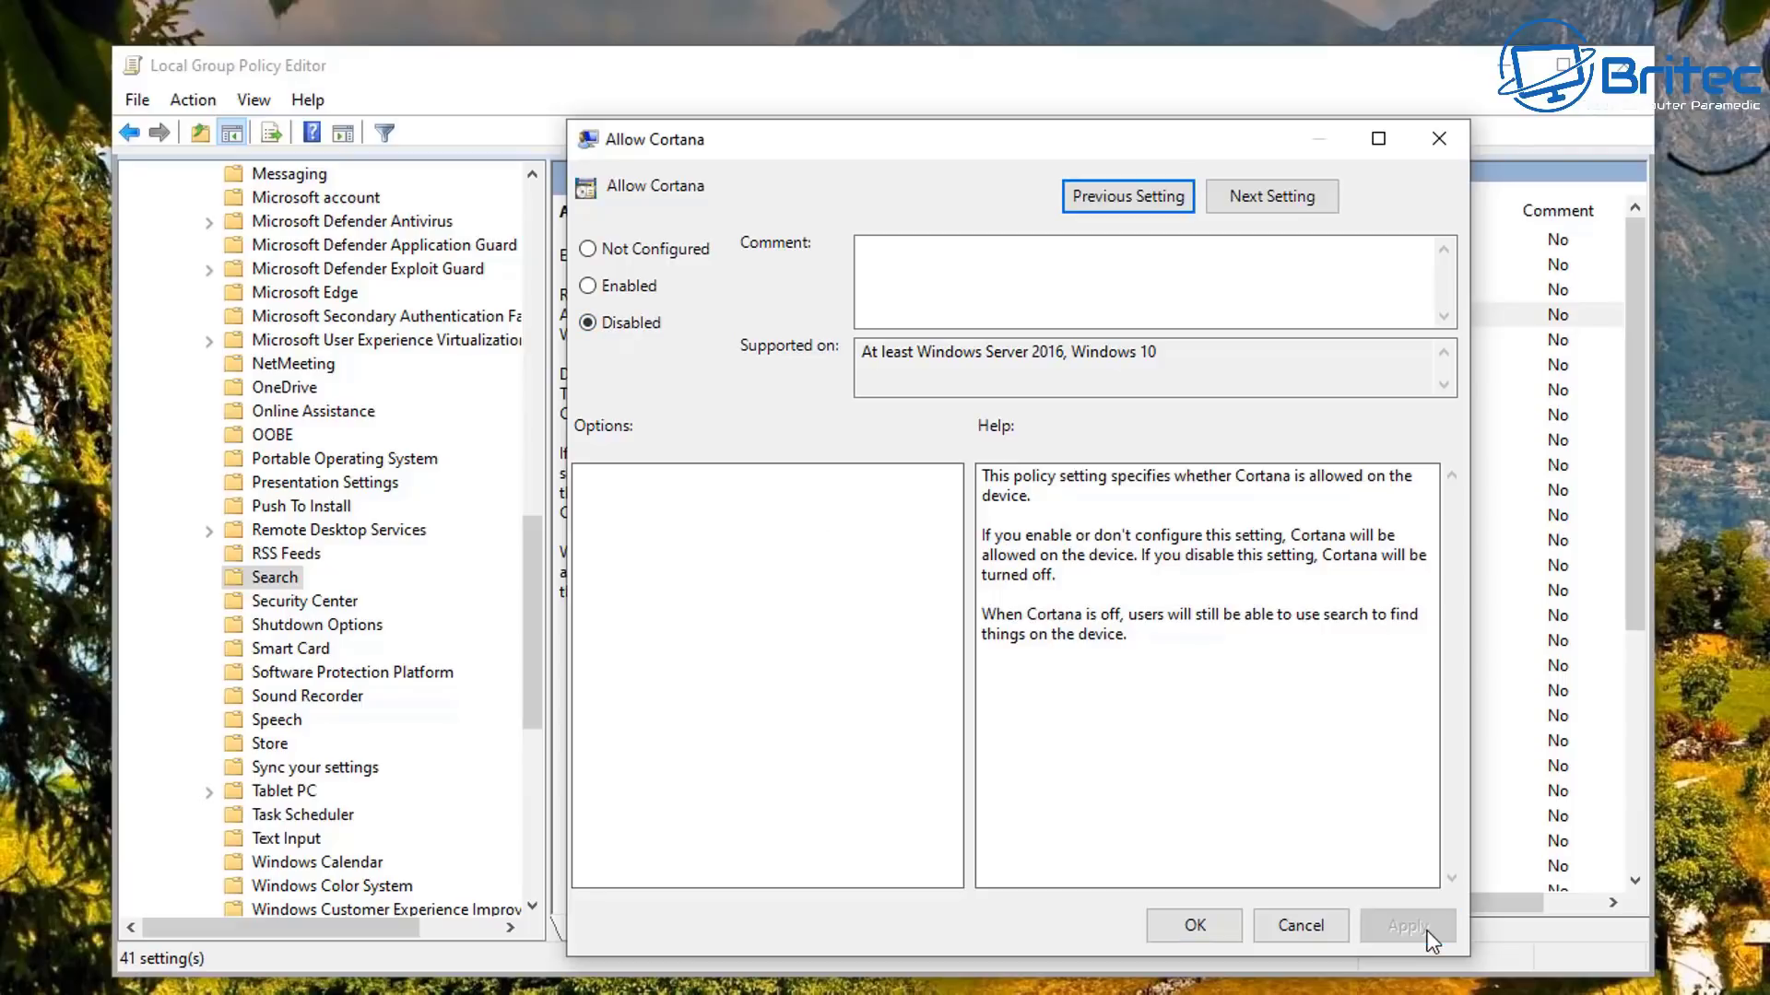
left_click(1194, 925)
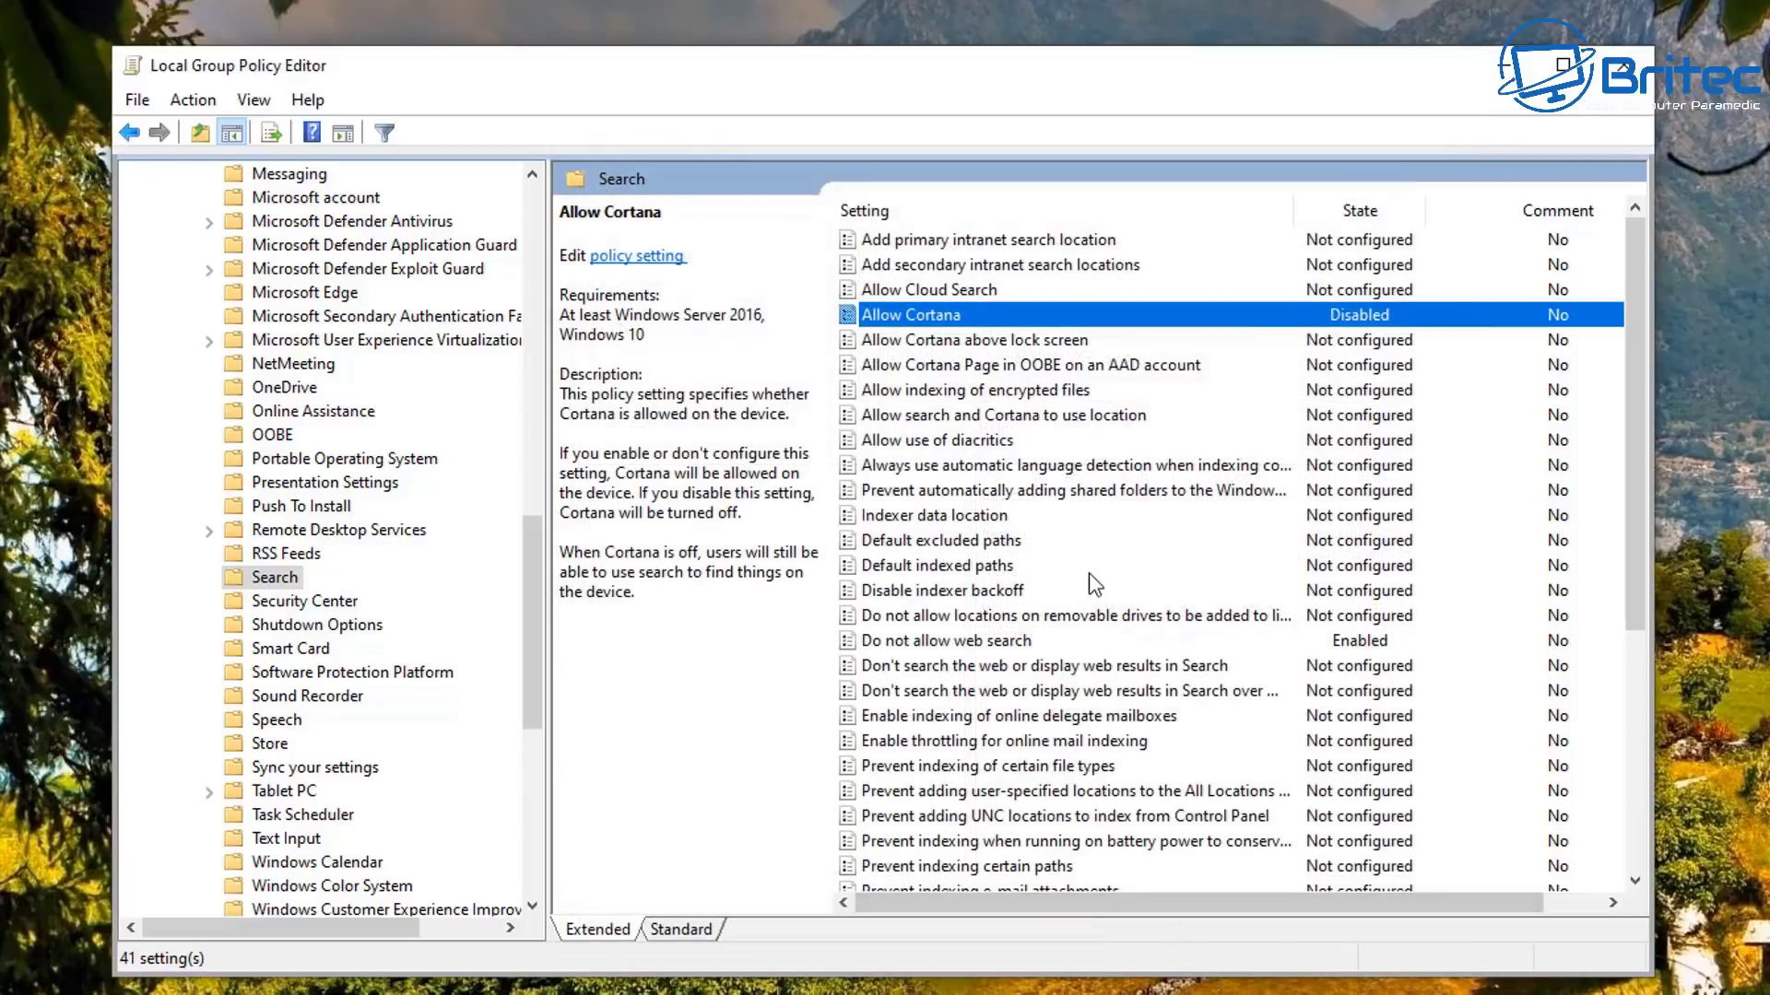
Enable Allow Cloud Search with the Disable Cloud Search option and apply it
double_click(910, 292)
left_click_drag(235, 2, 1012, 168)
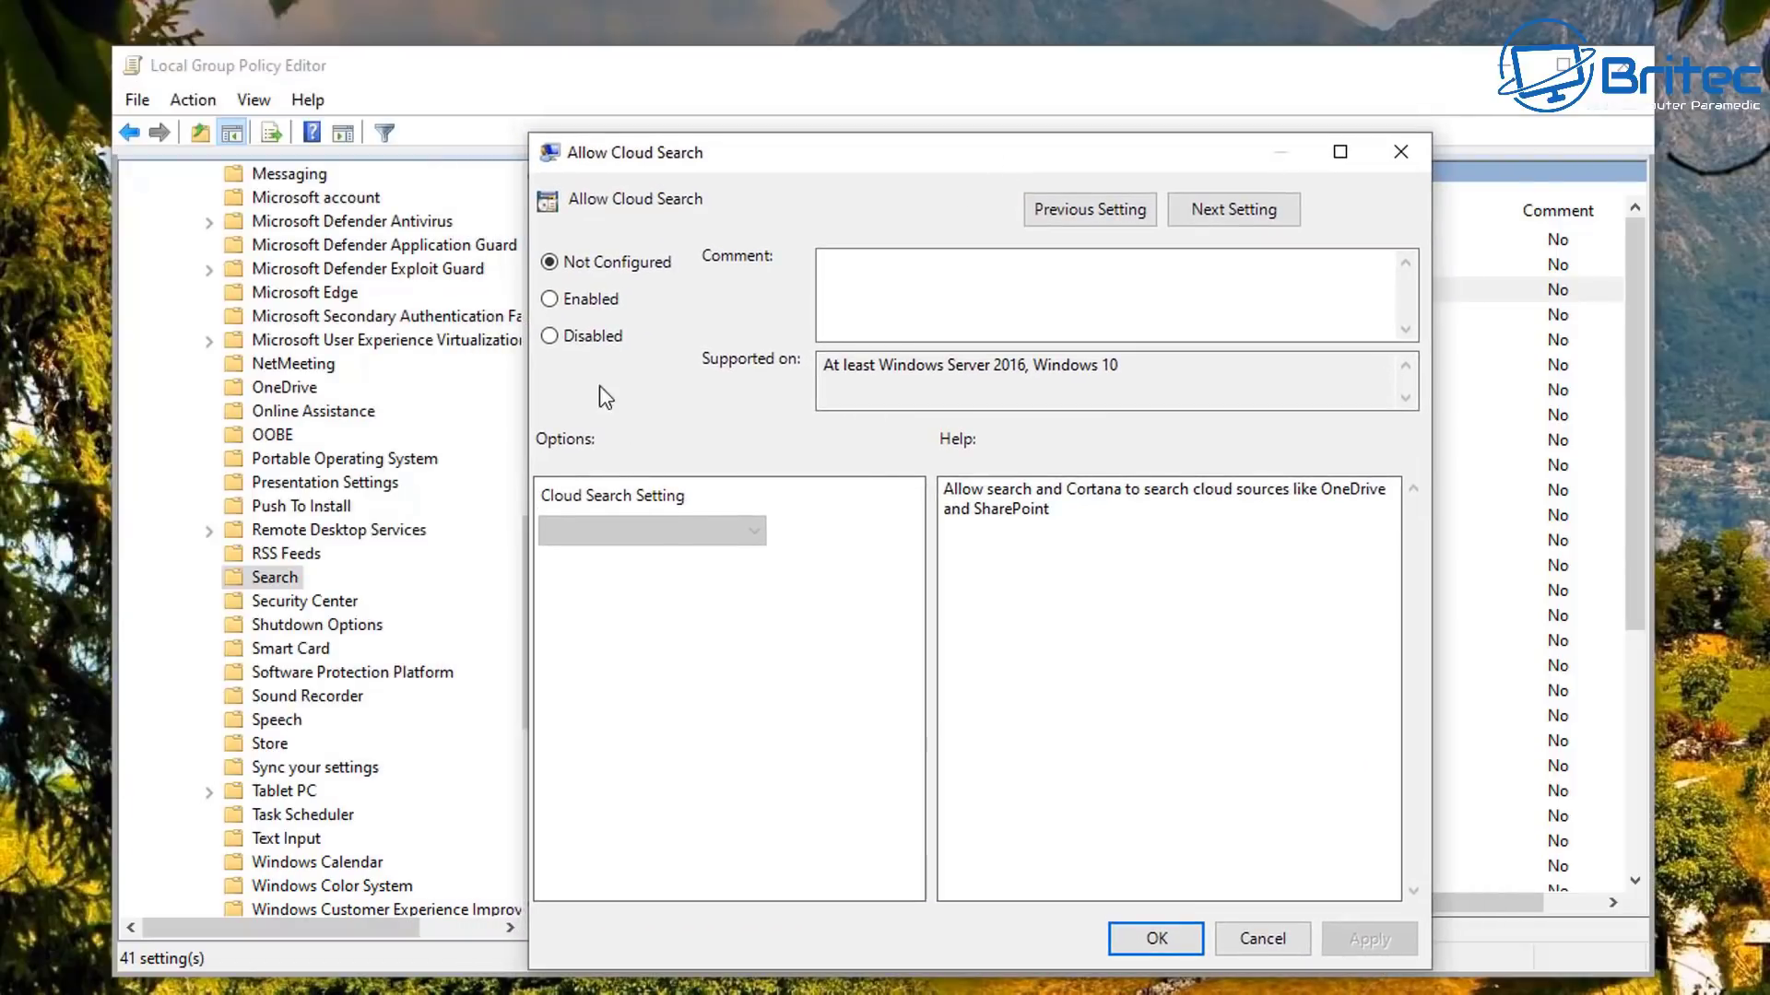
left_click(551, 335)
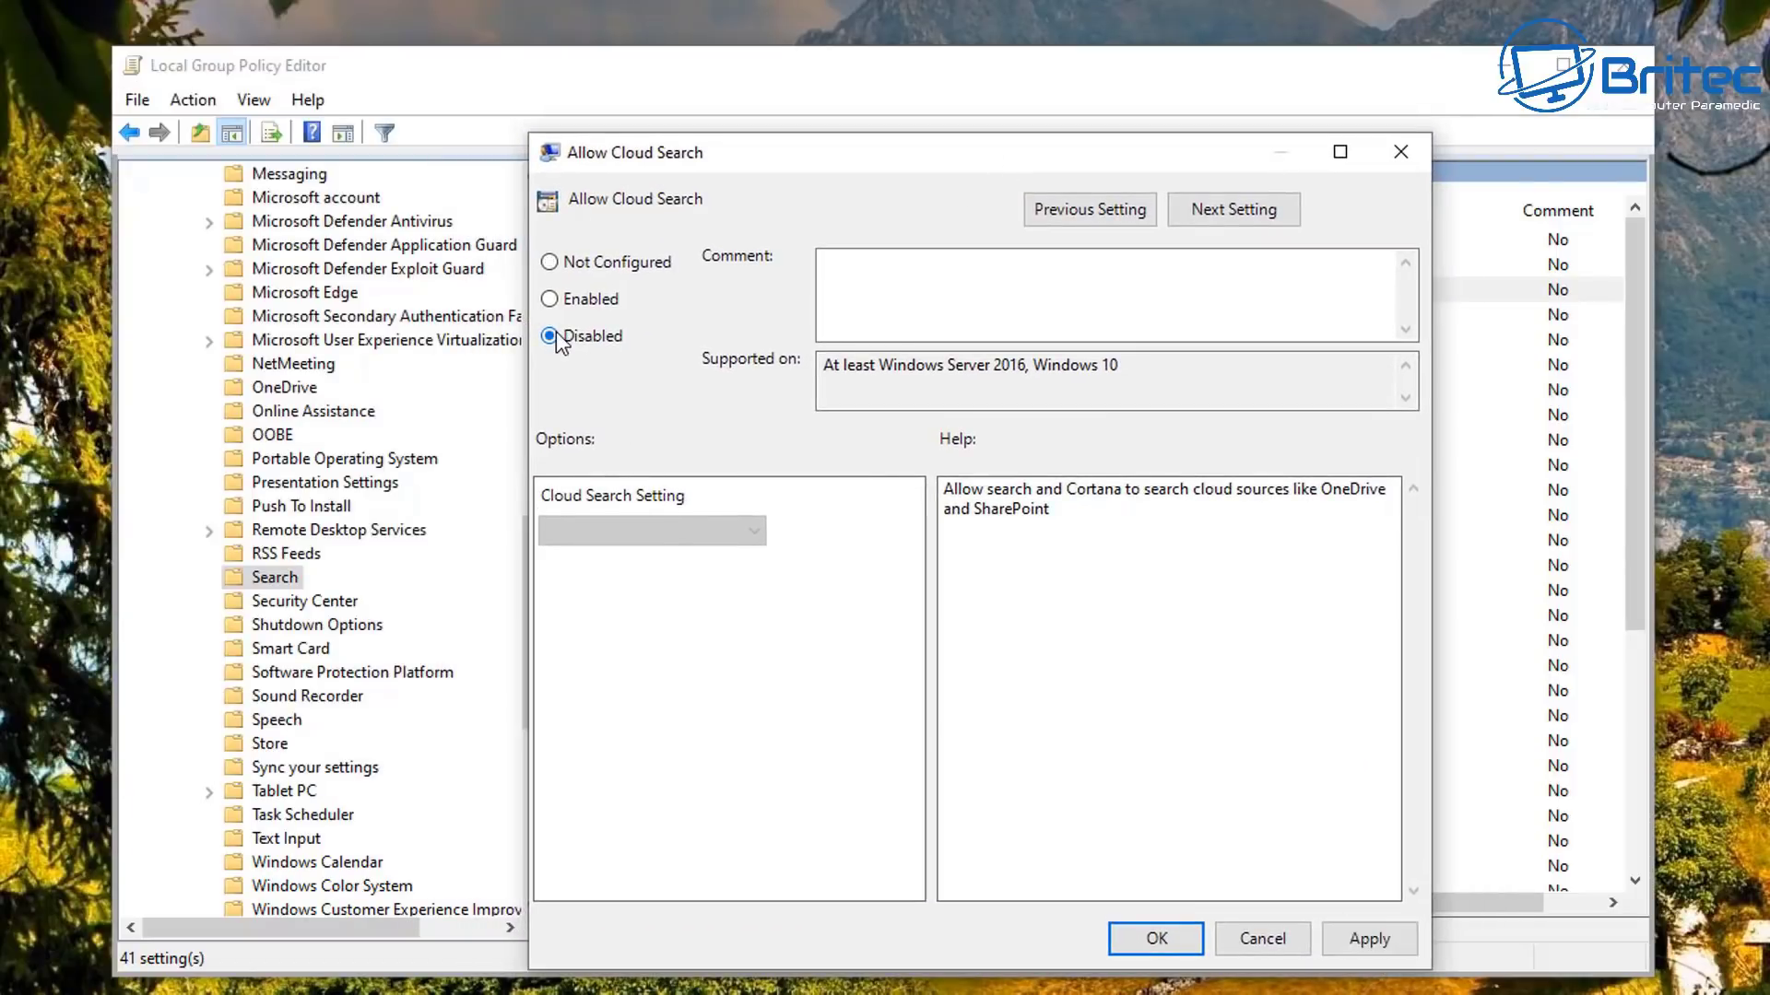
left_click(551, 298)
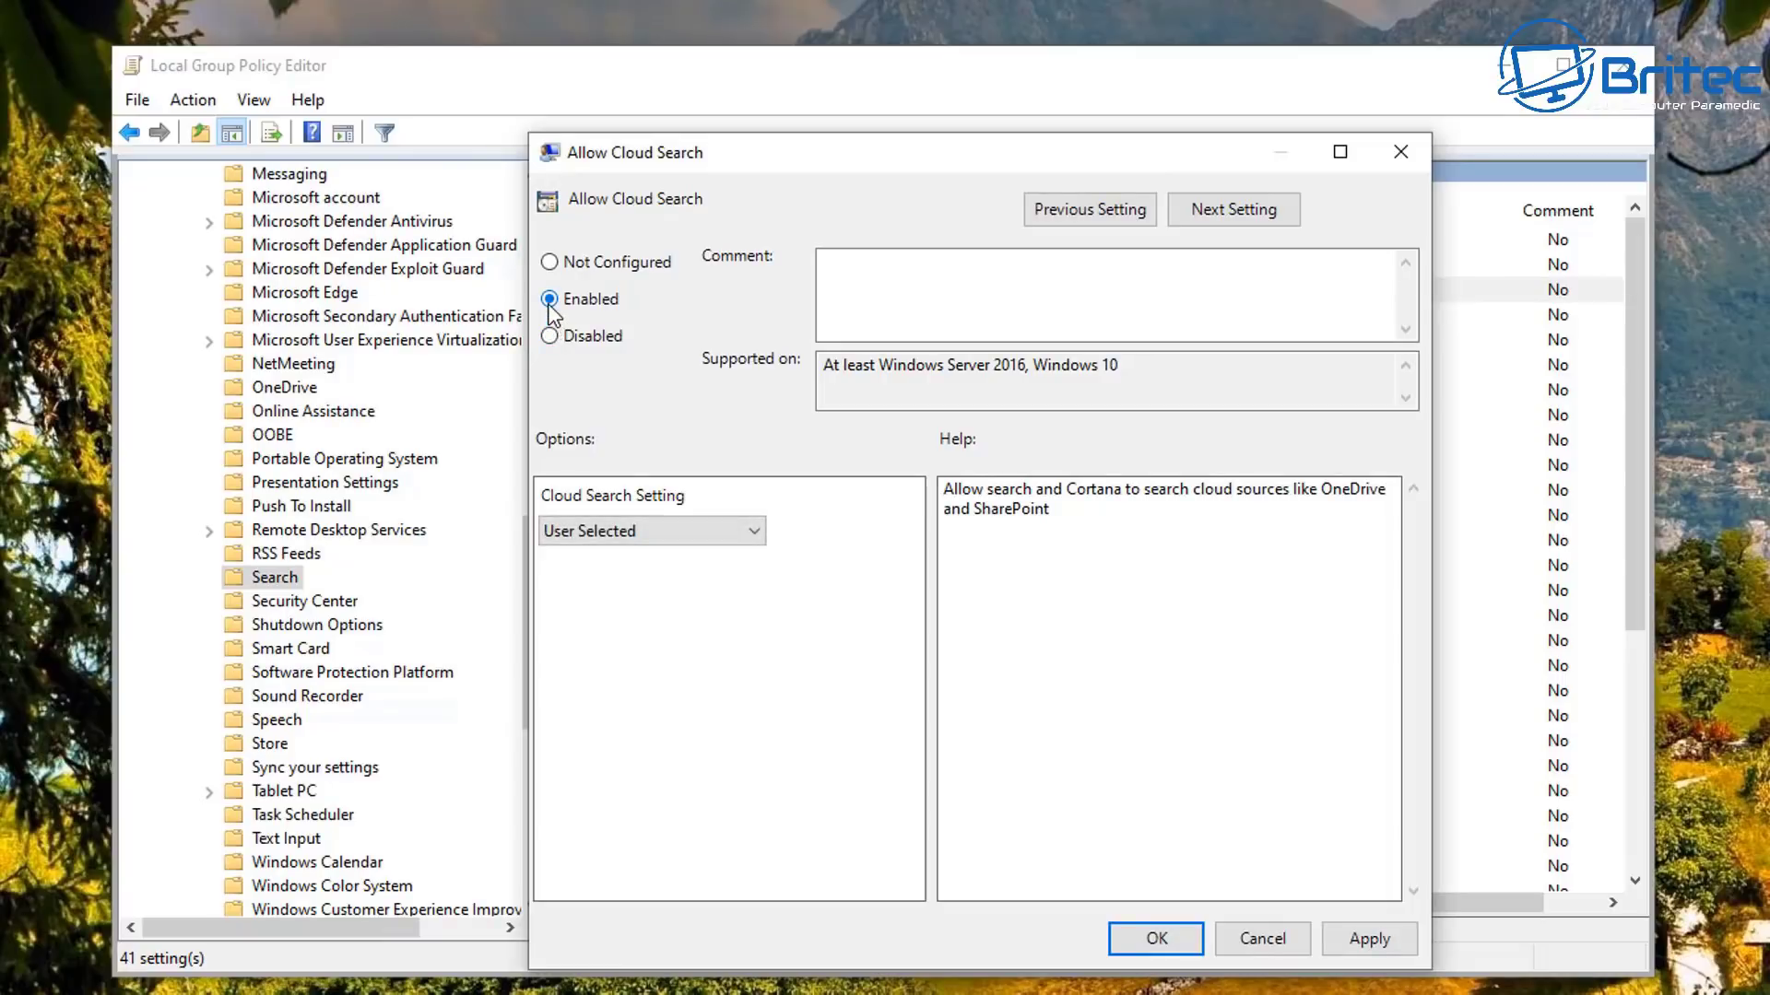
left_click(691, 533)
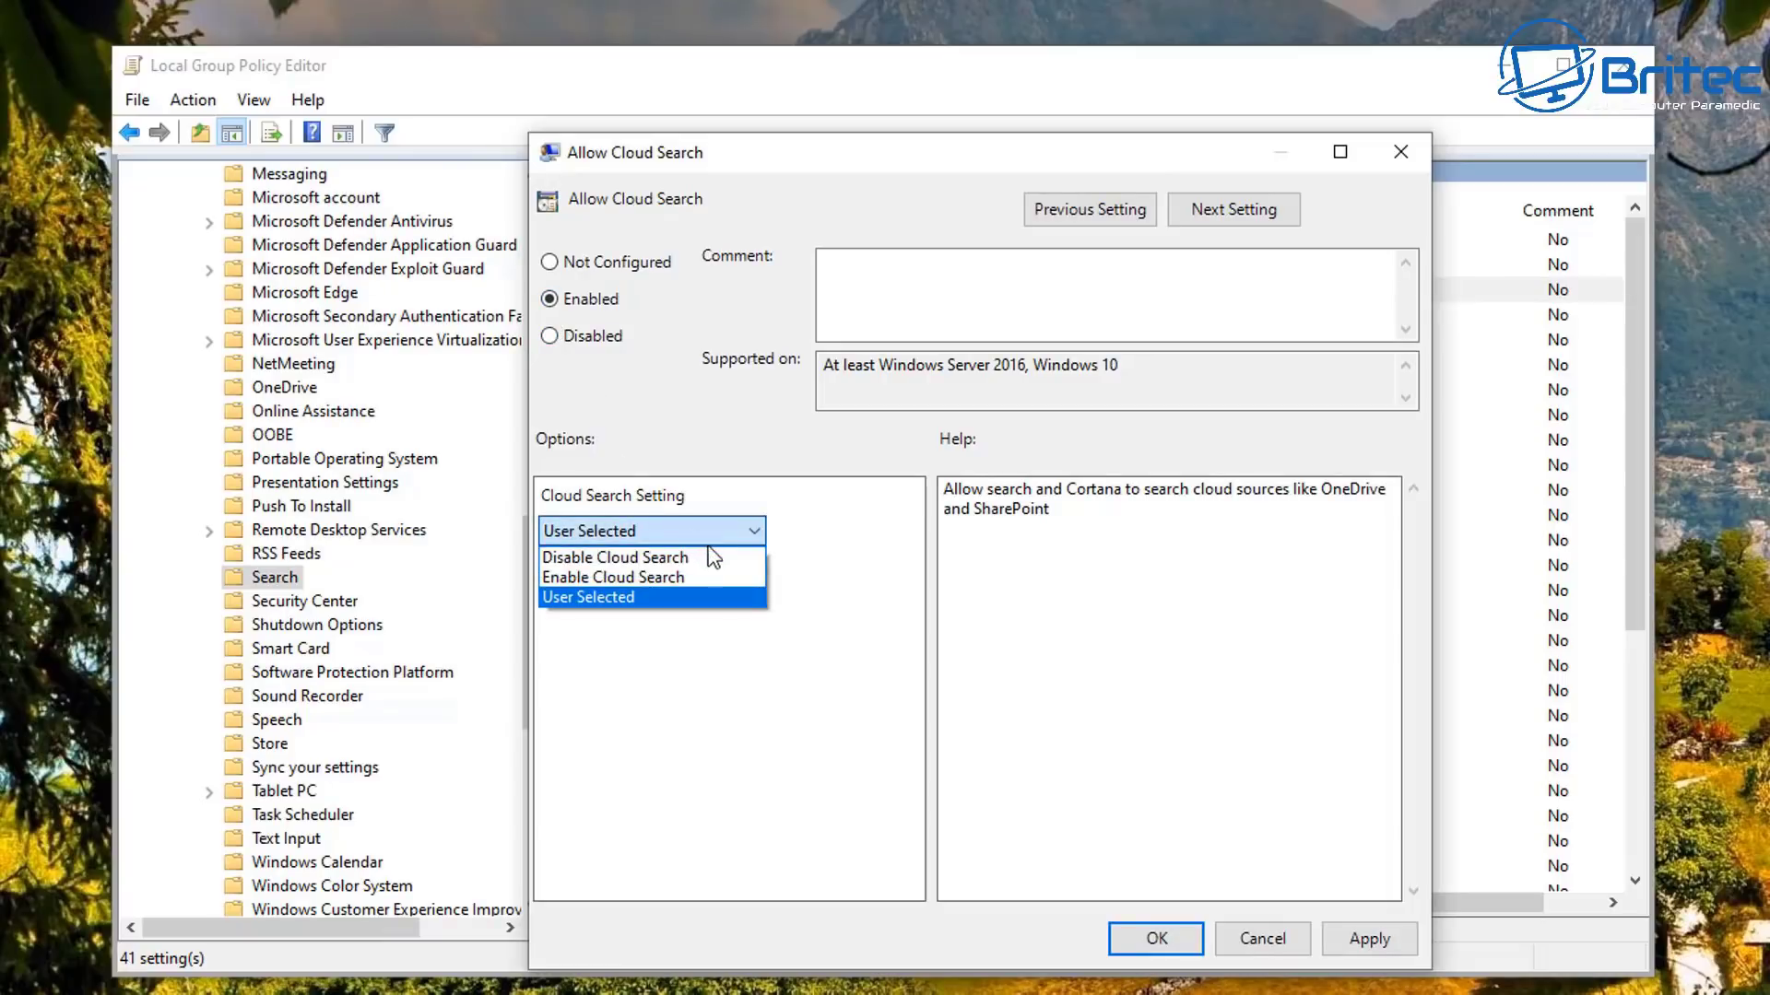
left_click(710, 556)
left_click(1370, 941)
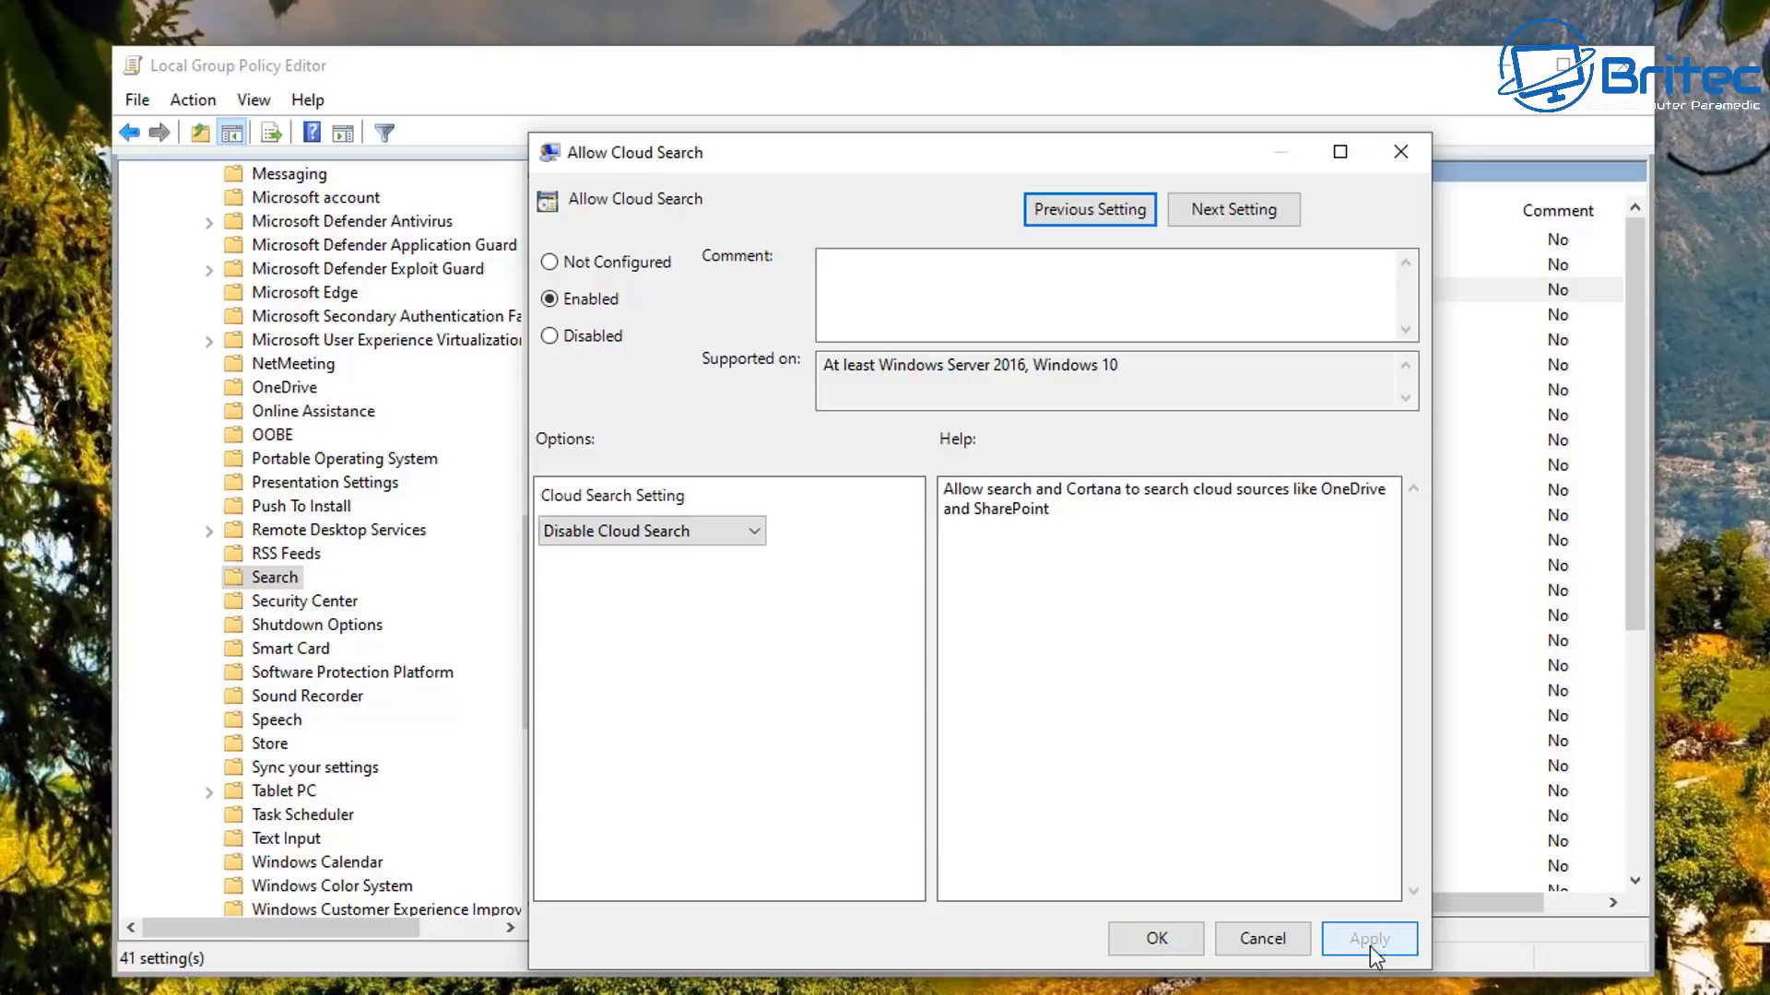
left_click(1143, 941)
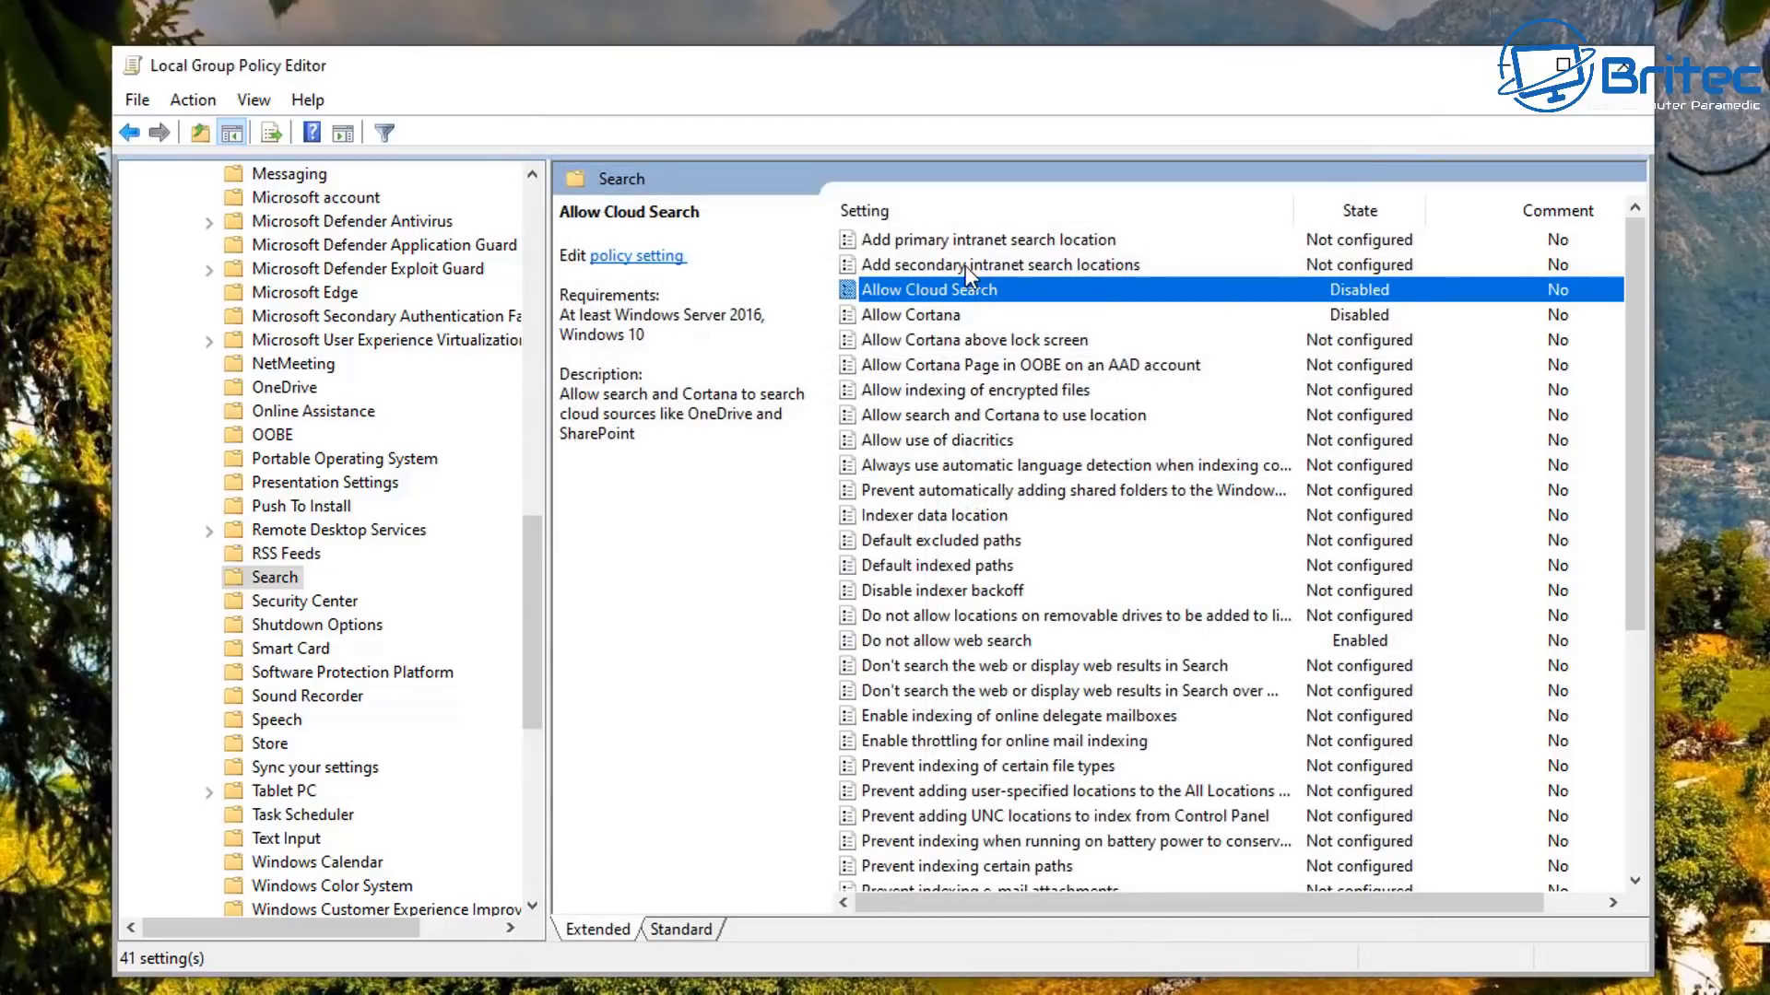
Set Allow Cortana above lock screen to Disabled and apply it
left_click(962, 343)
double_click(961, 348)
left_click_drag(514, 2, 1170, 164)
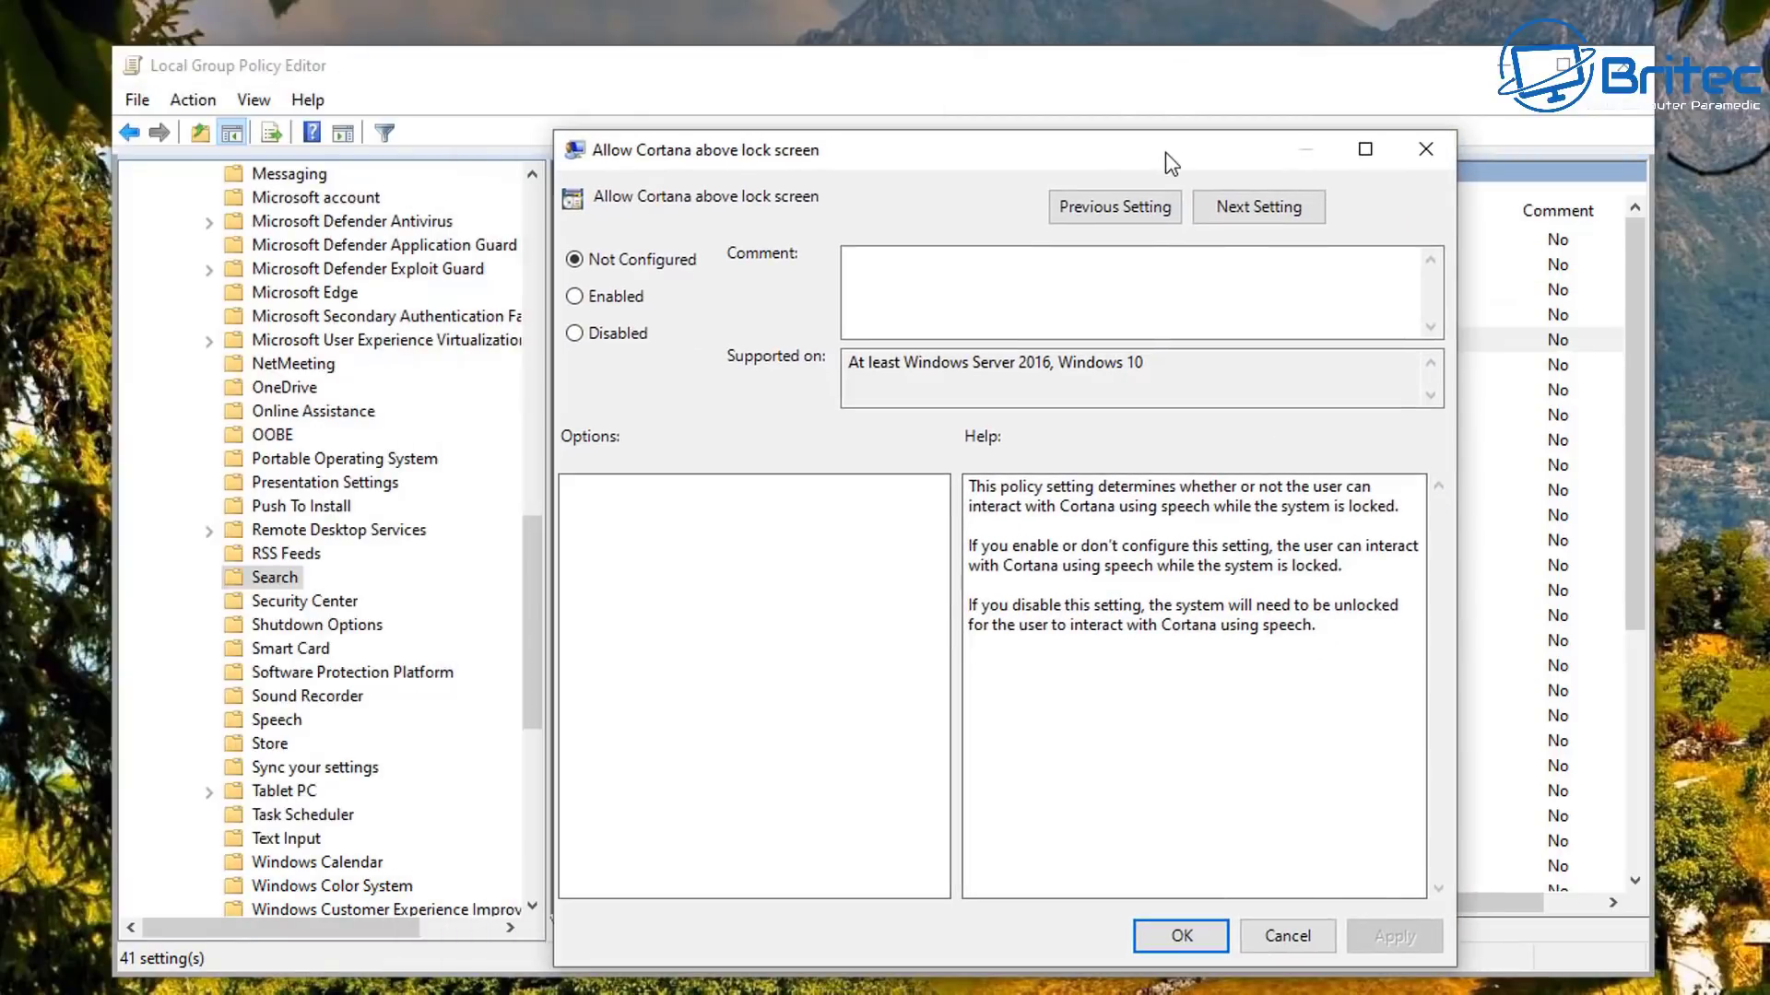
left_click(576, 335)
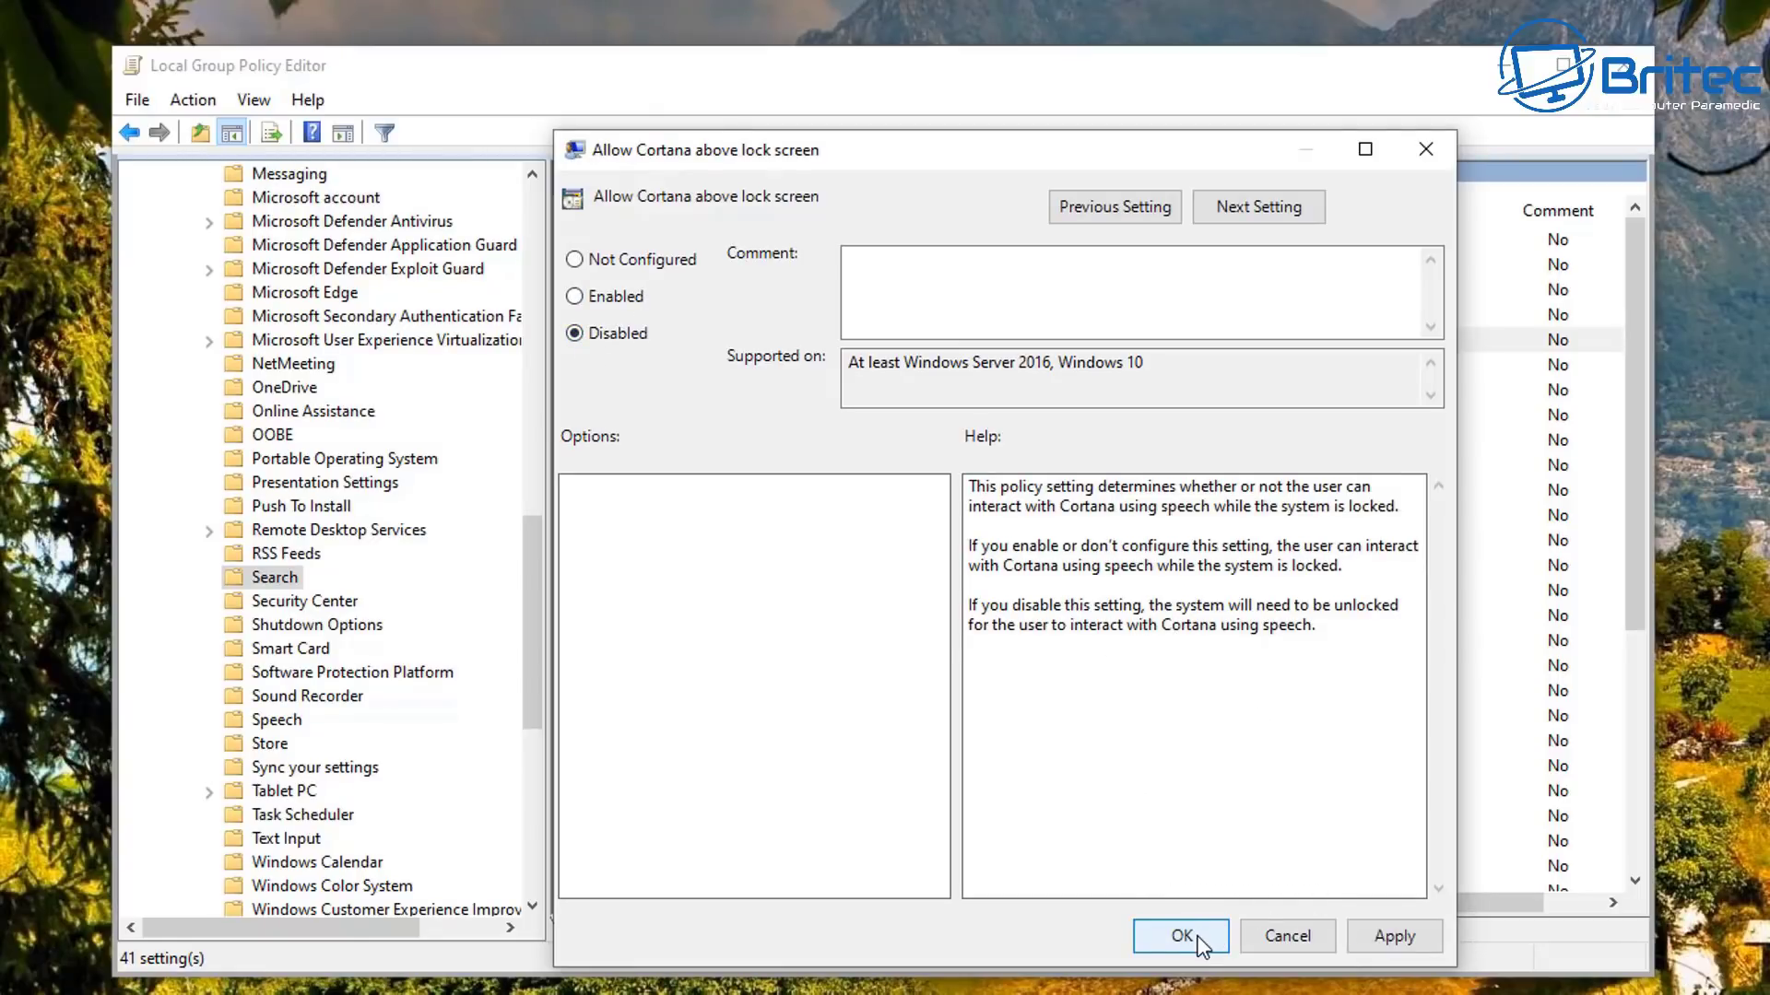
left_click(1388, 944)
left_click(1173, 937)
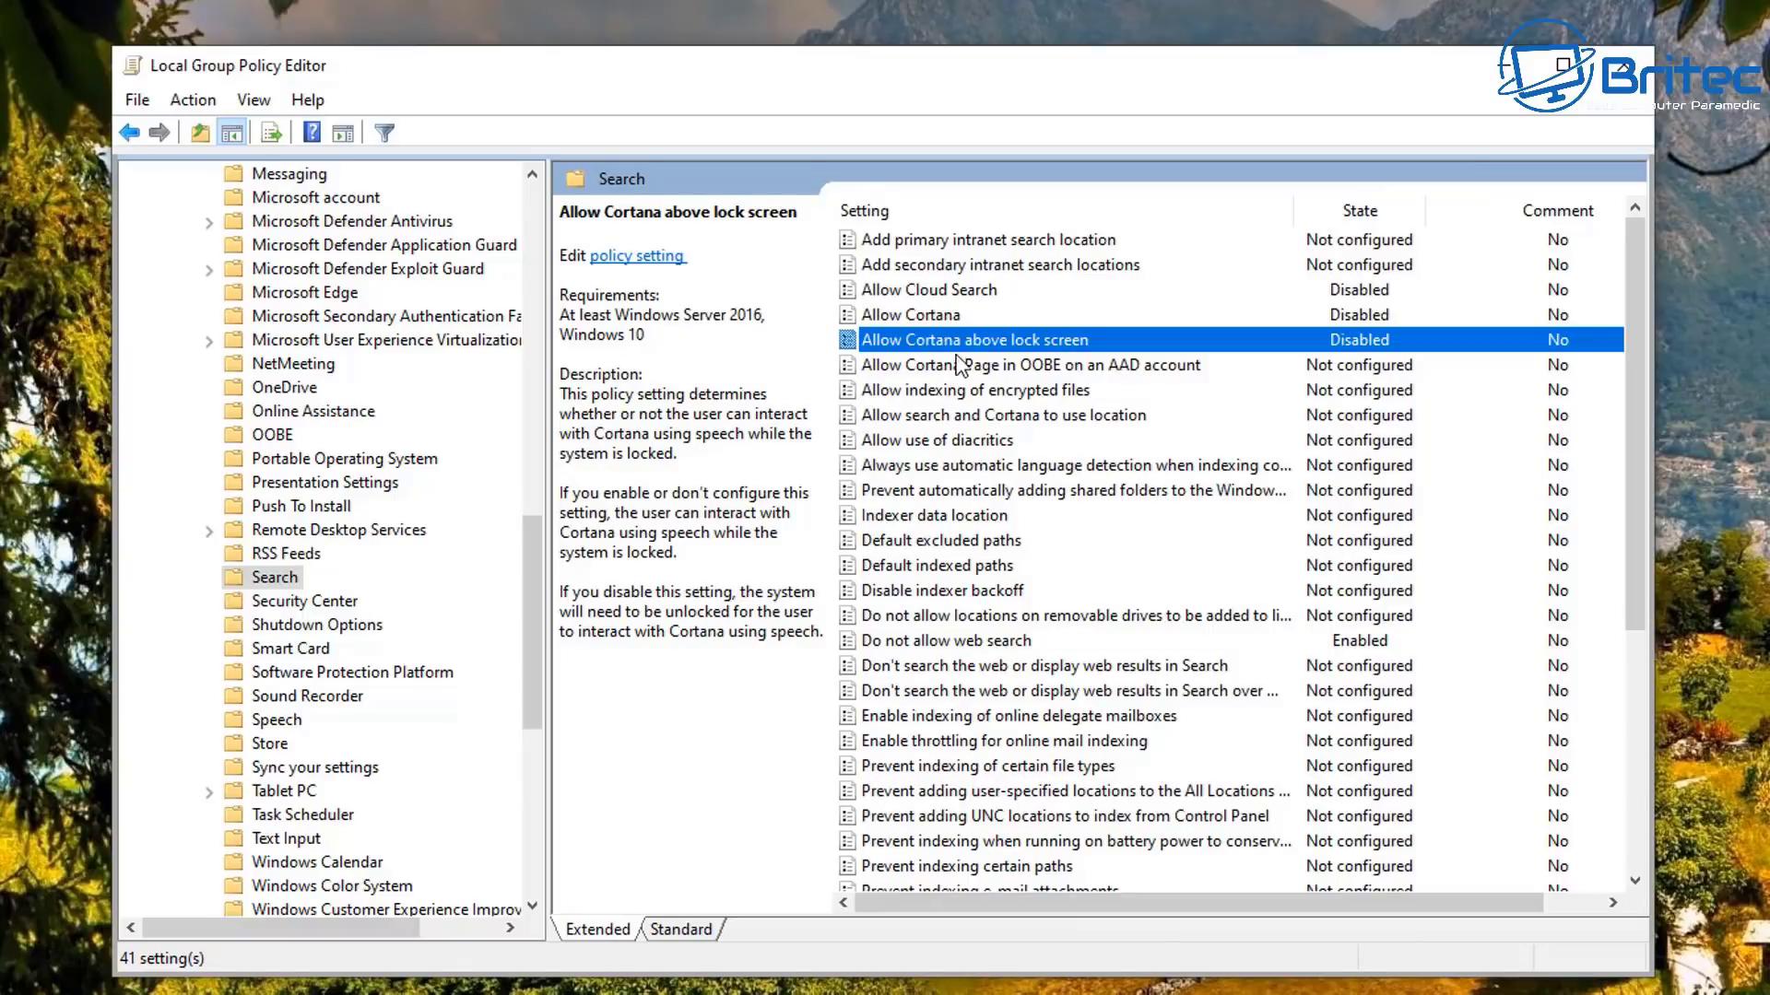
Enable Allow Cortana Page in OOBE with Disable Cortana Page in AAD selected
left_click(1052, 369)
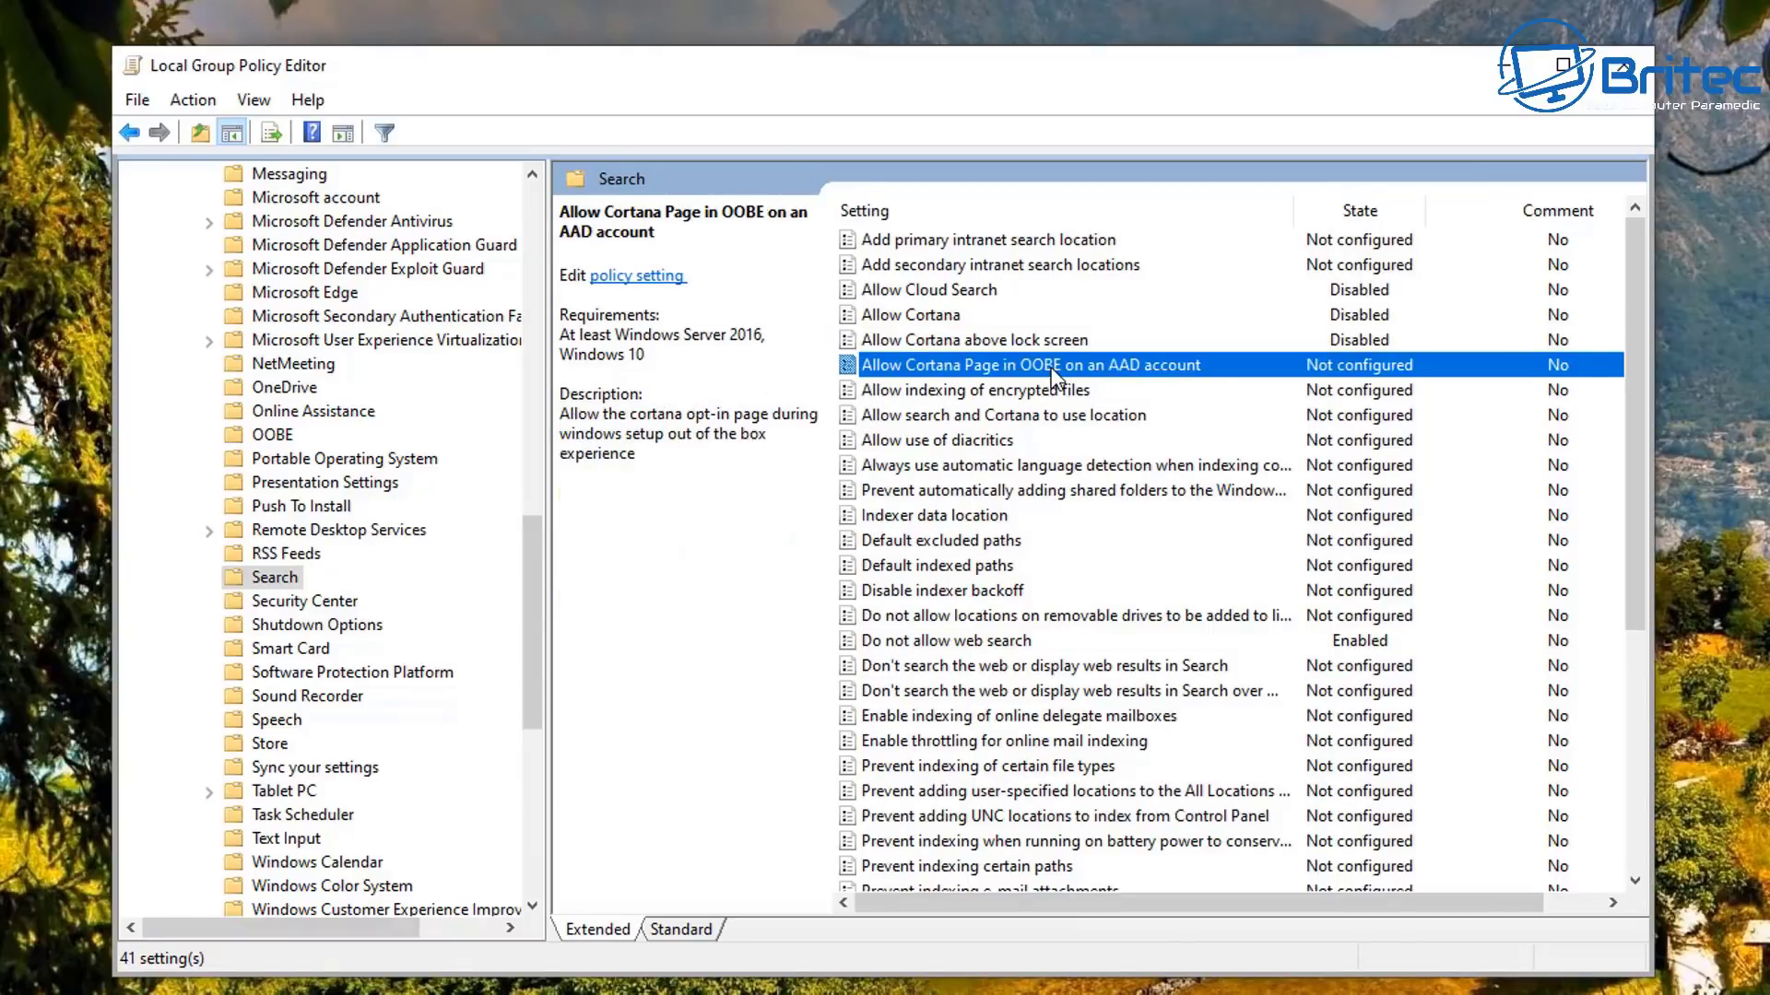
double_click(1052, 368)
left_click_drag(360, 18, 1038, 151)
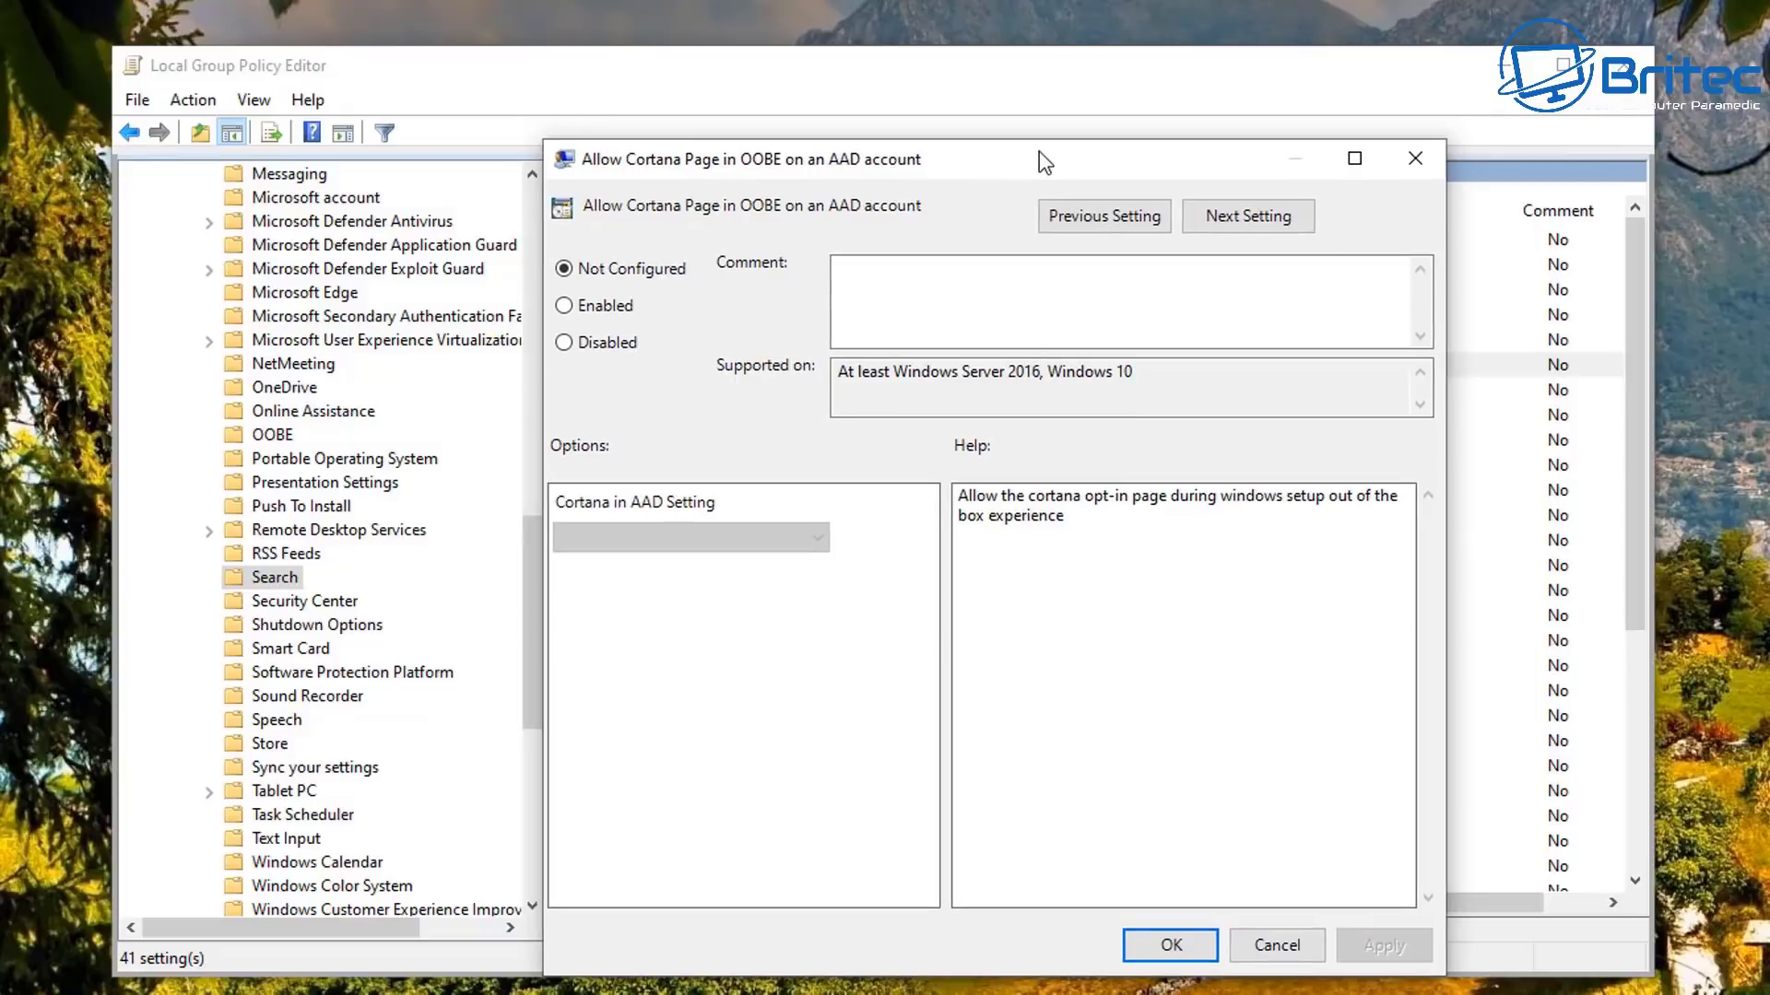
left_click(571, 306)
left_click(805, 540)
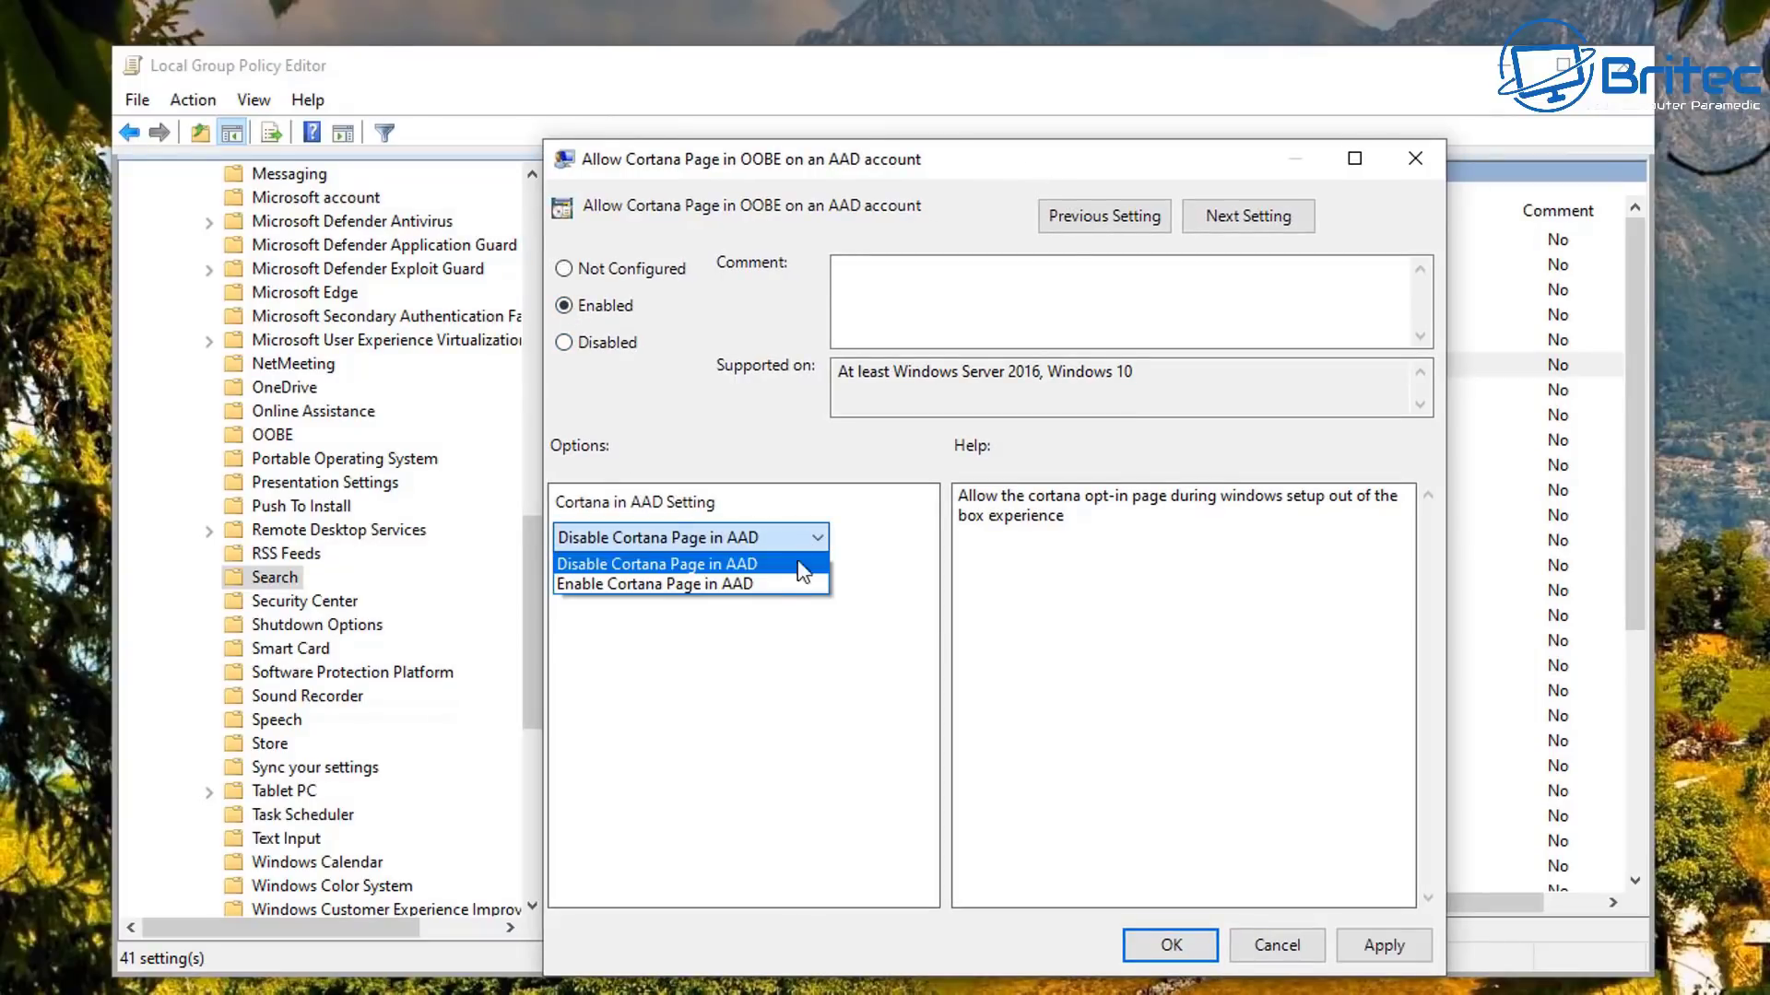
left_click(774, 563)
left_click(1383, 946)
left_click(1167, 946)
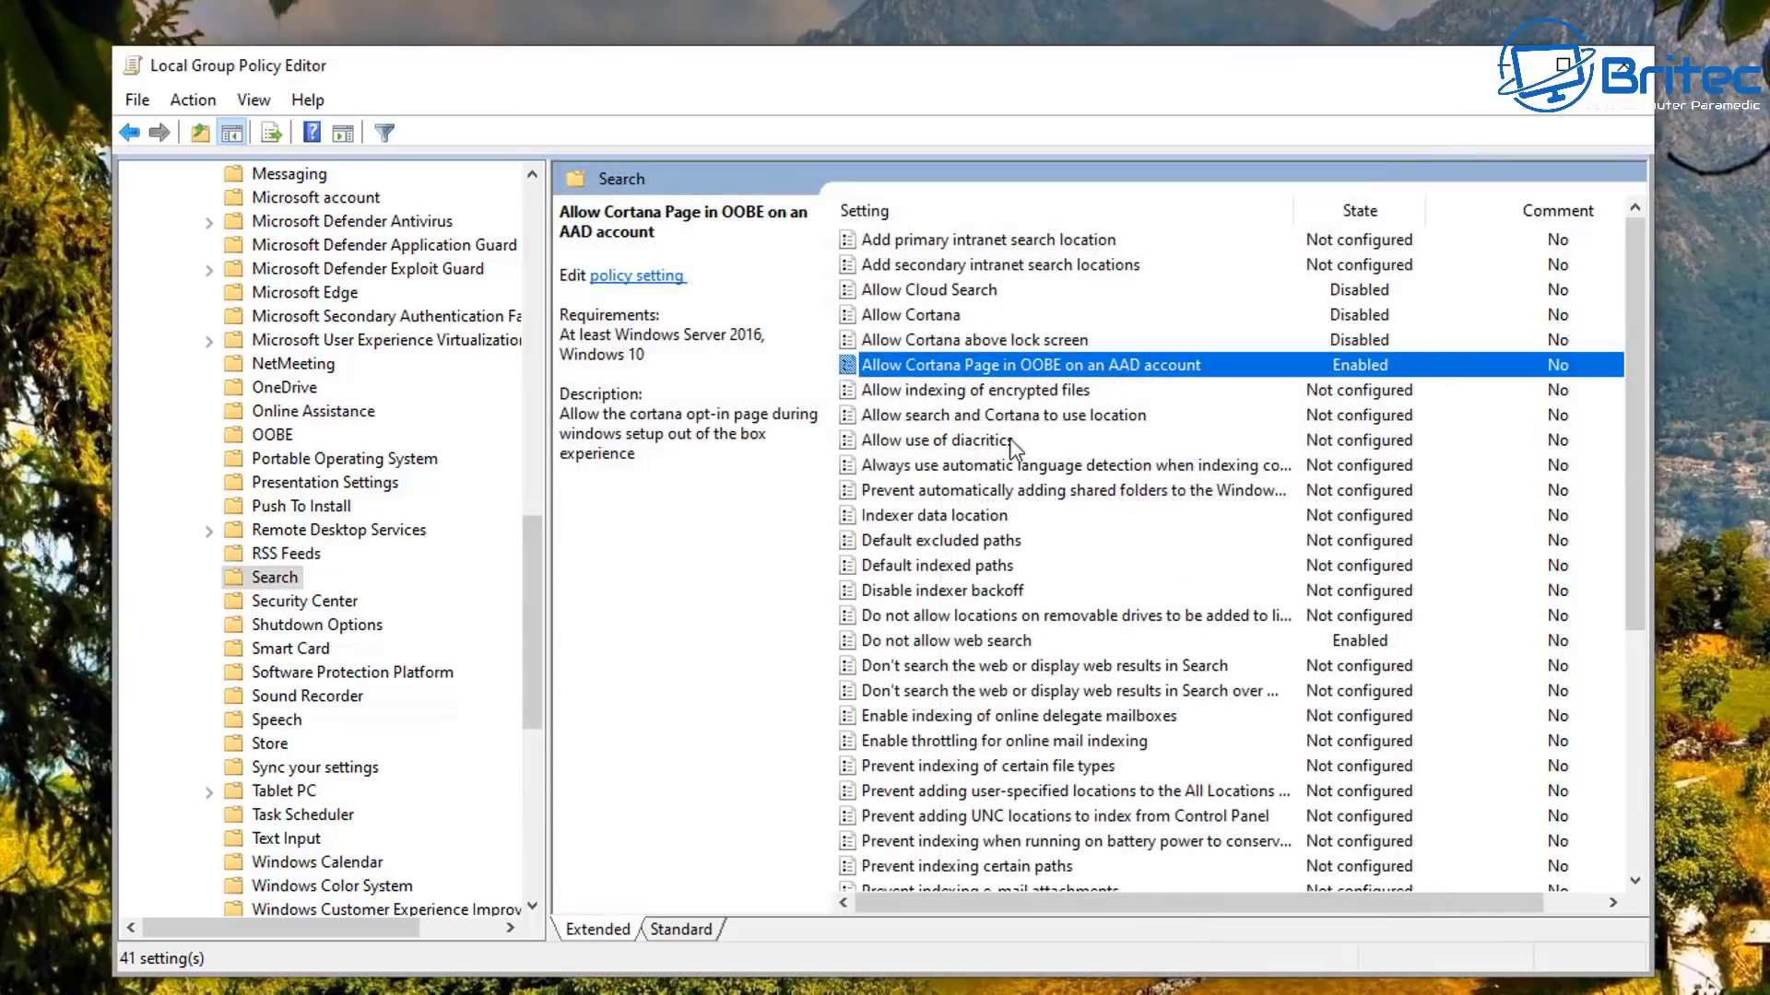
Set Allow search and Cortana to use location to Disabled and apply it
left_click(1041, 424)
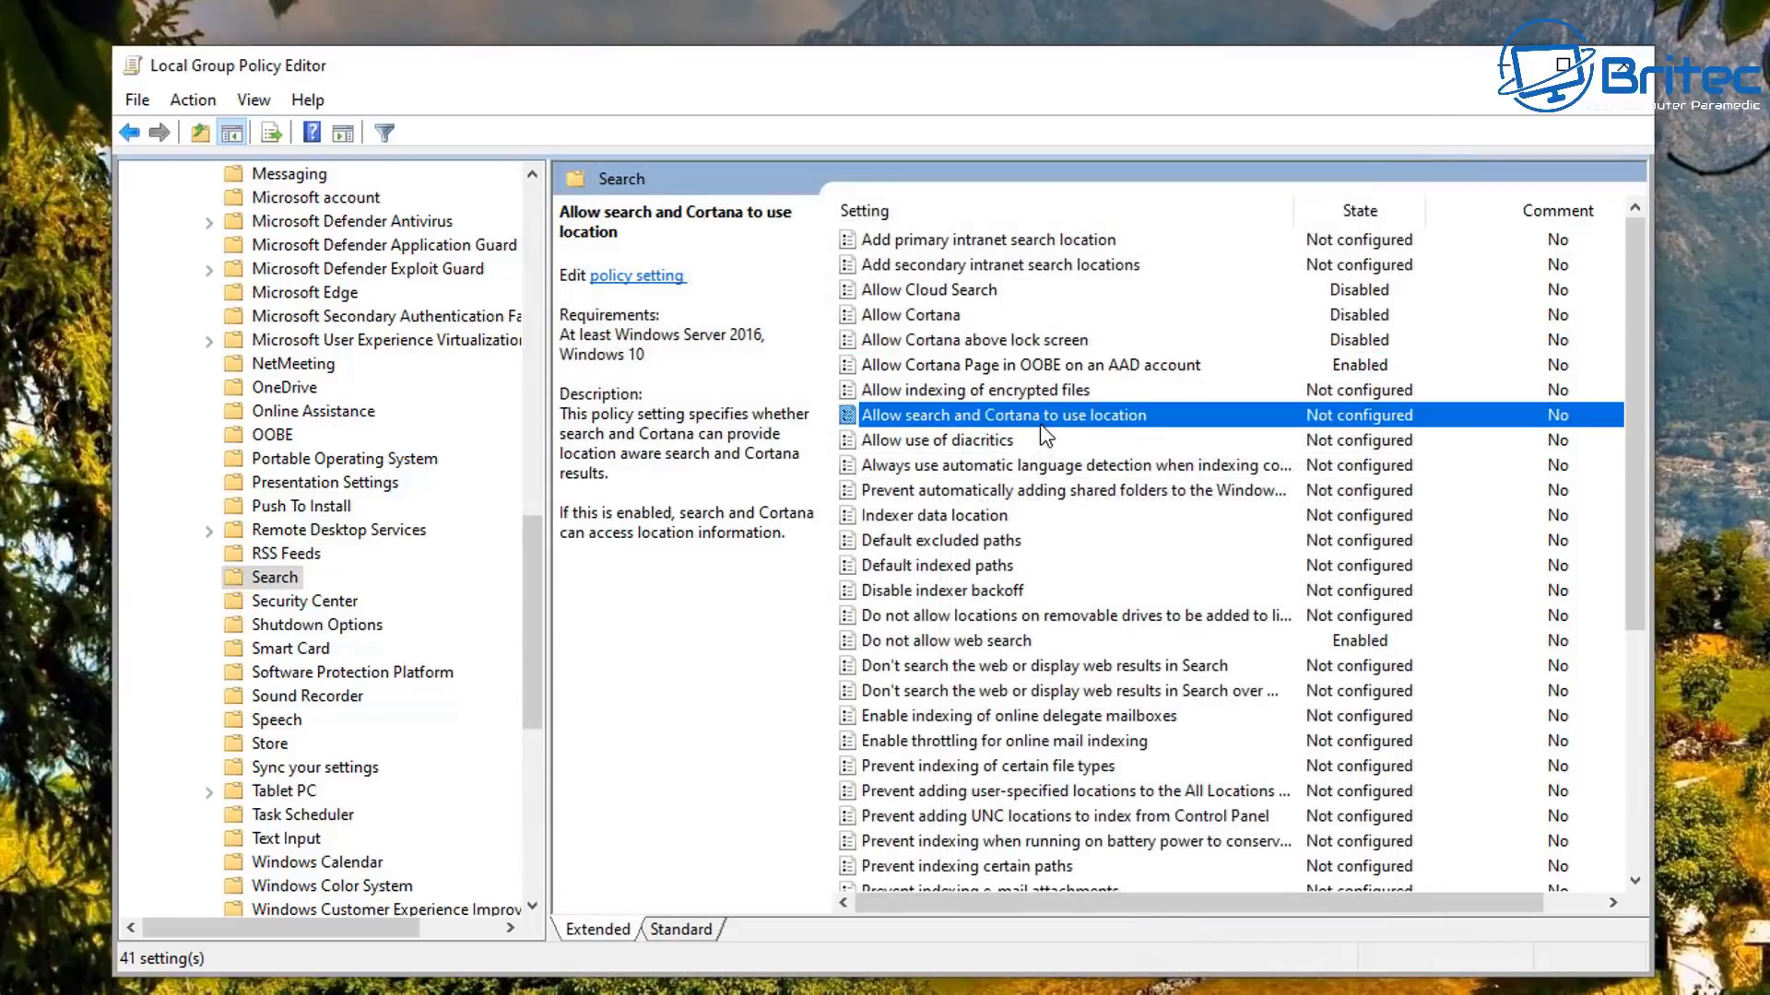
double_click(1040, 424)
left_click_drag(545, 102, 1184, 171)
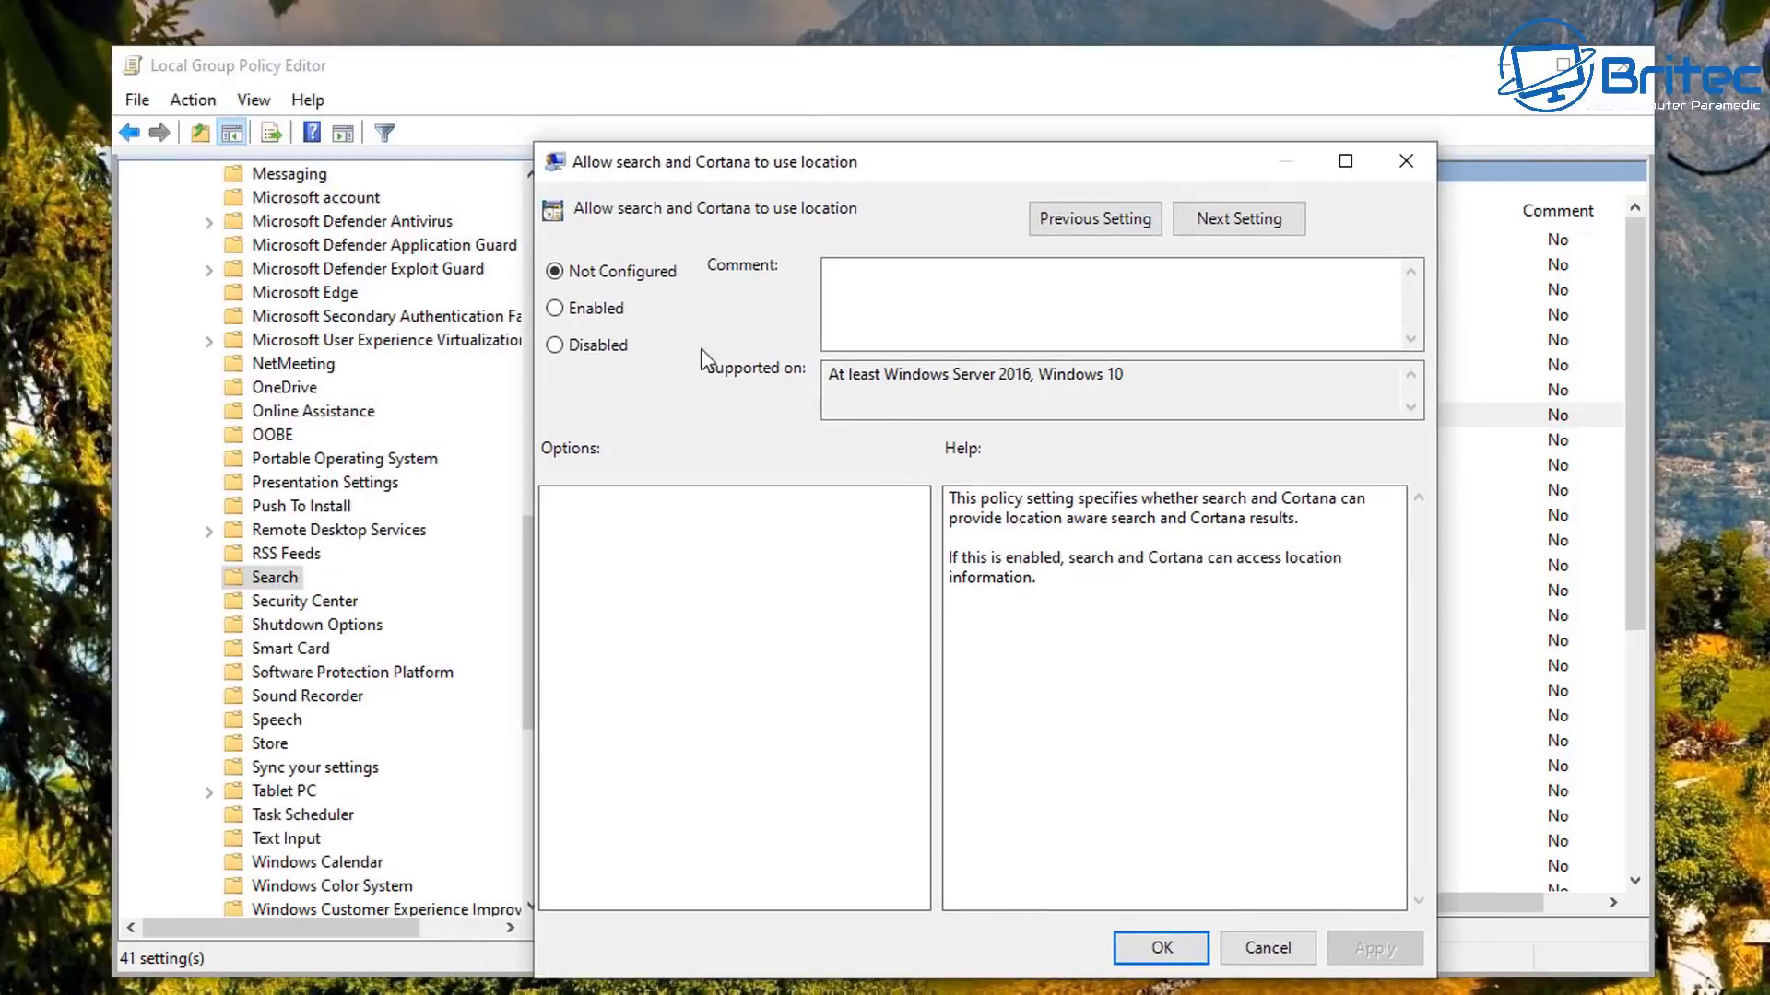
left_click(564, 348)
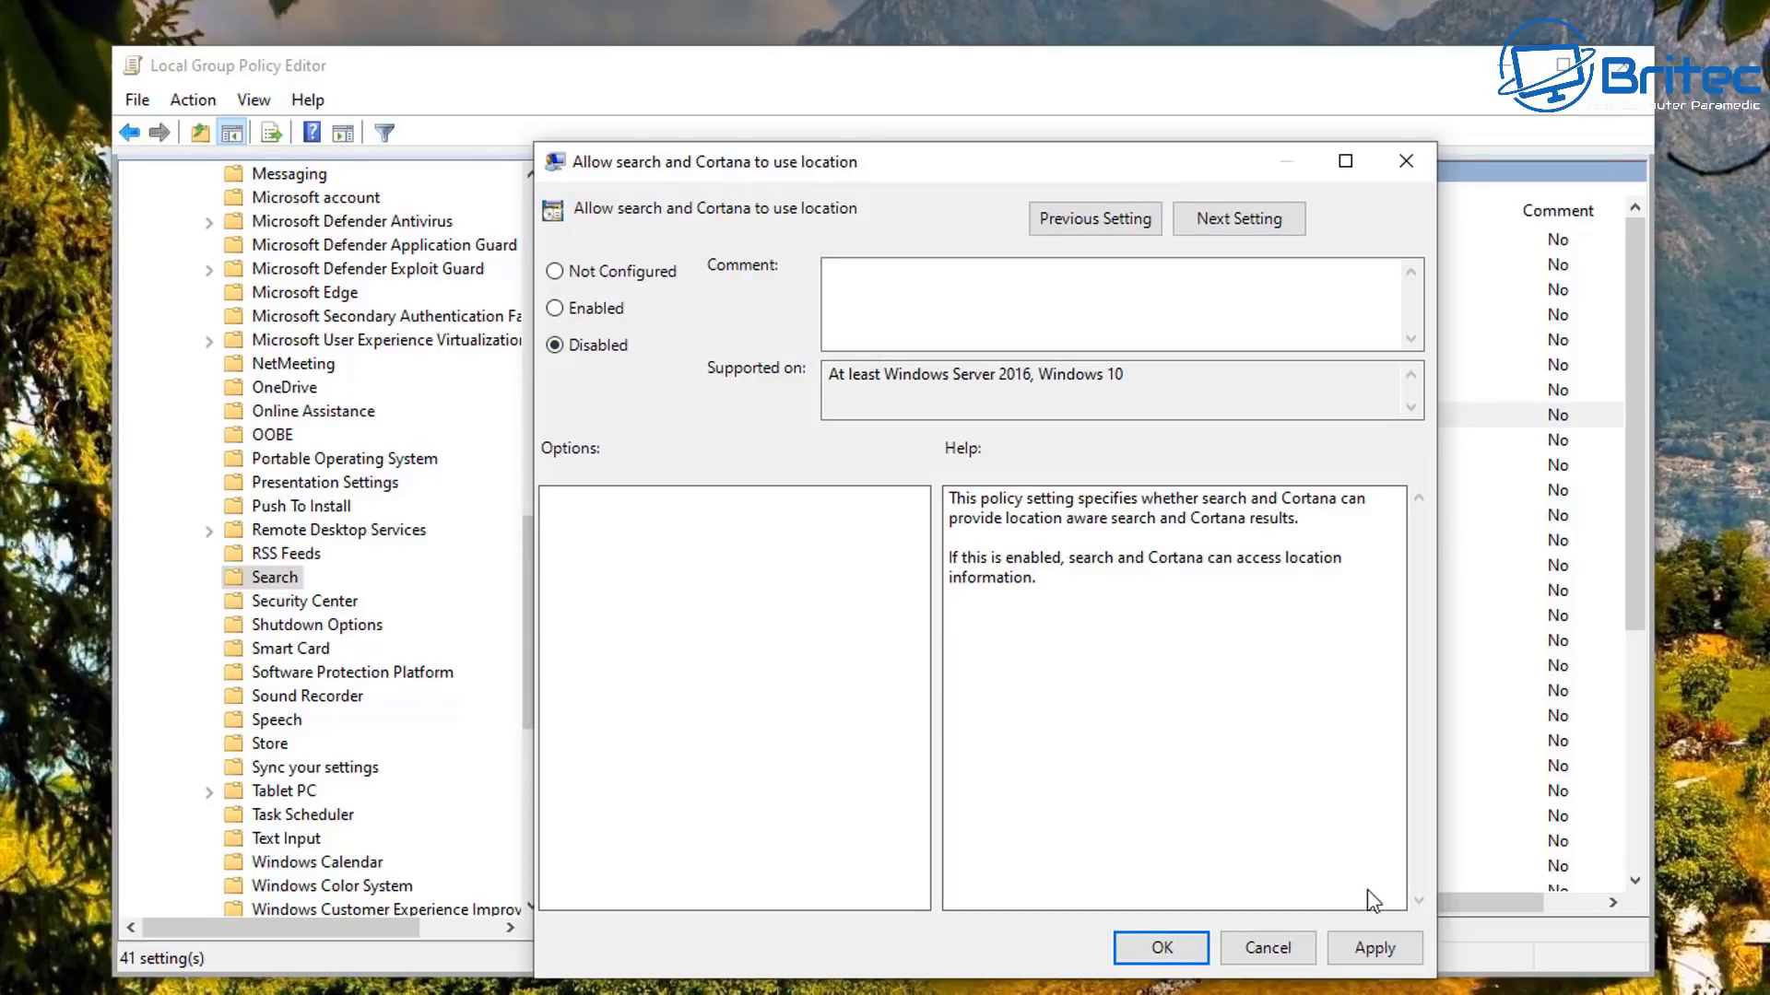
left_click(1374, 949)
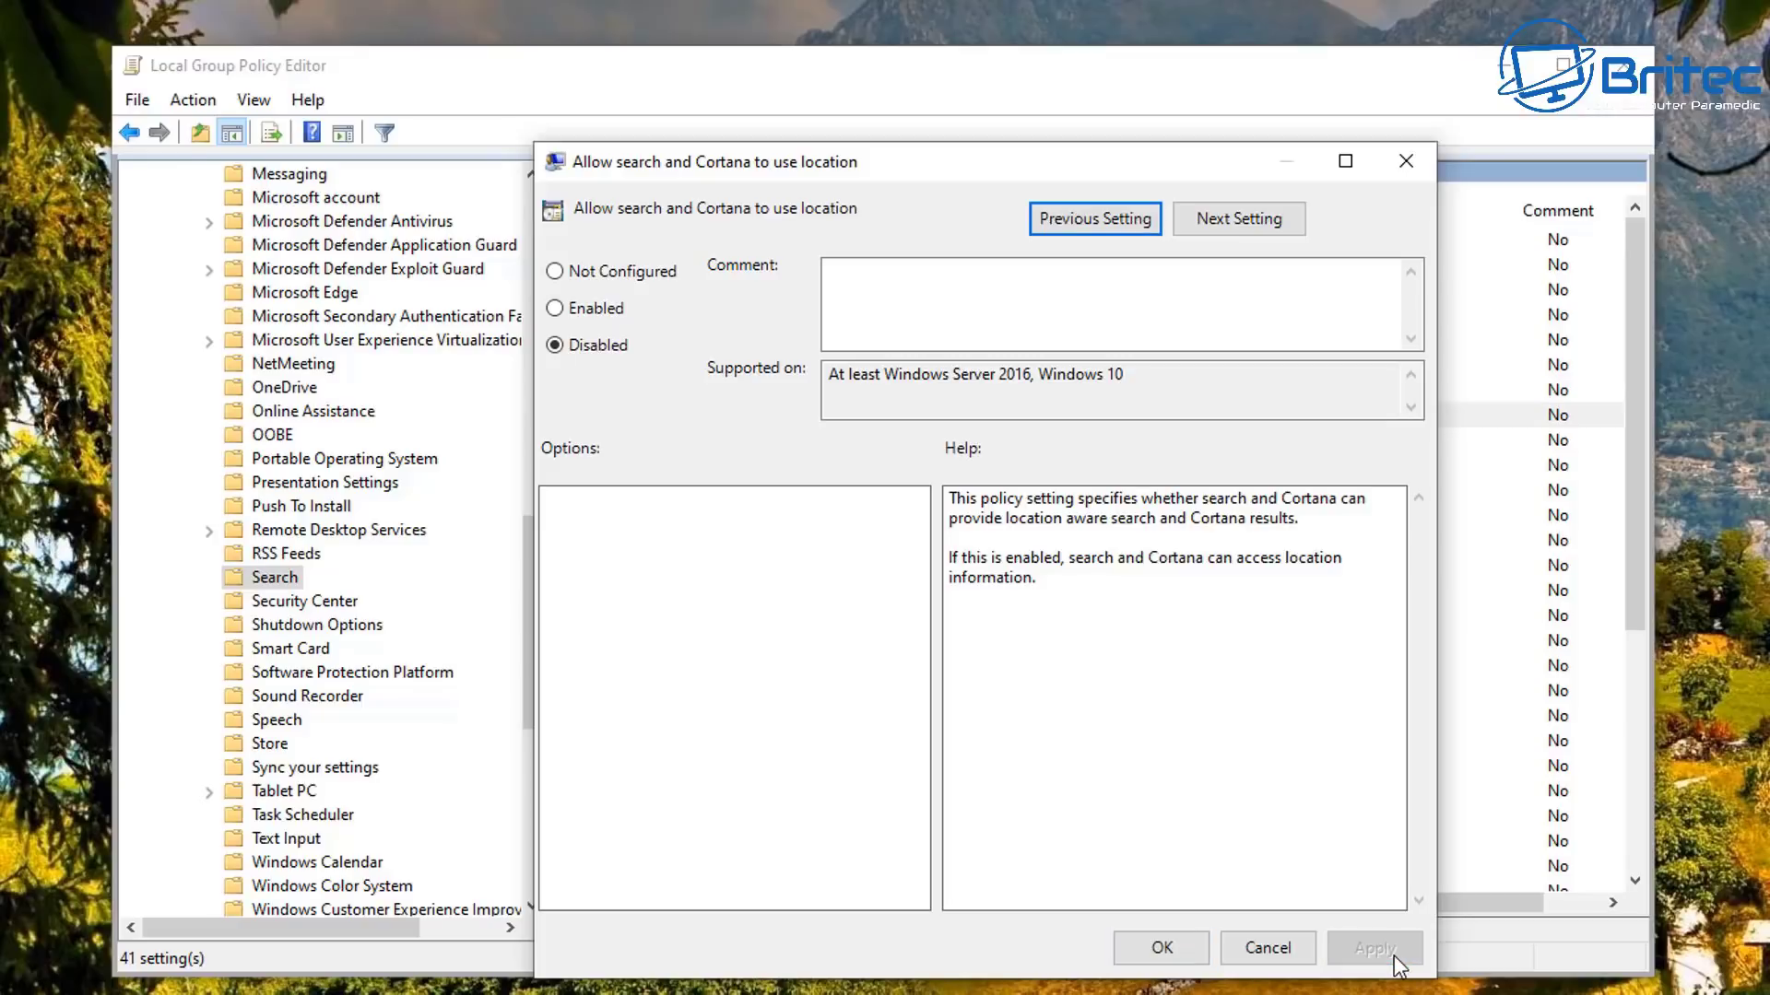
left_click(1162, 949)
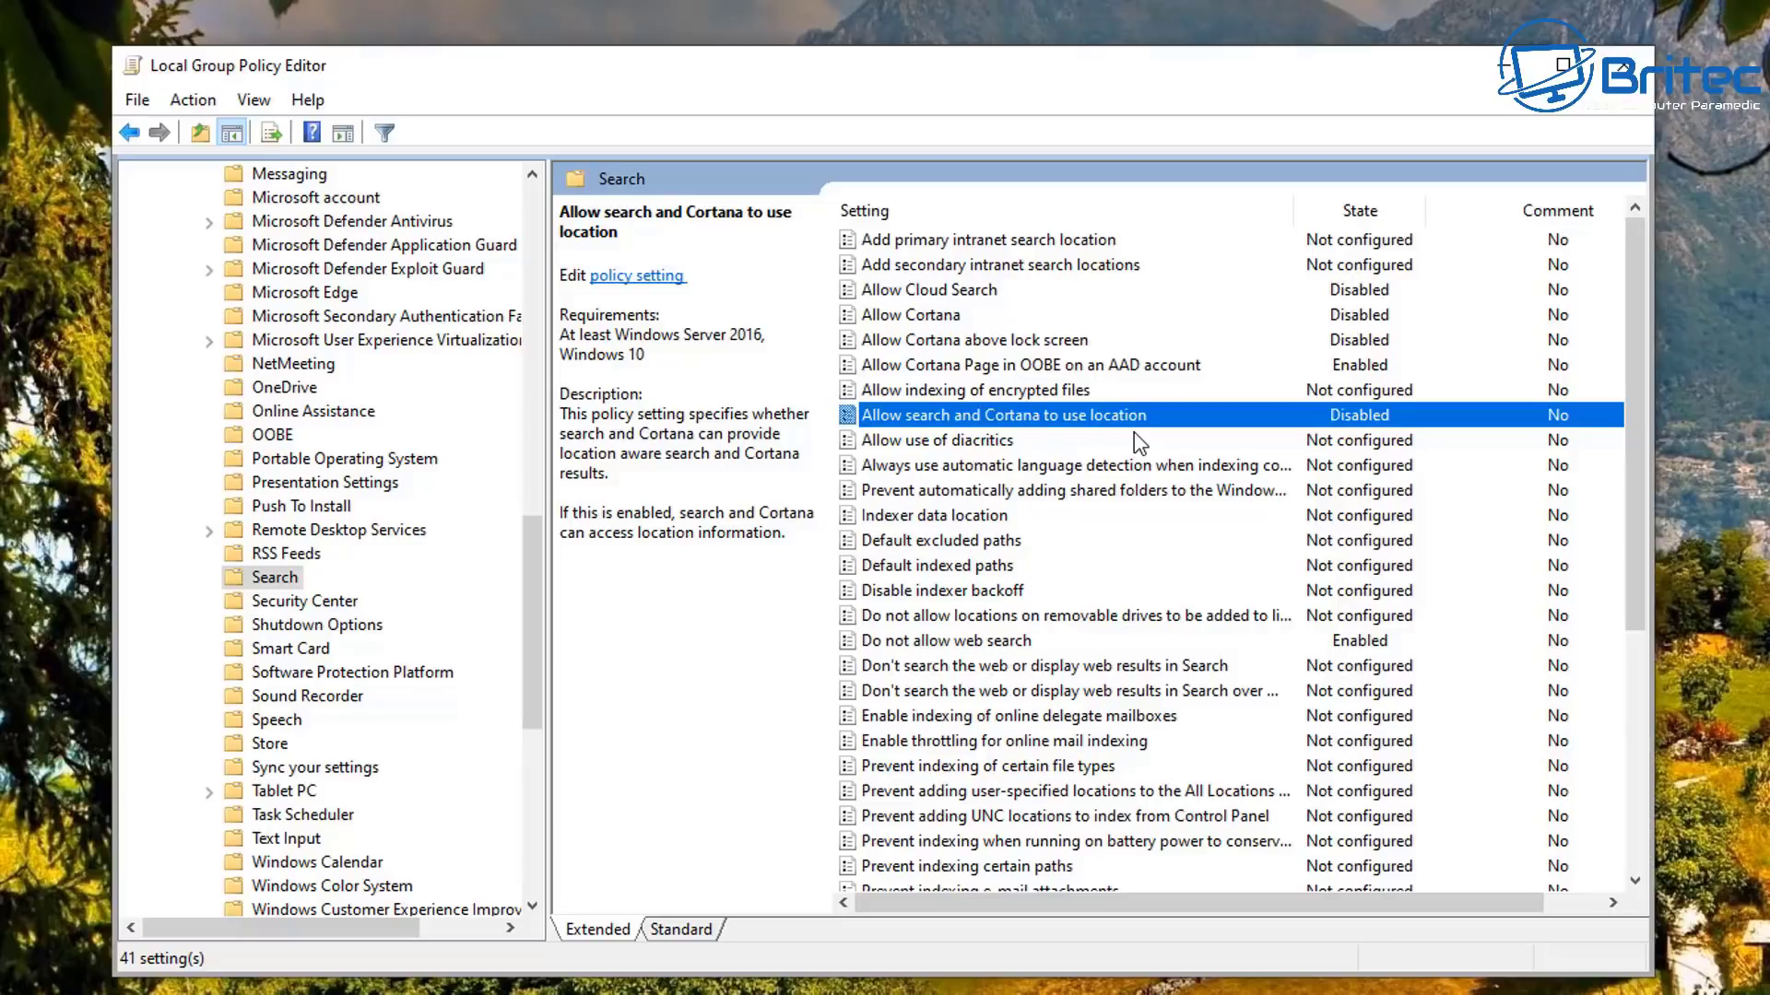
Choose Disabled for 'Don't search the web or display web results in Search' and apply
left_click(1115, 668)
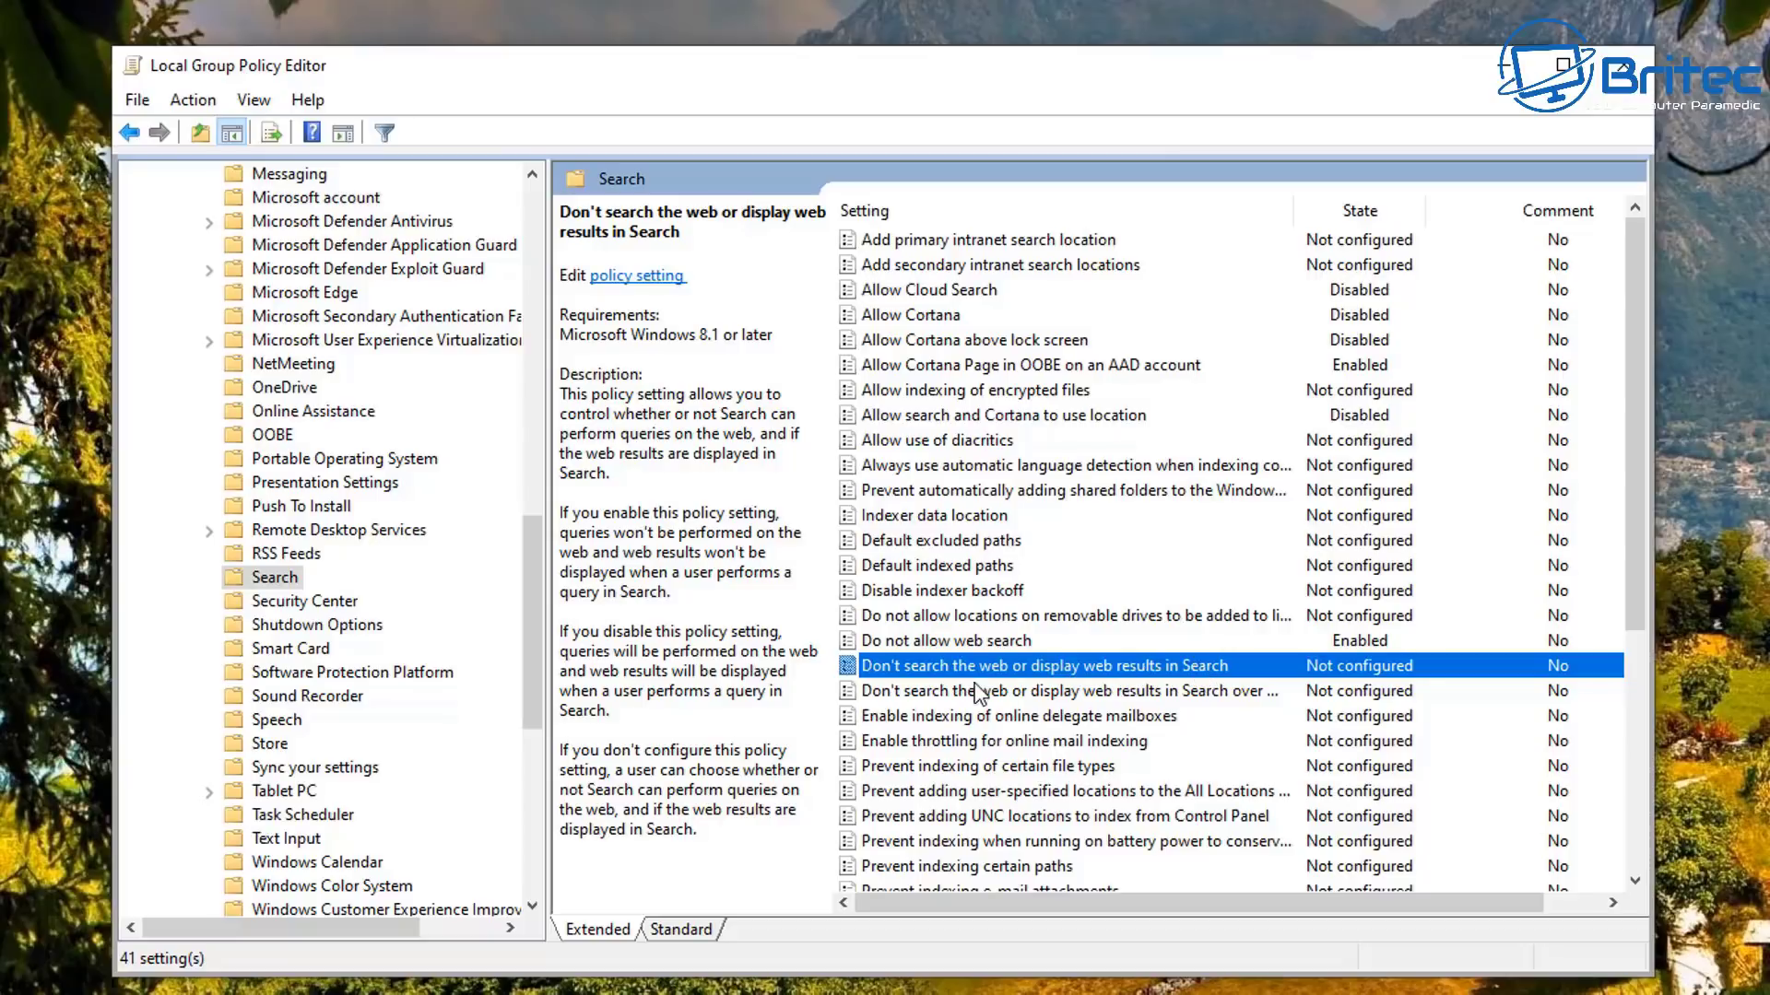
left_click(1051, 692)
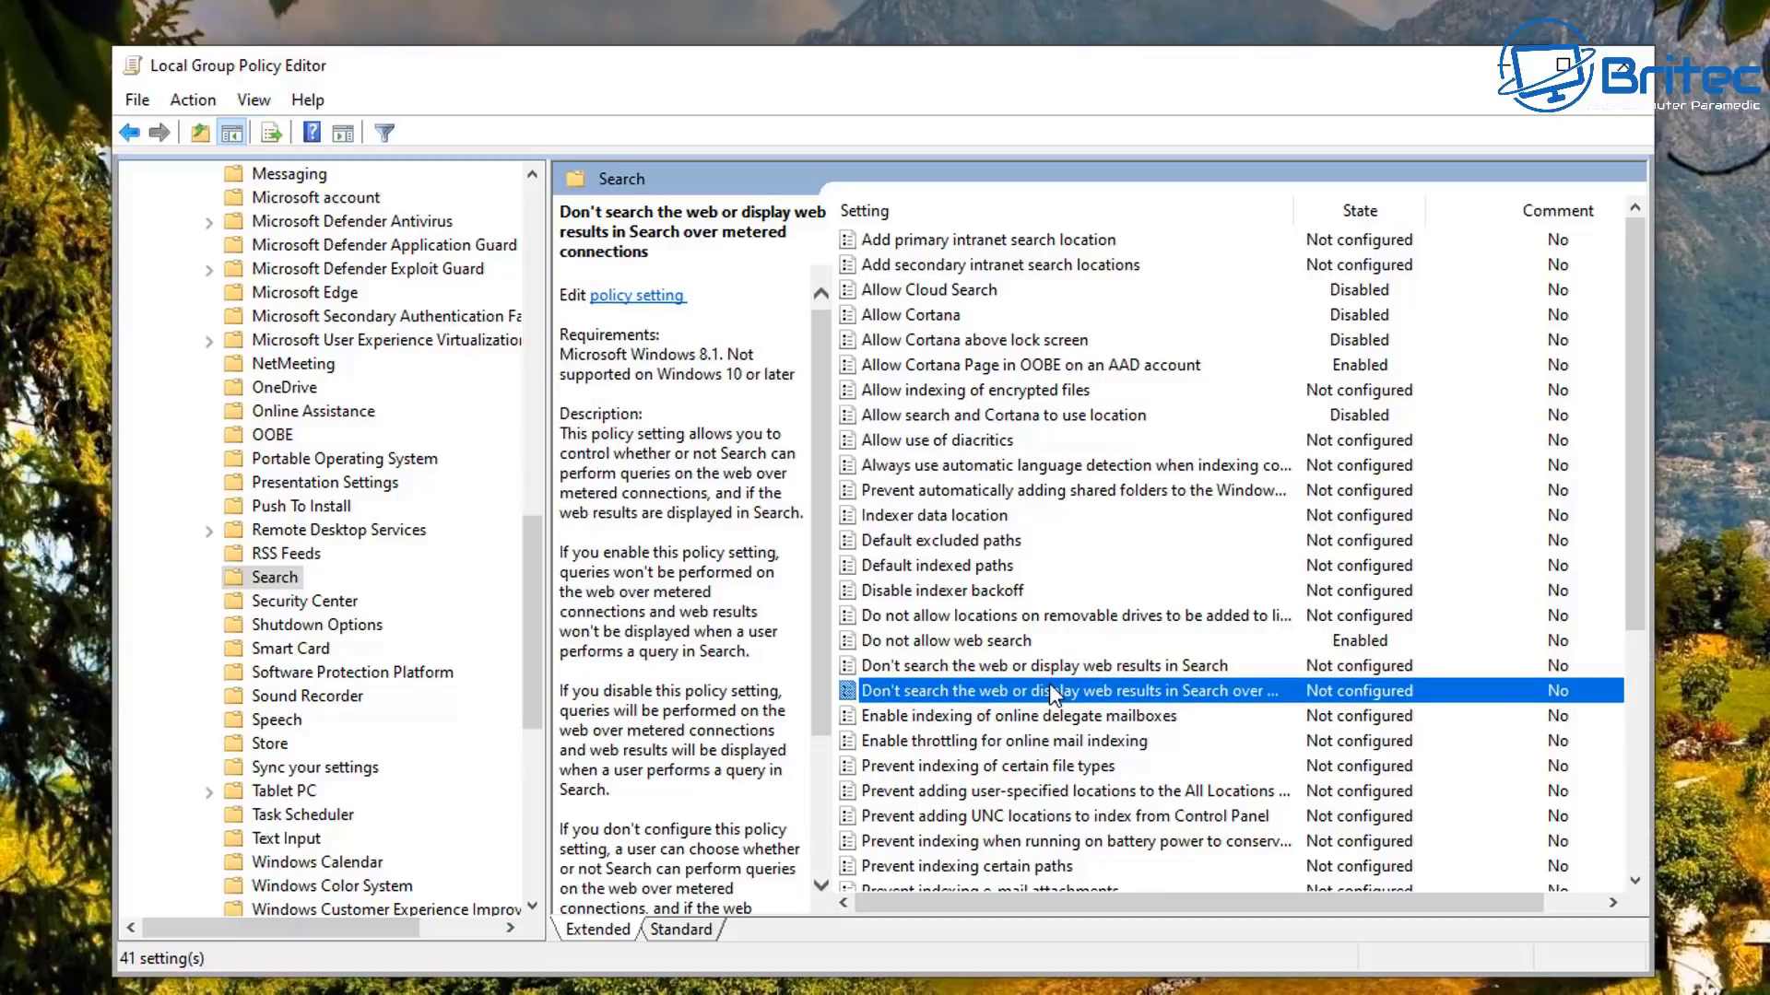
left_click(1051, 671)
double_click(1053, 671)
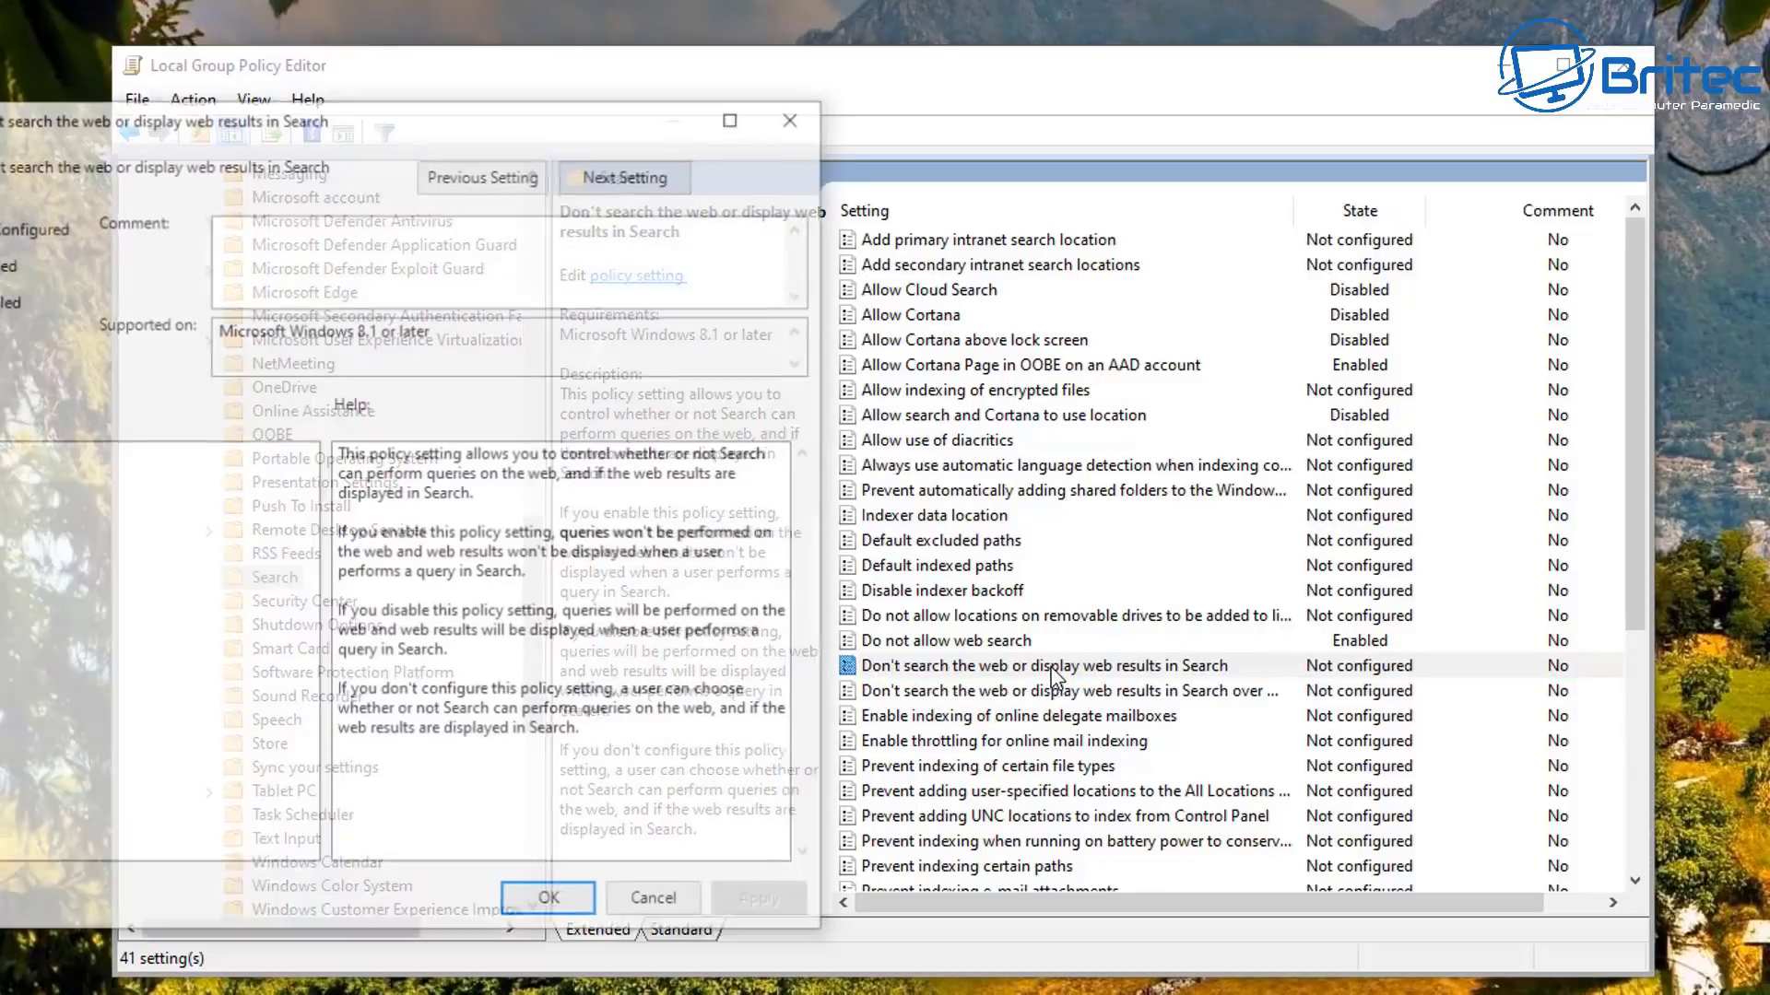
left_click_drag(464, 116, 1080, 143)
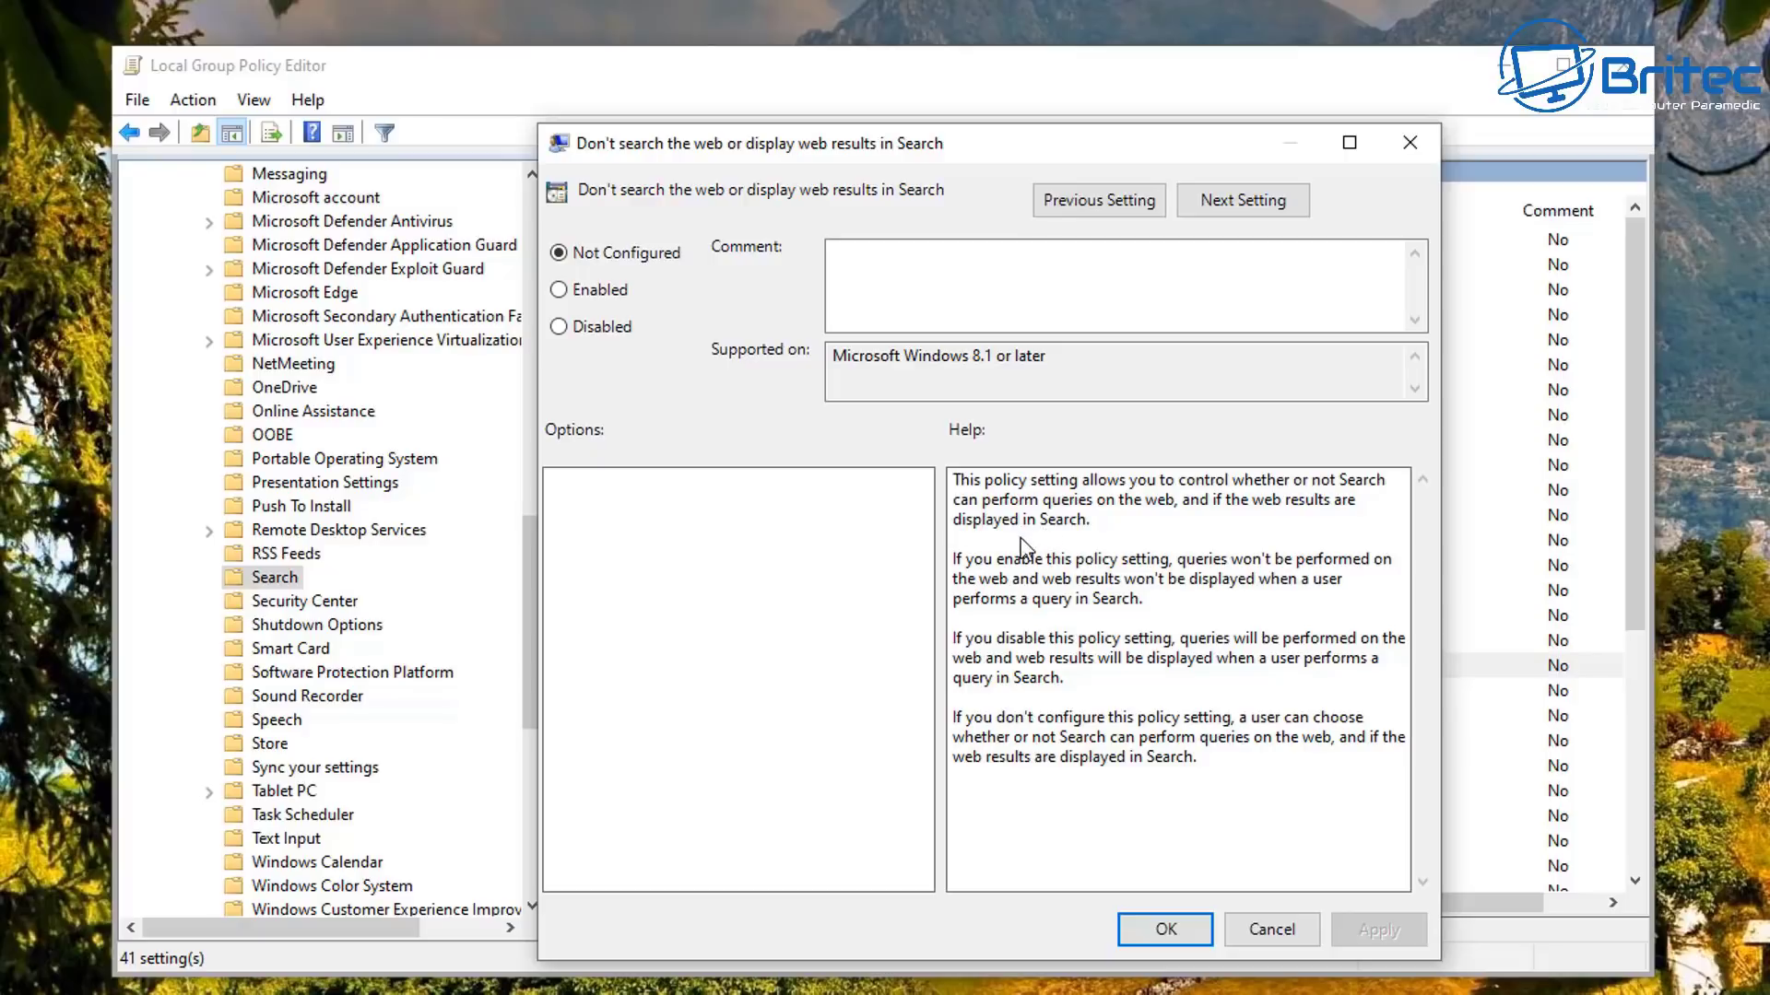
left_click(559, 328)
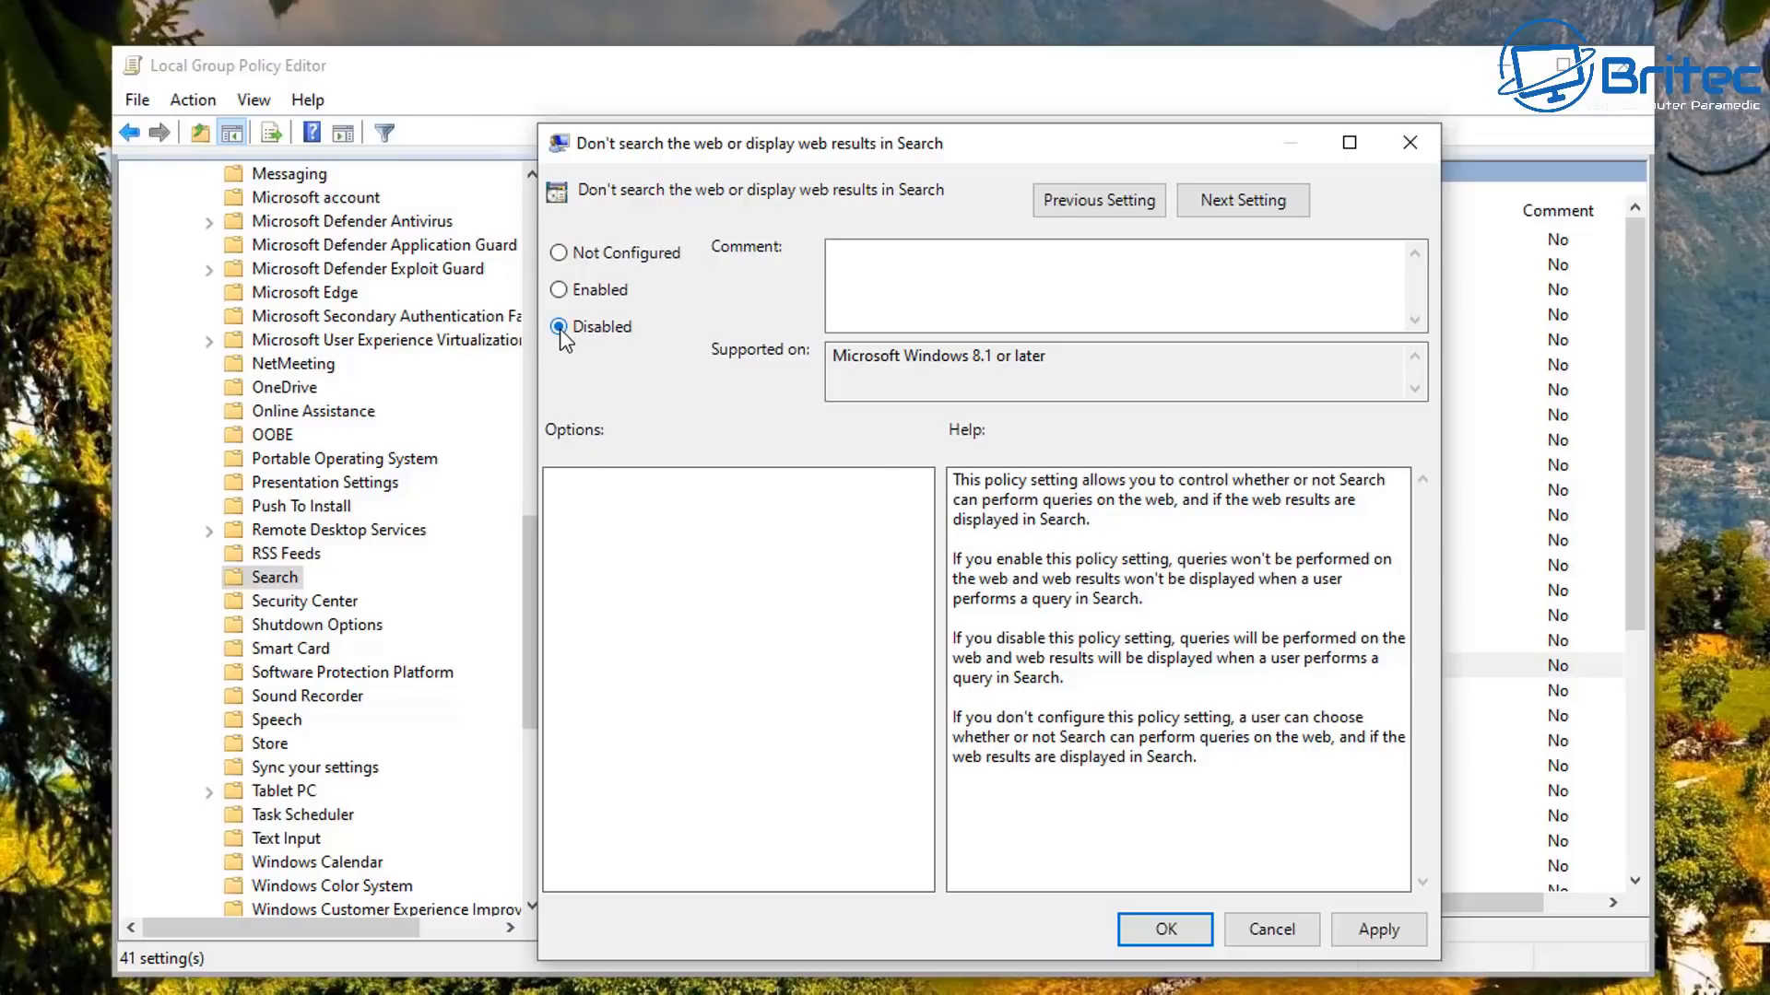
left_click(1370, 926)
left_click(1167, 931)
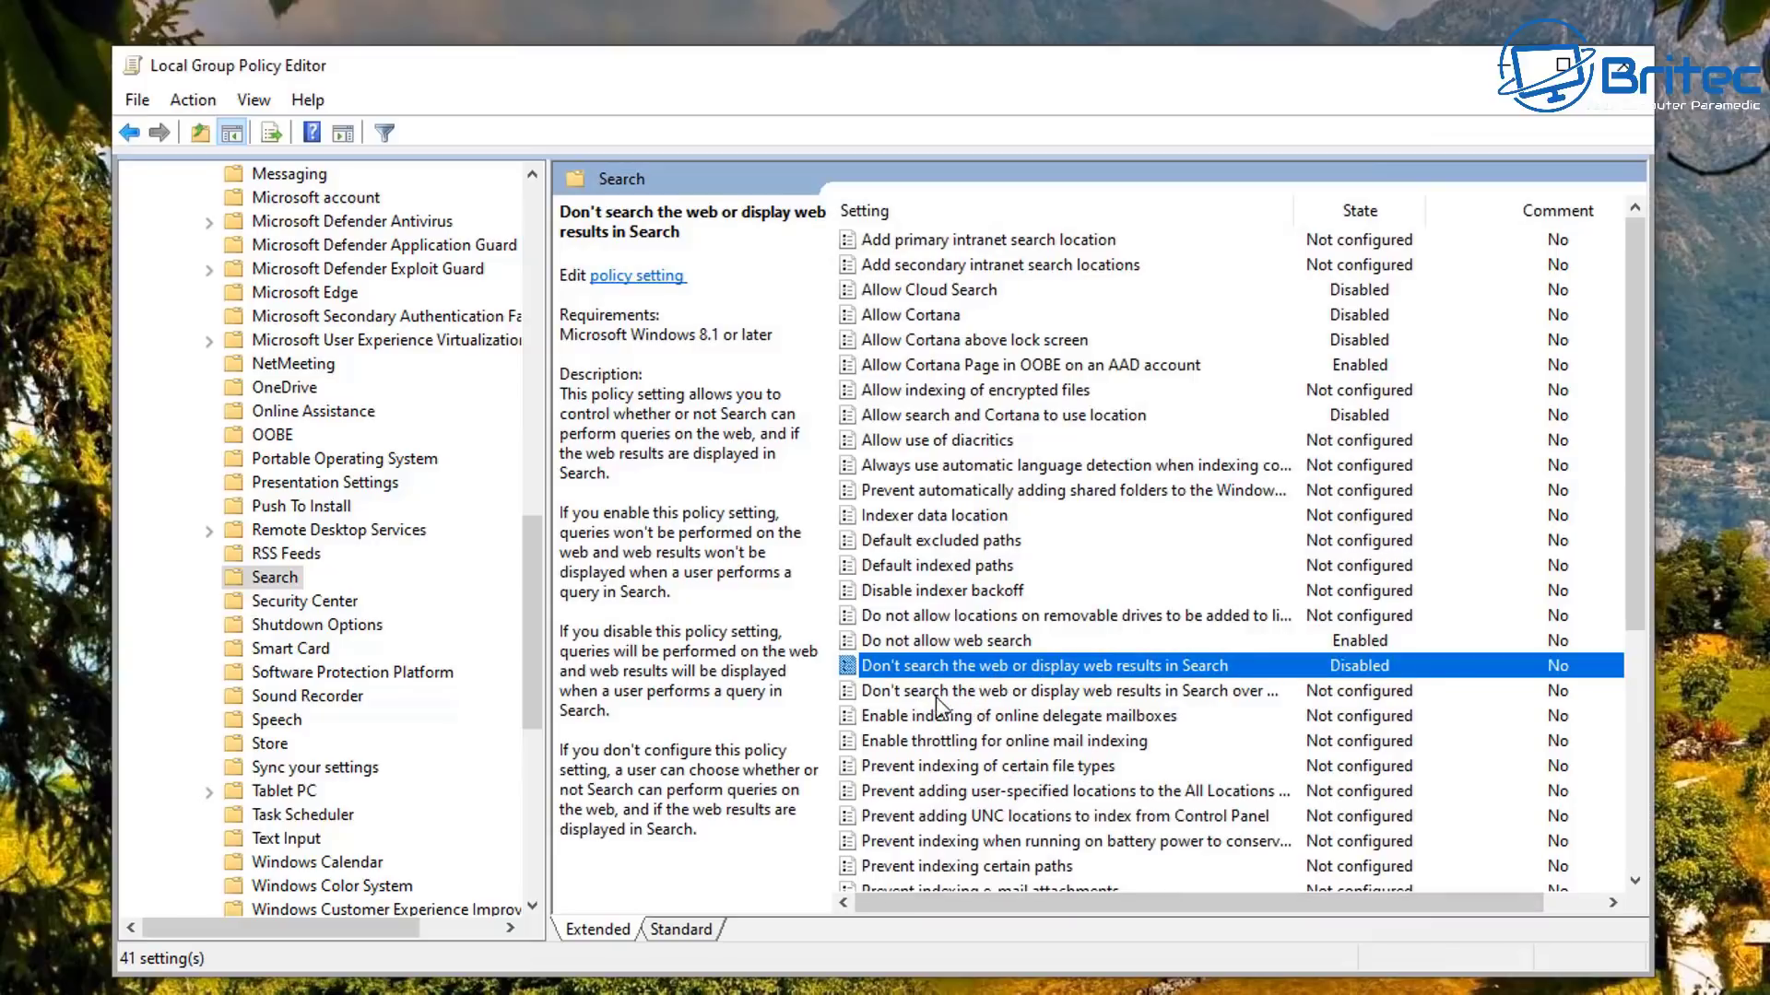
Enable the over-metered-connections web results policy, apply it, and scroll the policy list
double_click(1022, 691)
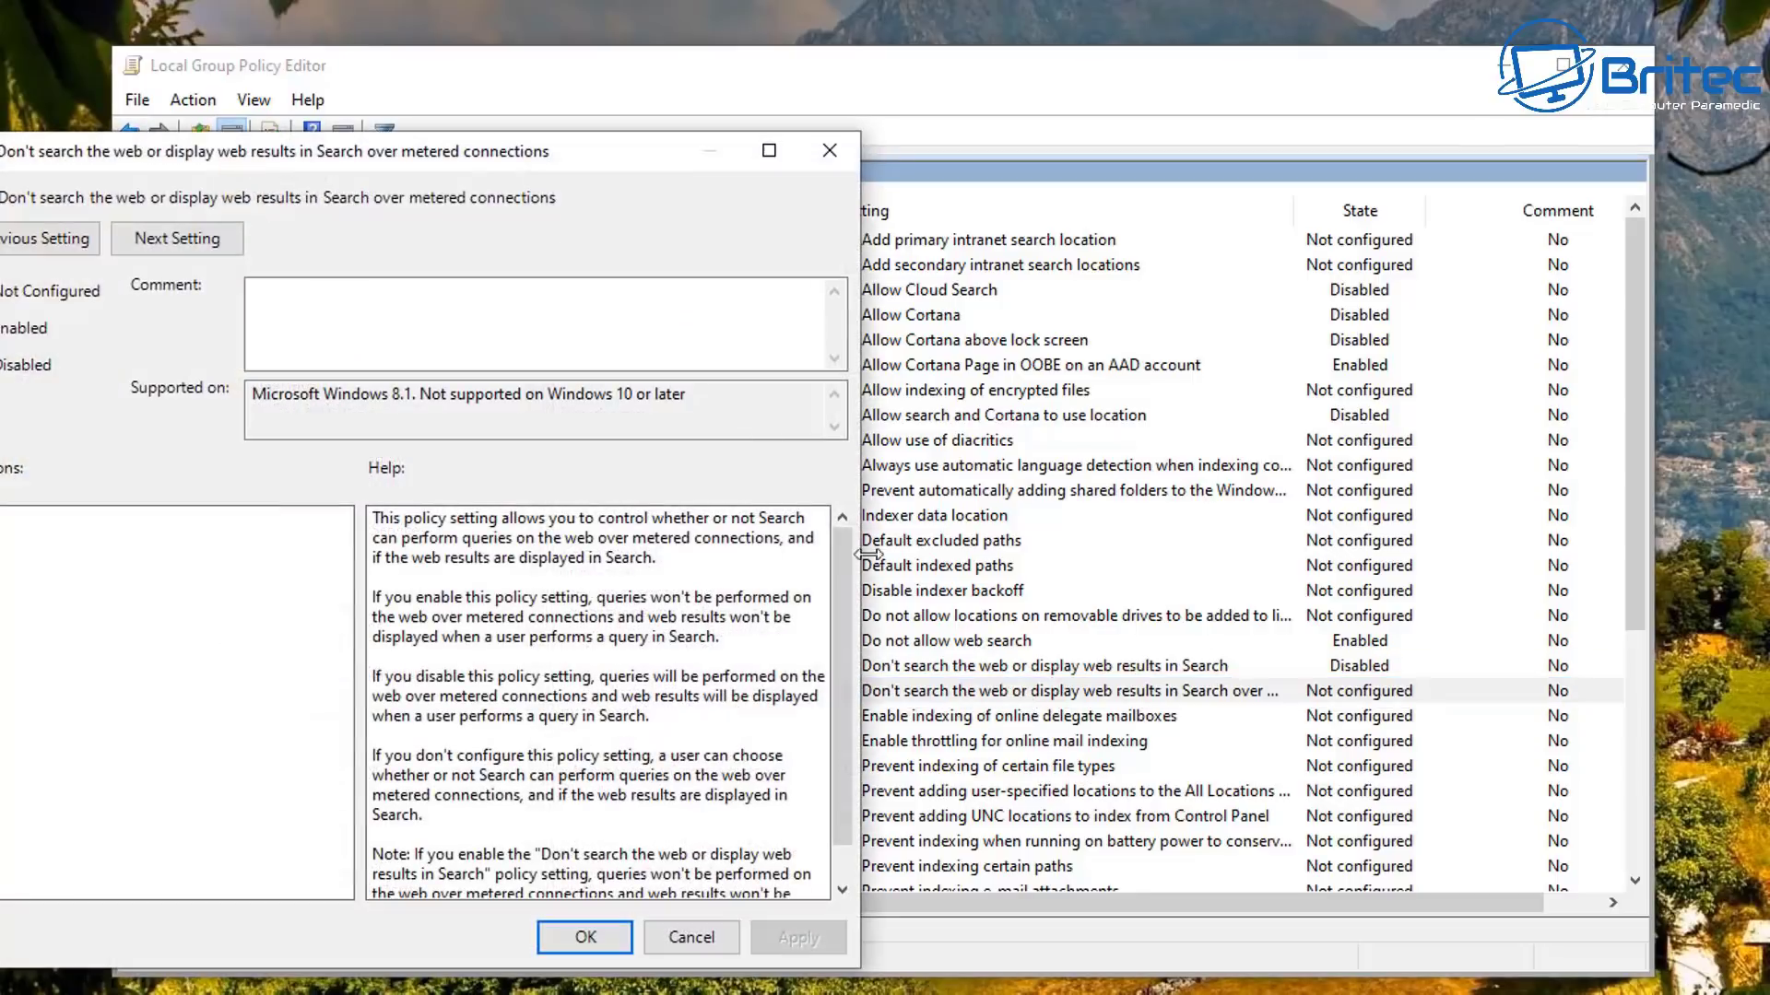
left_click_drag(518, 152, 1083, 147)
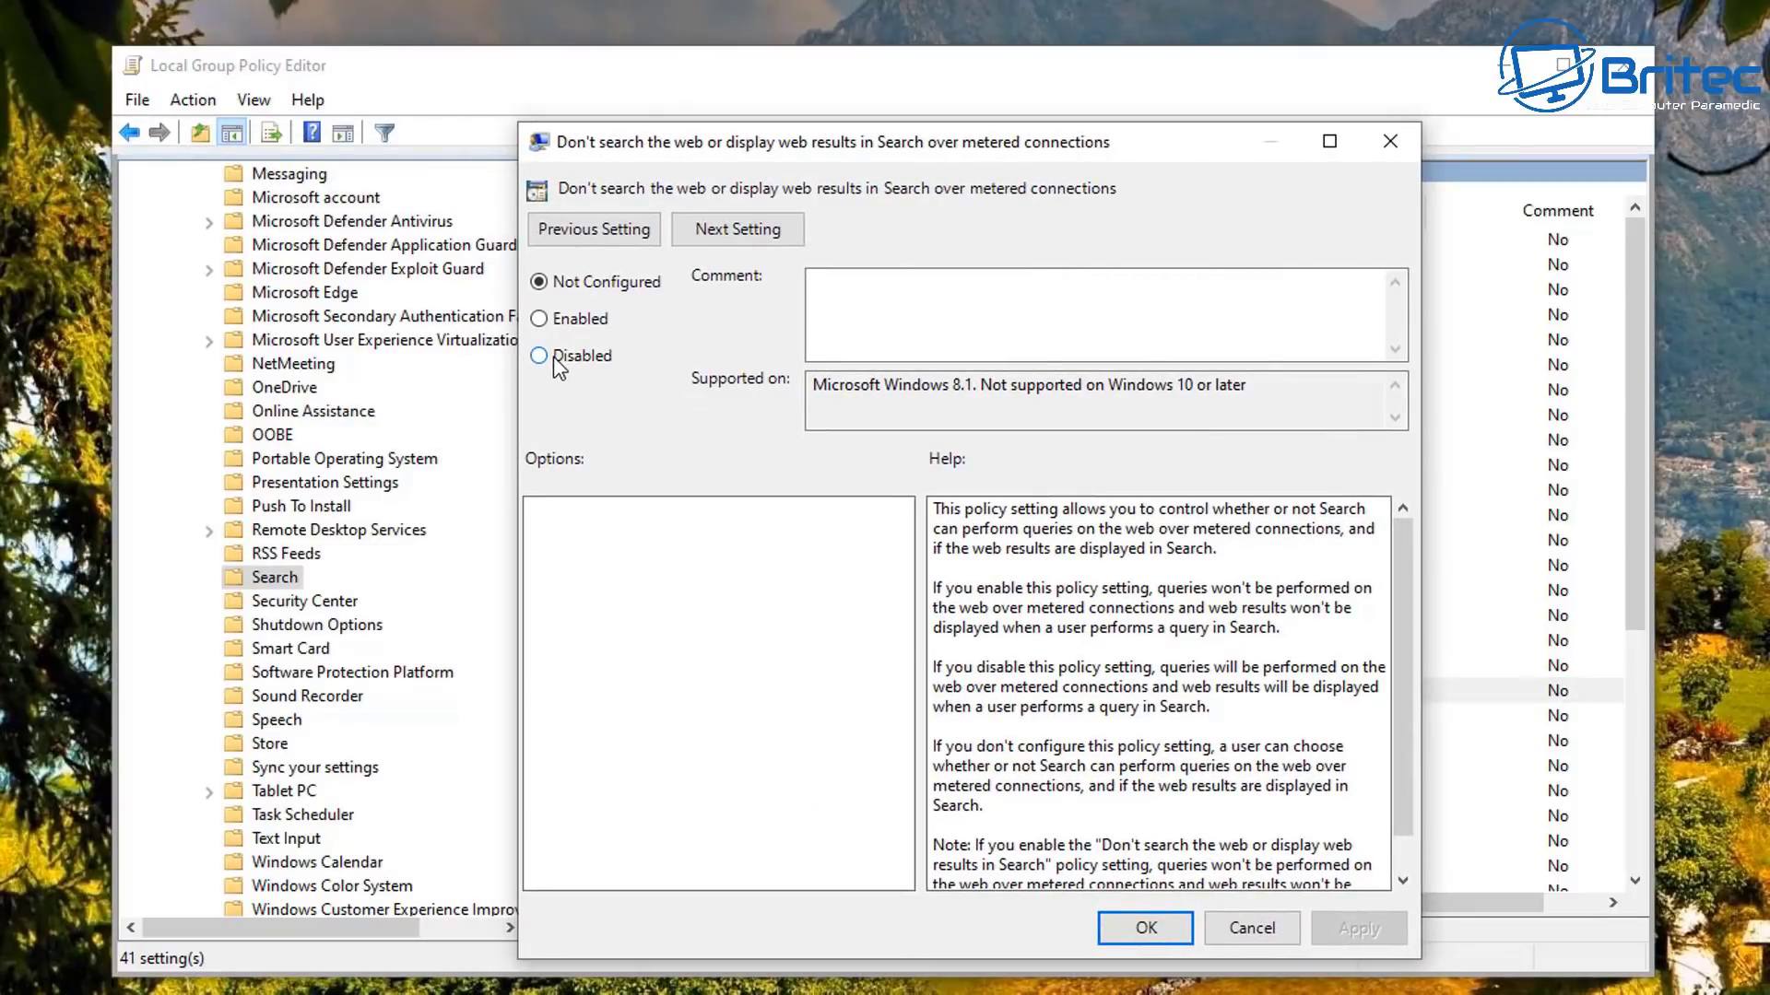
scroll(958, 595, "down", 1)
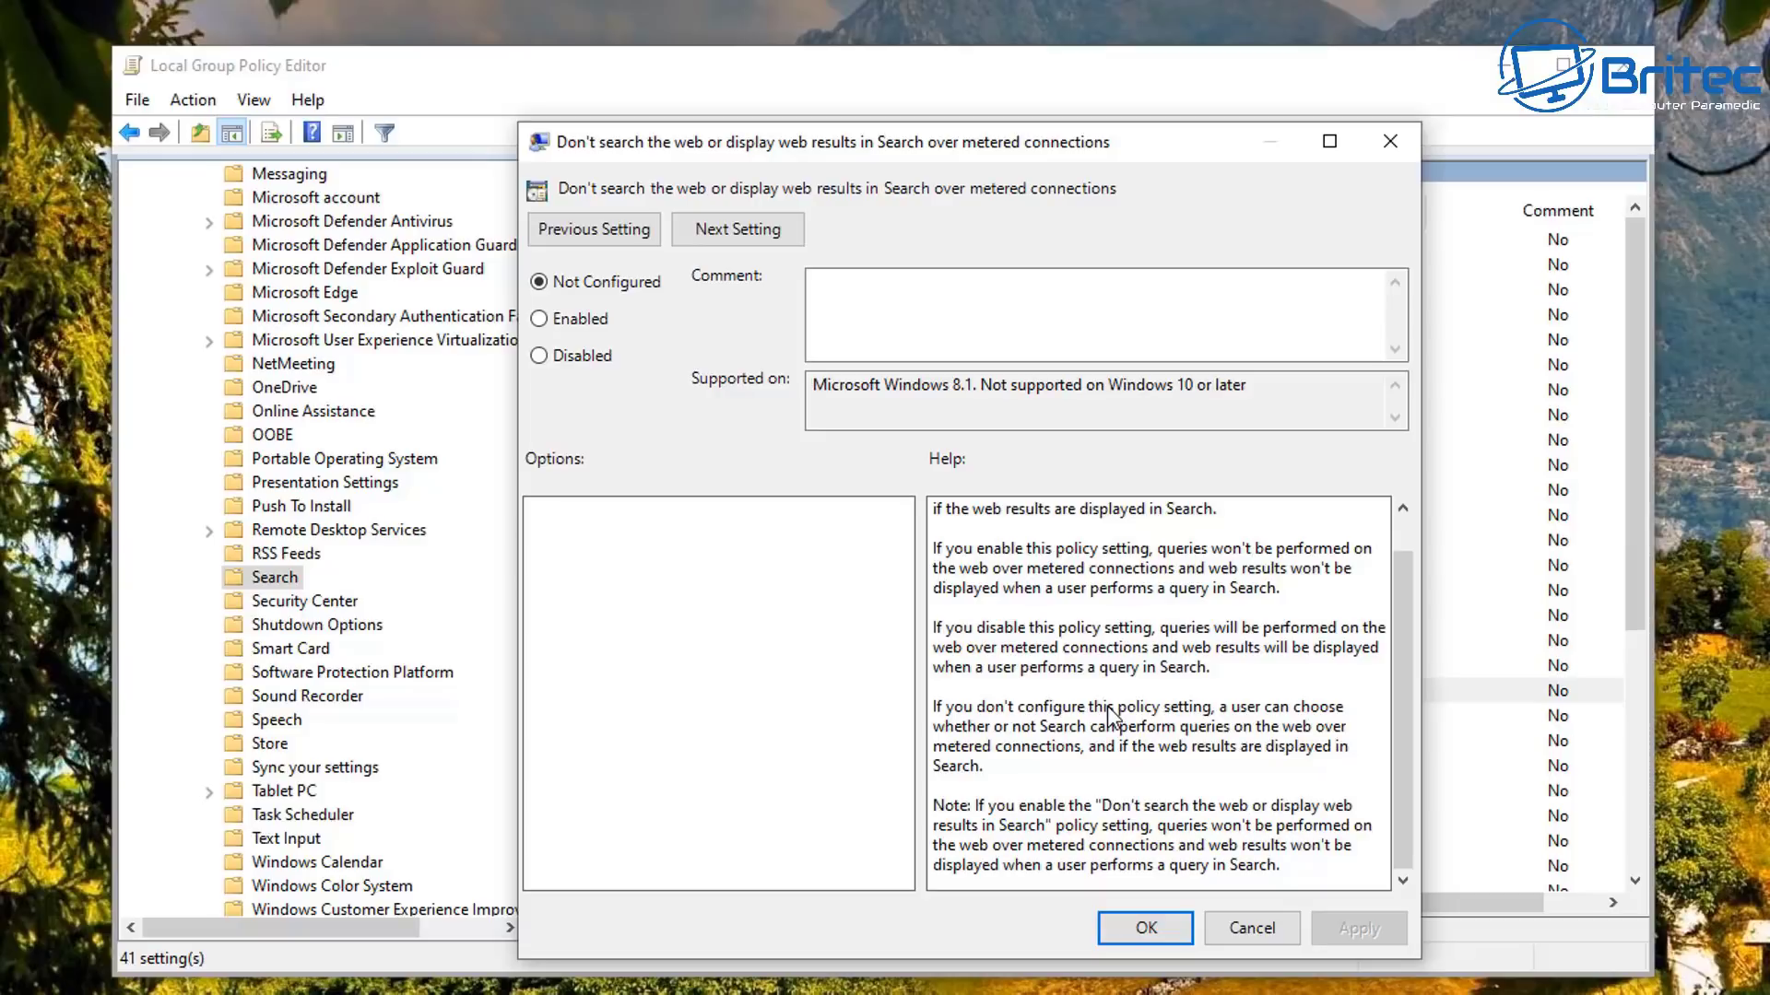
left_click(550, 322)
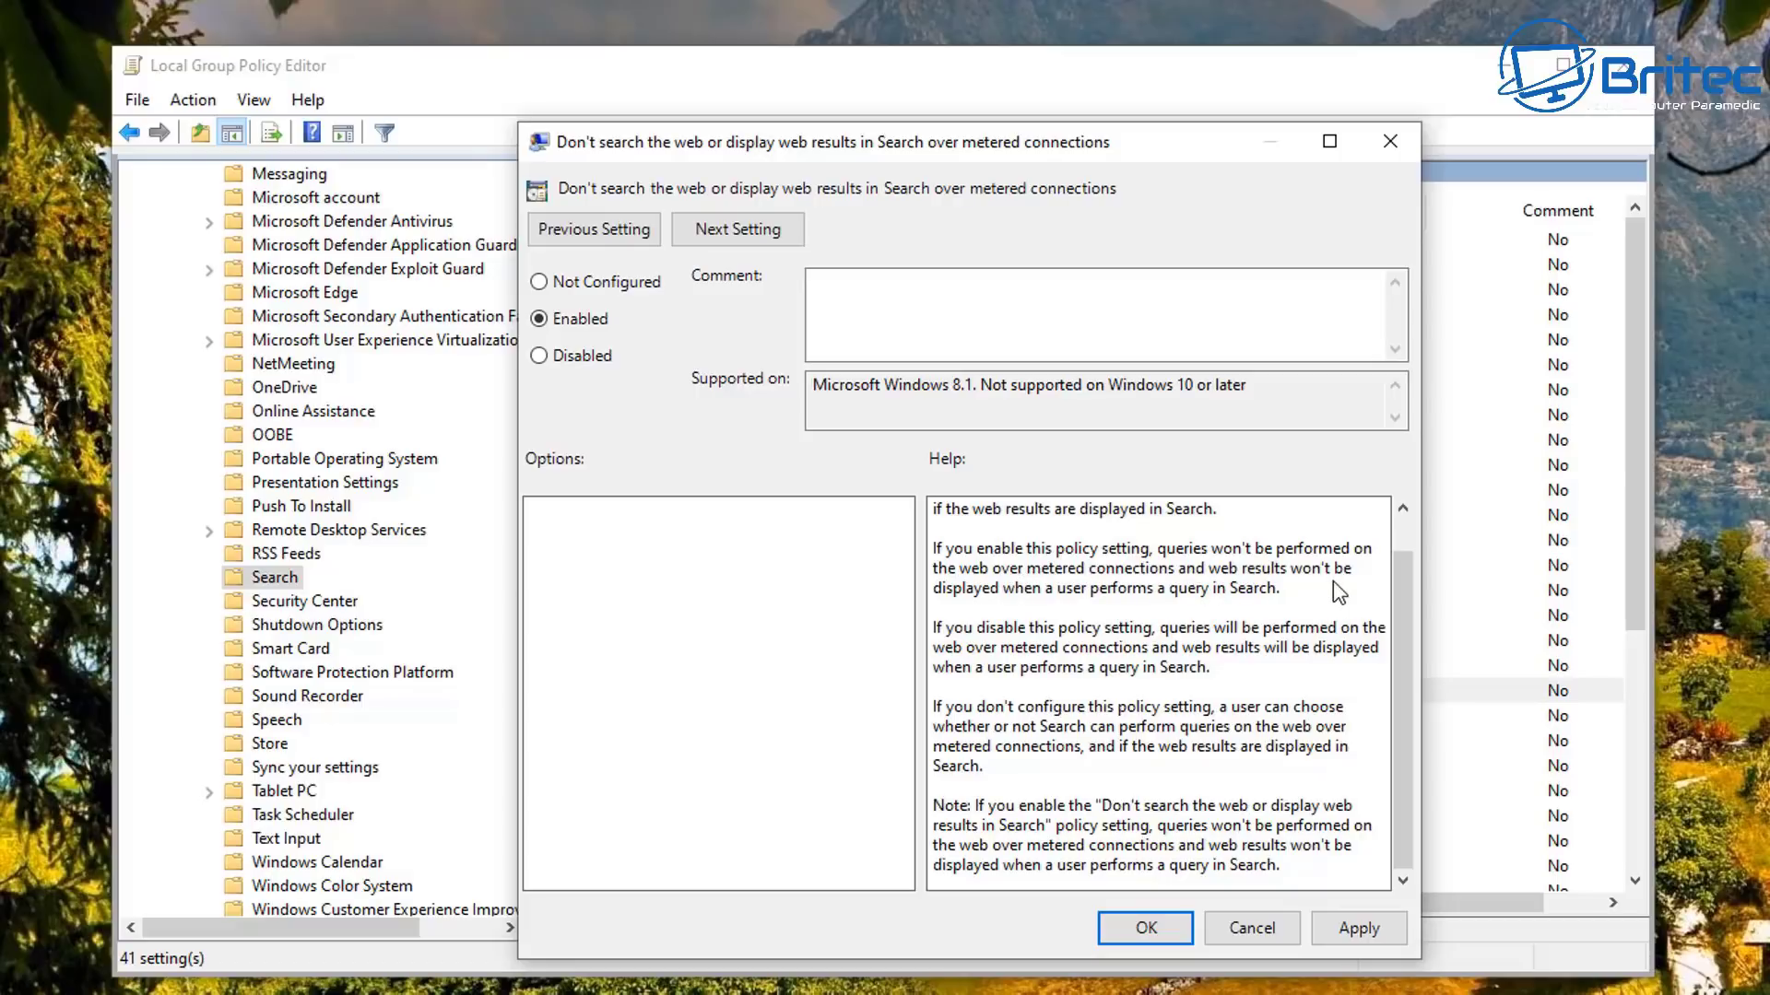
left_click(1359, 928)
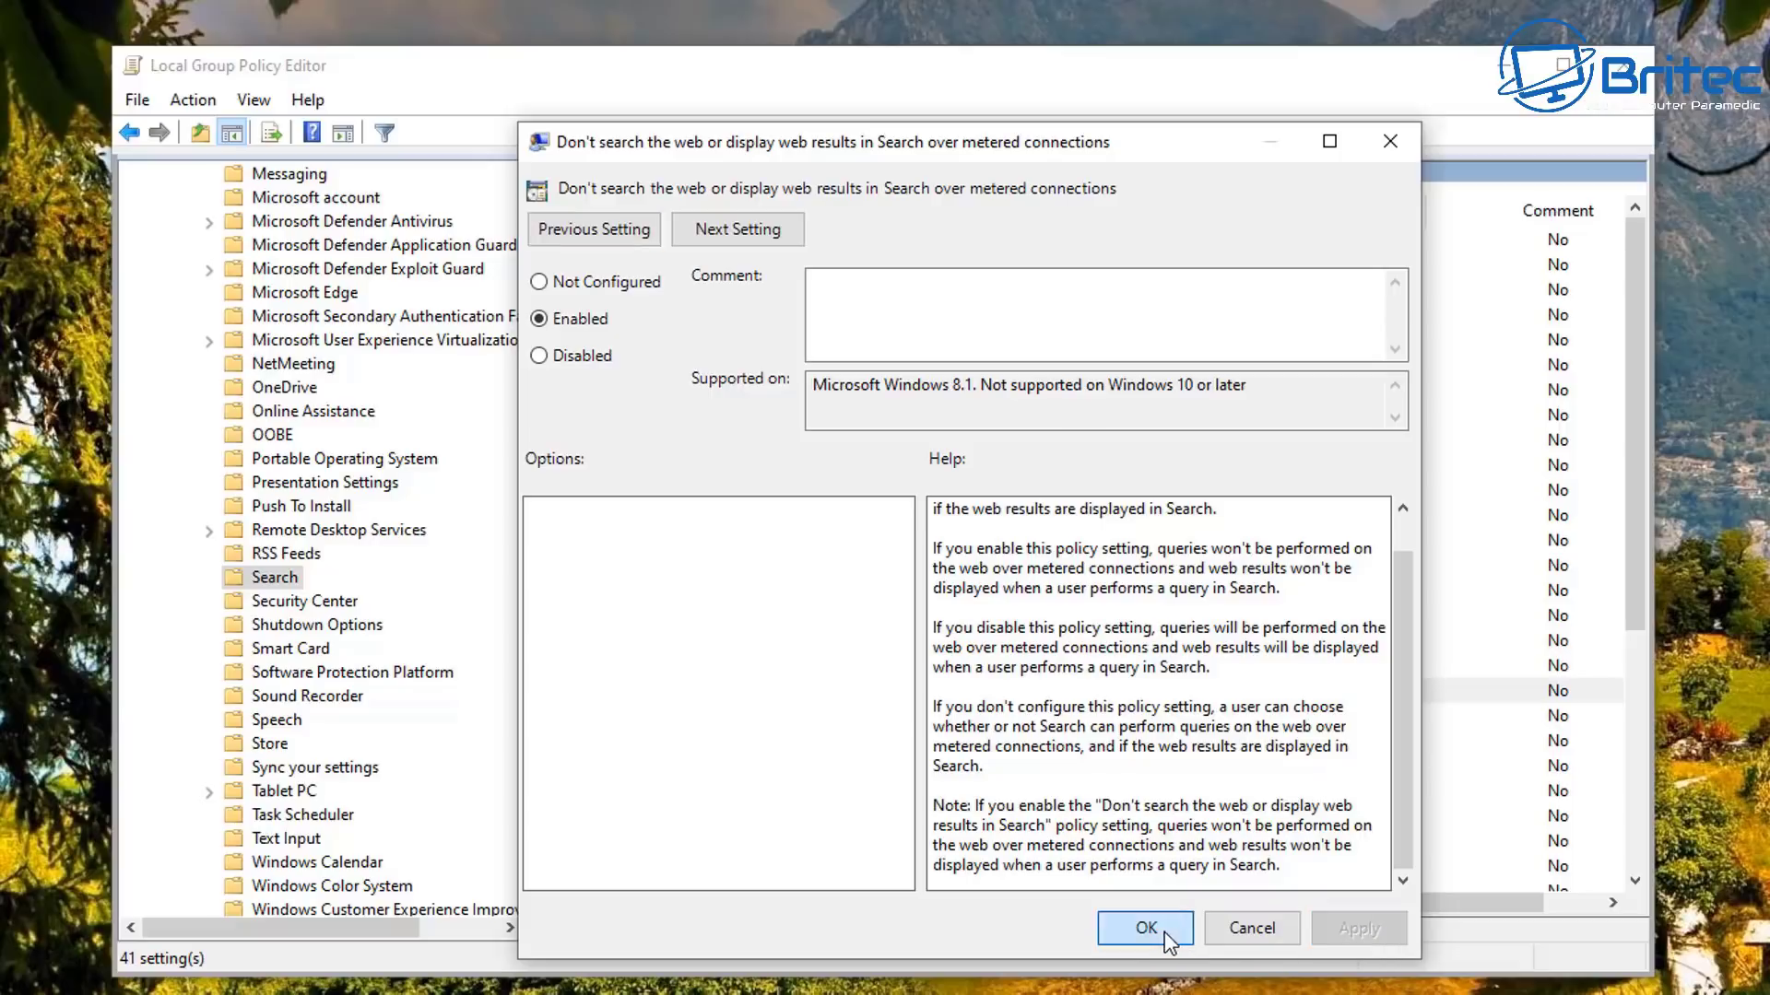
left_click(1166, 936)
scroll(1173, 634, "down", 3)
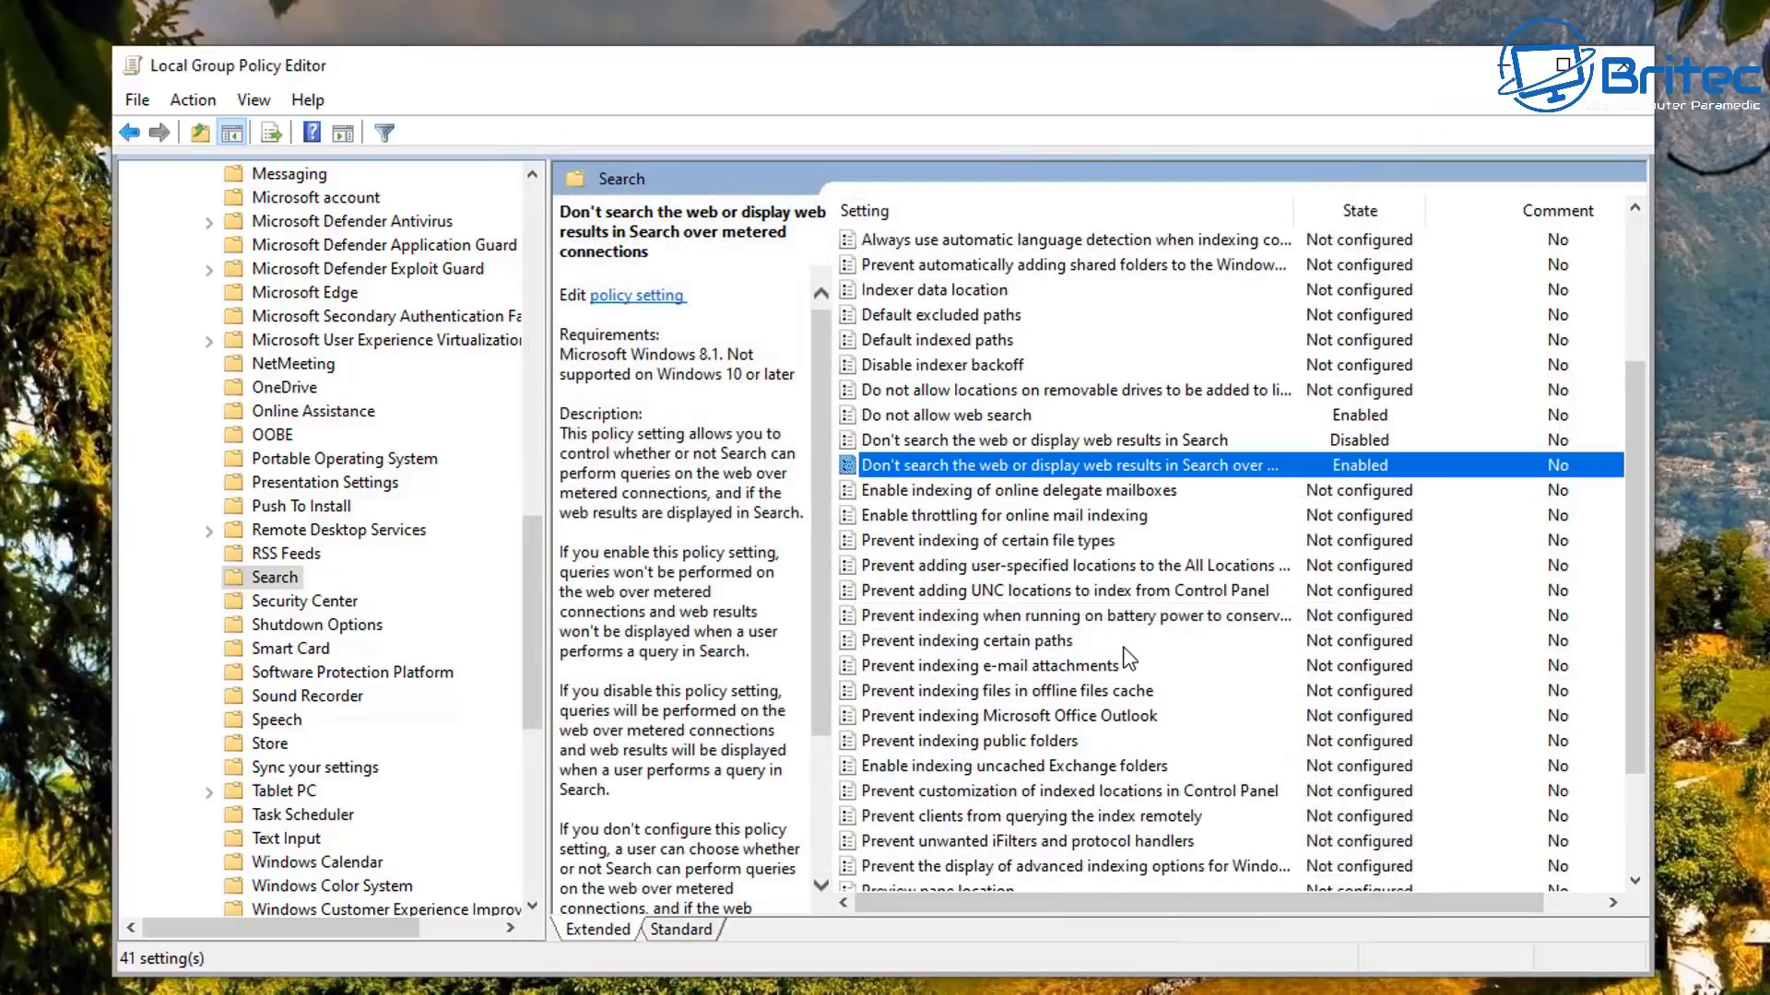
scroll(1124, 657, "down", 2)
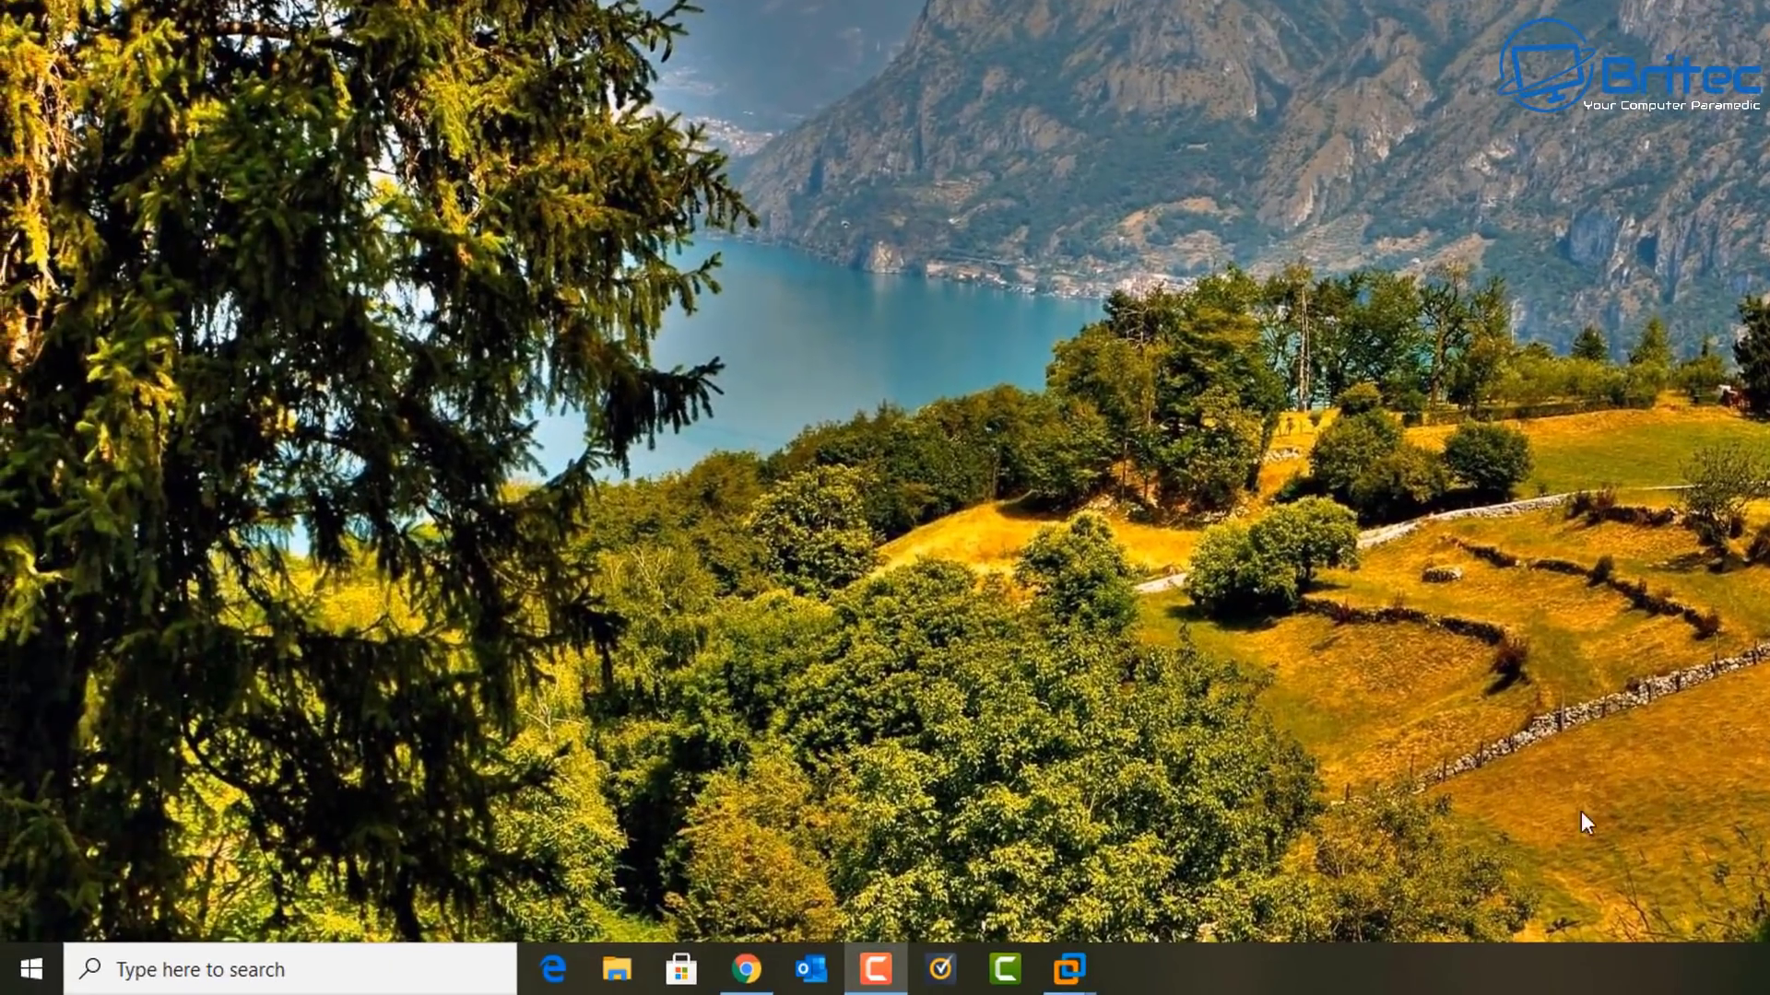
Search Windows for 'regedit' to bring up Registry Editor as the best match
left_click(171, 968)
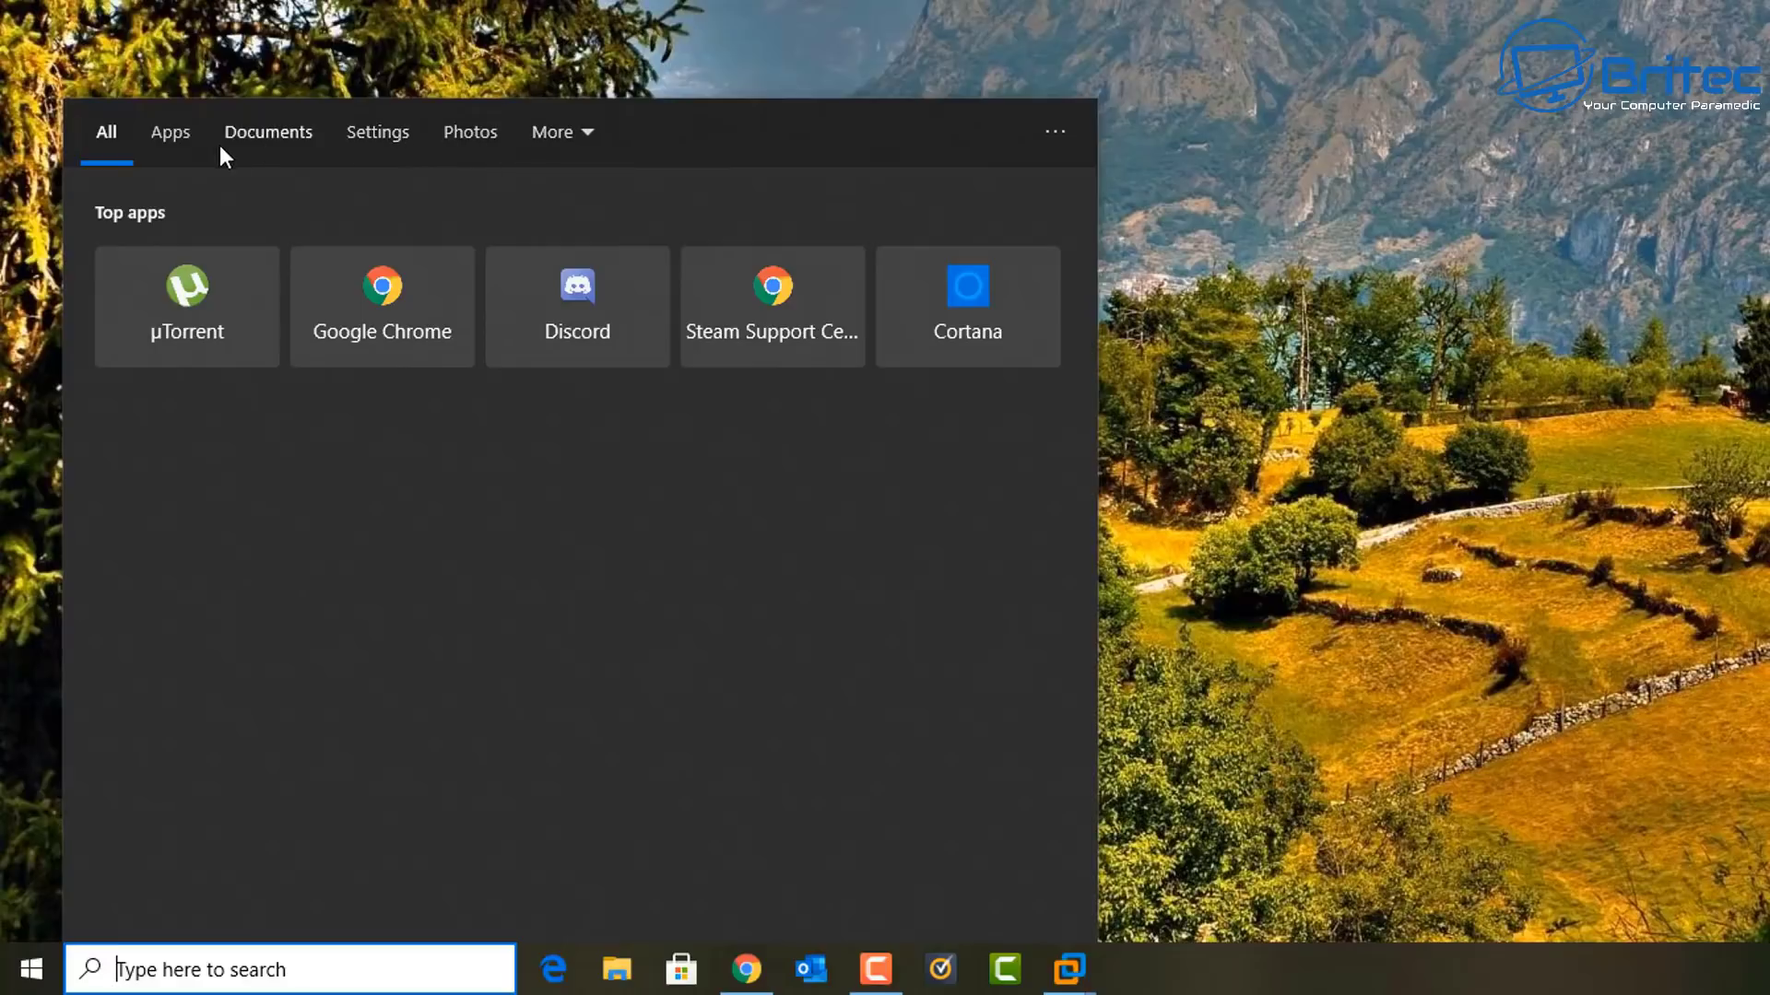
left_click(1523, 446)
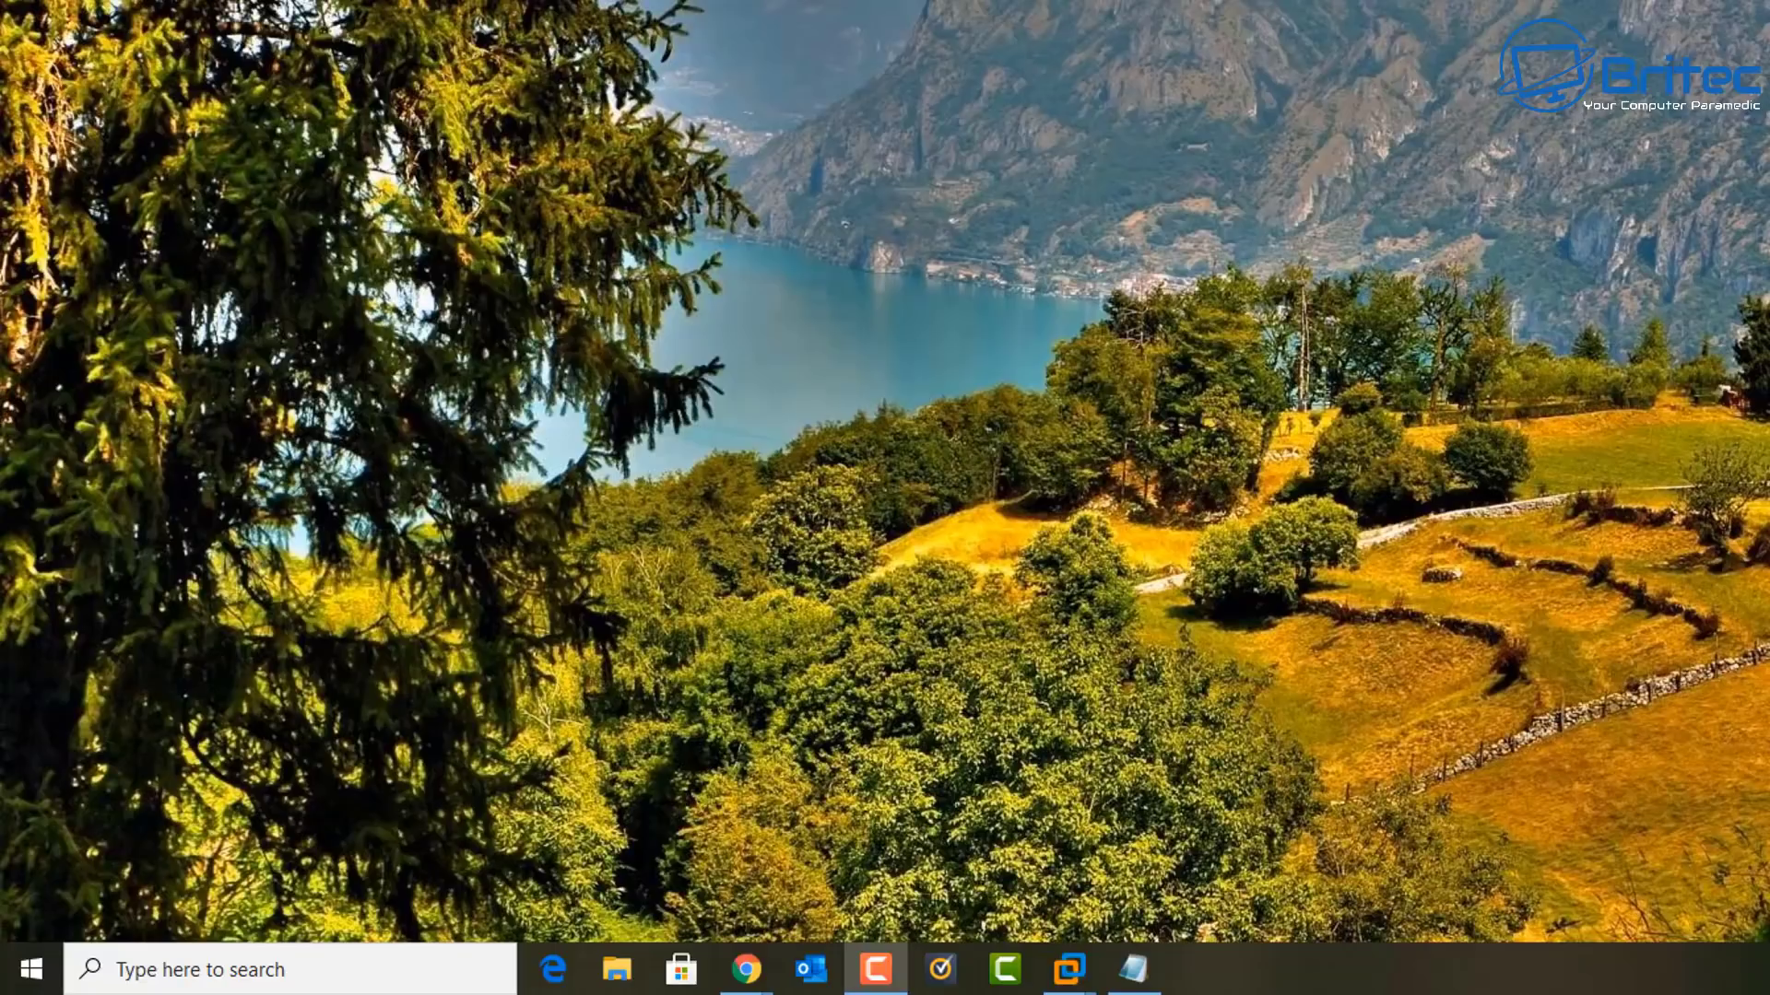
left_click(145, 975)
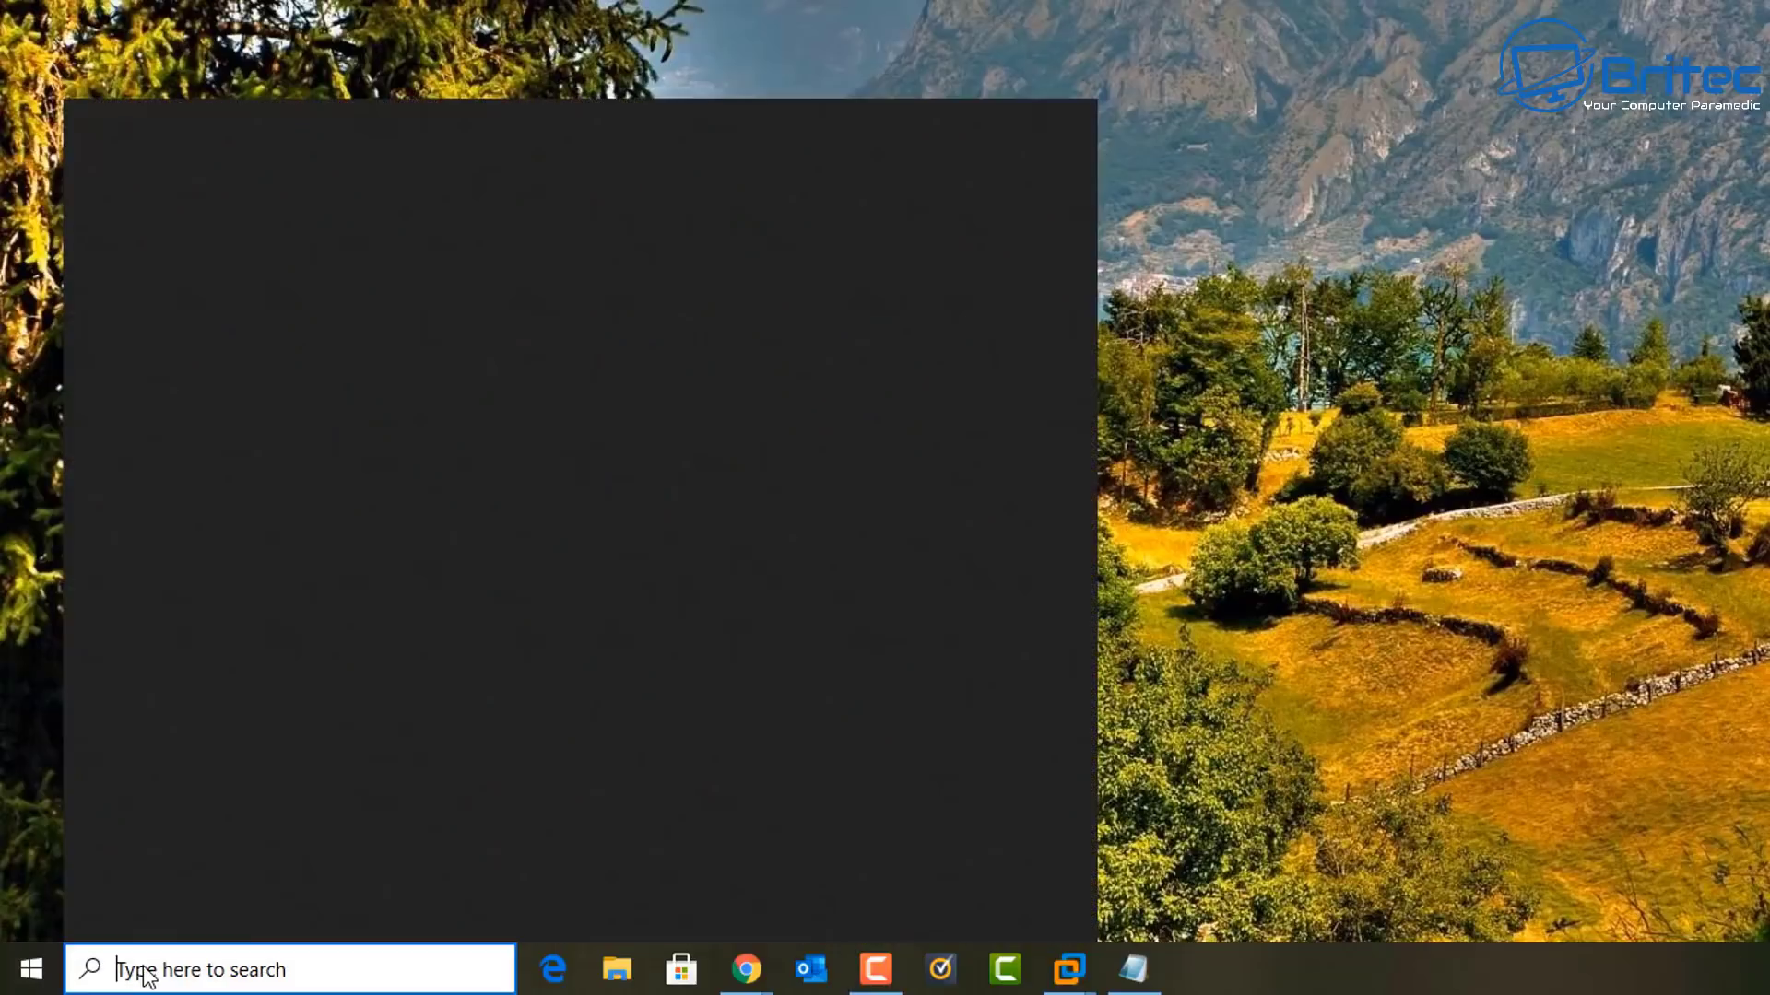
type("regedit")
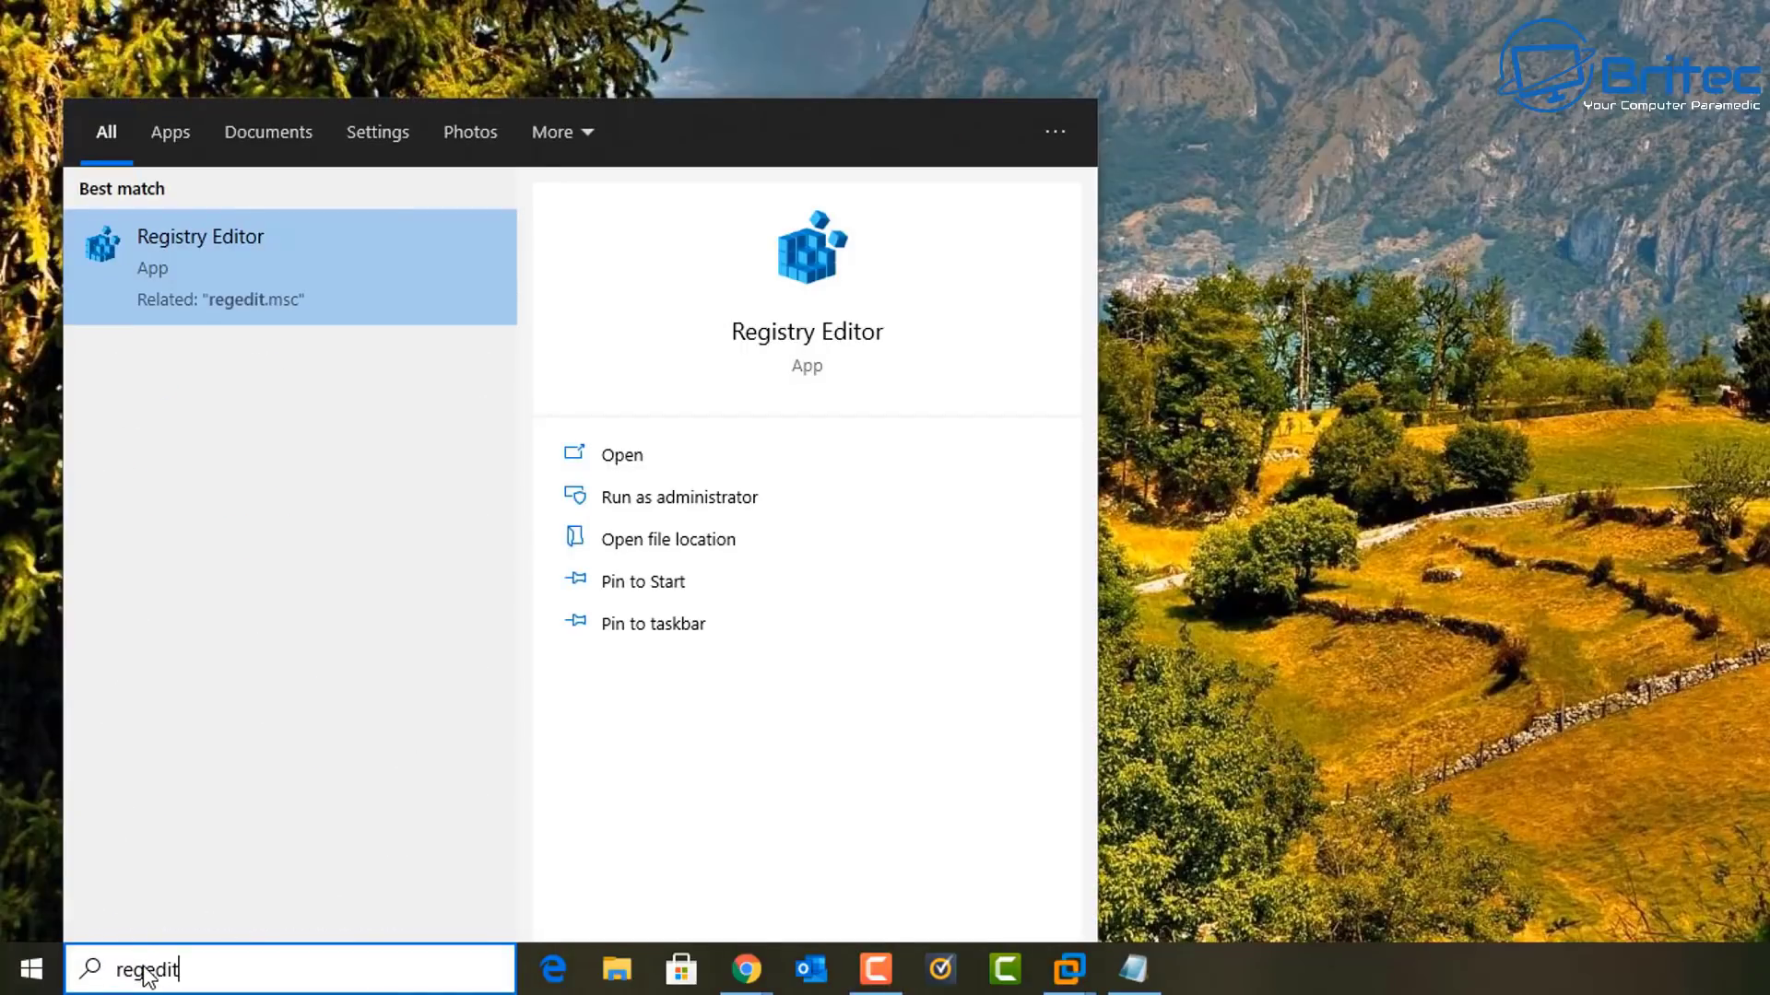
Launch Registry Editor and expand HKEY_CURRENT_USER\SOFTWARE\Microsoft in the tree
left_click(214, 265)
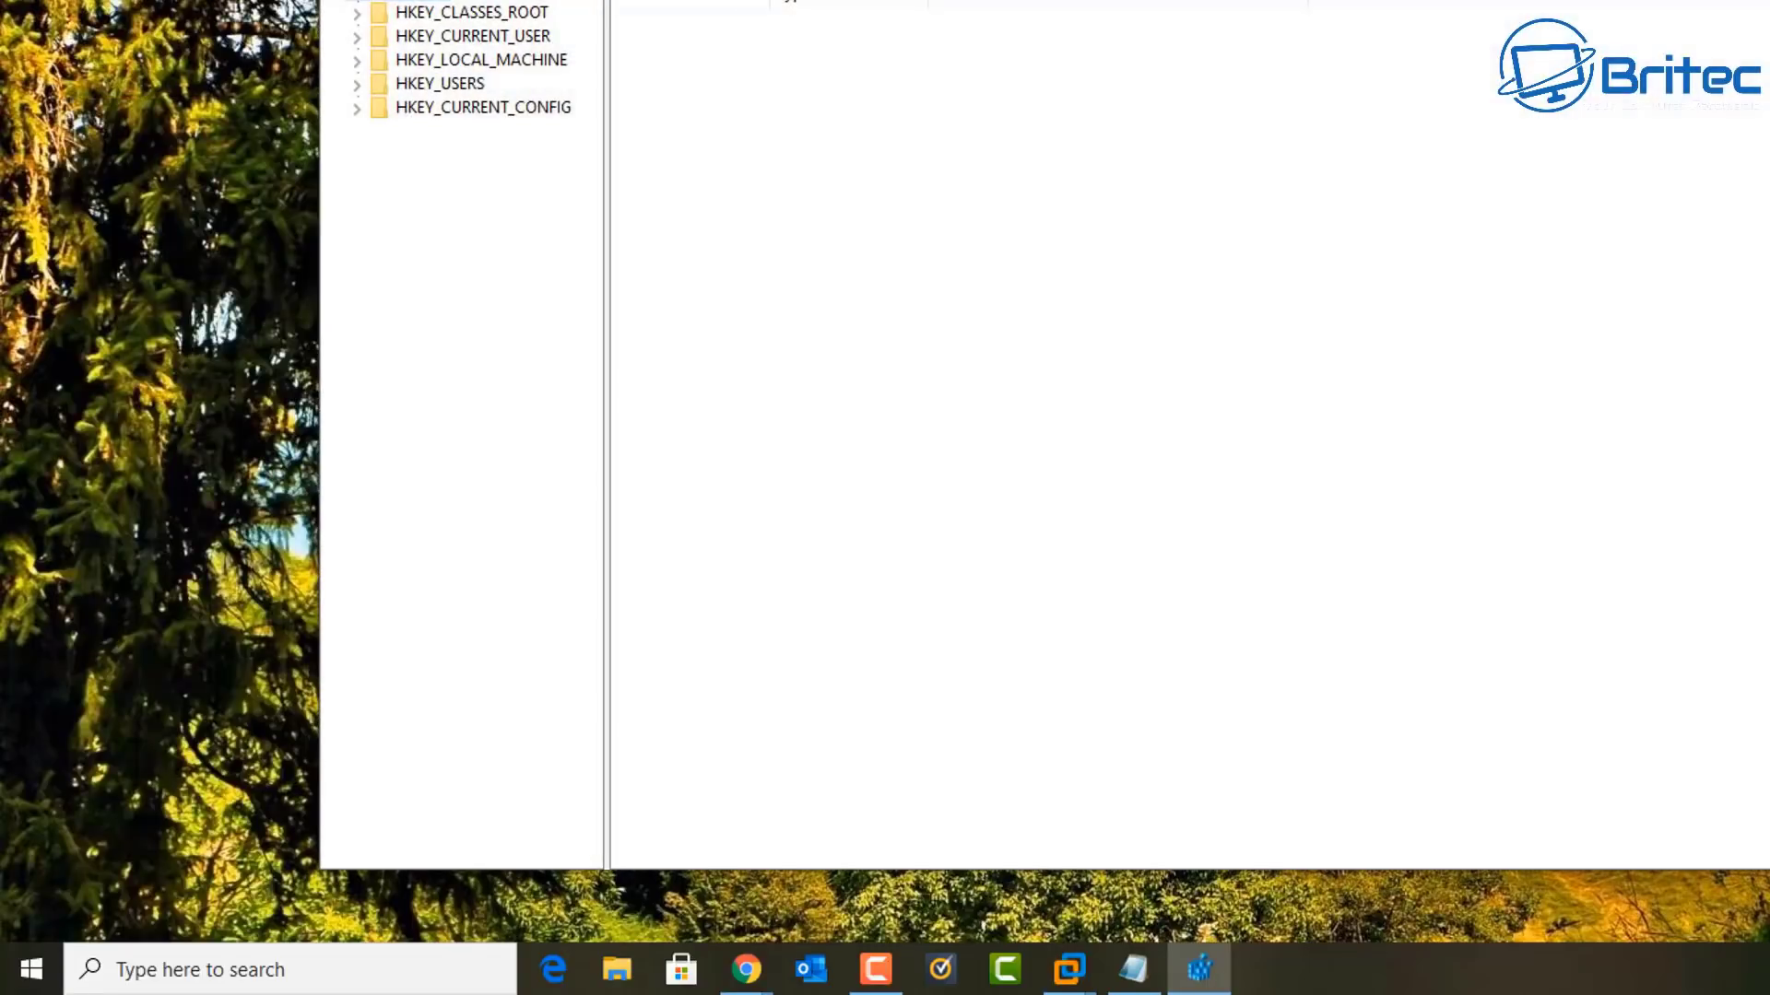
left_click(166, 178)
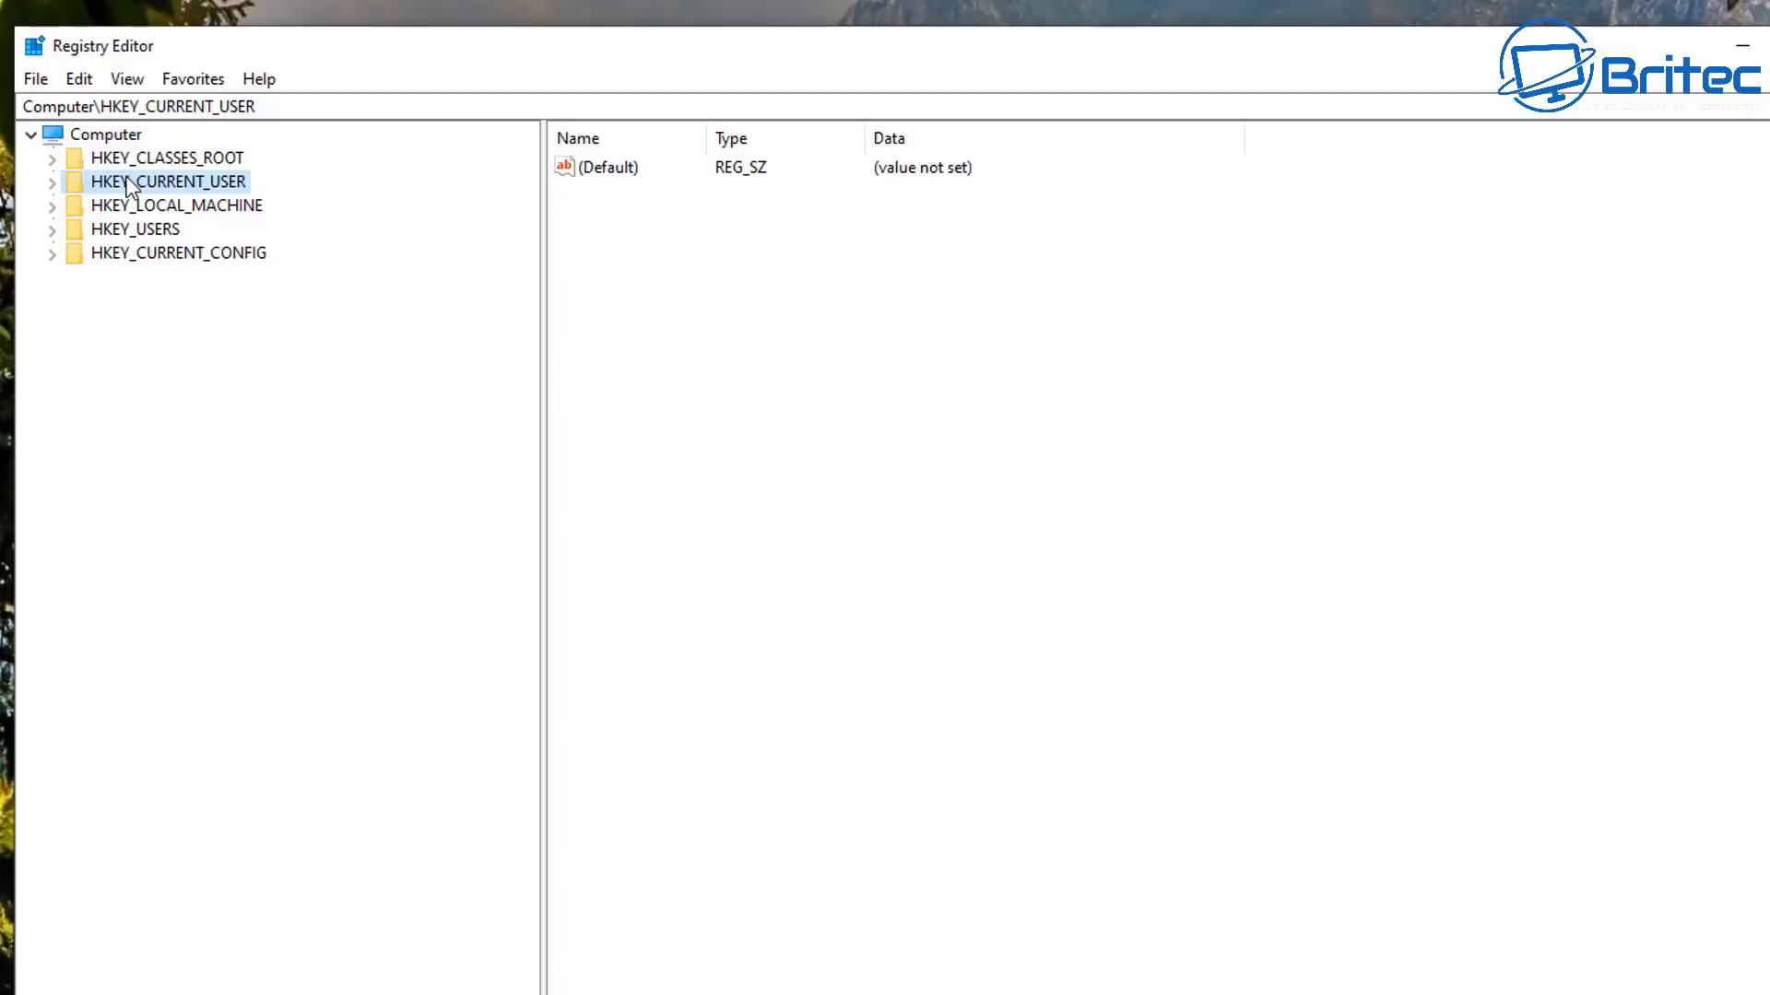
left_click(53, 184)
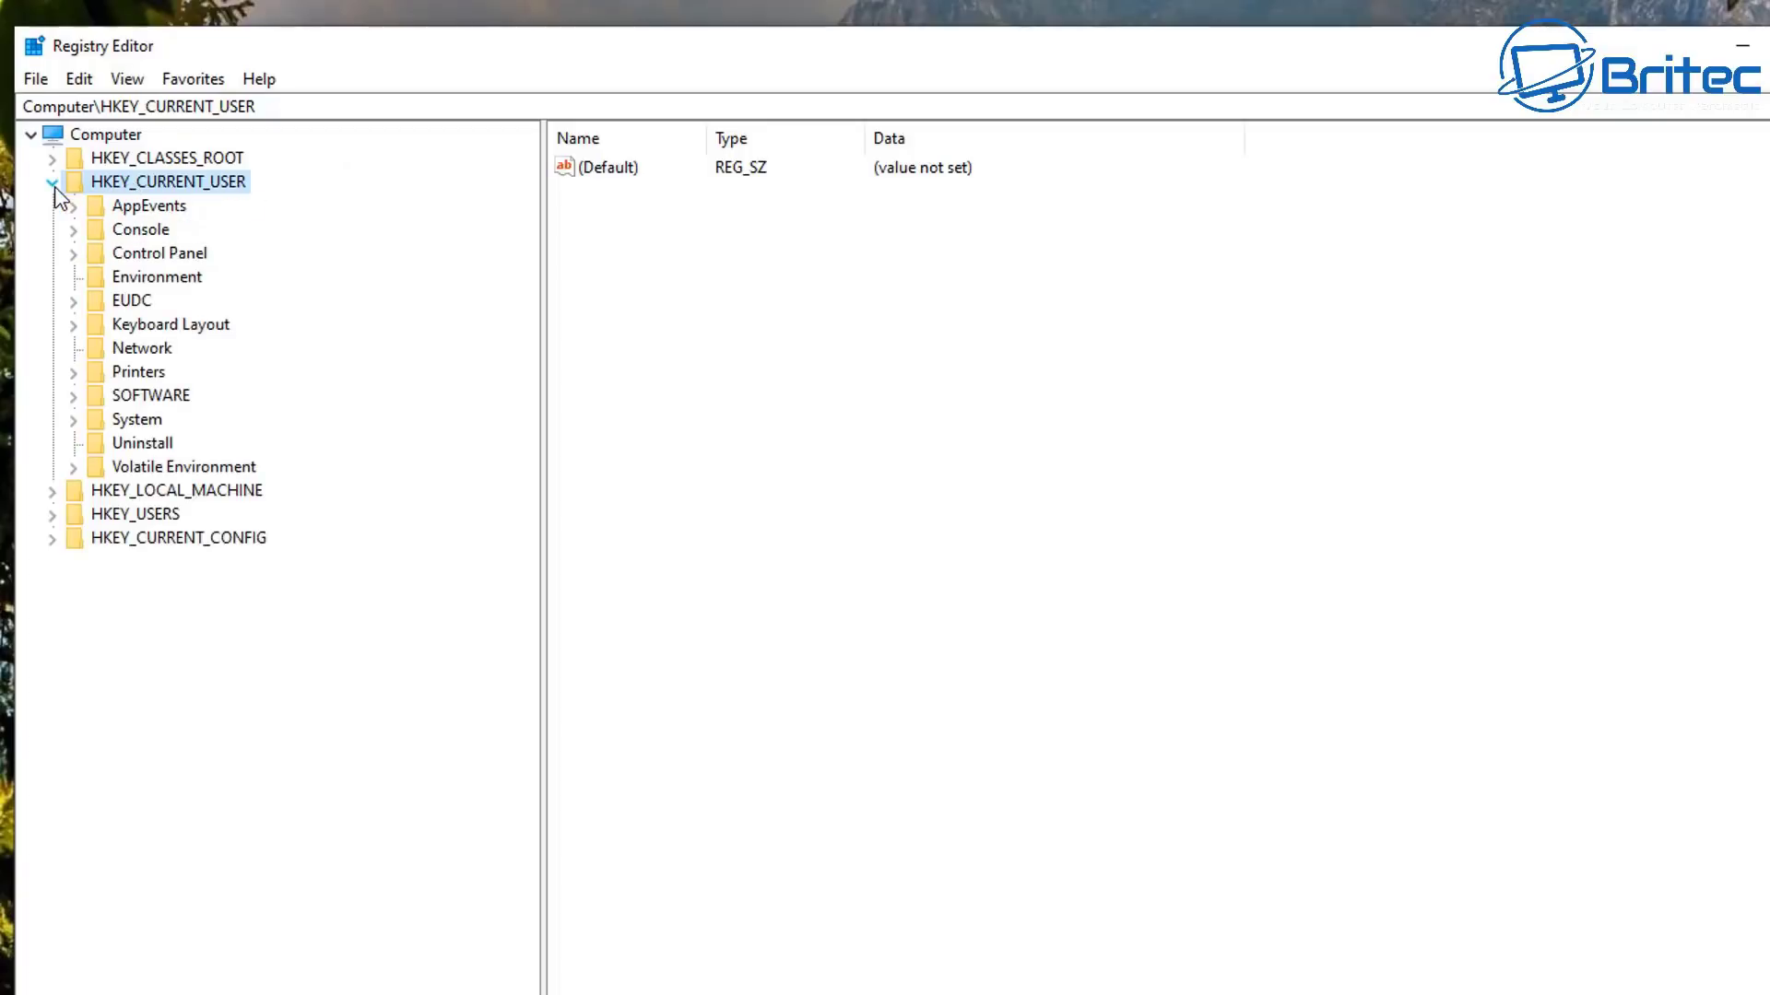
left_click(147, 398)
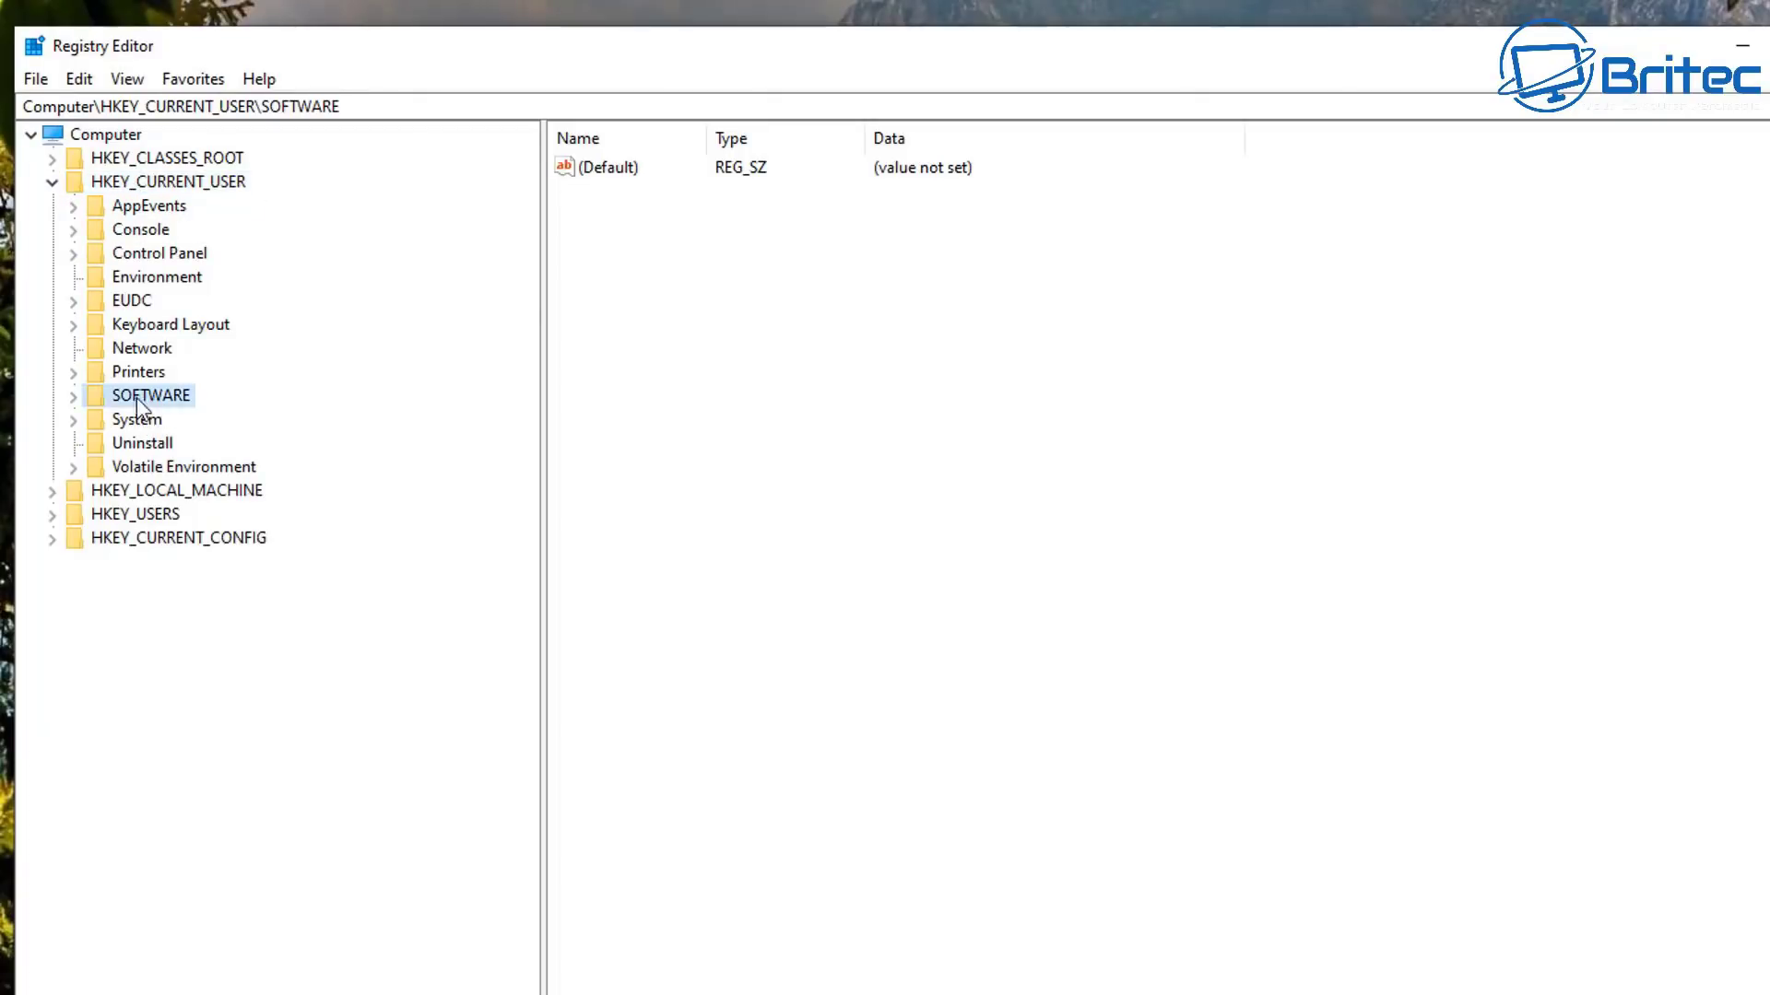
left_click(72, 398)
scroll(69, 396, "down", 1)
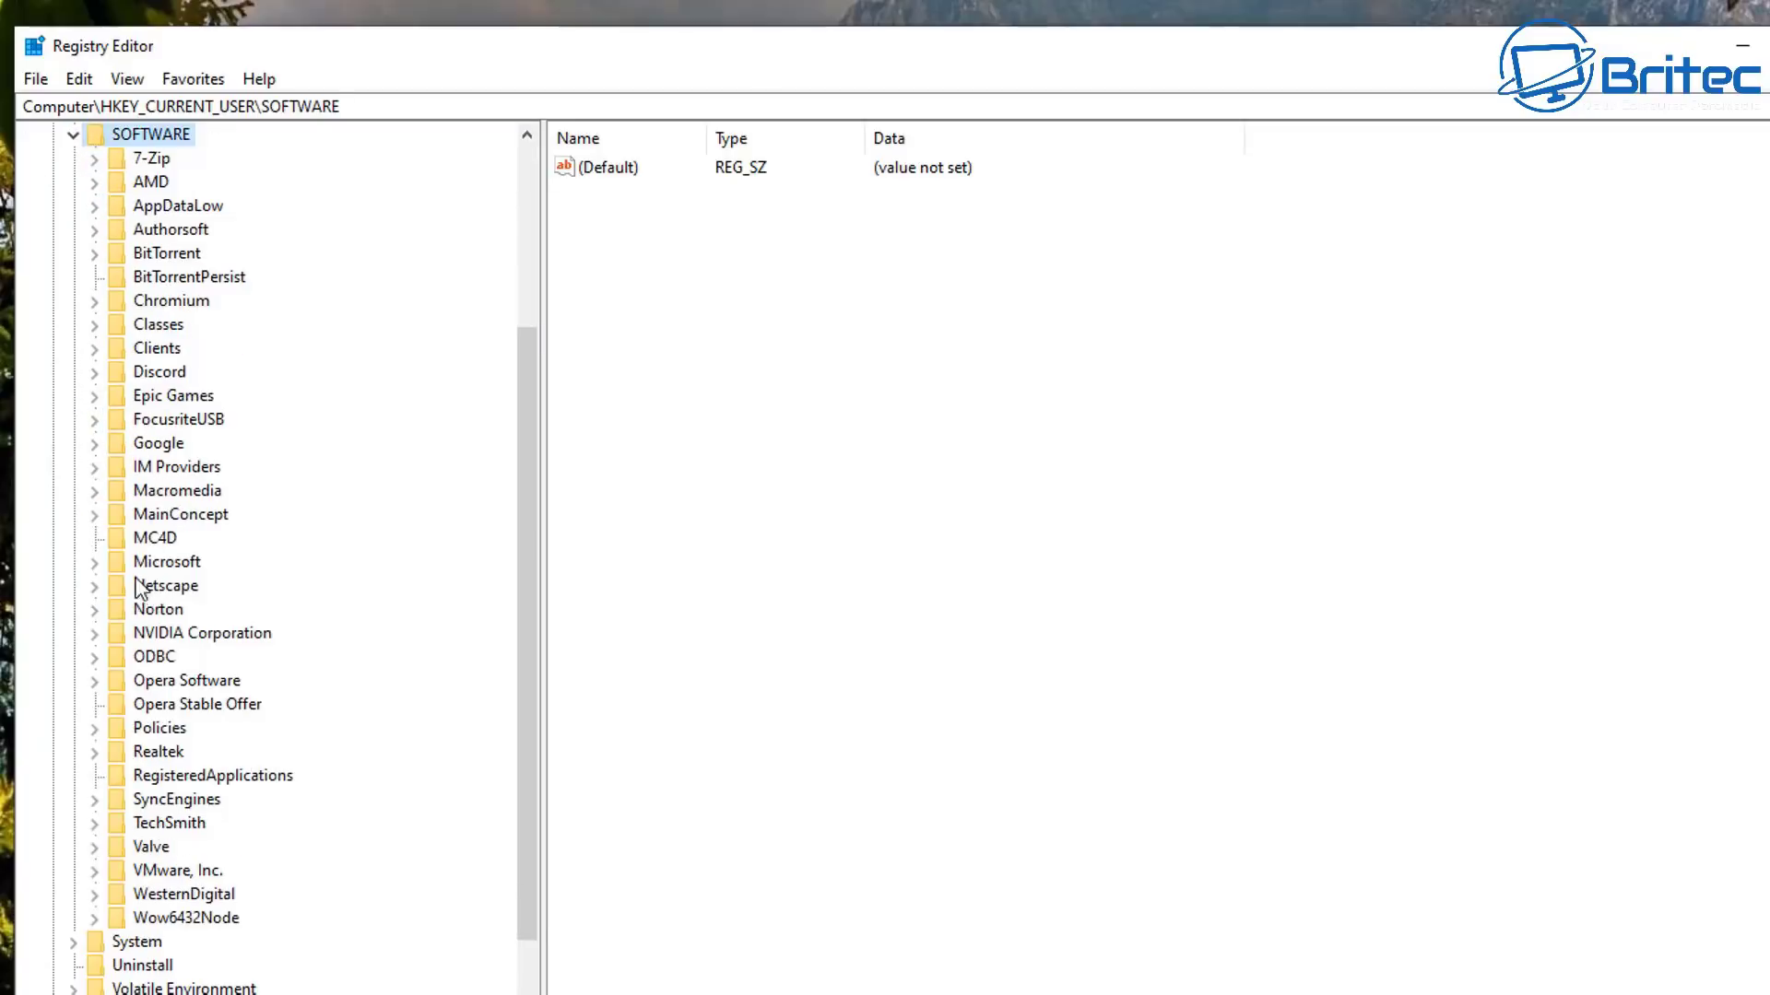
left_click(143, 564)
left_click(92, 565)
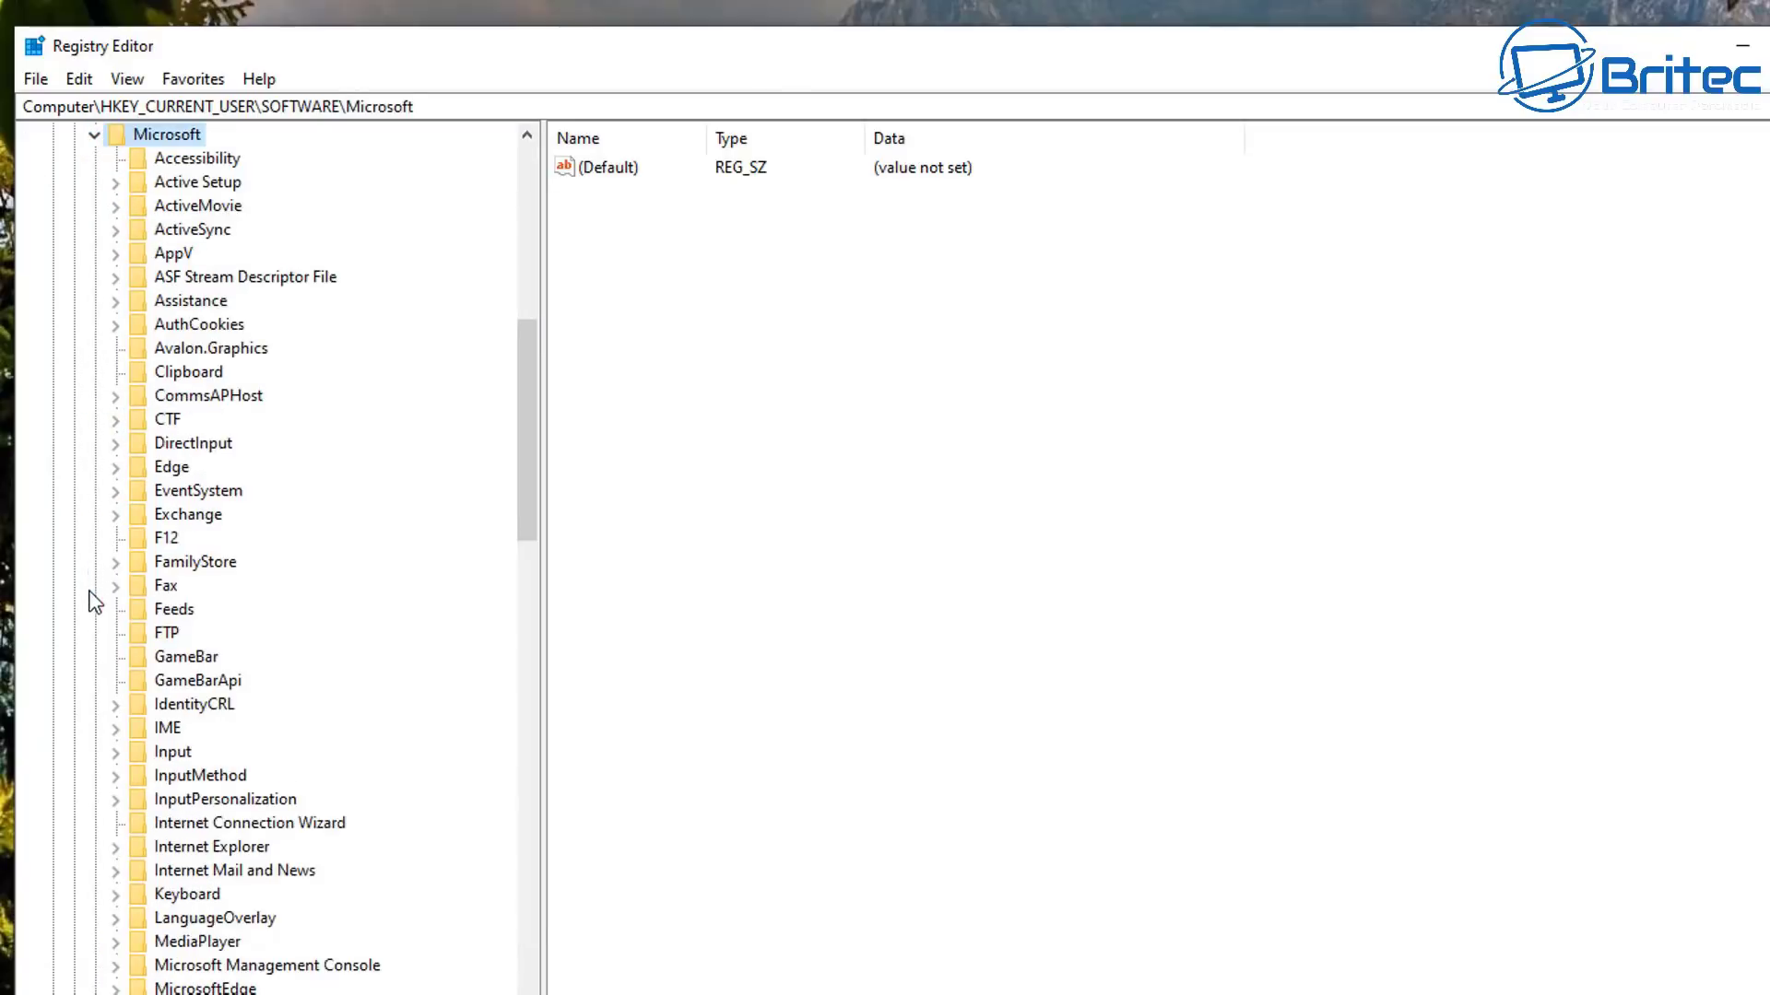
scroll(223, 660, "down", 4)
scroll(223, 690, "down", 14)
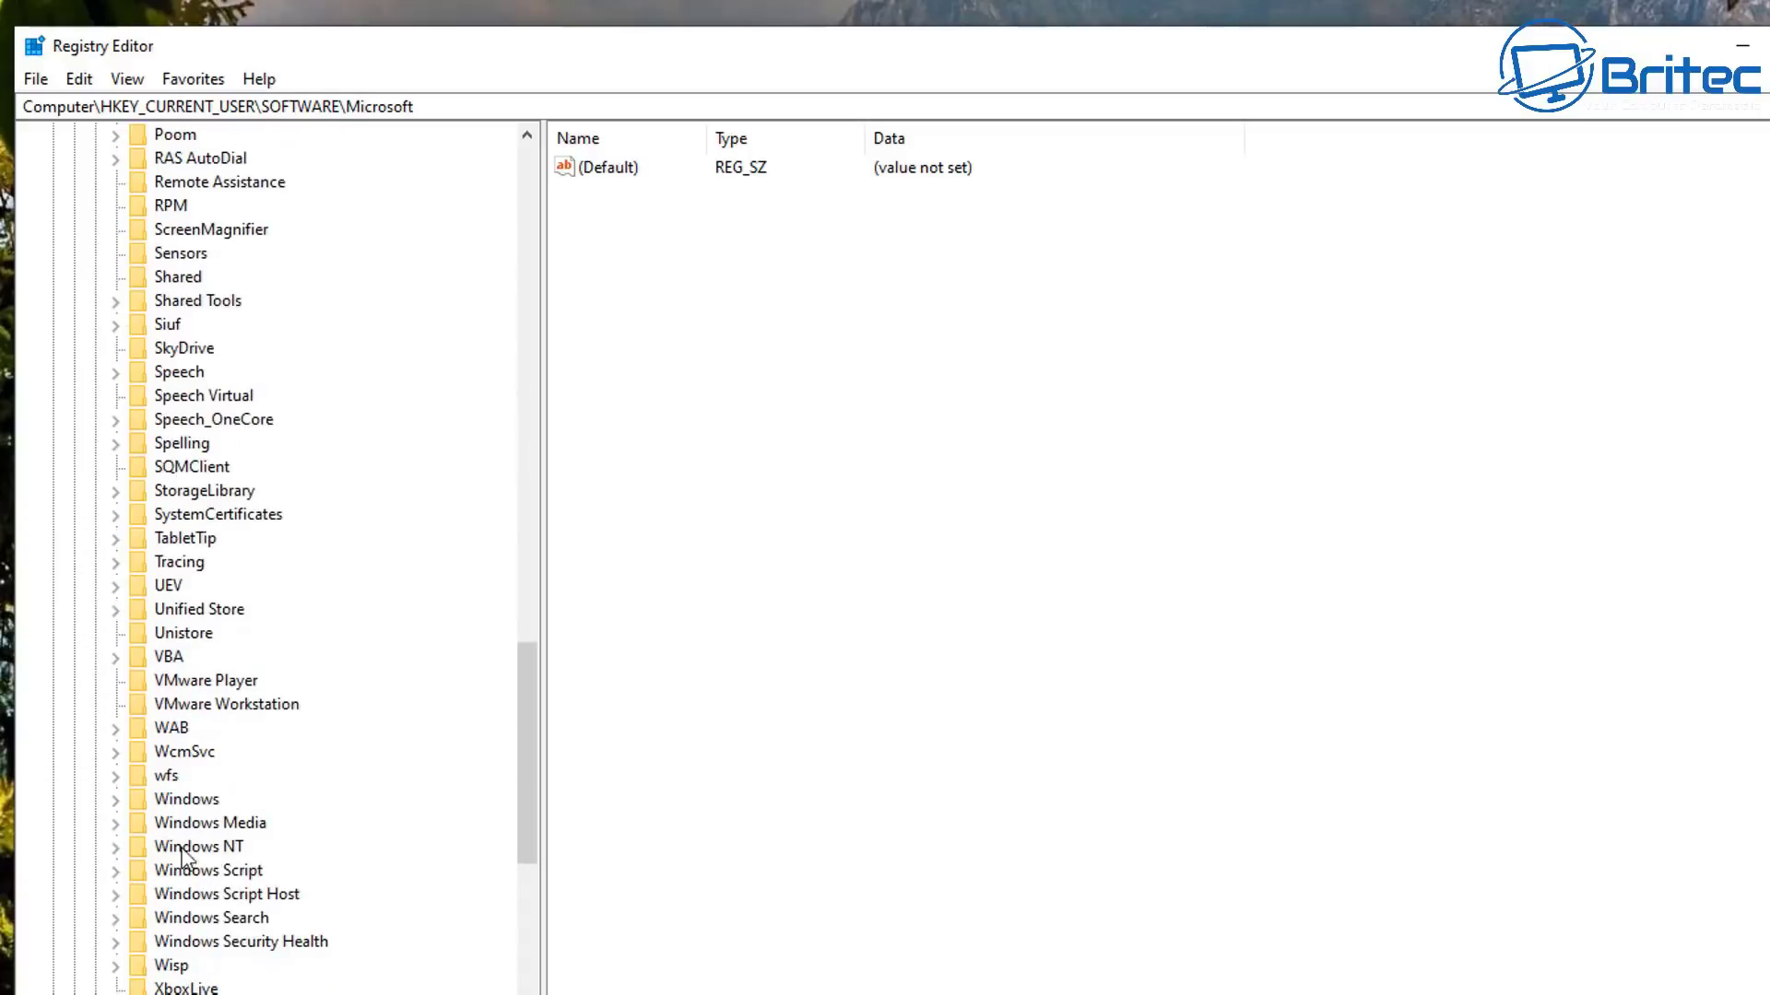
Go into Windows\CurrentVersion and select the Search key to list its values
double_click(122, 800)
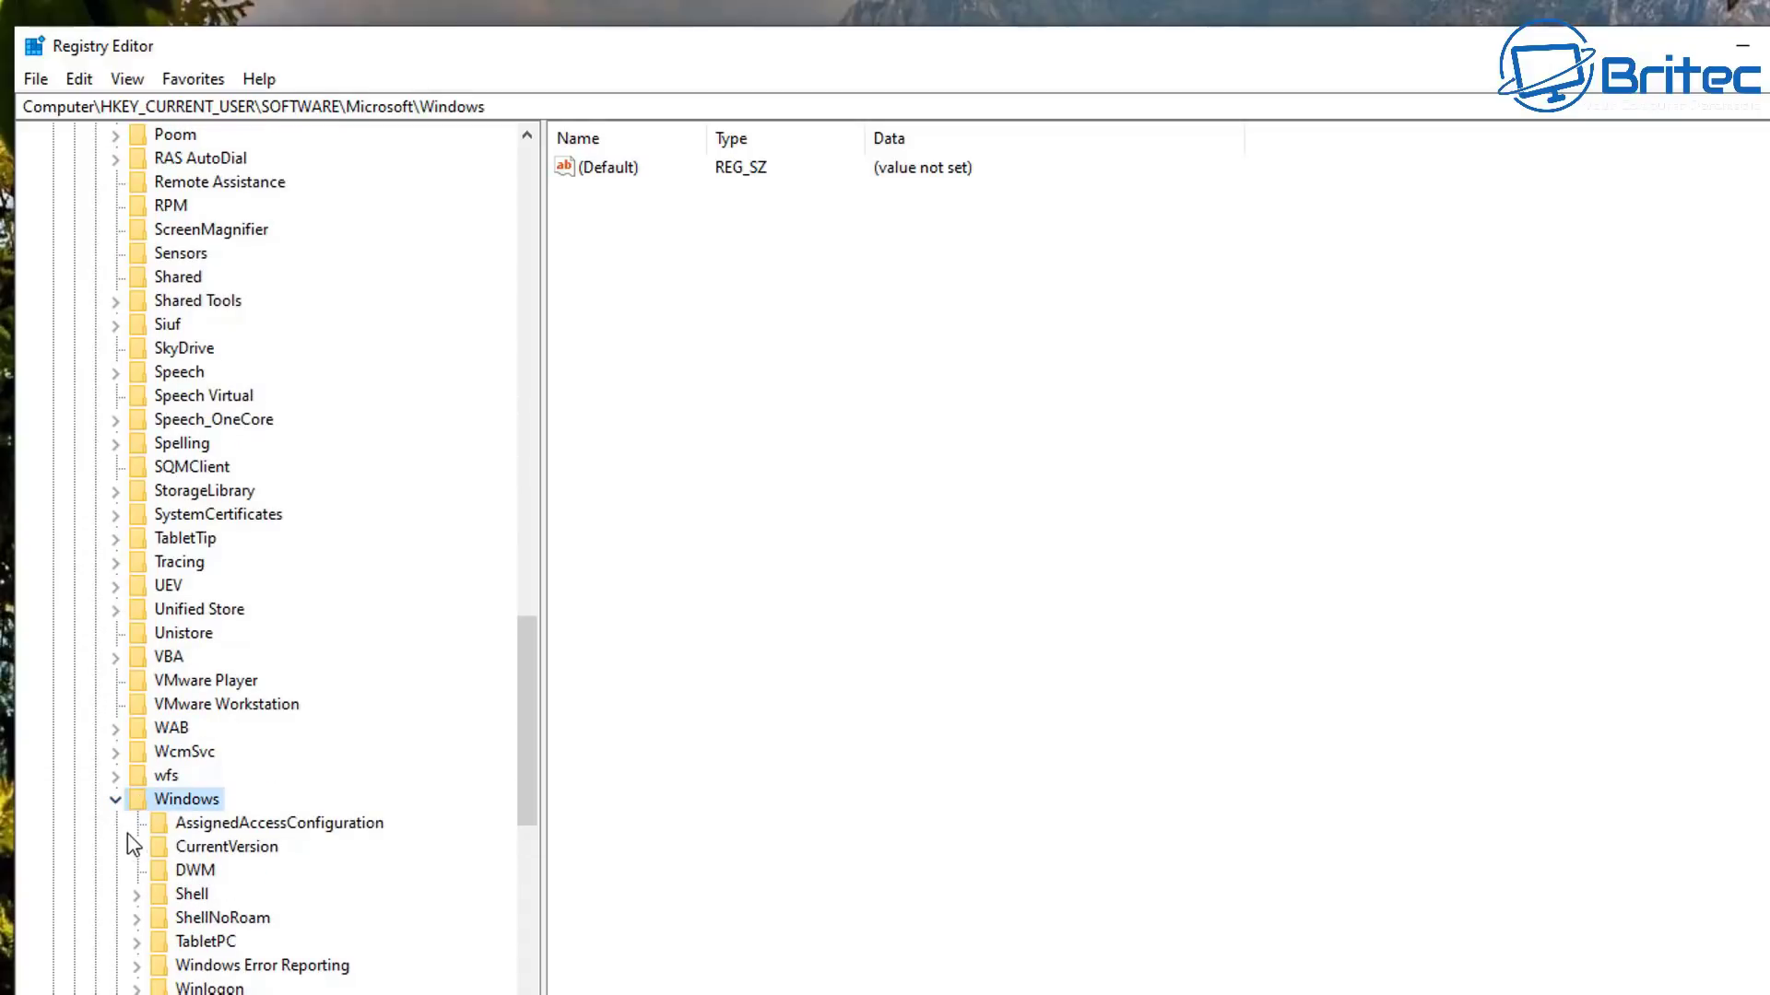
scroll(238, 840, "down", 3)
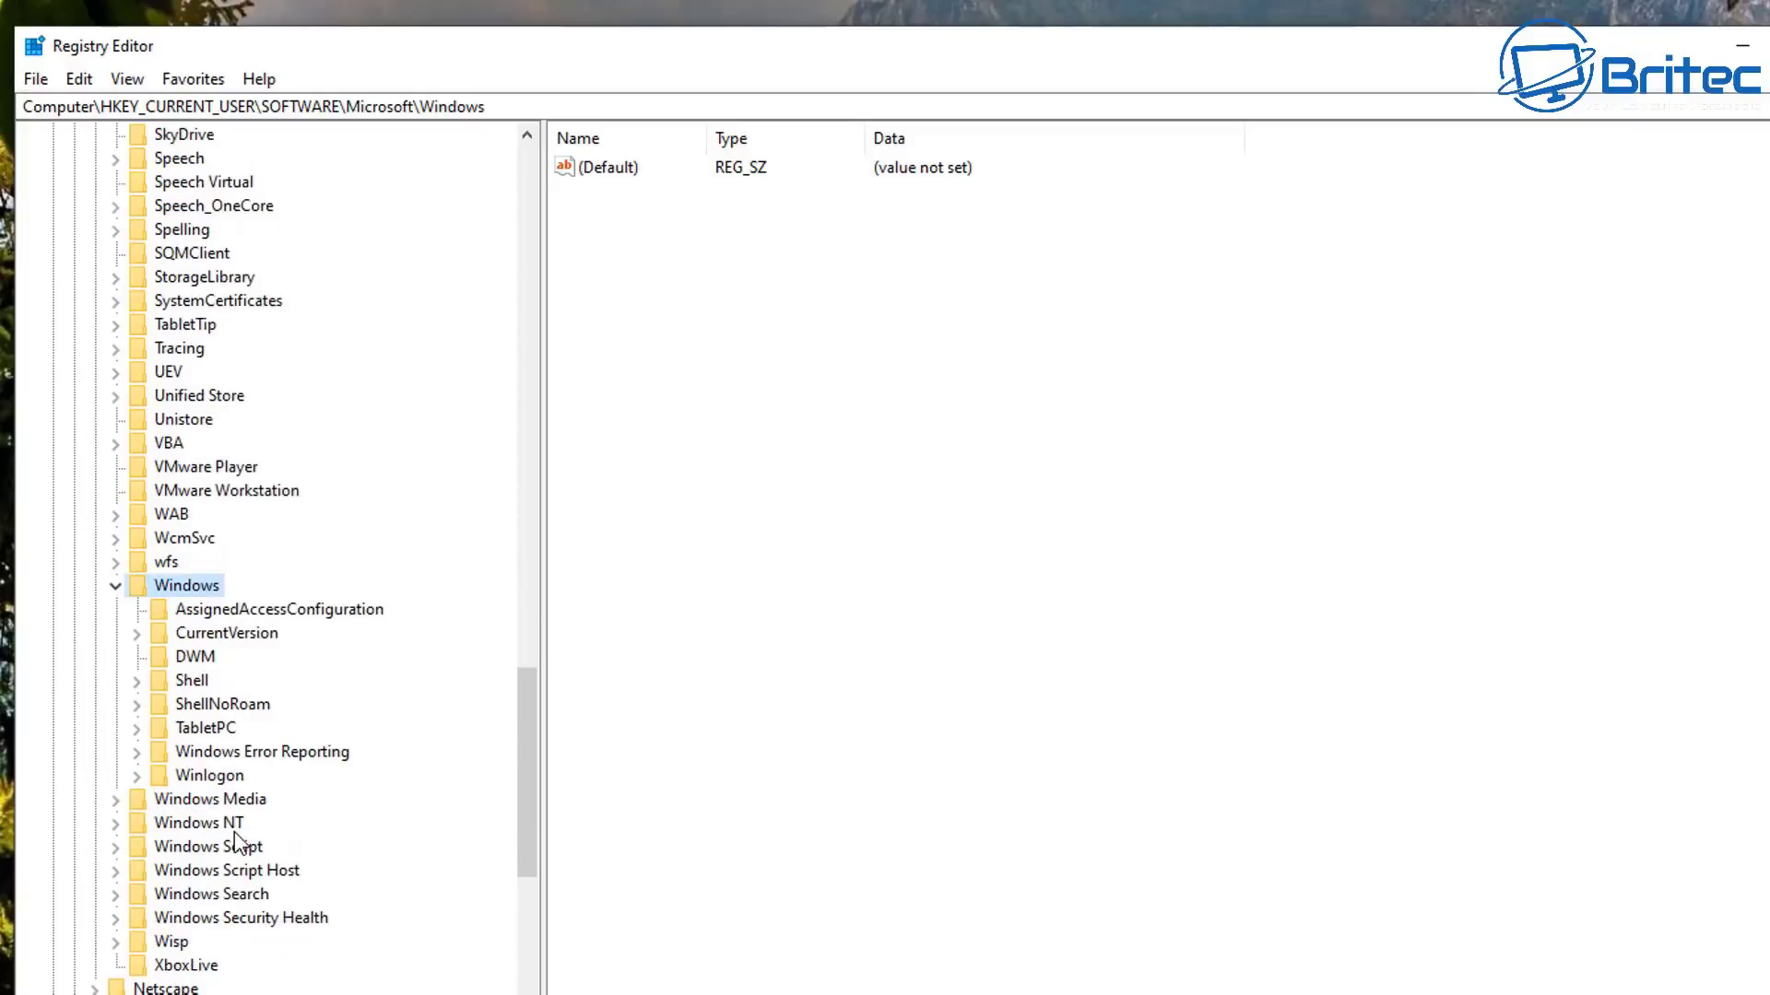
left_click(138, 634)
left_click(137, 634)
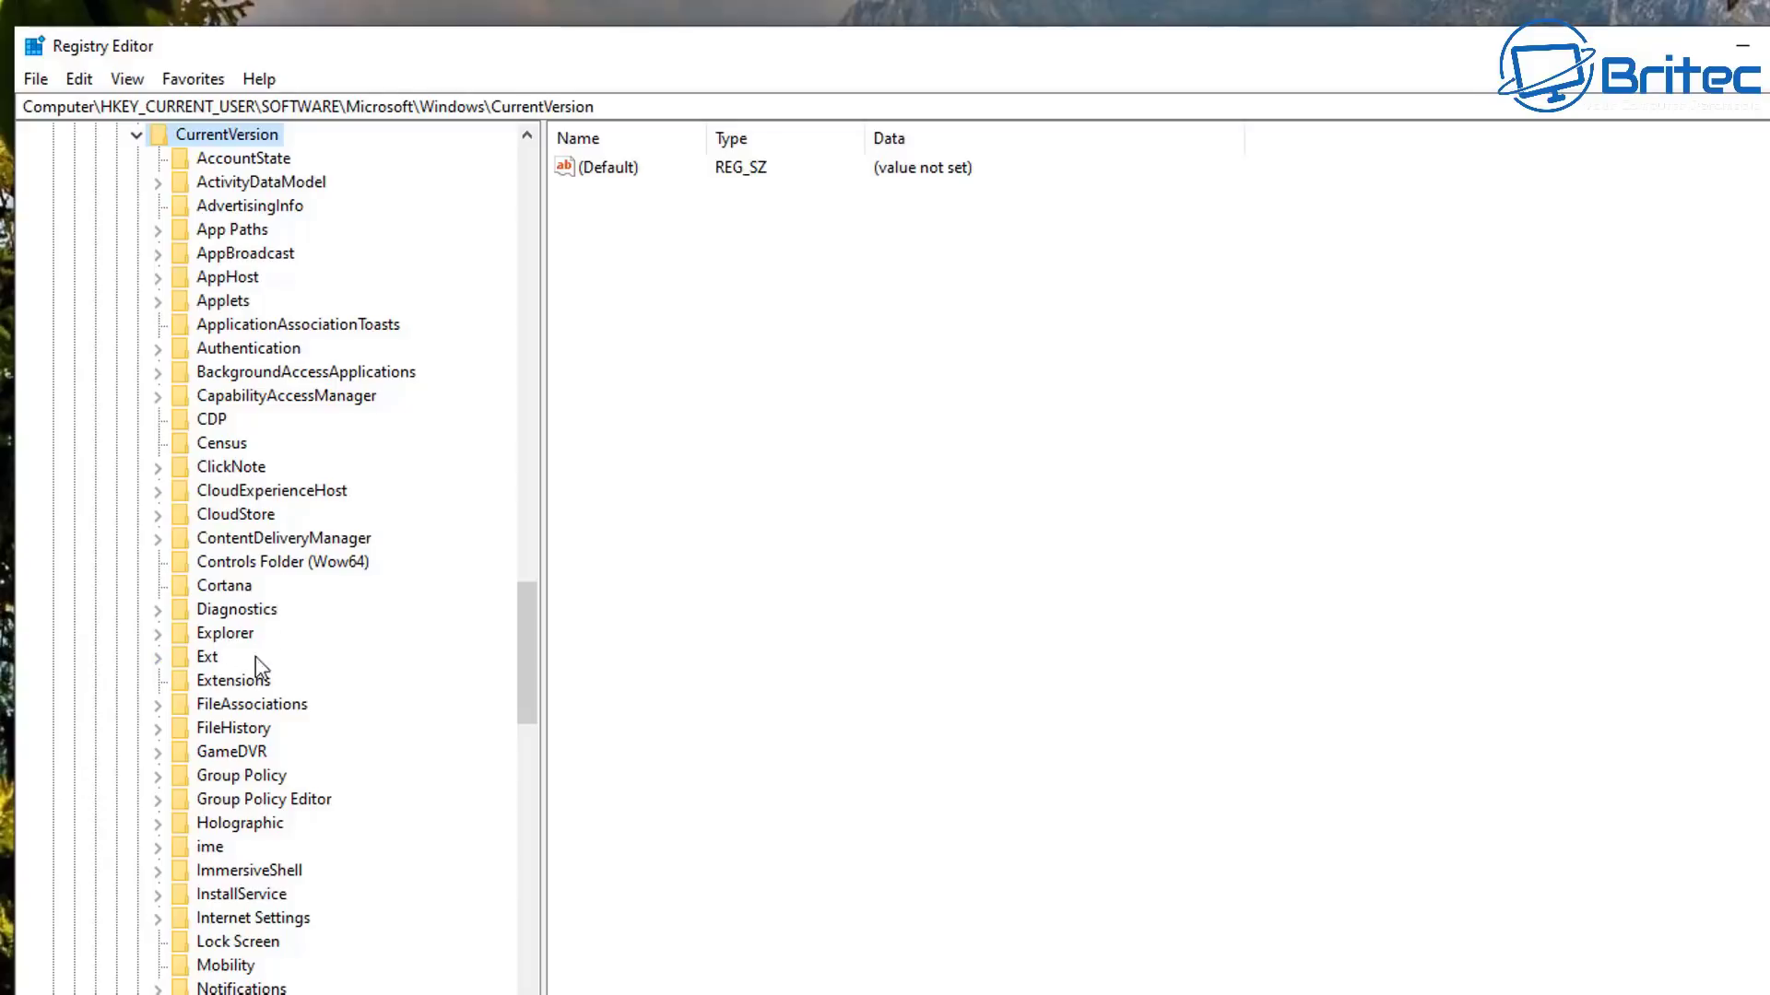
scroll(250, 702, "down", 1)
scroll(249, 738, "down", 4)
left_click(225, 917)
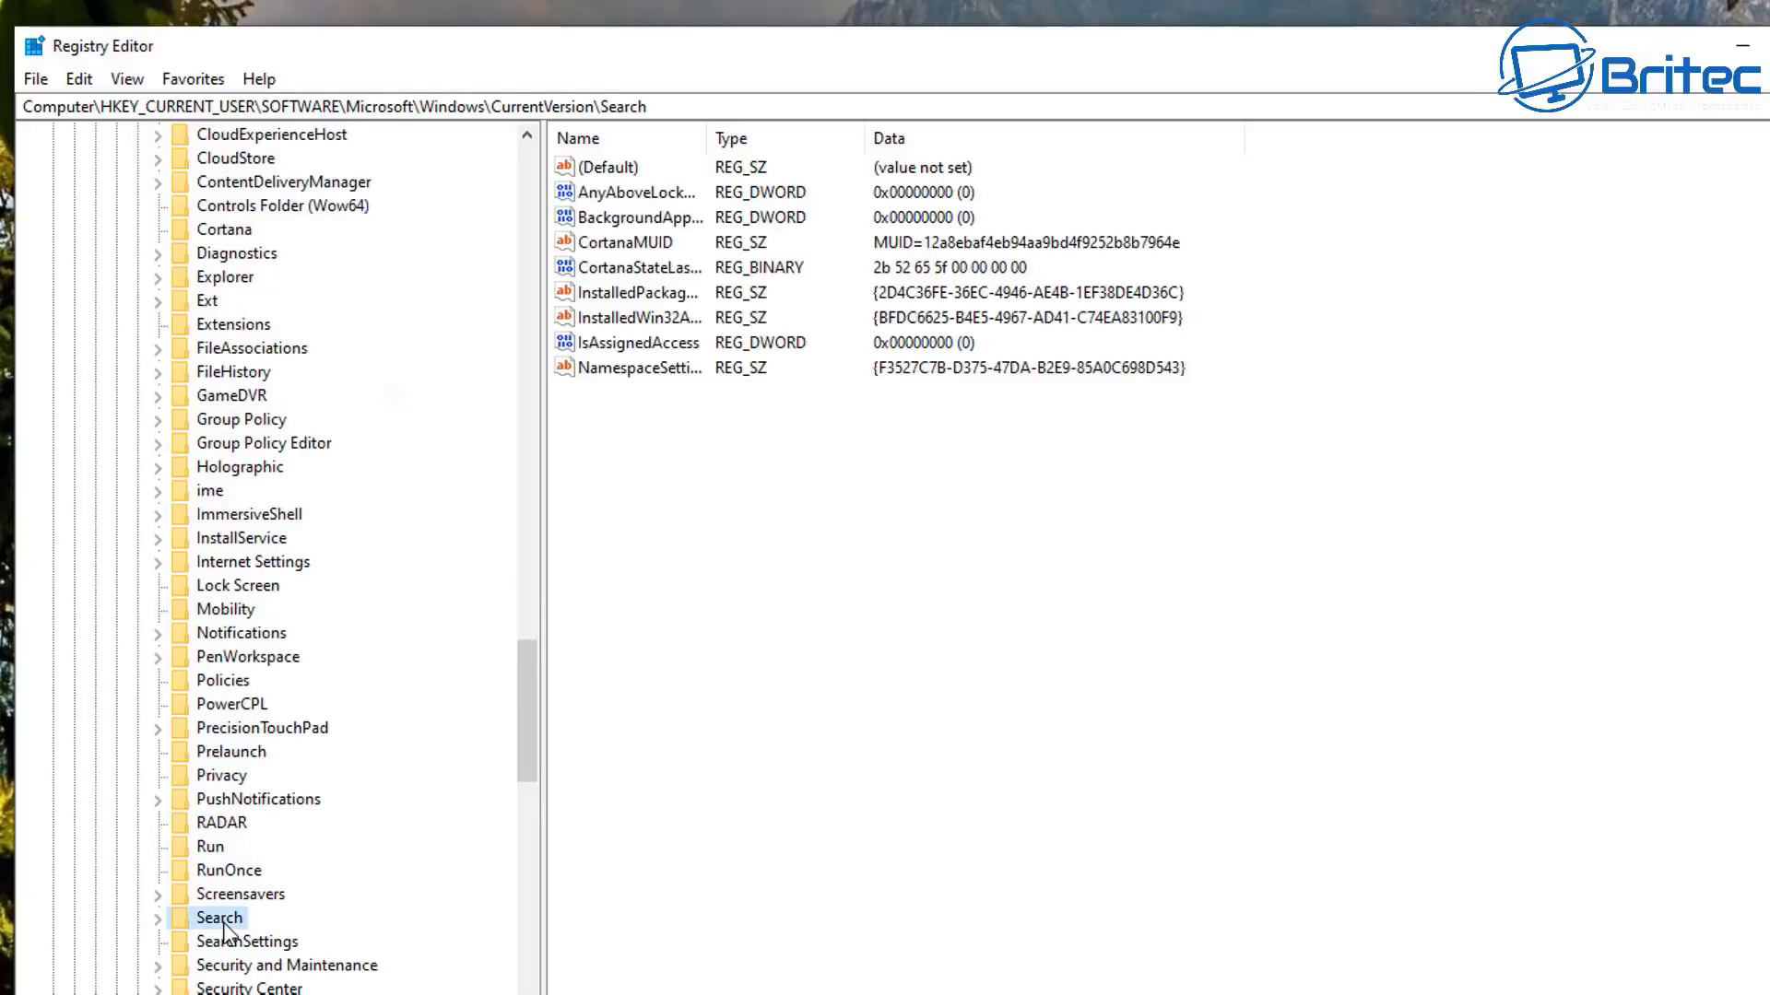
scroll(413, 869, "down", 3)
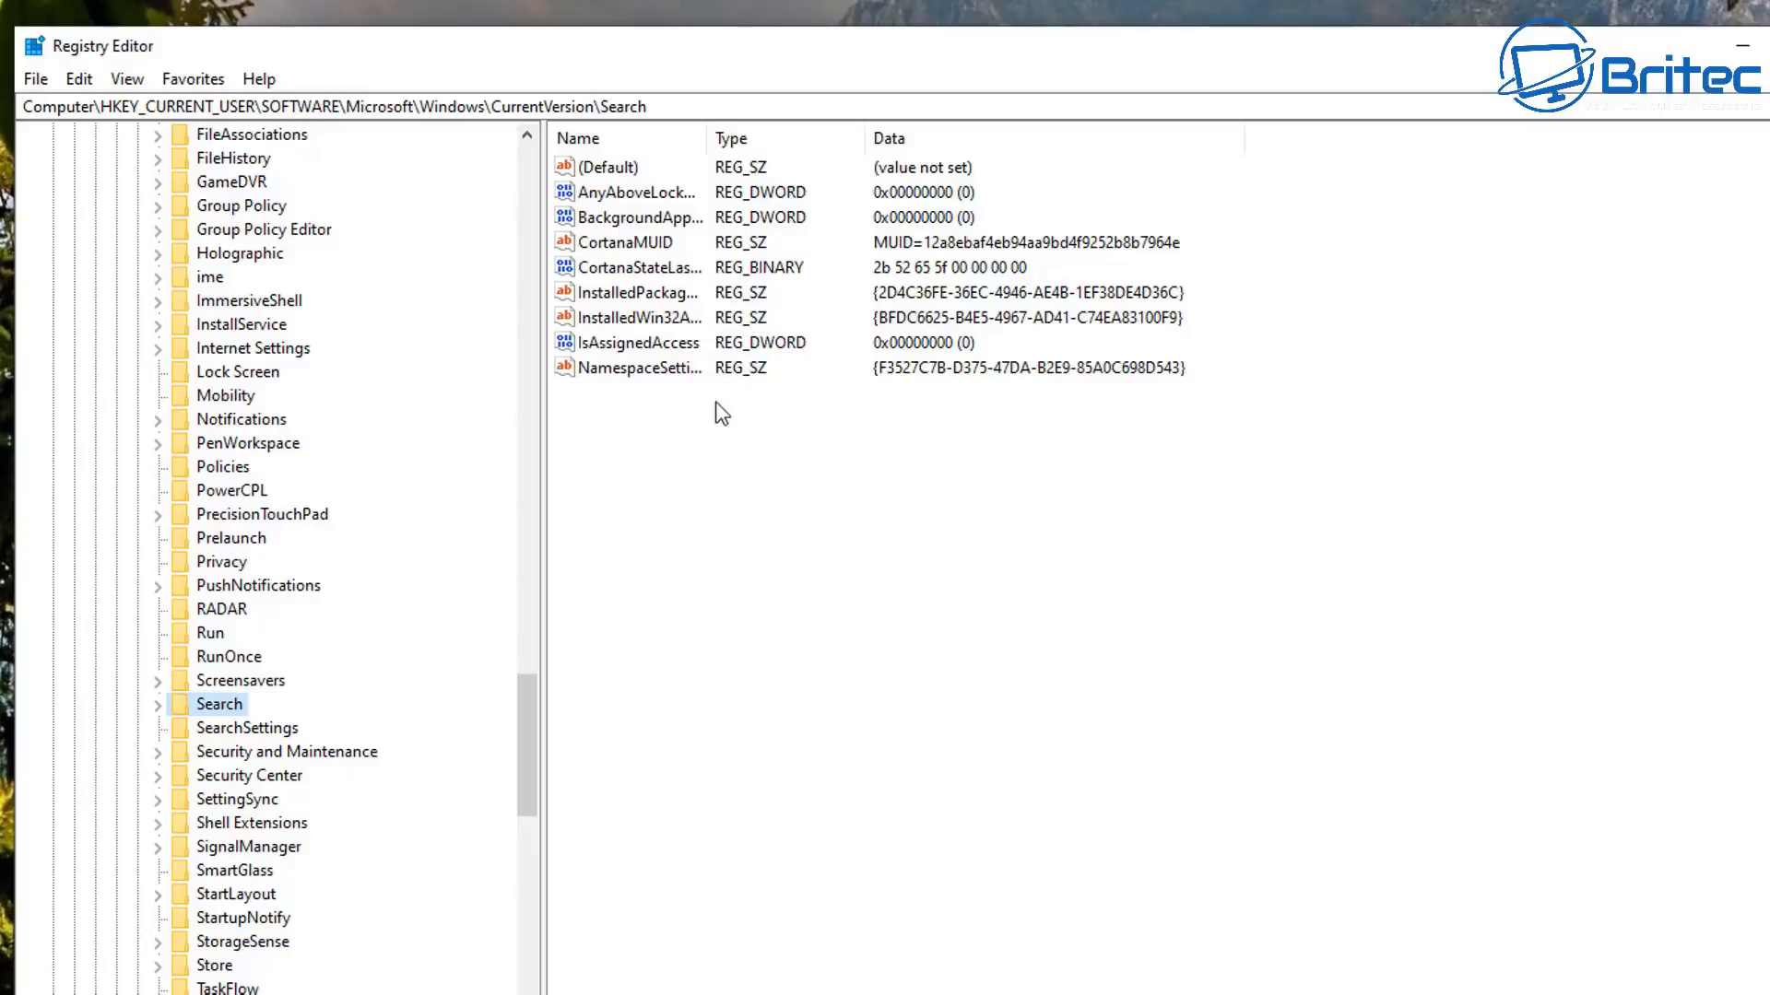
Add a new DWORD (32-bit) value named BingSearchEnabled, correcting the missing final 'd'
left_click(634, 402)
right_click(636, 414)
mouse_move(752, 422)
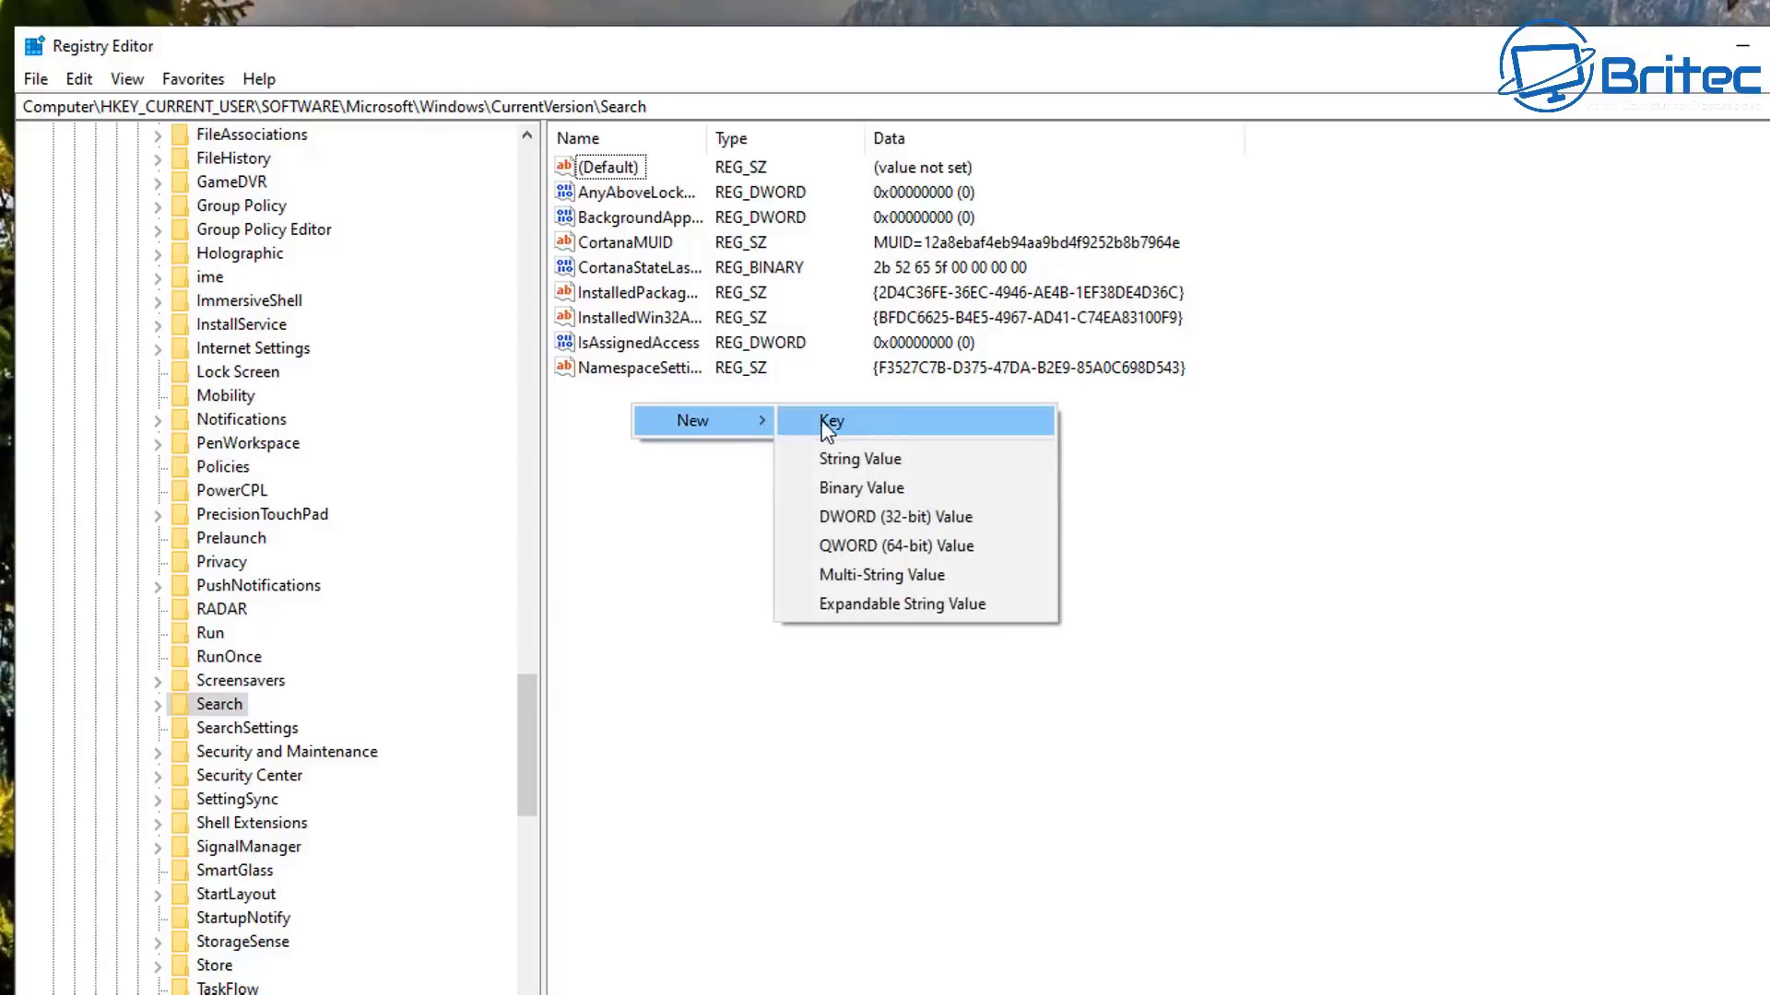
left_click(868, 514)
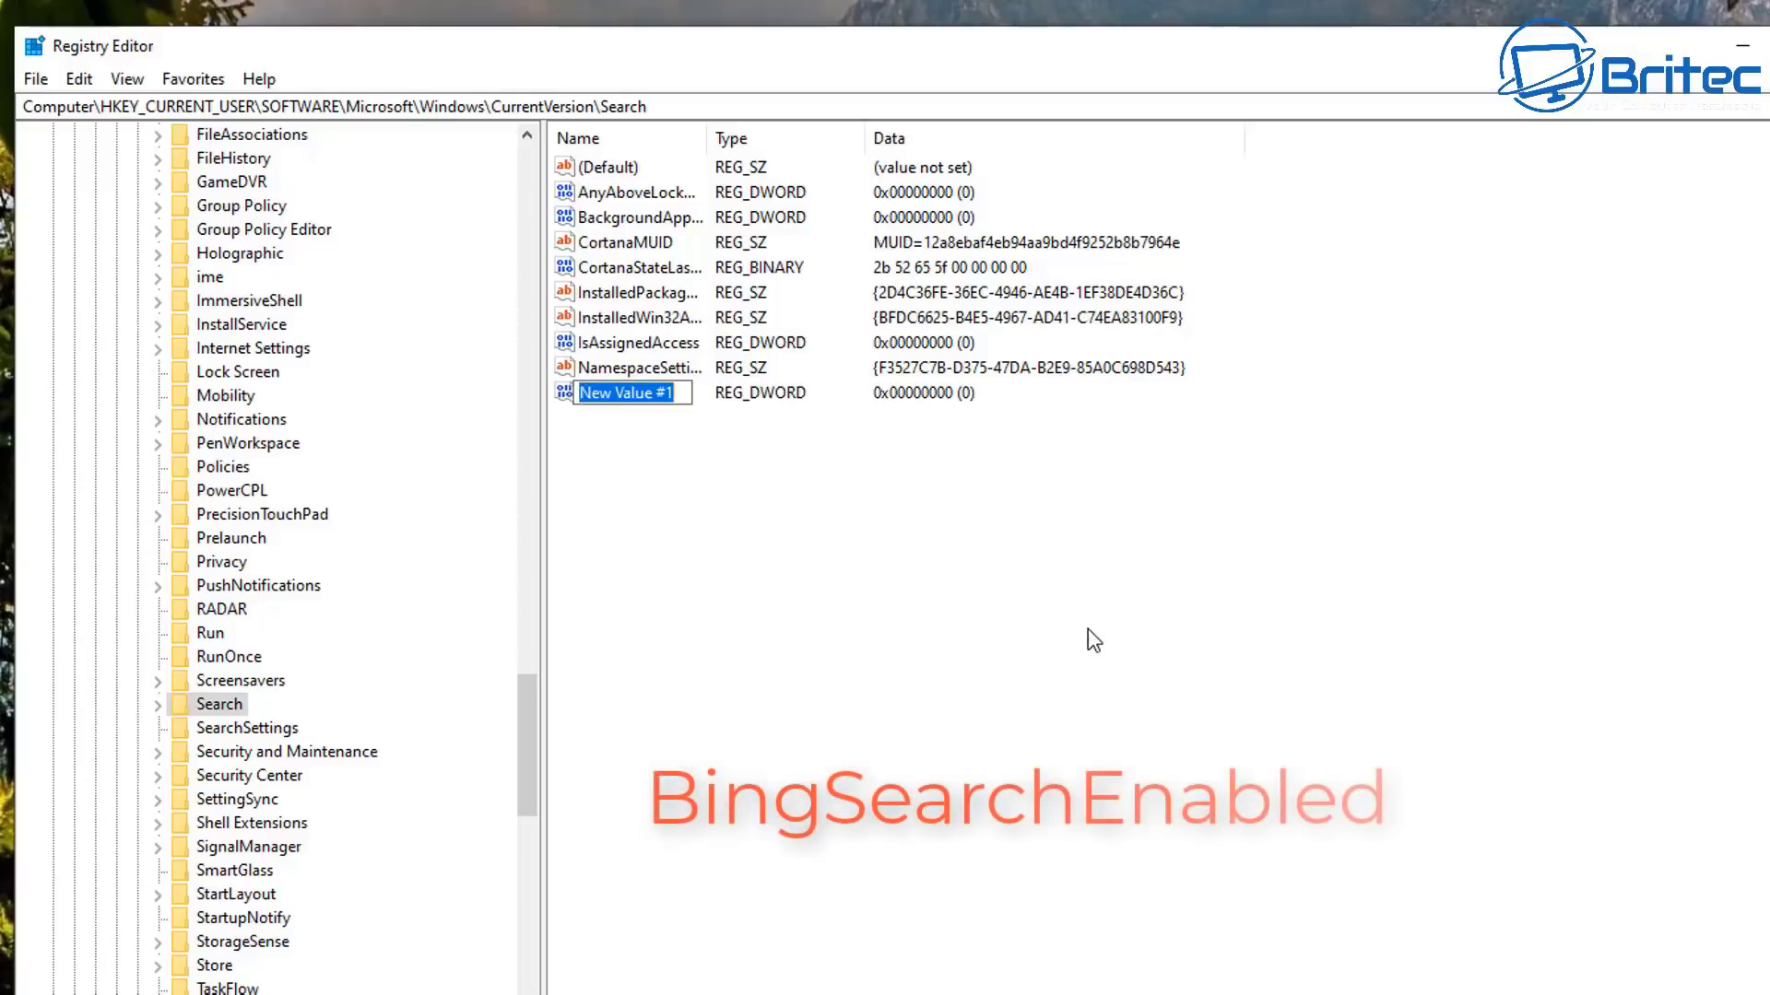
type("Bing")
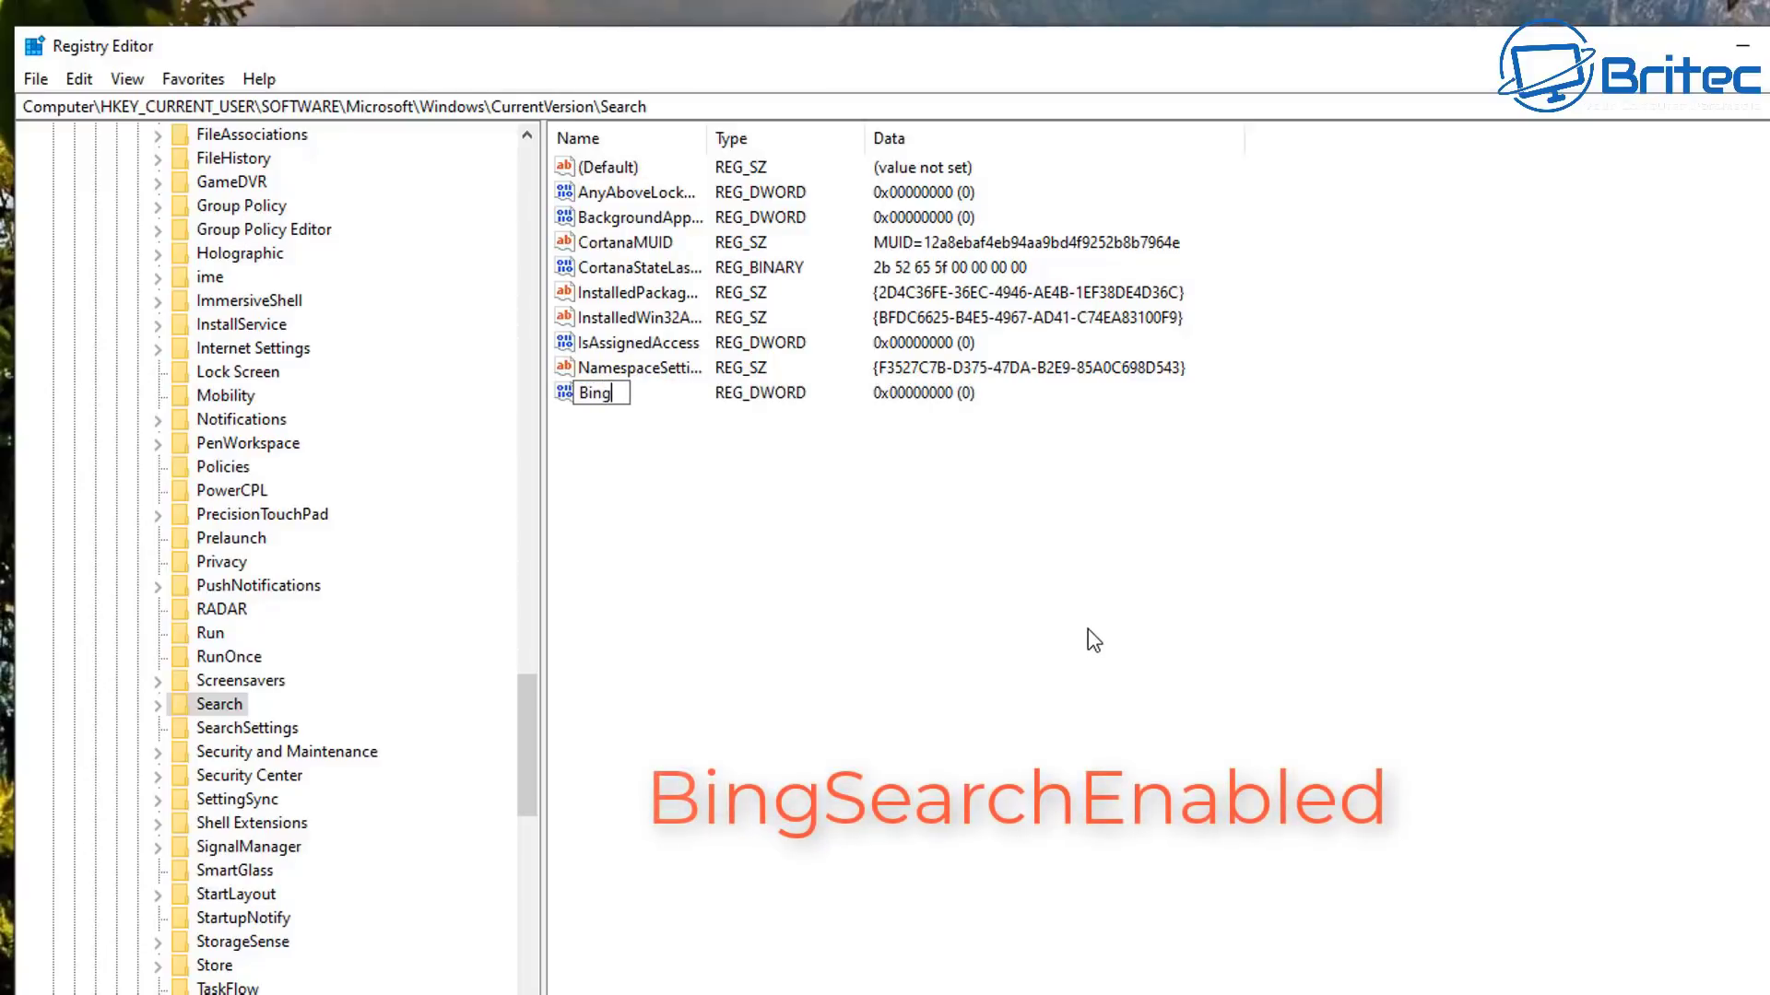
type("Sea")
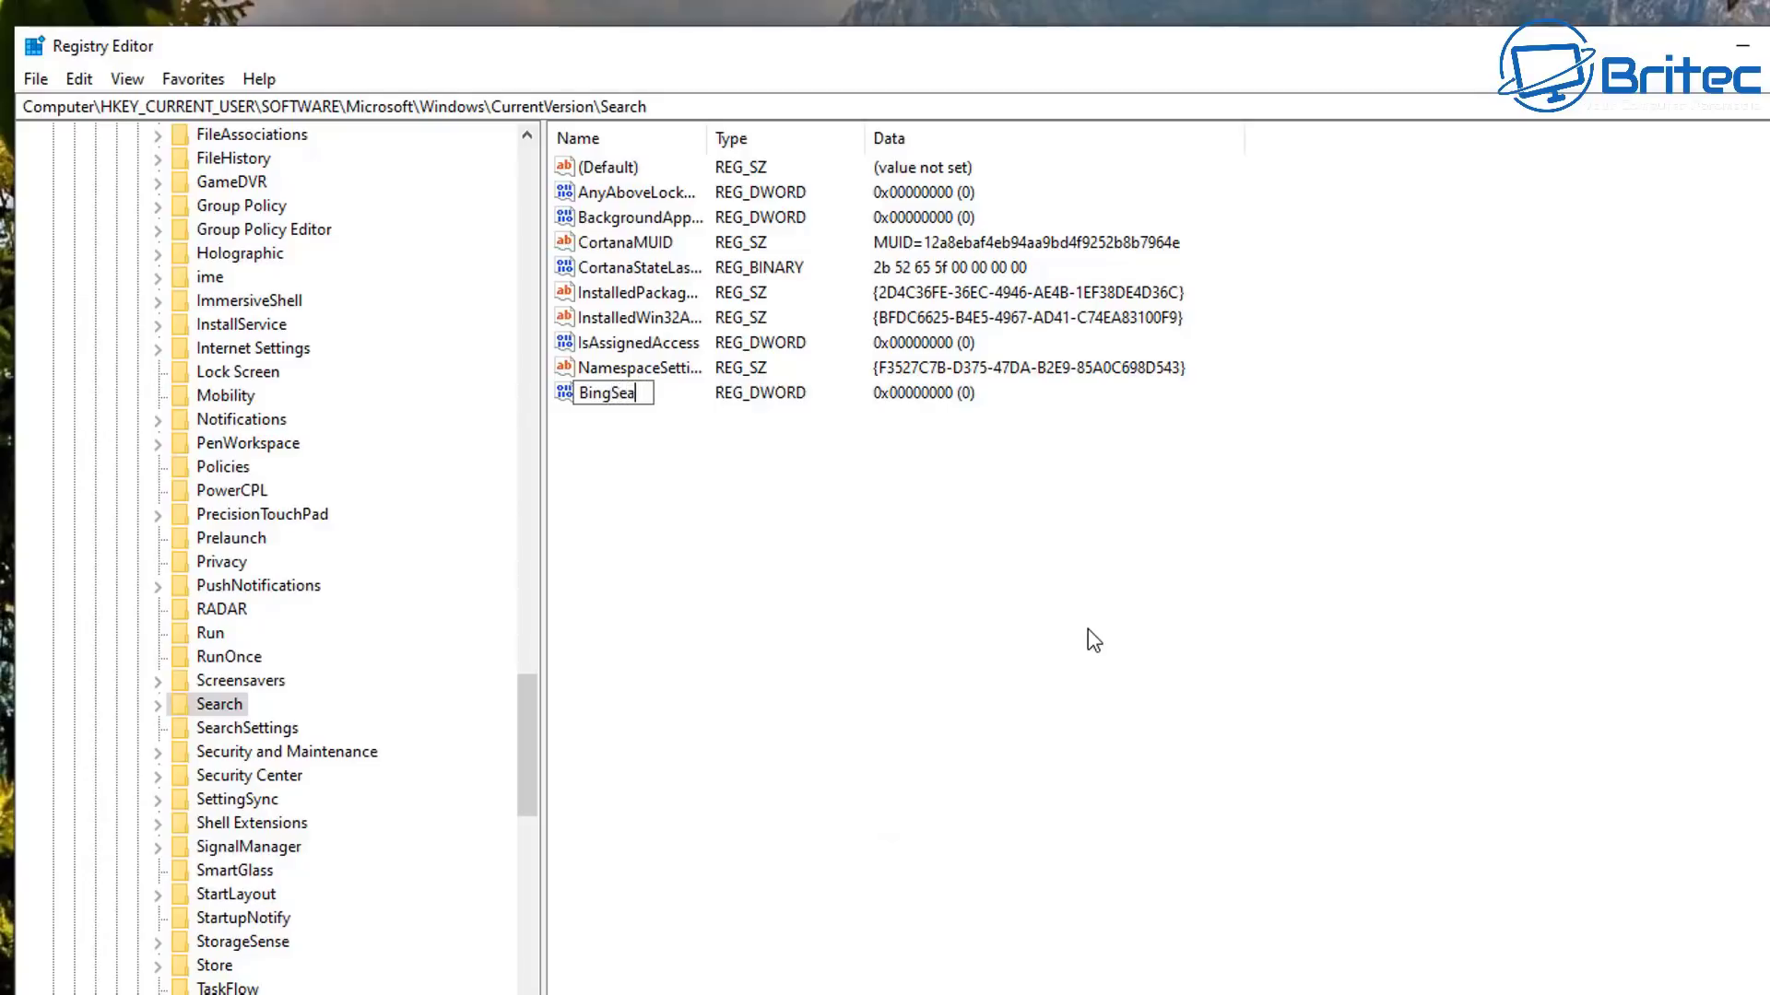
type("rchEnabled")
key("Return")
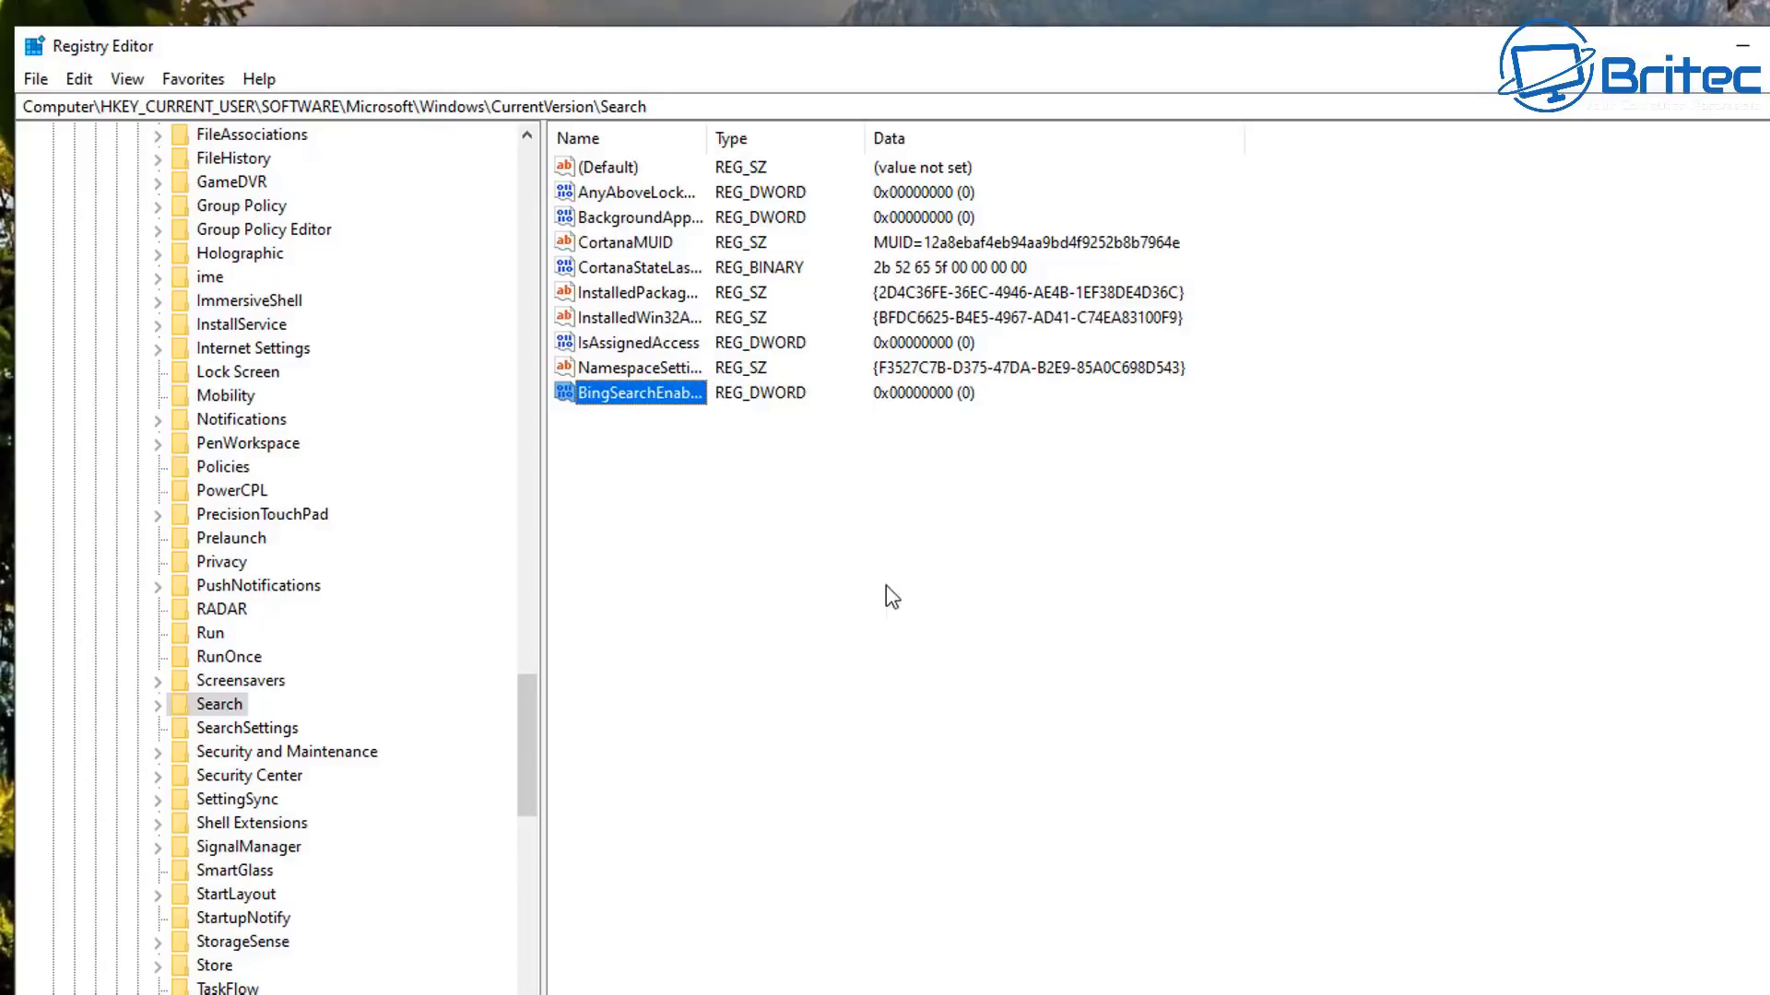
left_click(632, 396)
key("End")
type("d")
key("Return")
Add an AllowSearchToUseLocation DWORD (32-bit) value and confirm BingSearchEnabled's data is 0
right_click(616, 453)
mouse_move(687, 474)
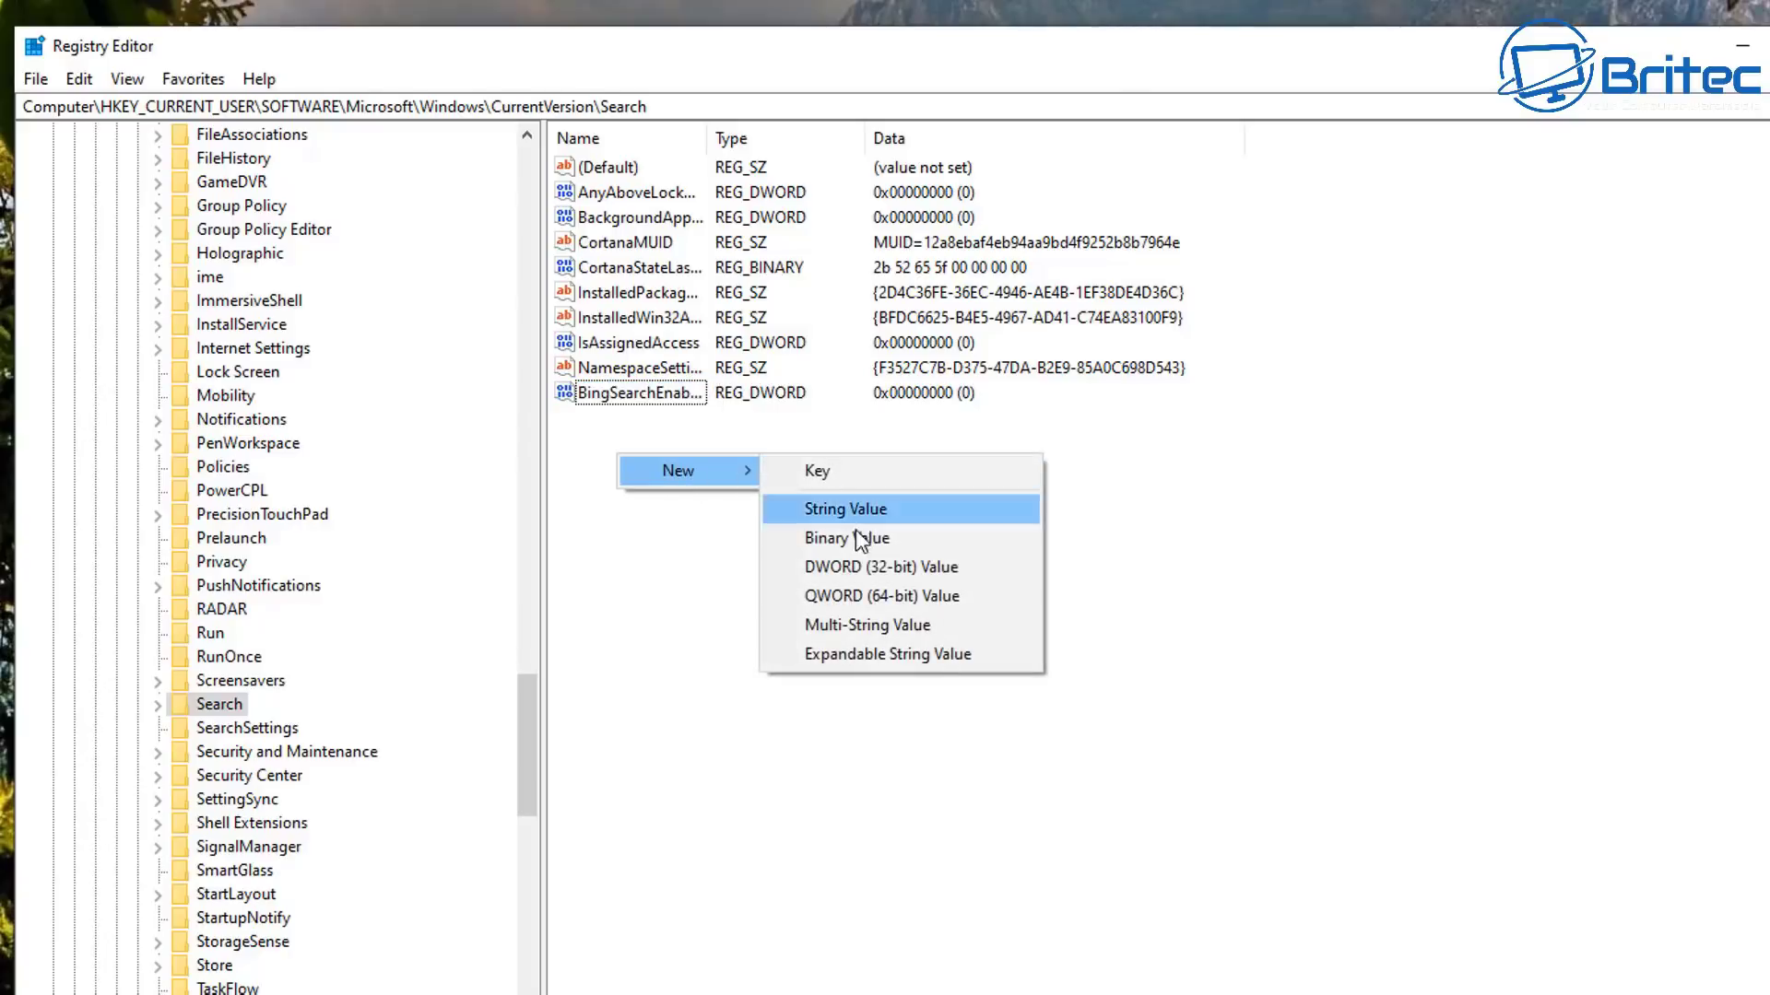
left_click(859, 568)
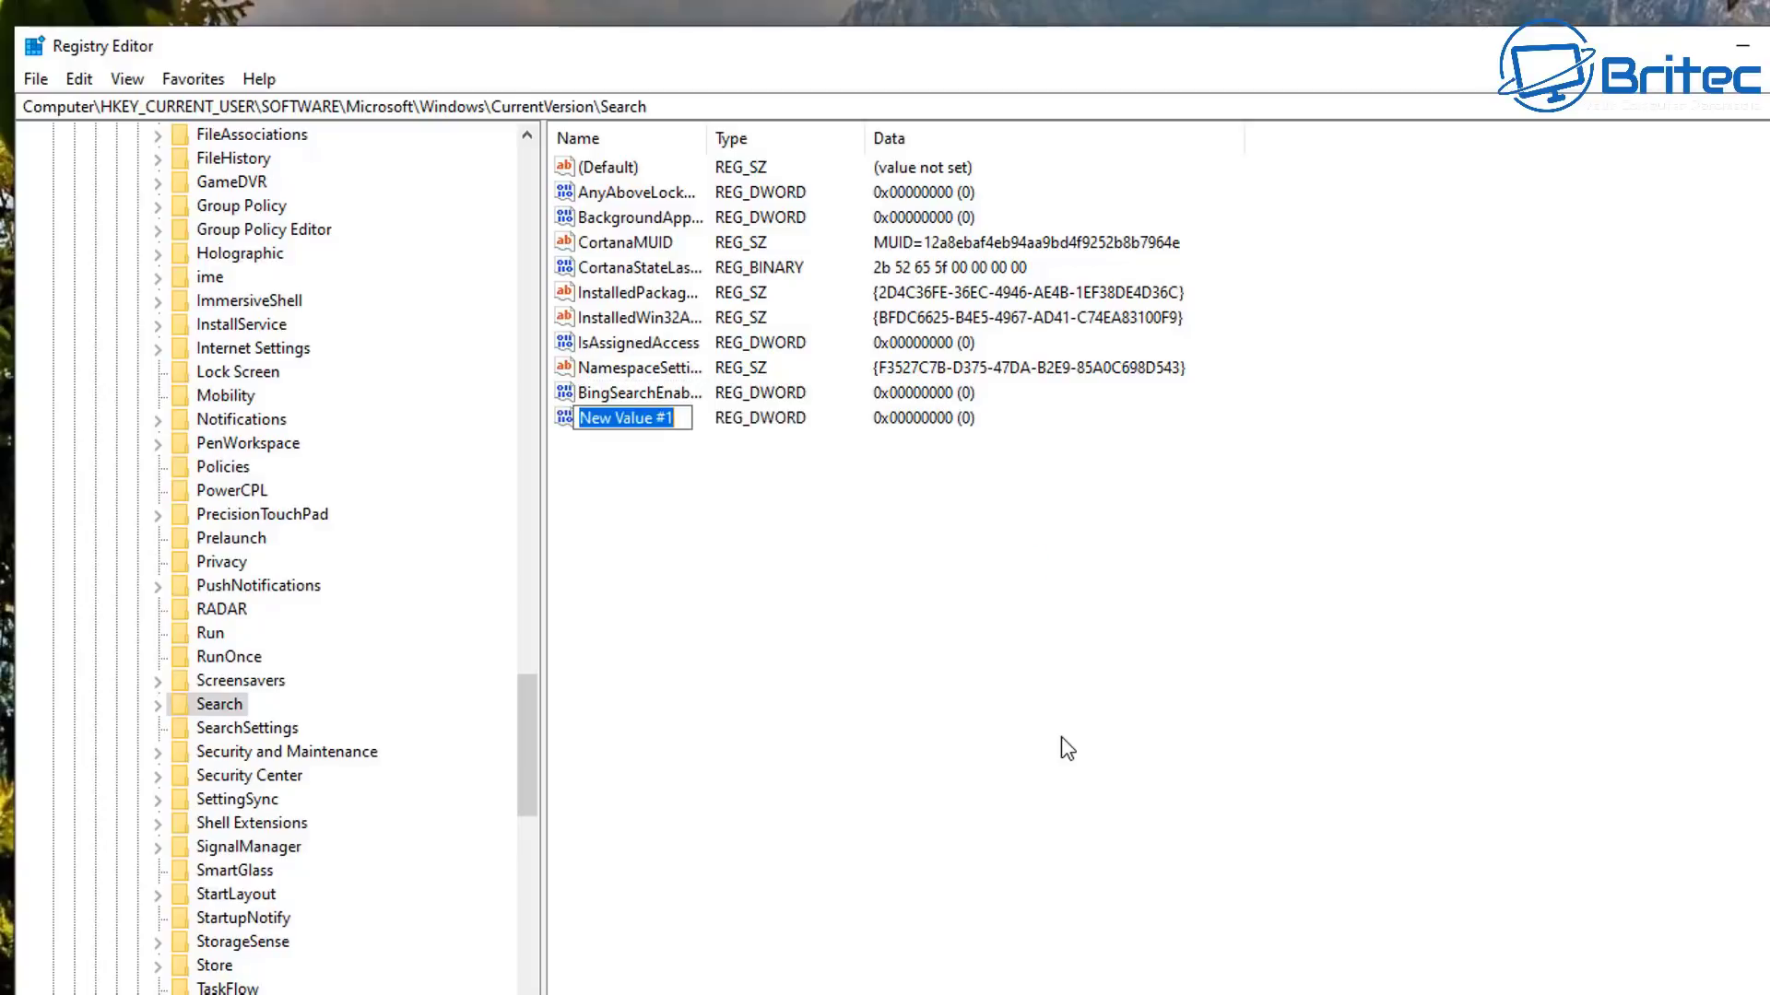
type("All")
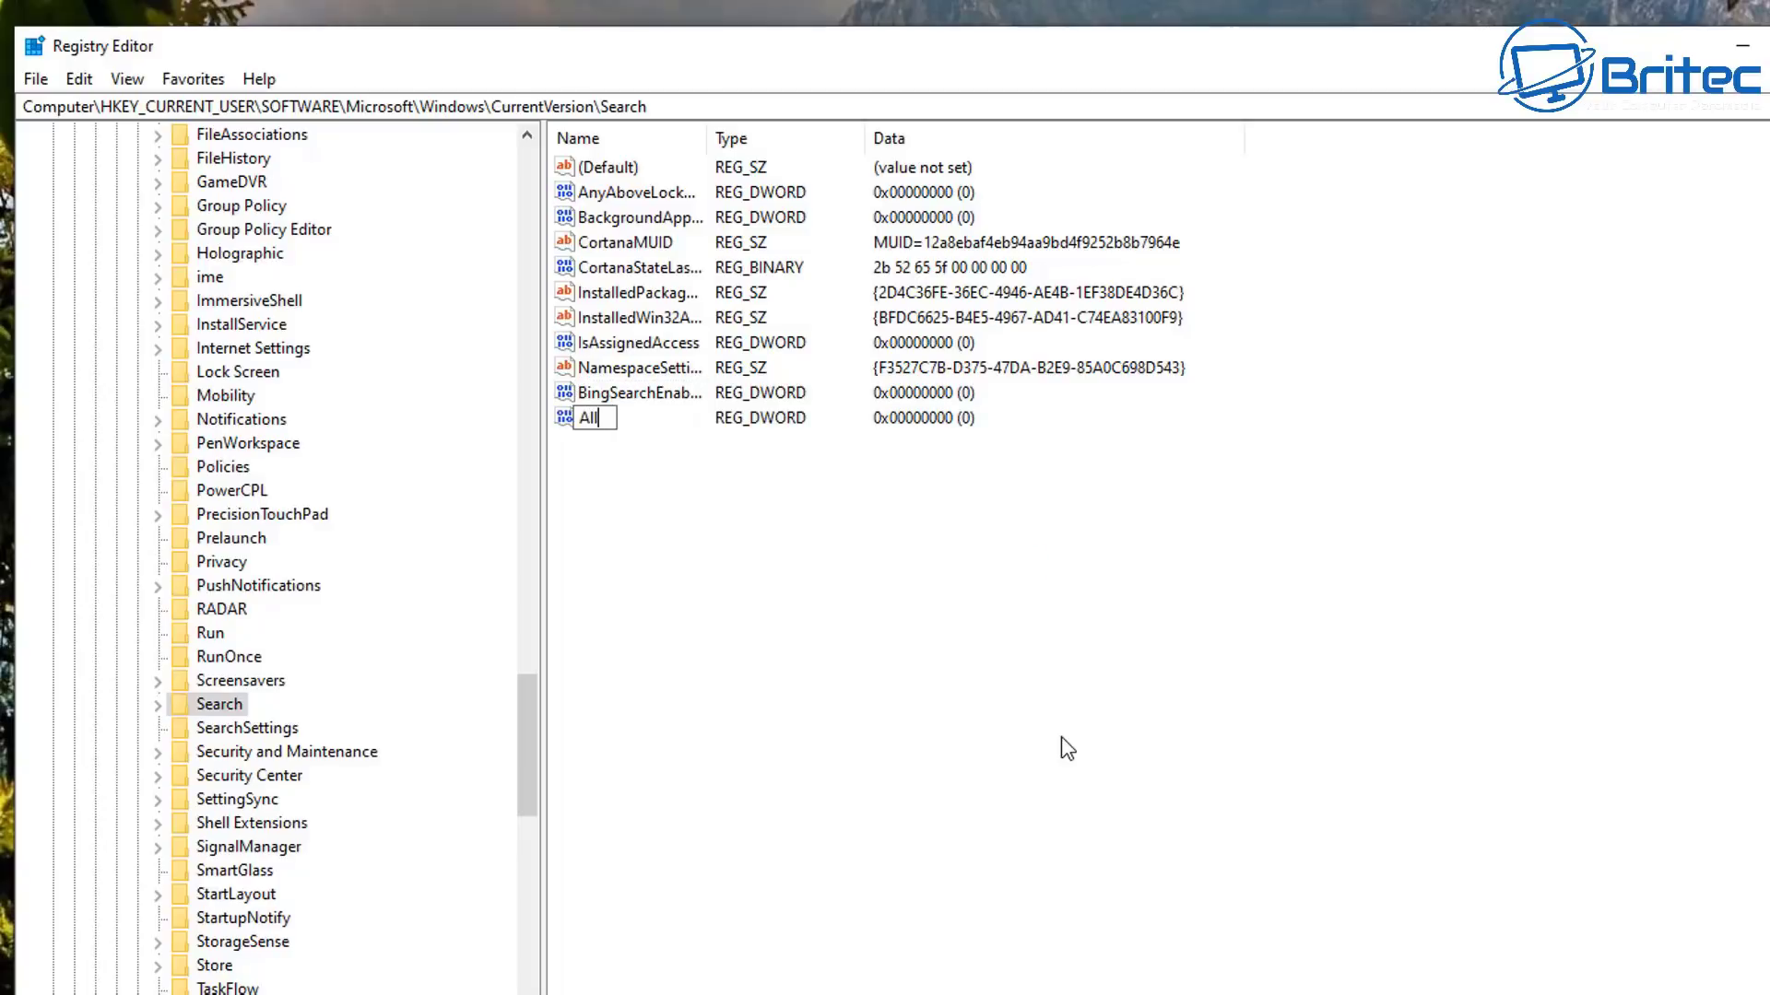
type("ow")
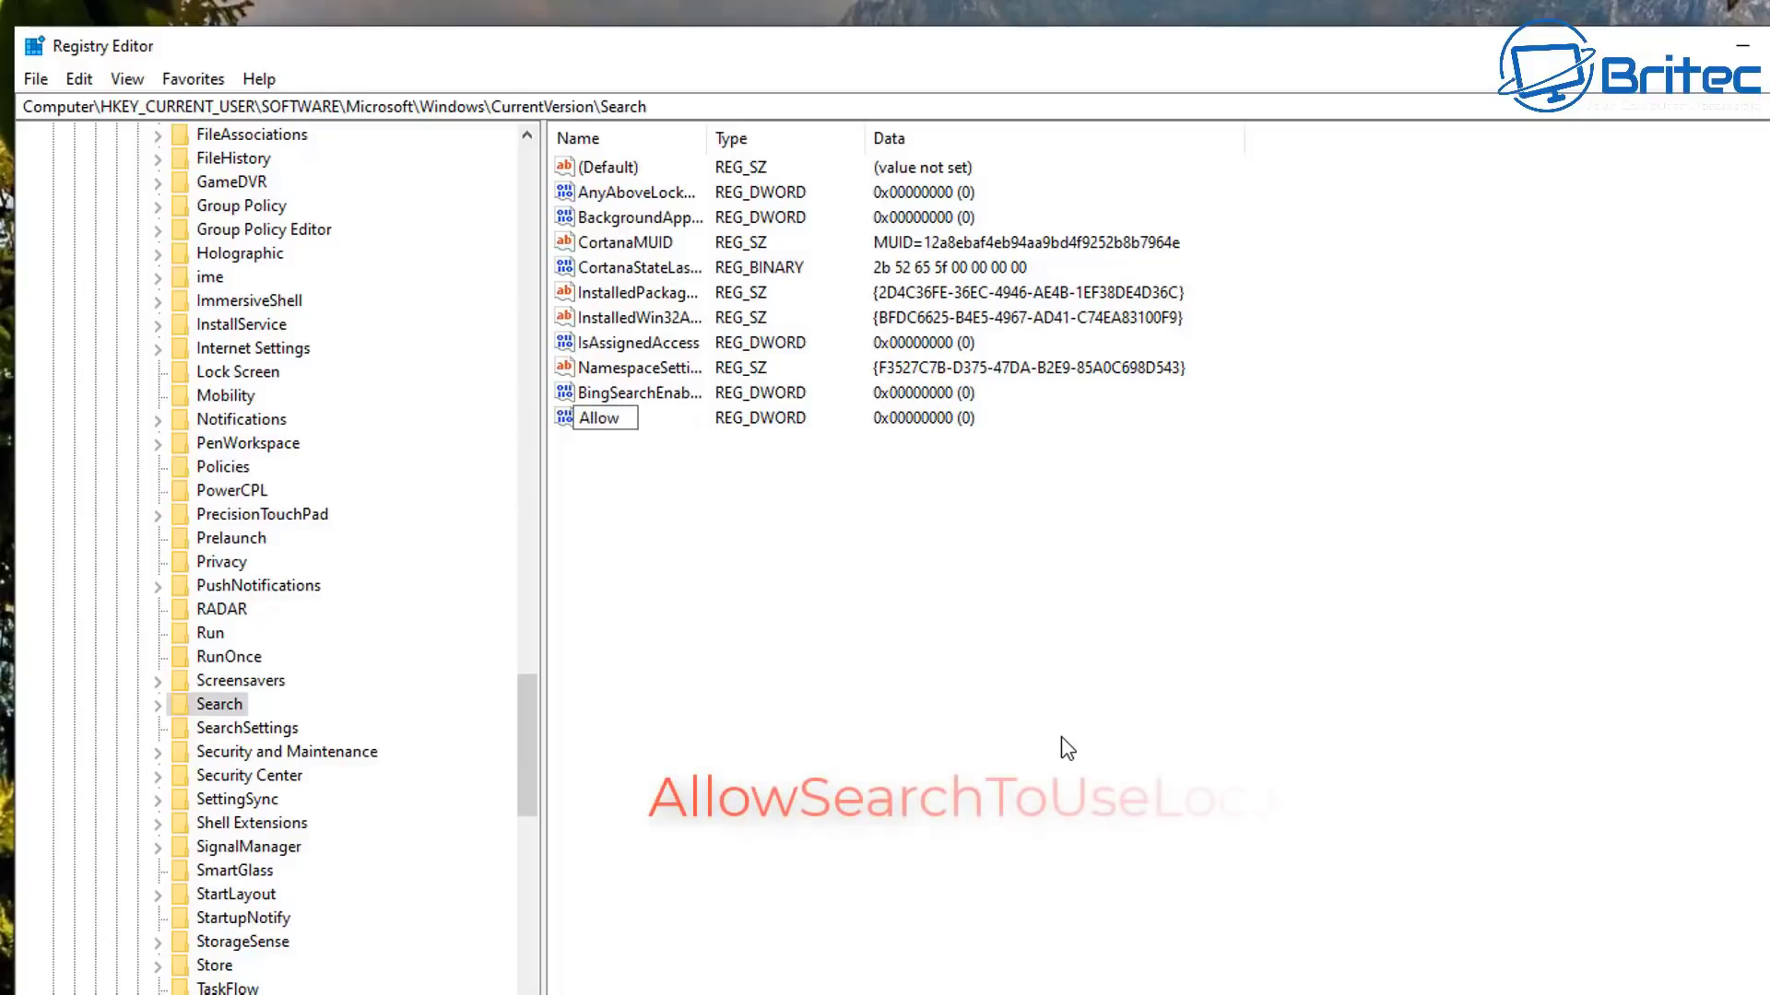
type("Search")
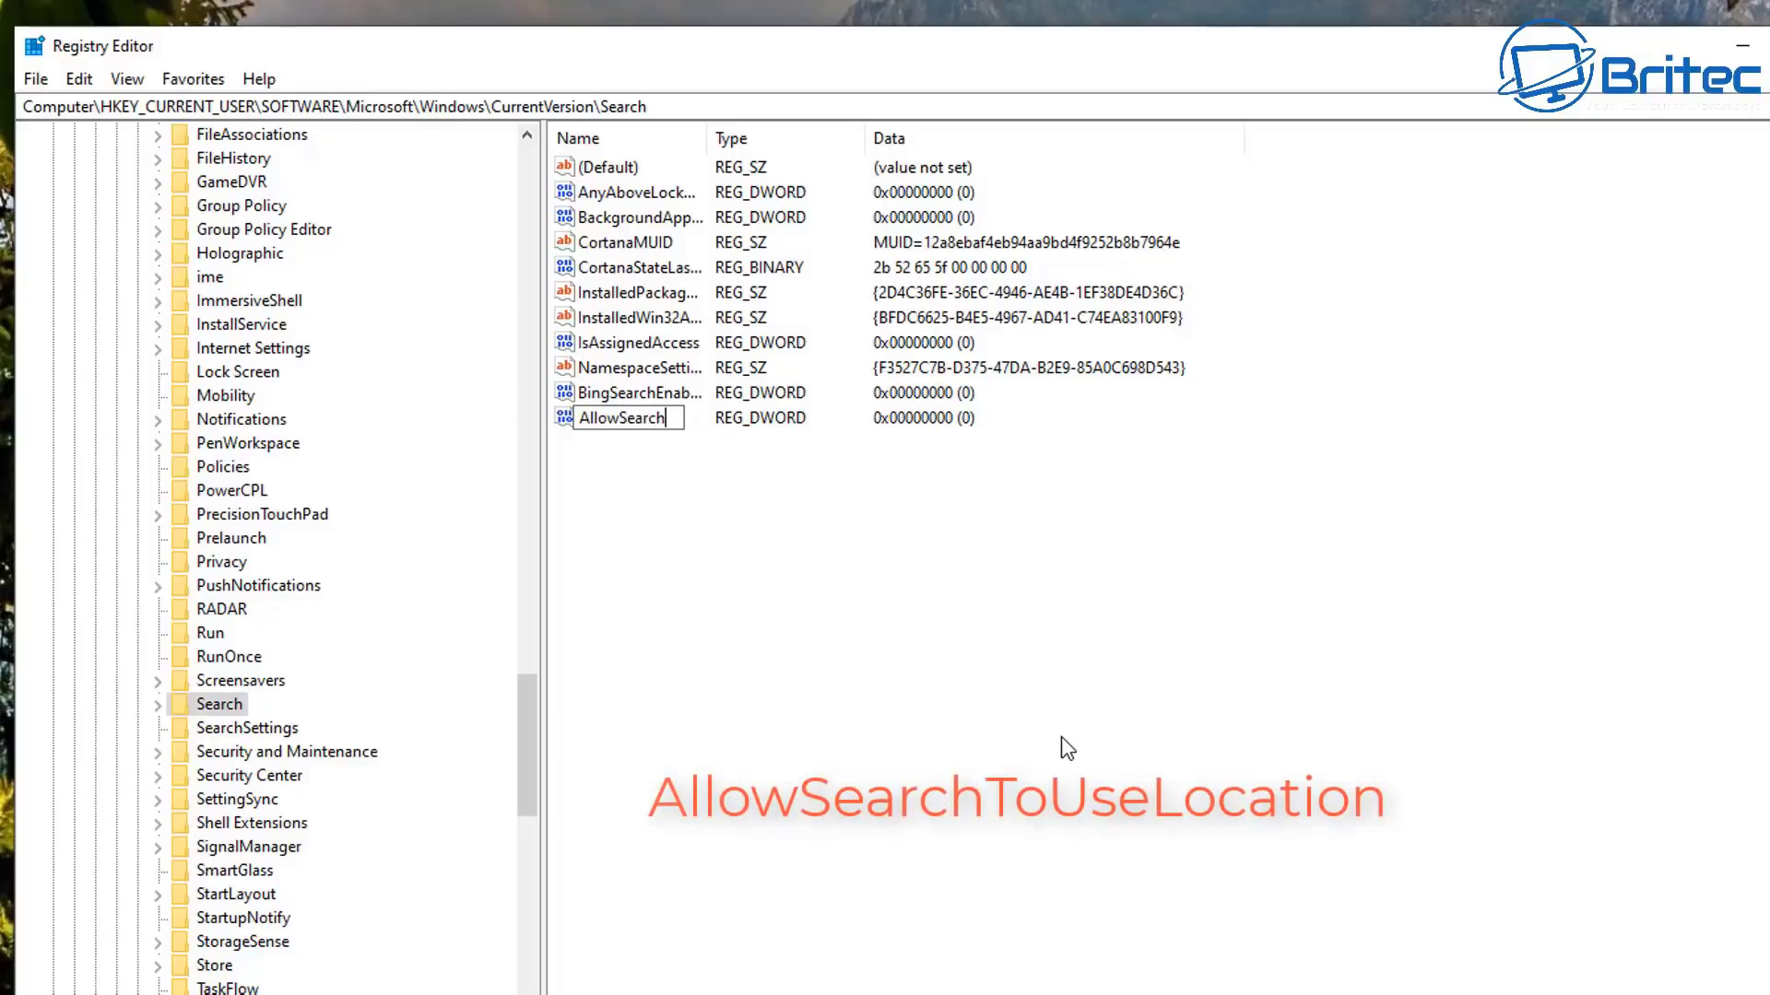
type("ToUseLo")
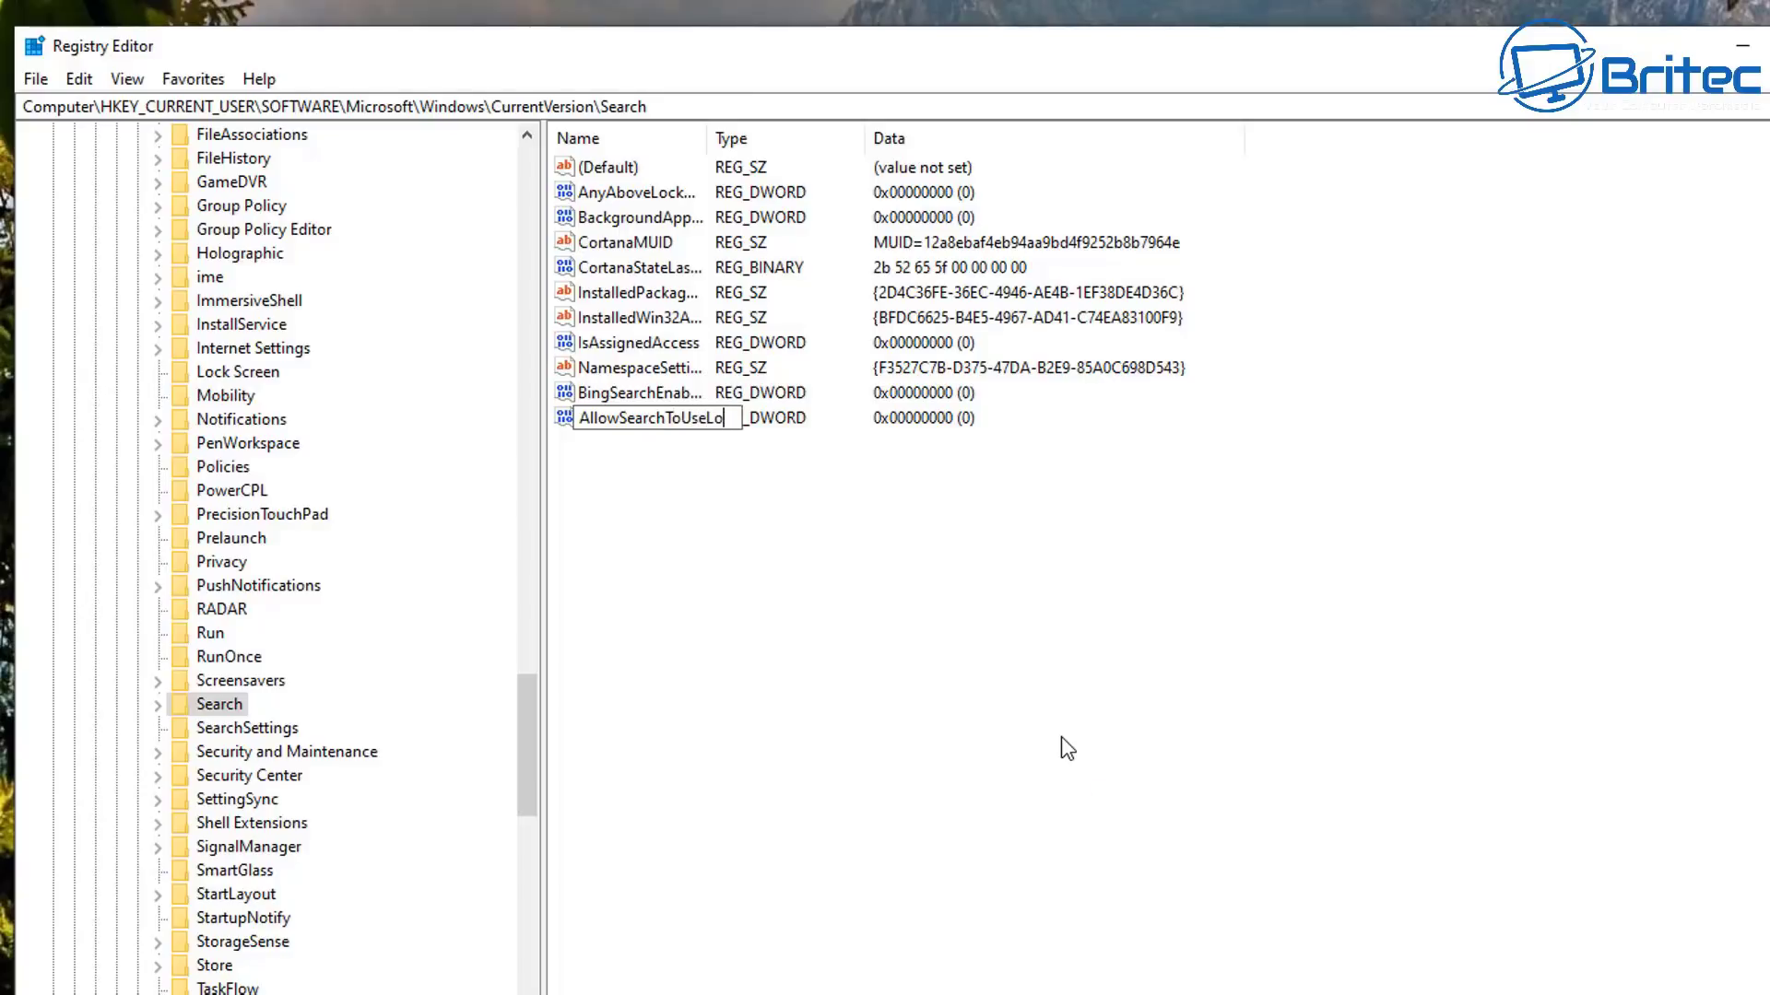
type("cation")
key("Return")
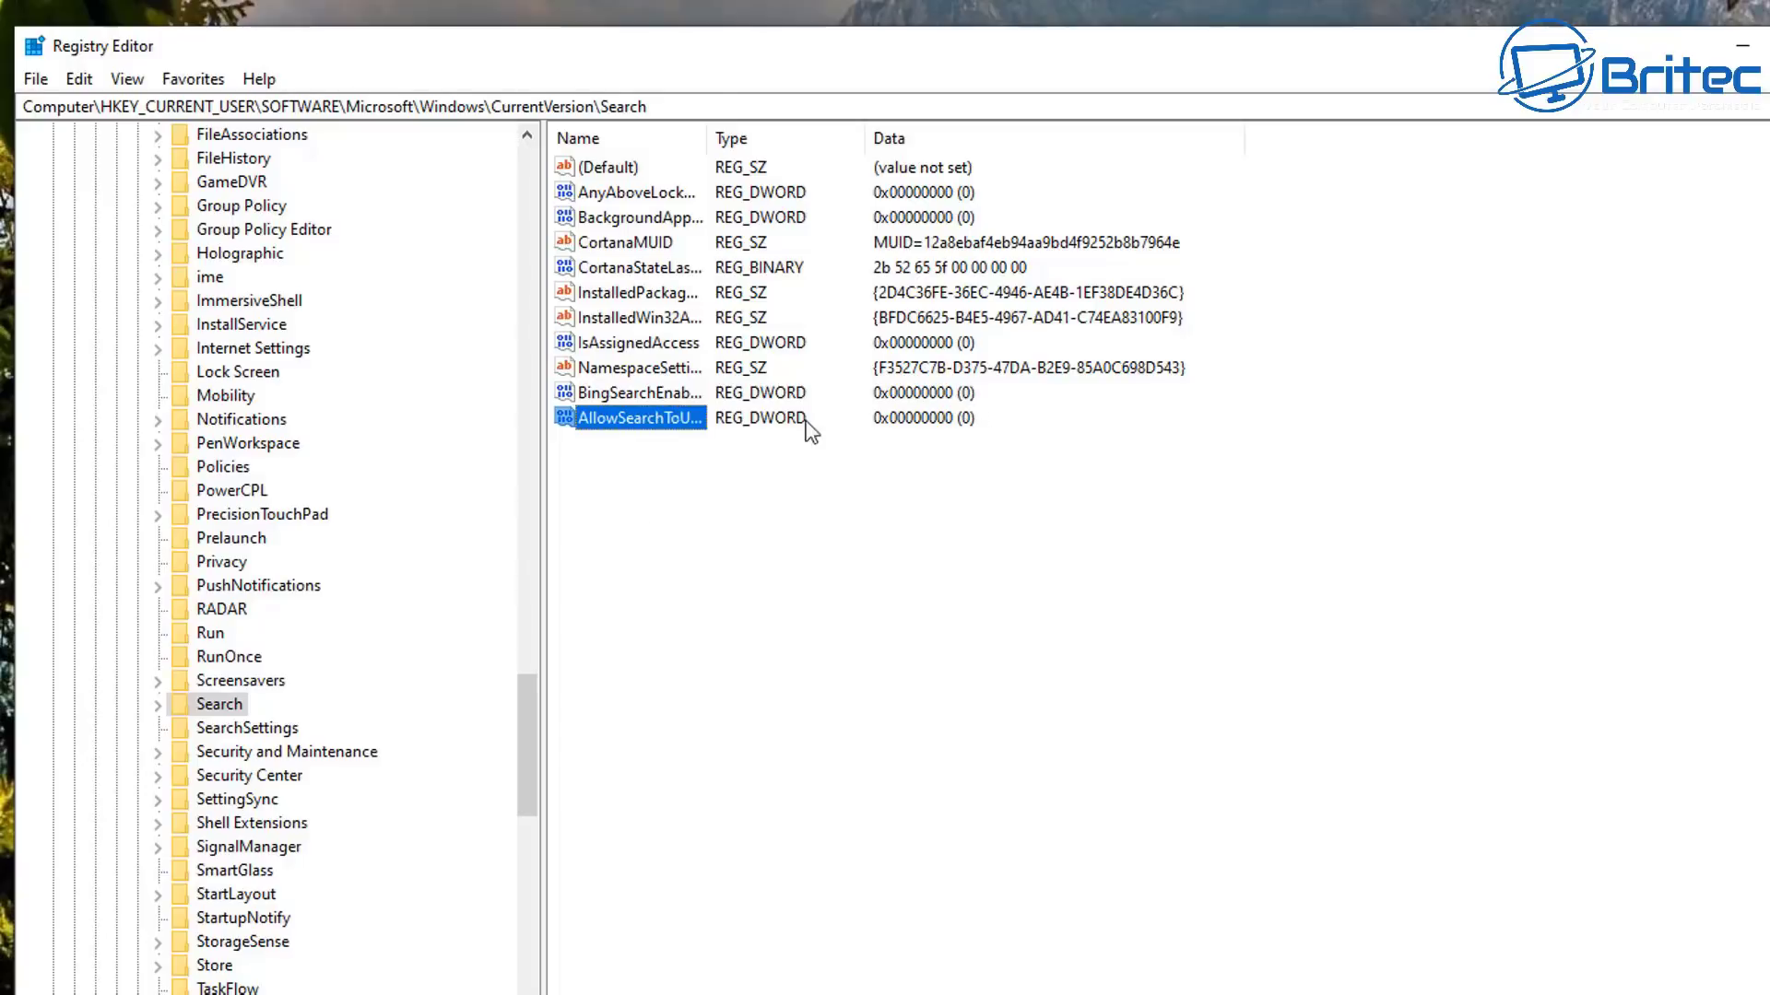
double_click(660, 393)
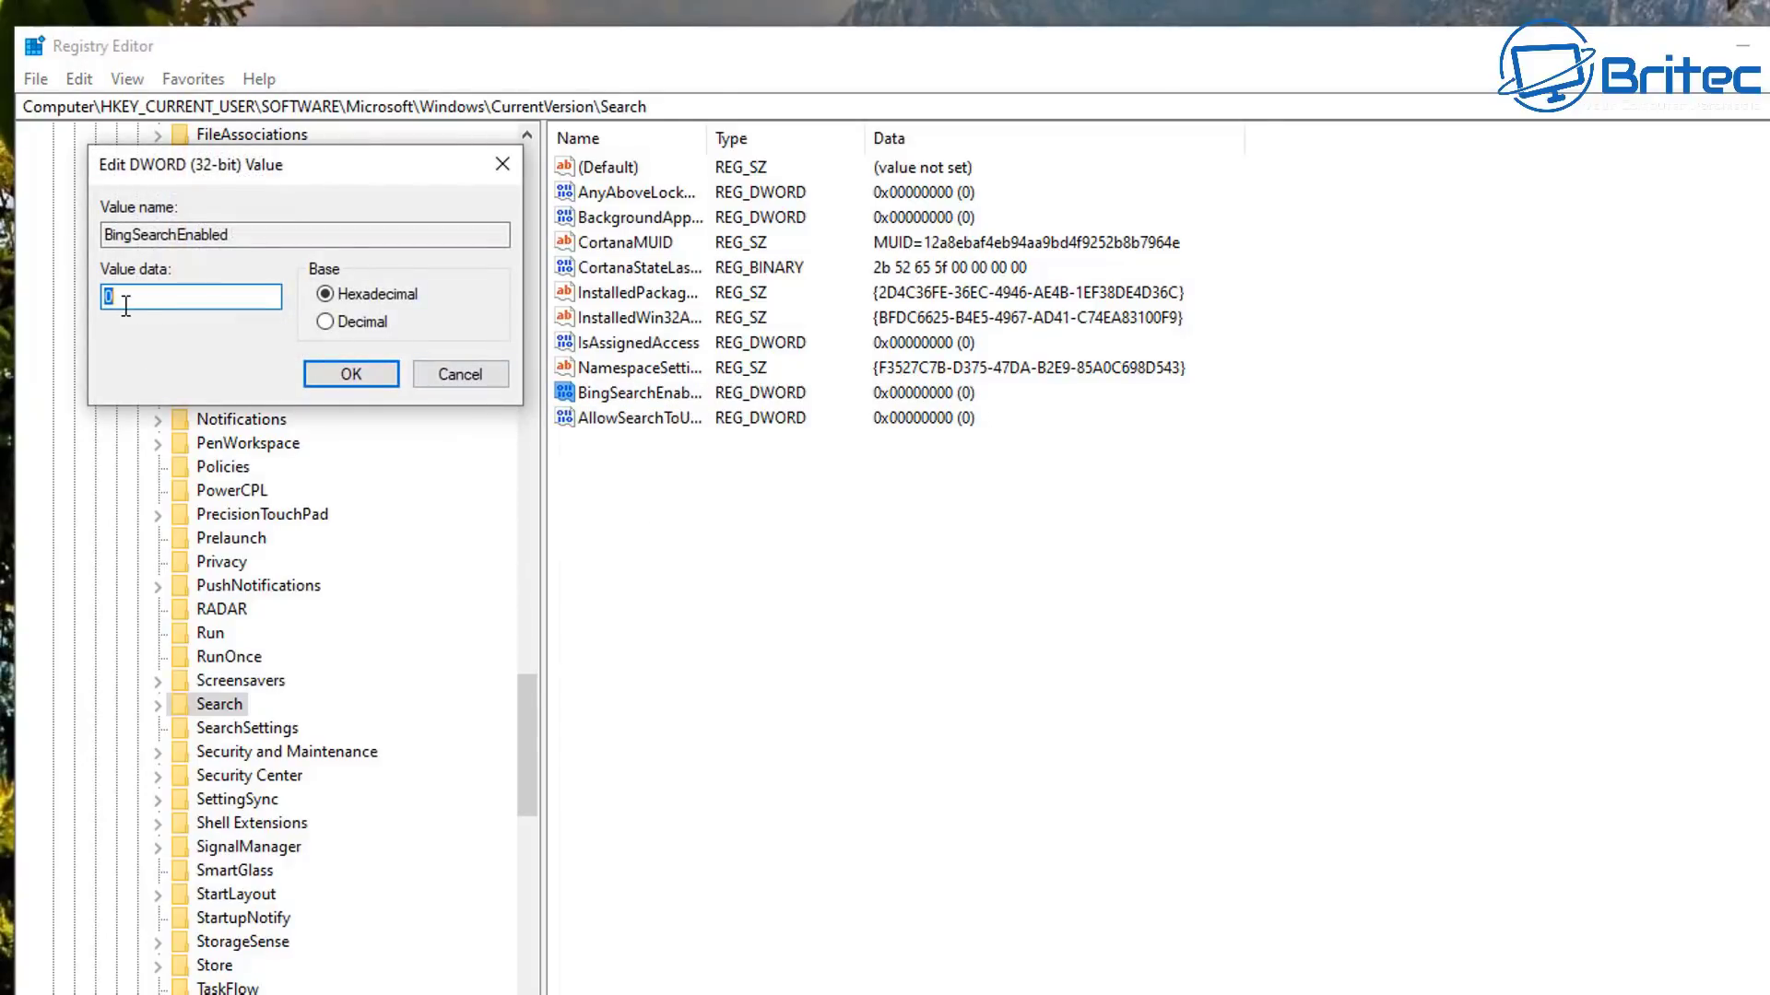
left_click(458, 374)
Add a third DWORD (32-bit) value named CortanaConsent to the Search key
left_click(597, 478)
right_click(607, 475)
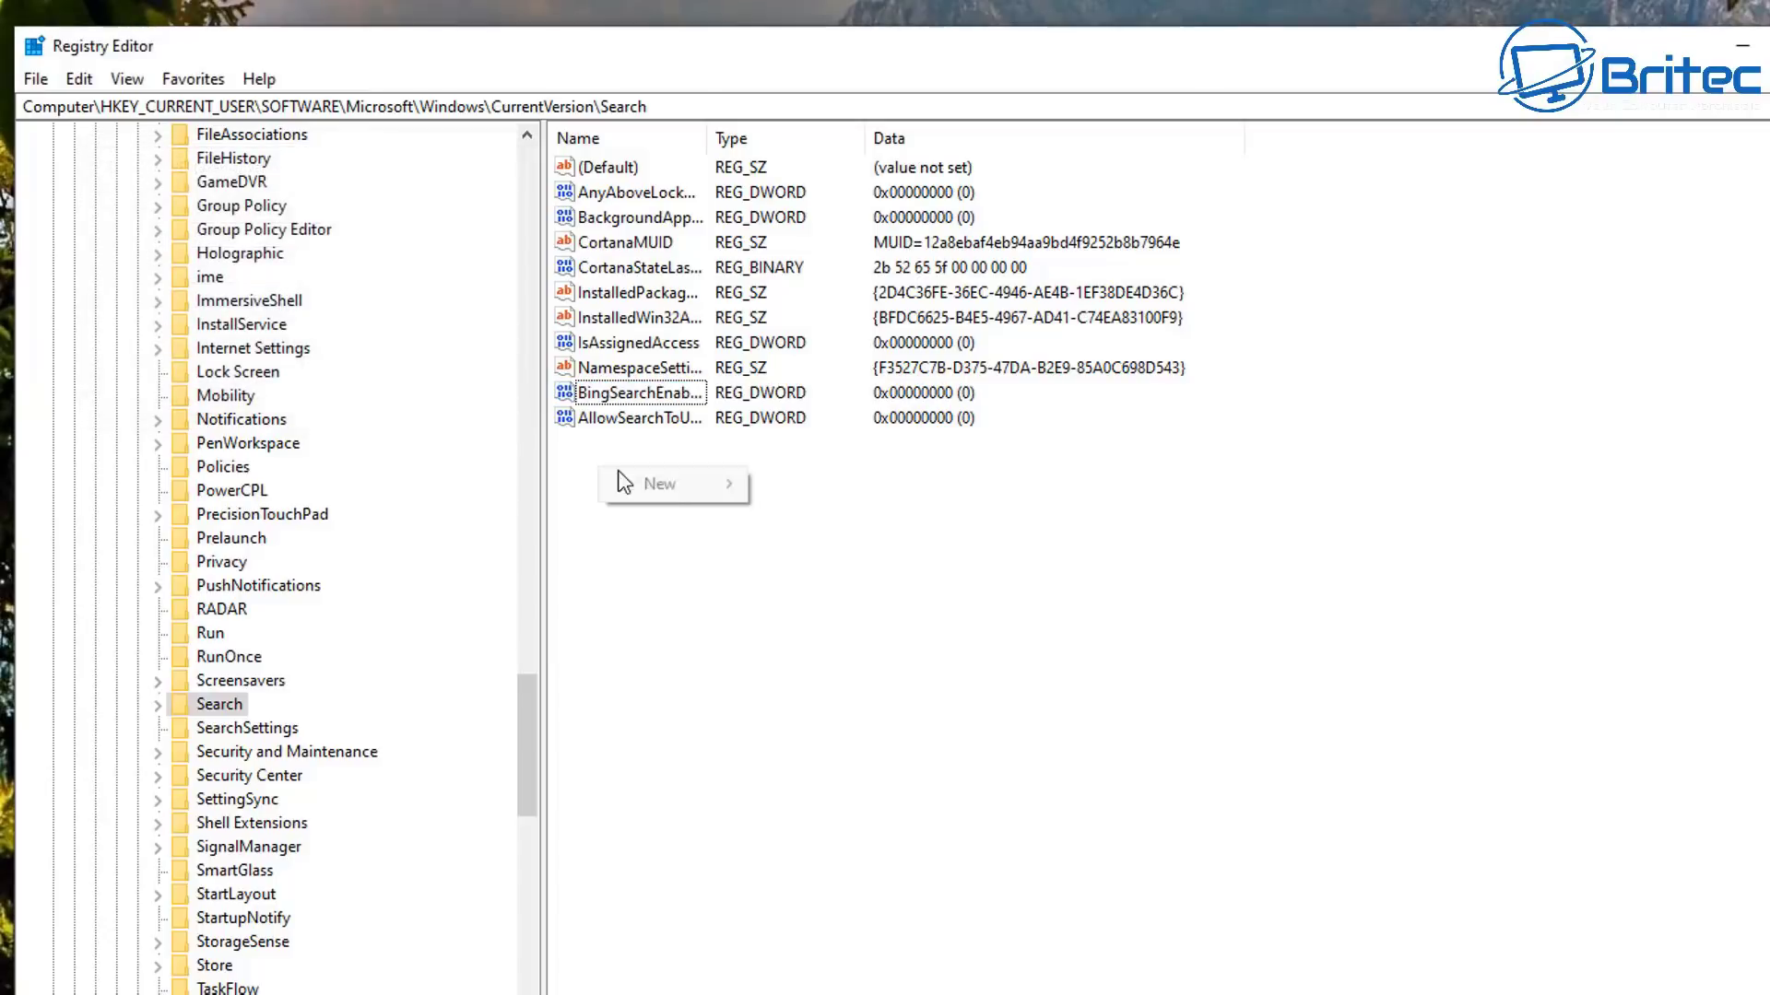
mouse_move(686, 484)
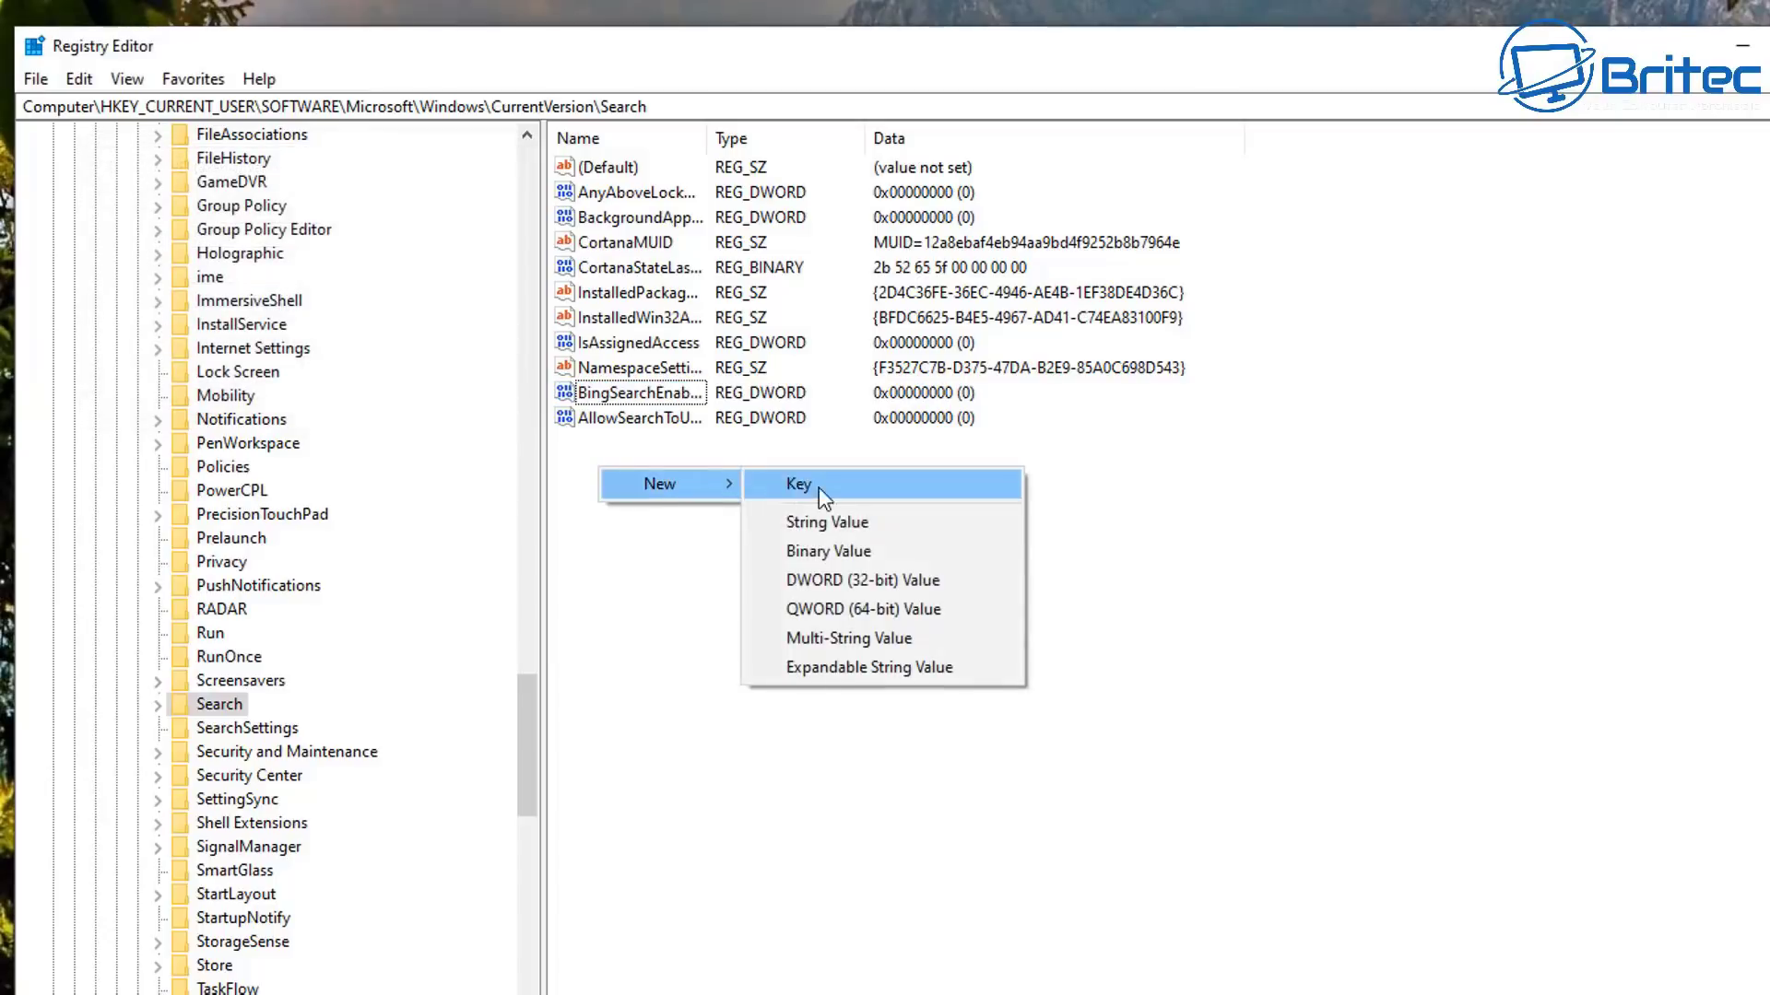
left_click(858, 580)
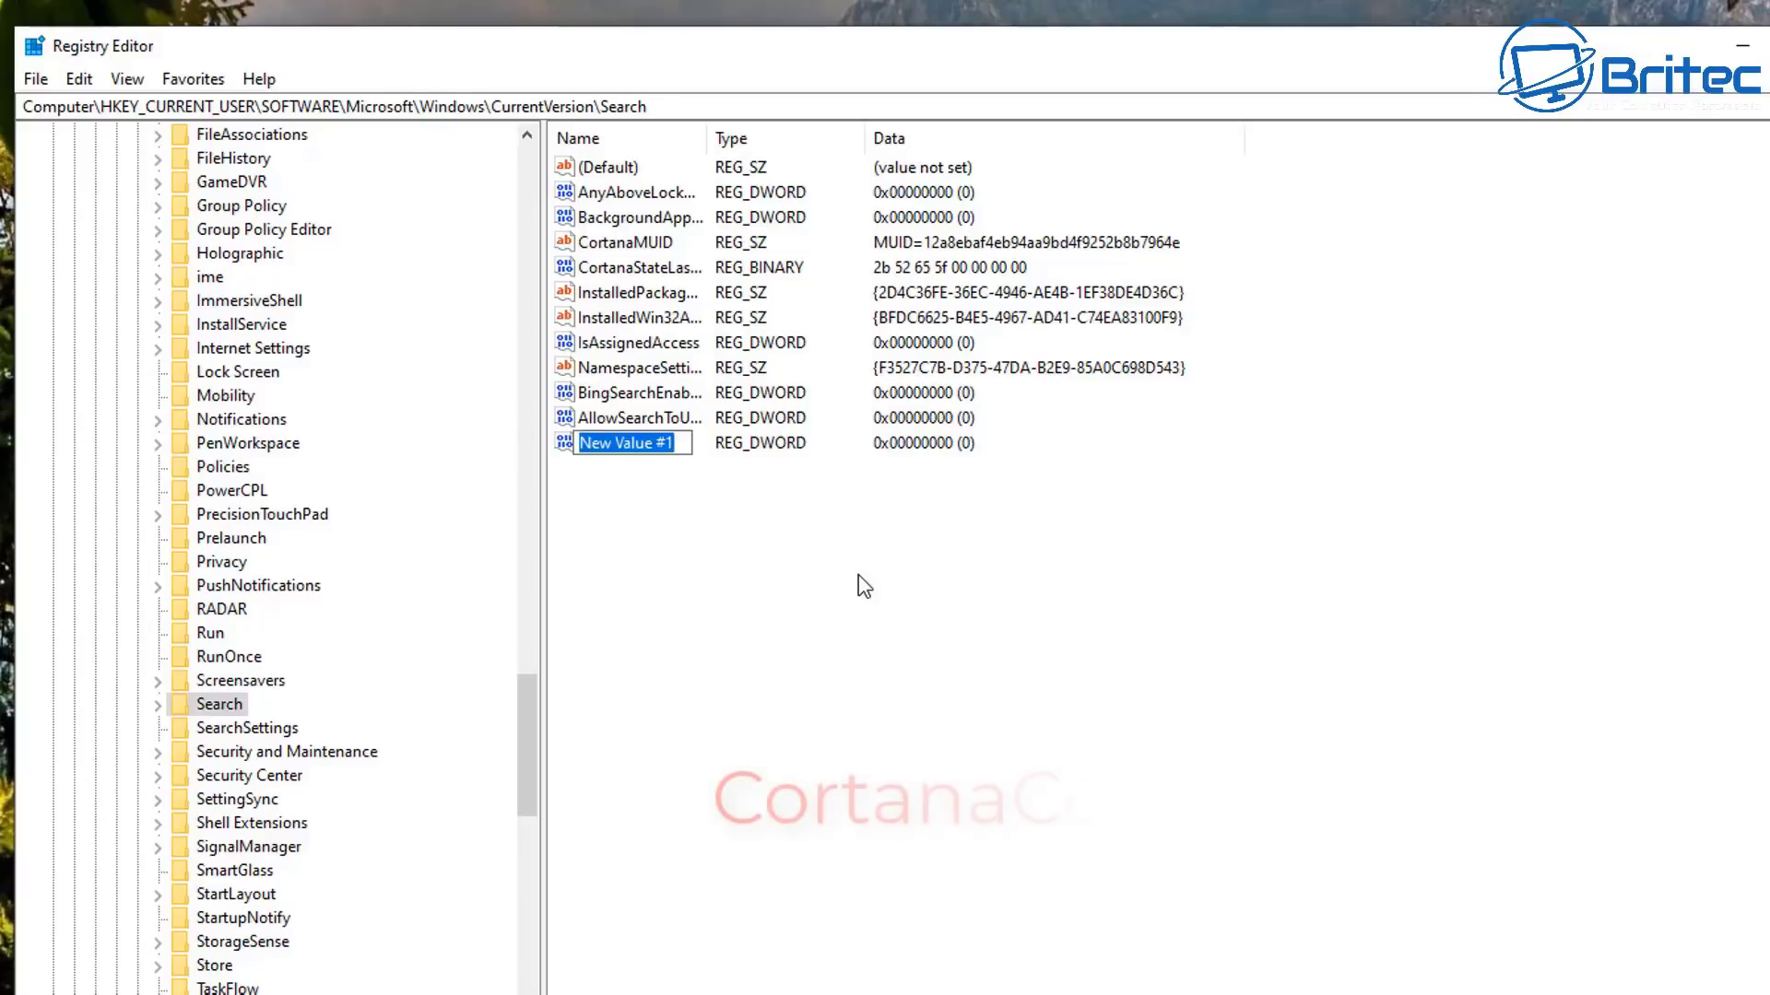
type("Cort")
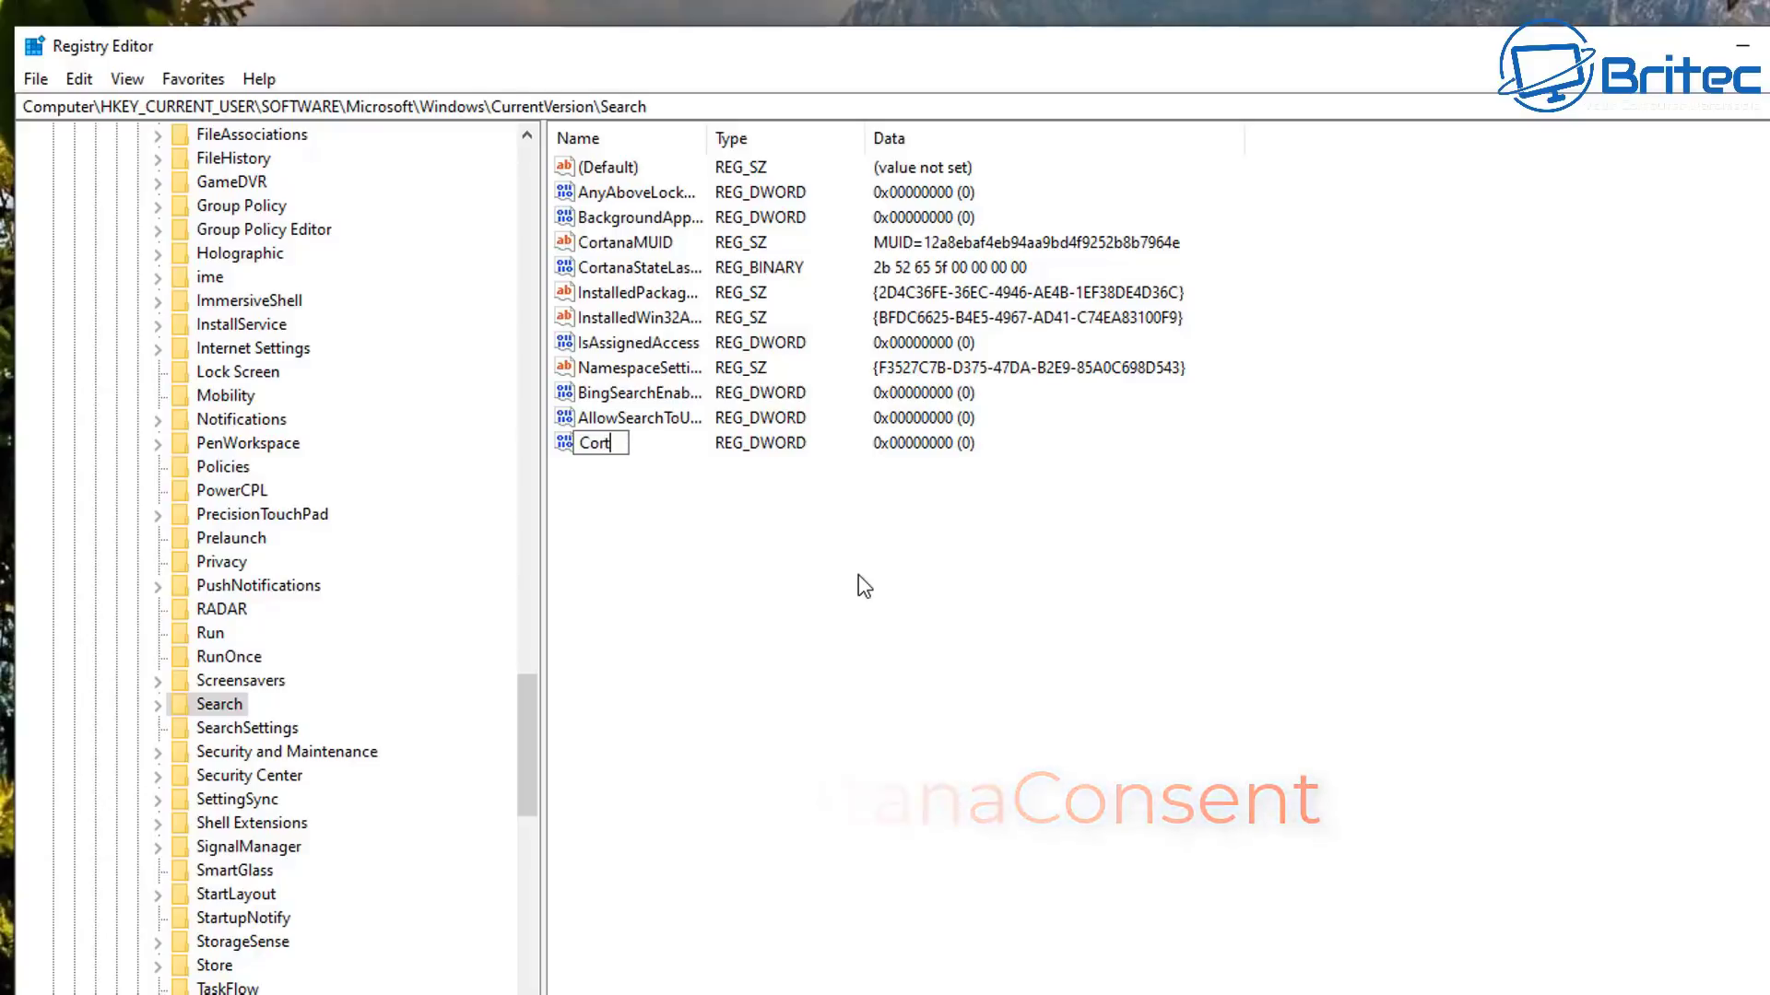
type("ana")
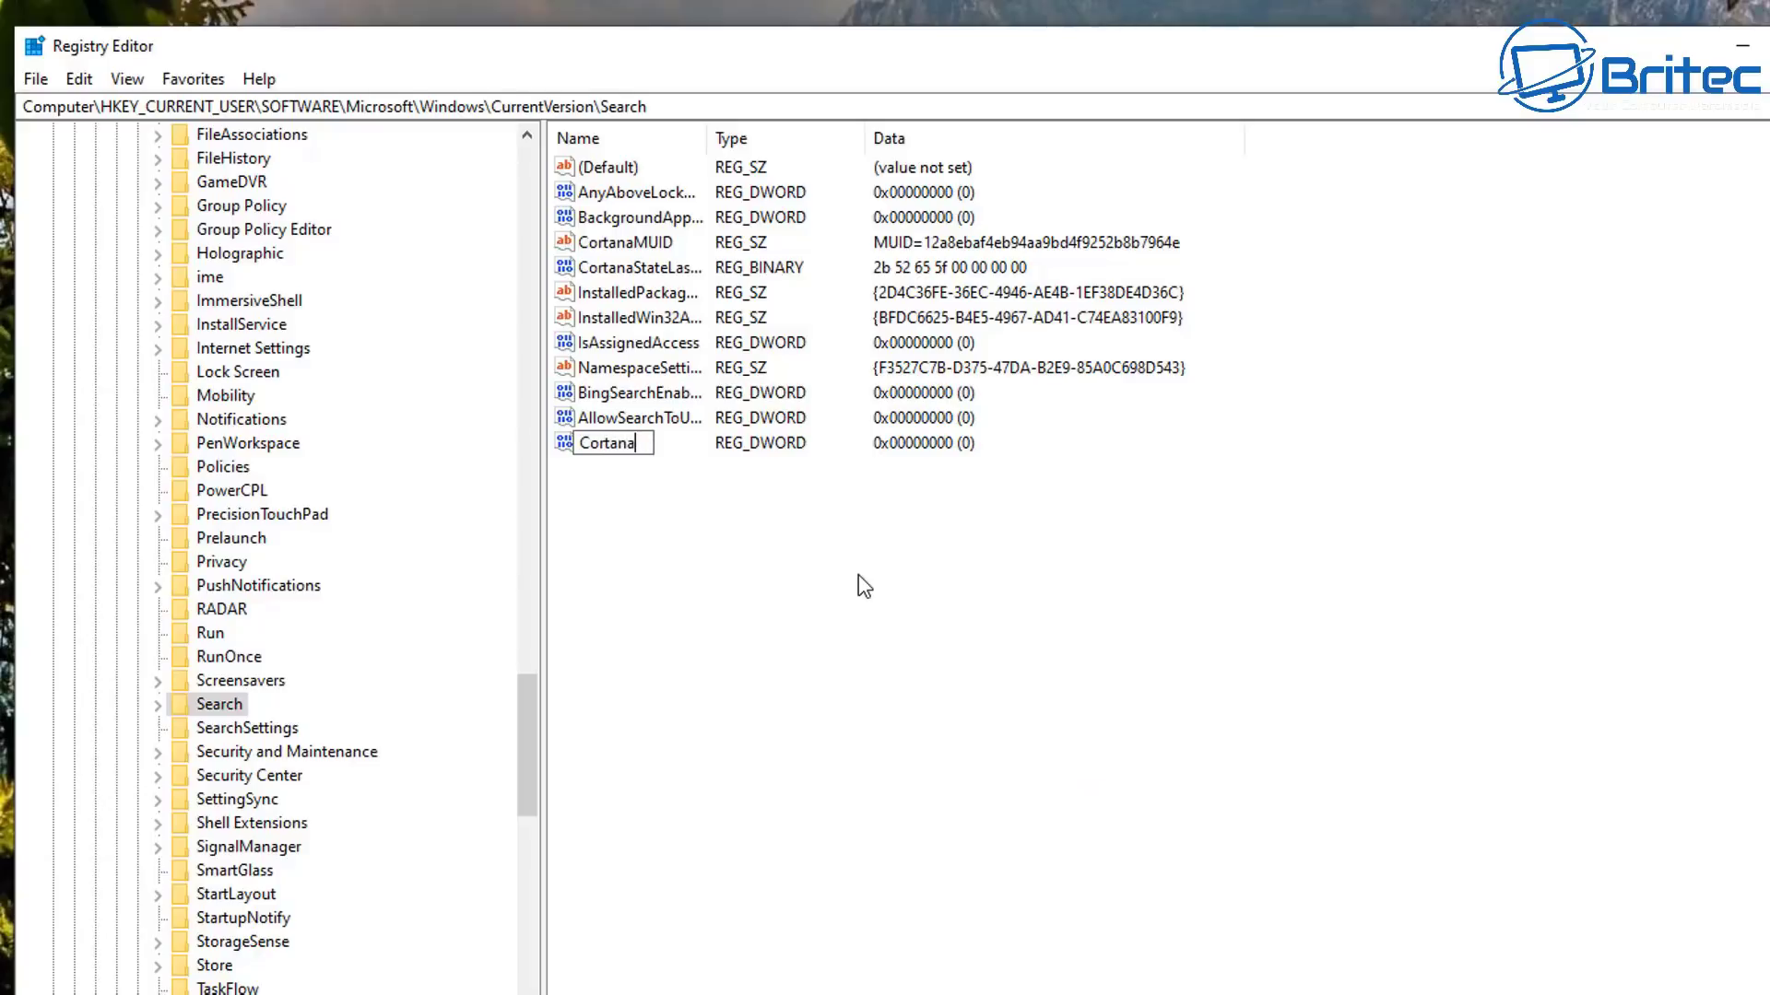
type("Consent")
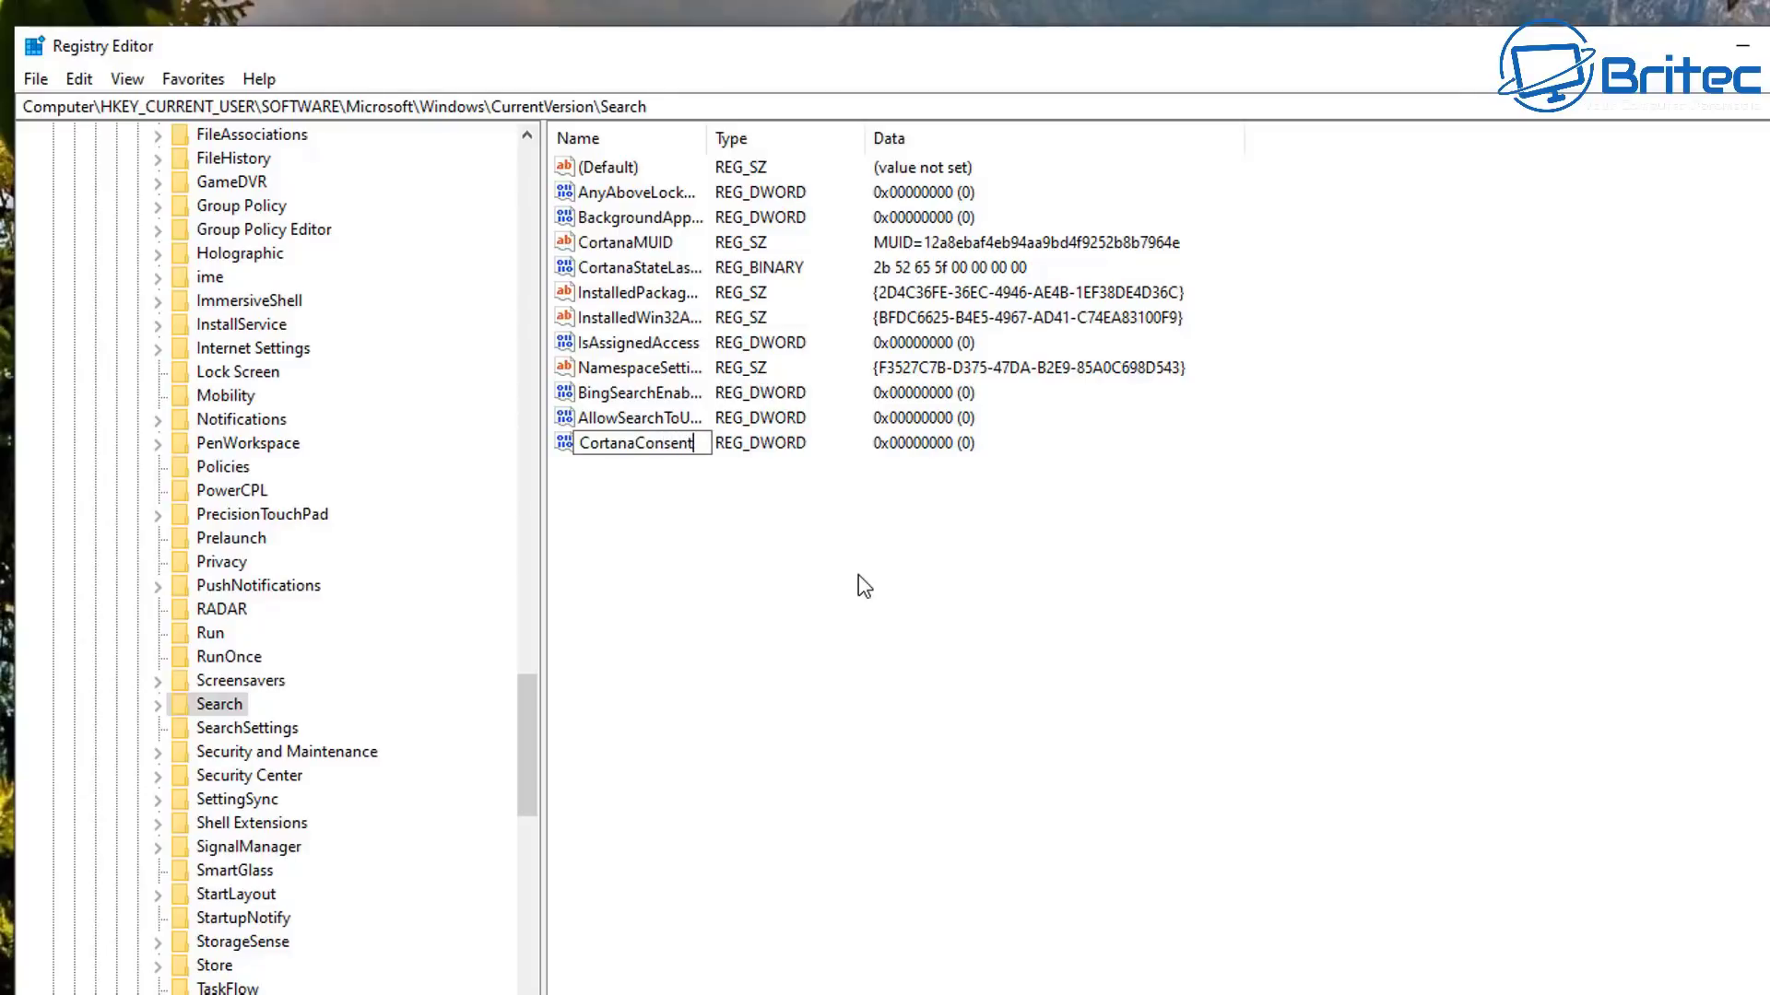
key("Return")
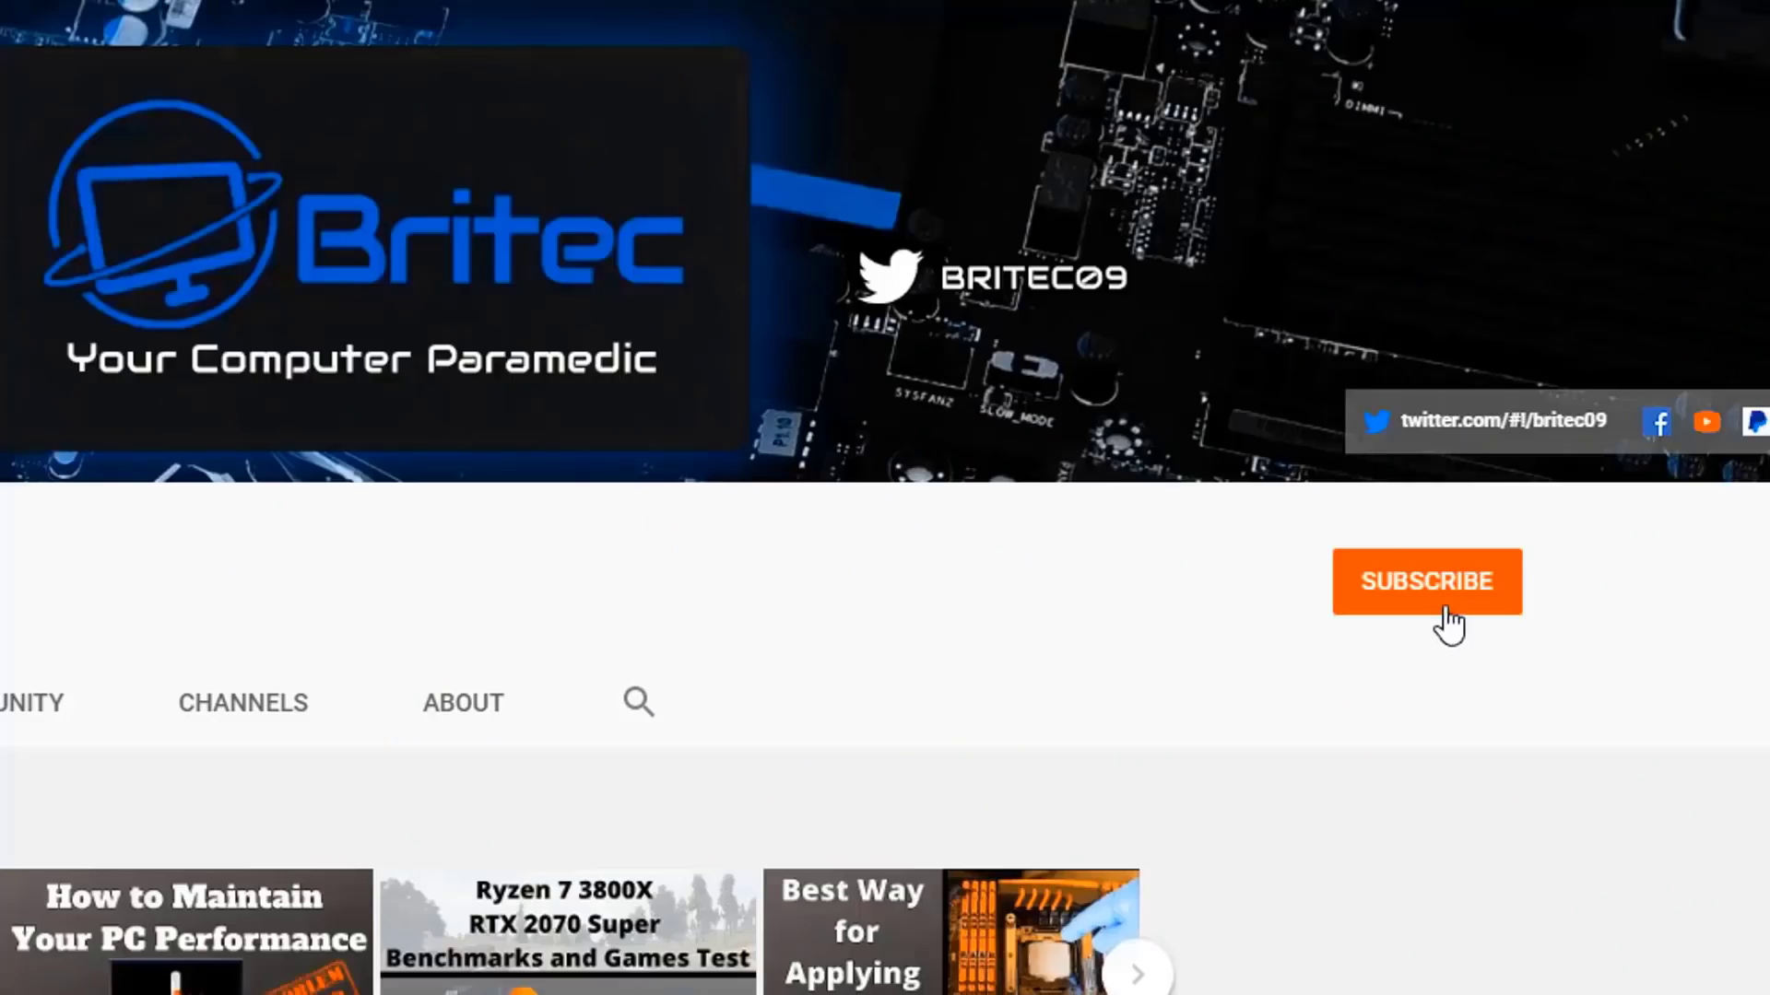
Subscribe to the Britec channel and switch its bell notifications to All
left_click(1445, 613)
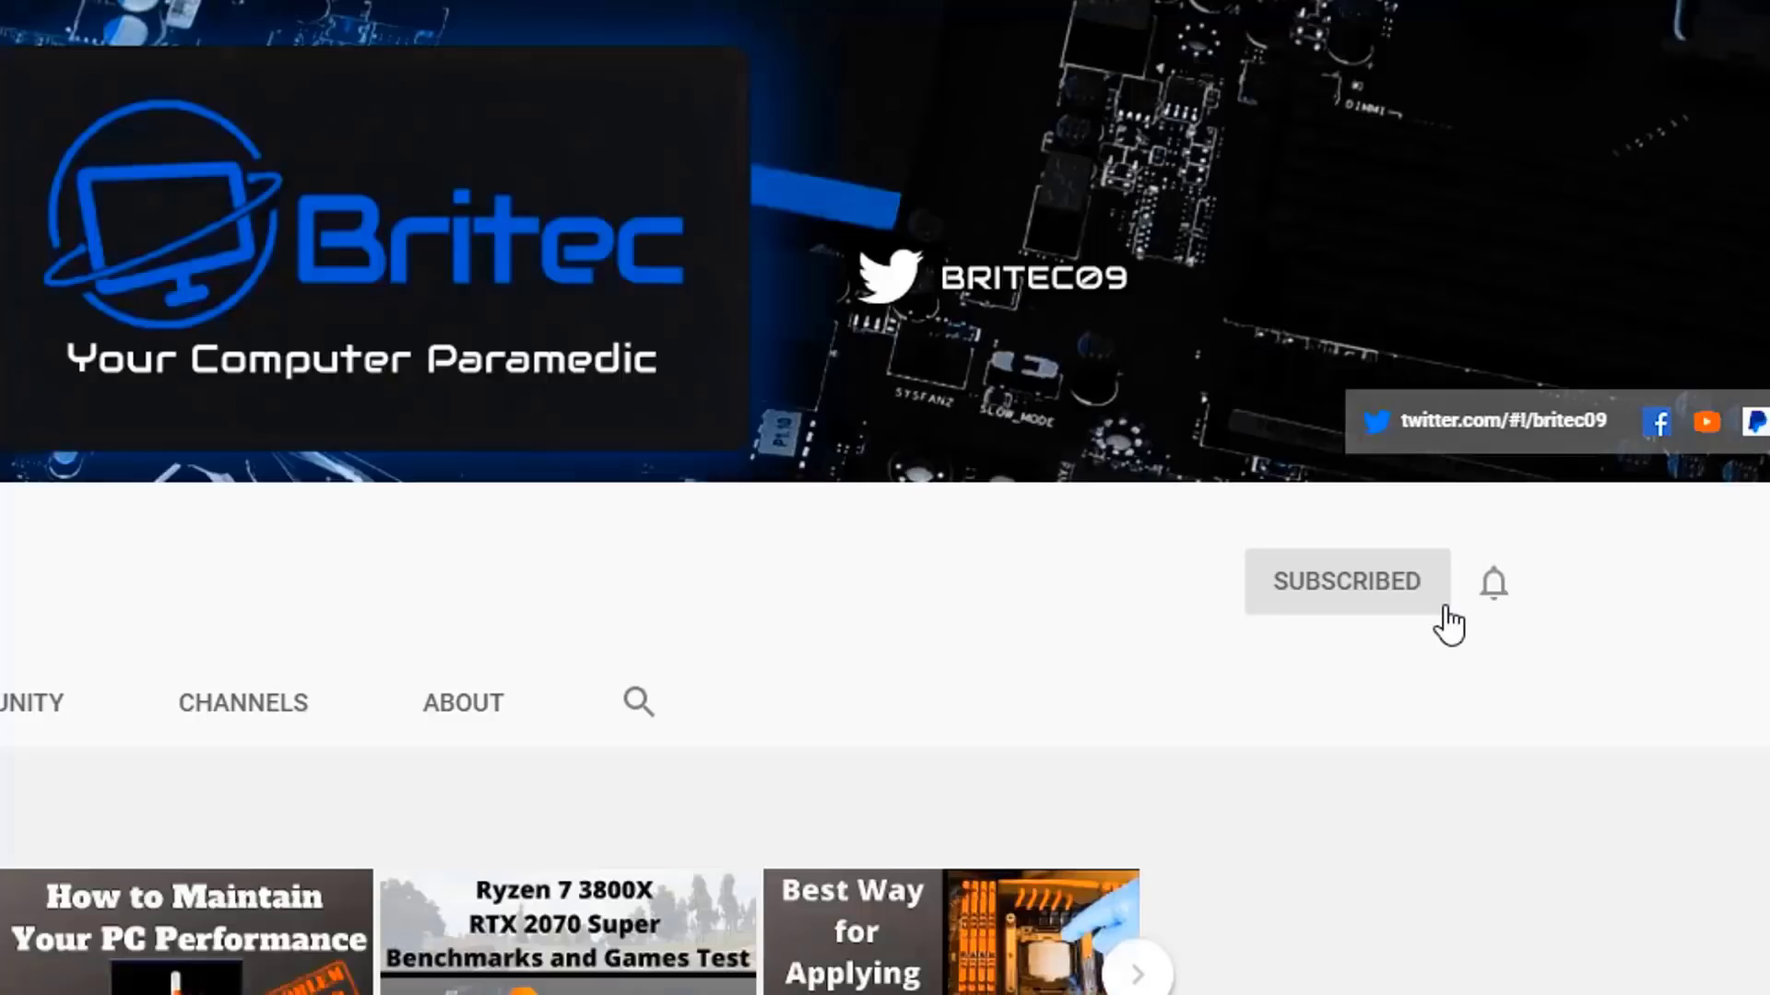
left_click(1494, 590)
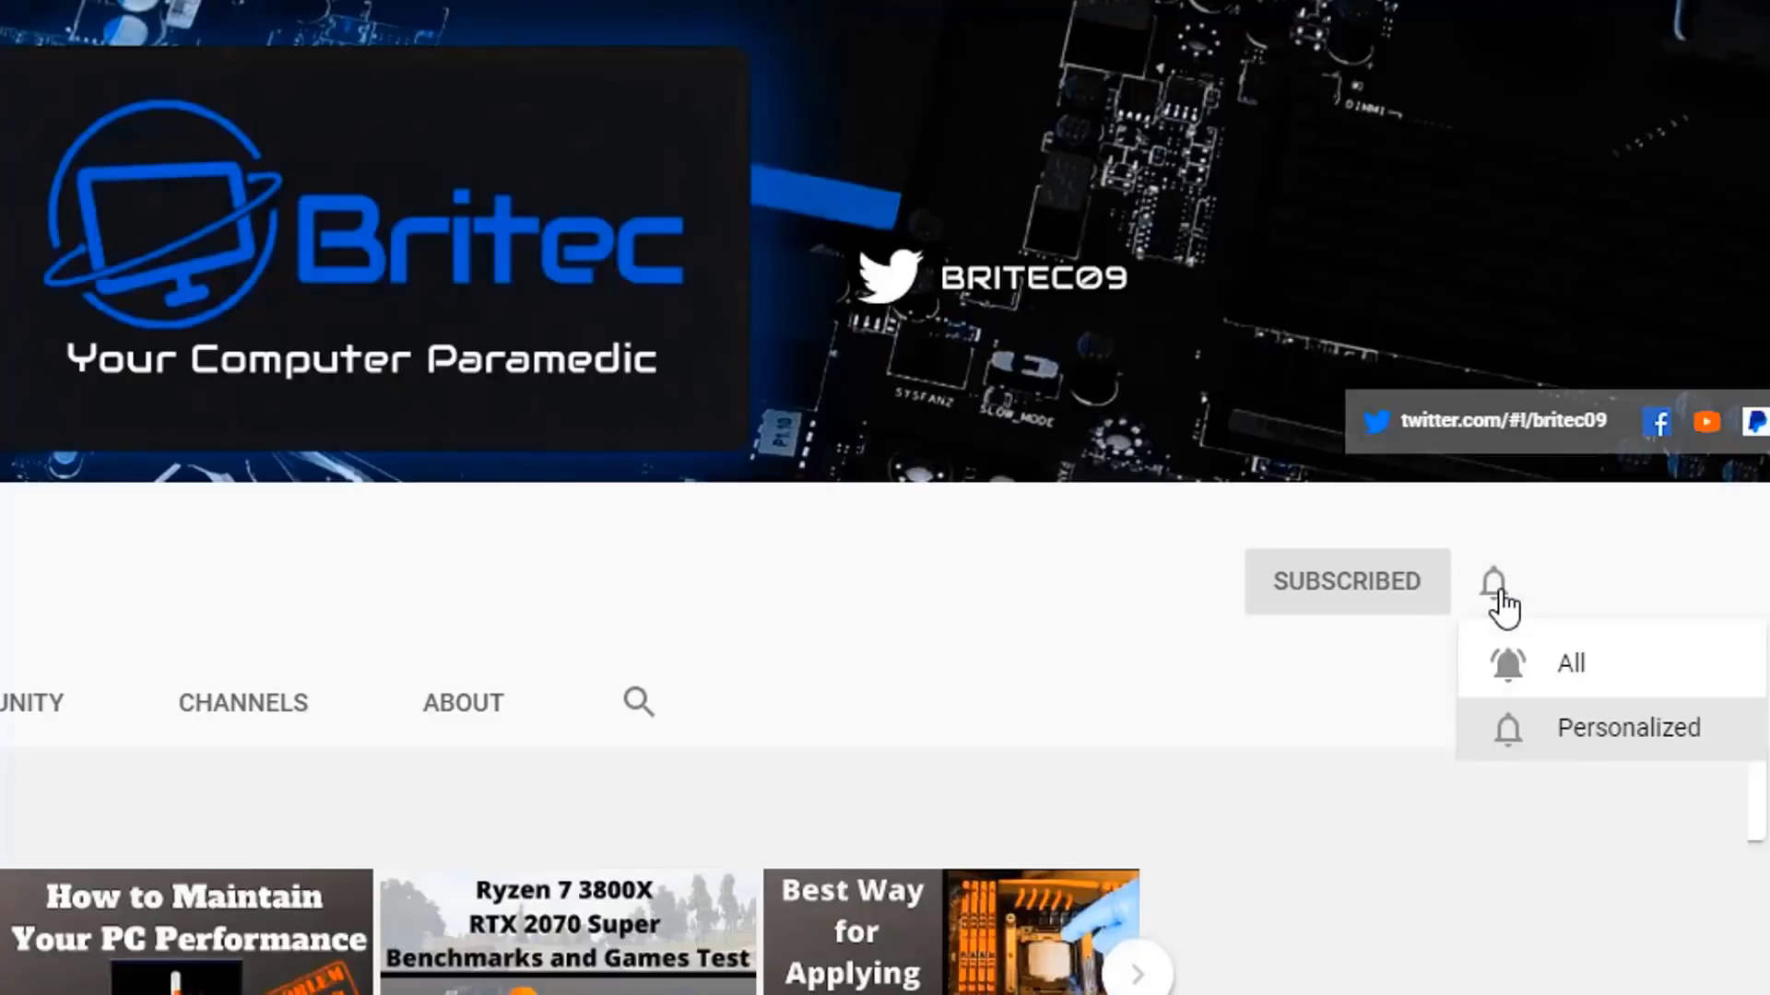
left_click(1539, 668)
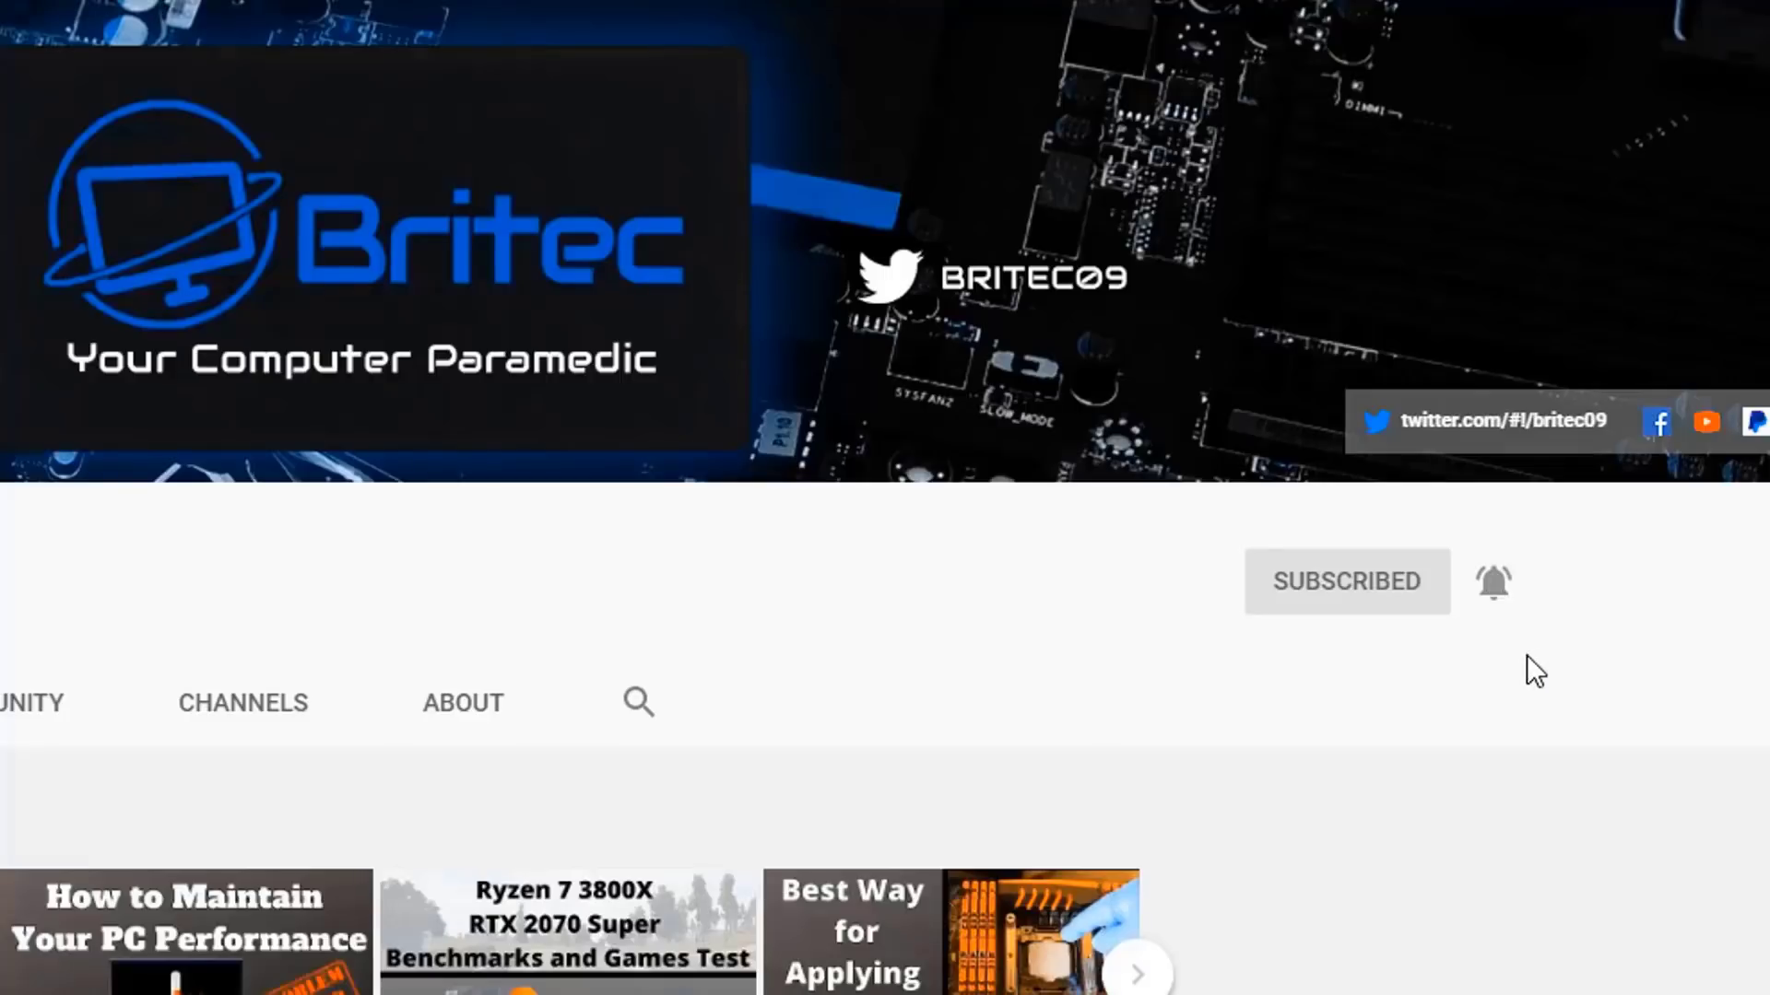